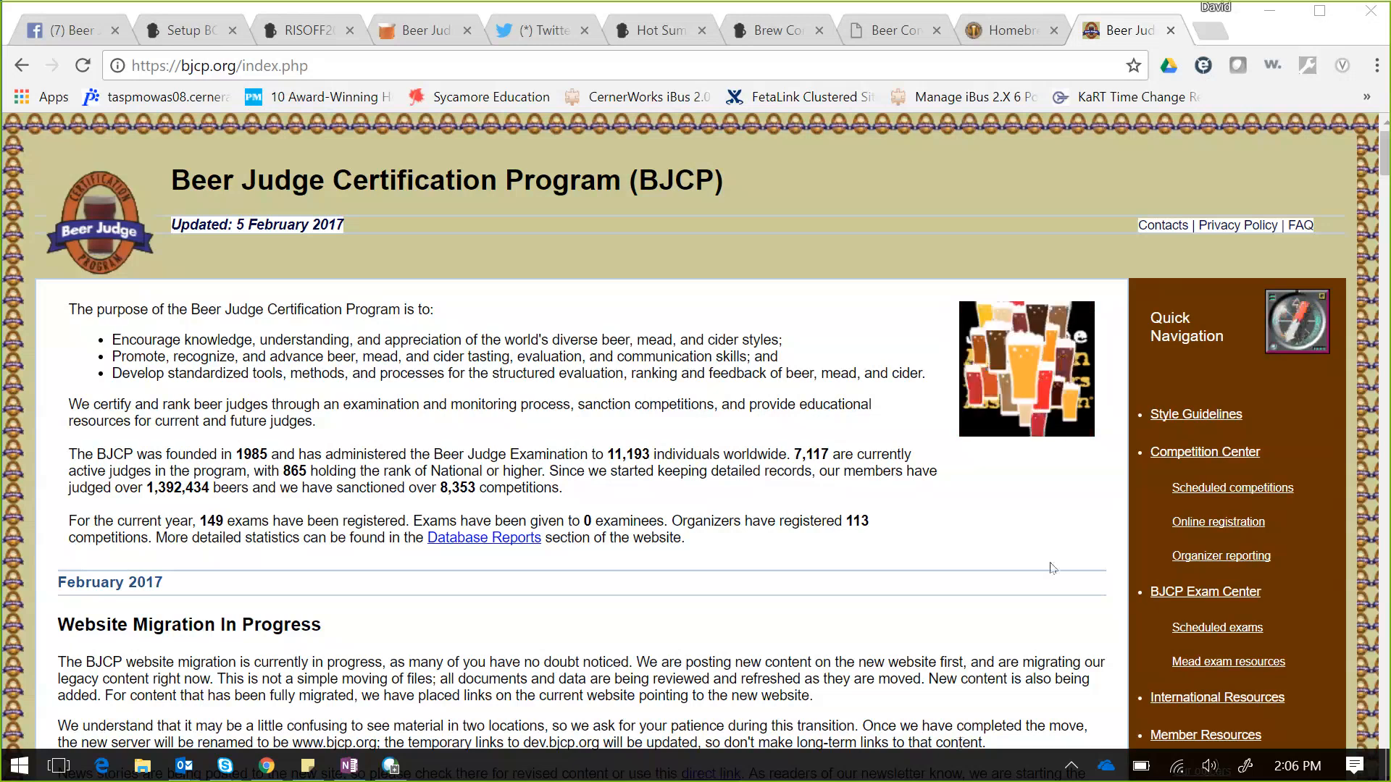
# - Bring up the AHA/BJCP Comp Calendar and scroll to the February 17 and 23 competitions
pyautogui.click(995, 32)
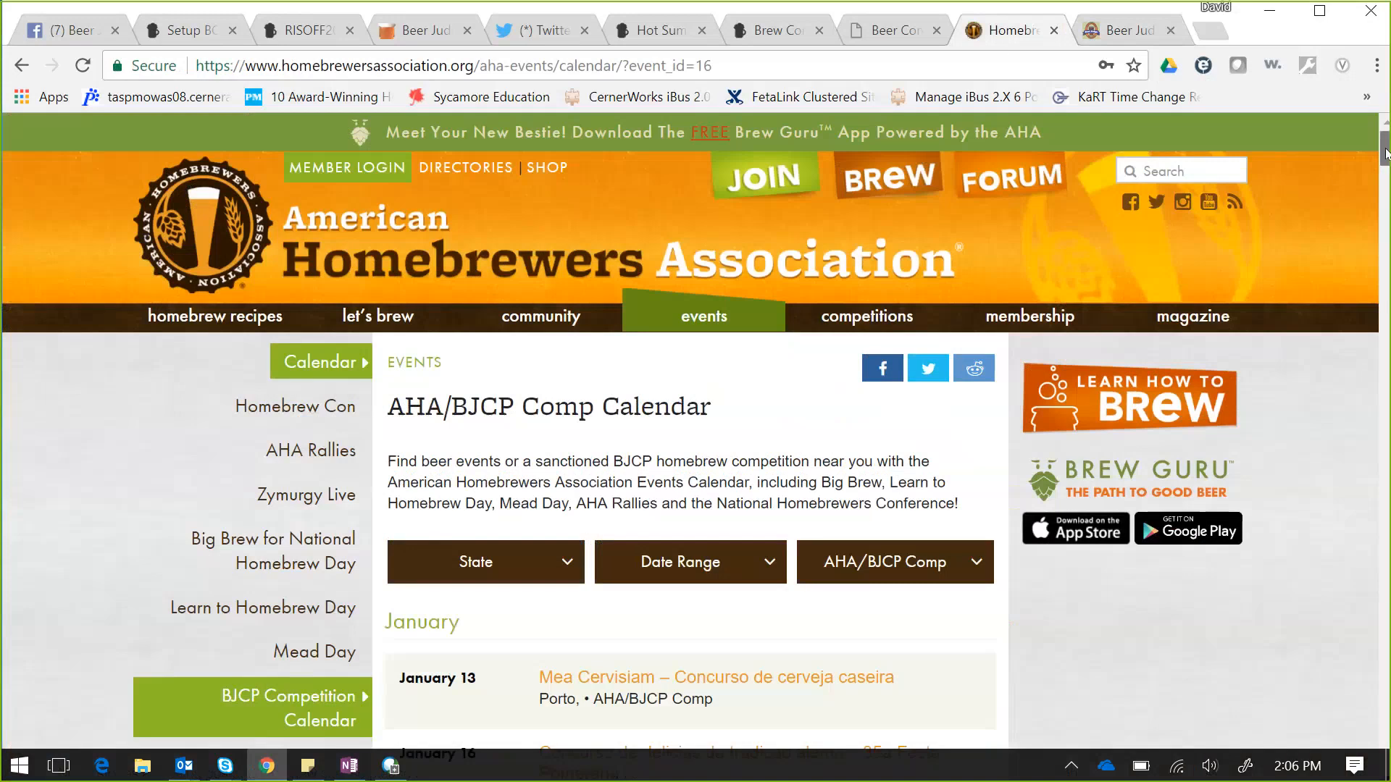
pyautogui.moveTo(1385, 153); pyautogui.dragTo(1385, 358)
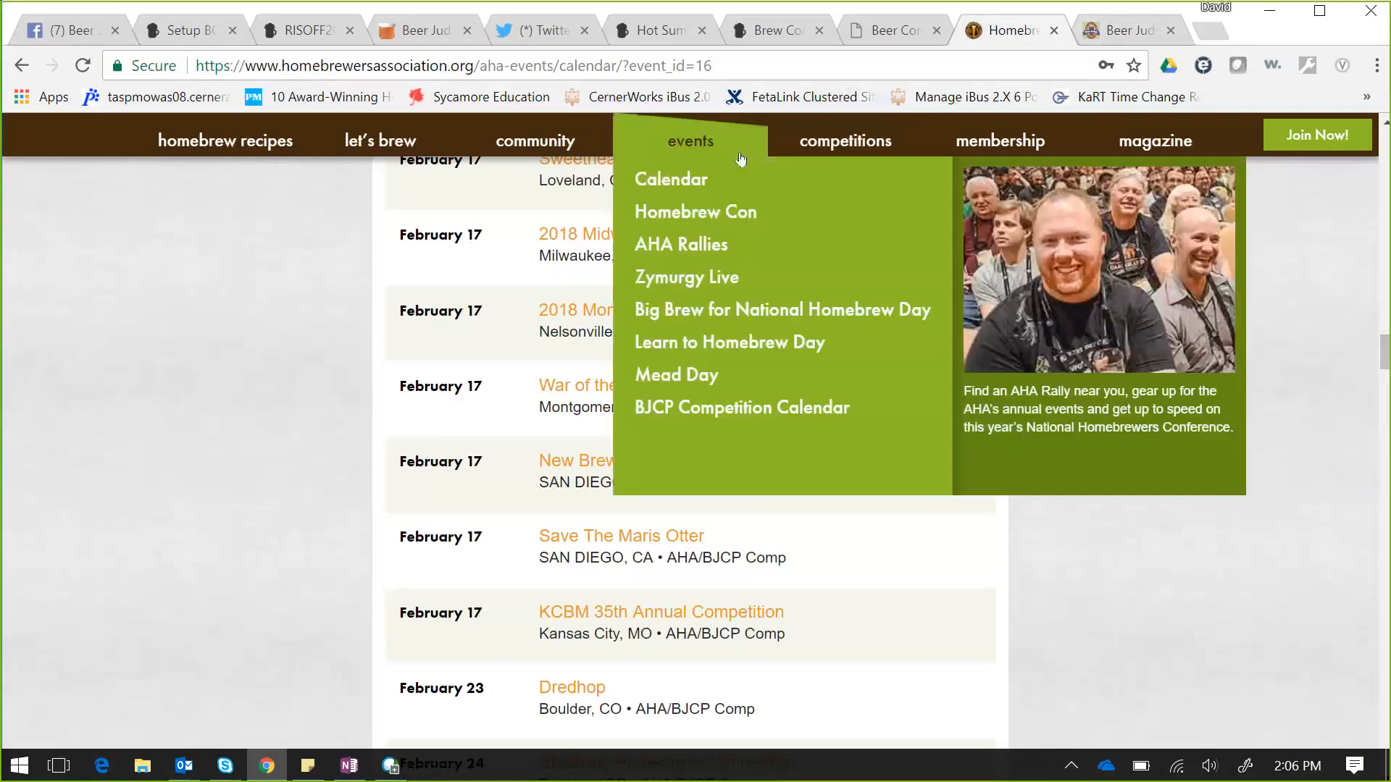
# - Leave the AHA events calendar for the bjcp.org home page in the Beer Judge tab
pyautogui.moveTo(861, 148)
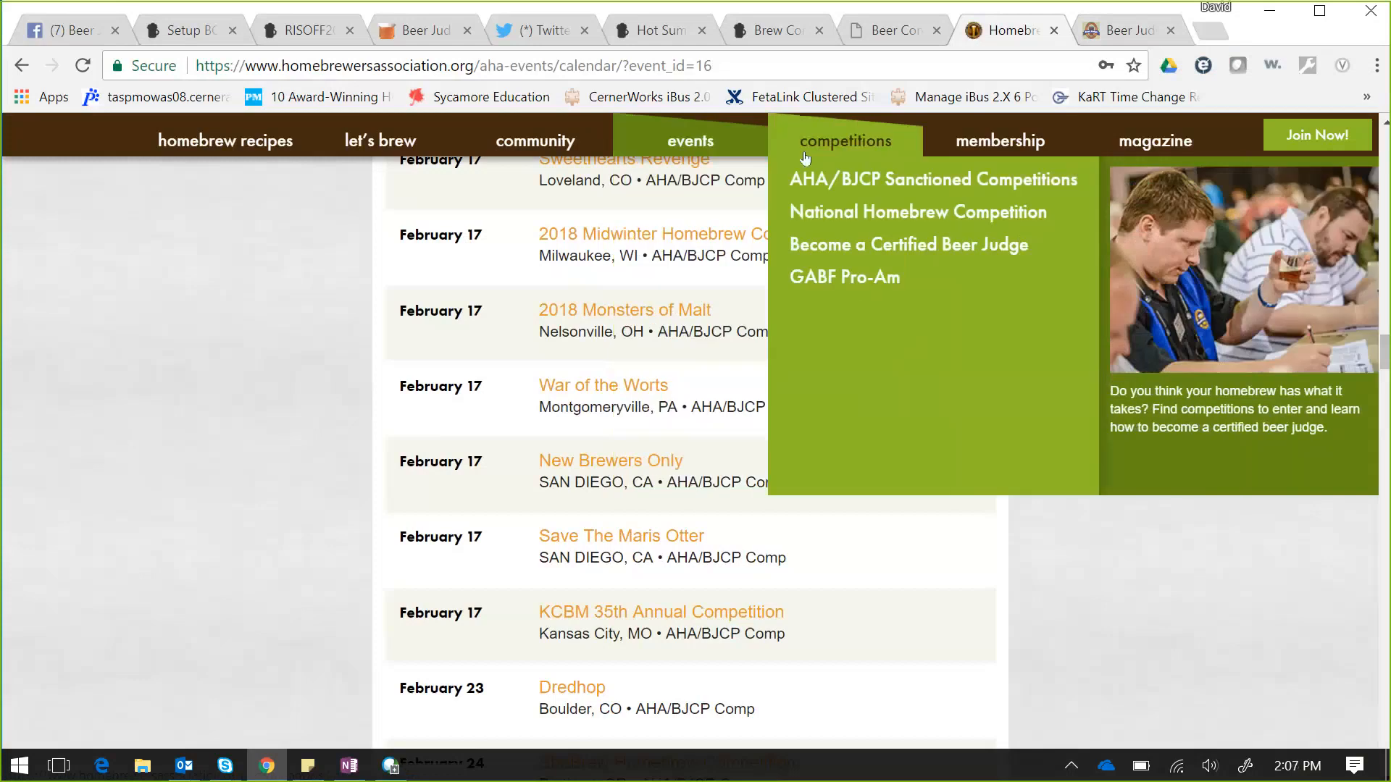
pyautogui.moveTo(697, 156)
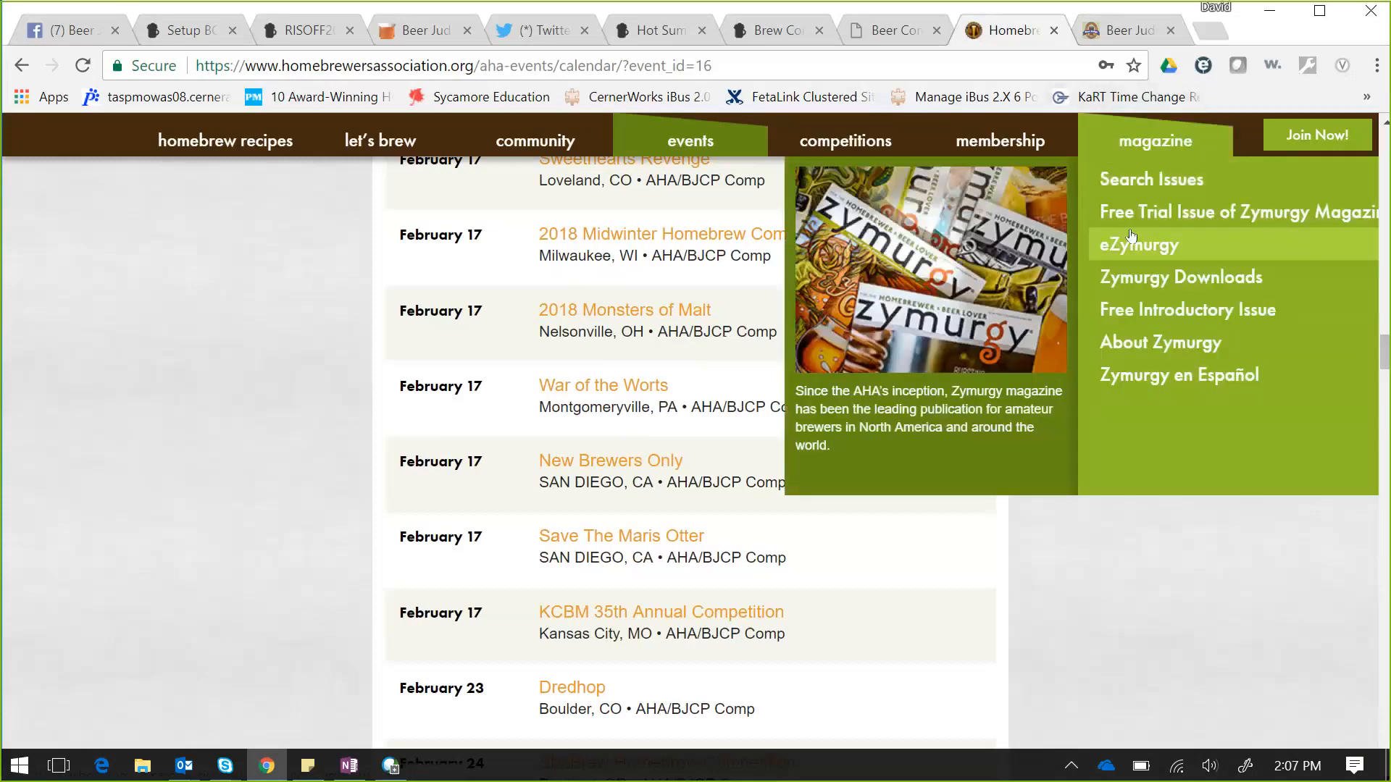
pyautogui.click(1132, 31)
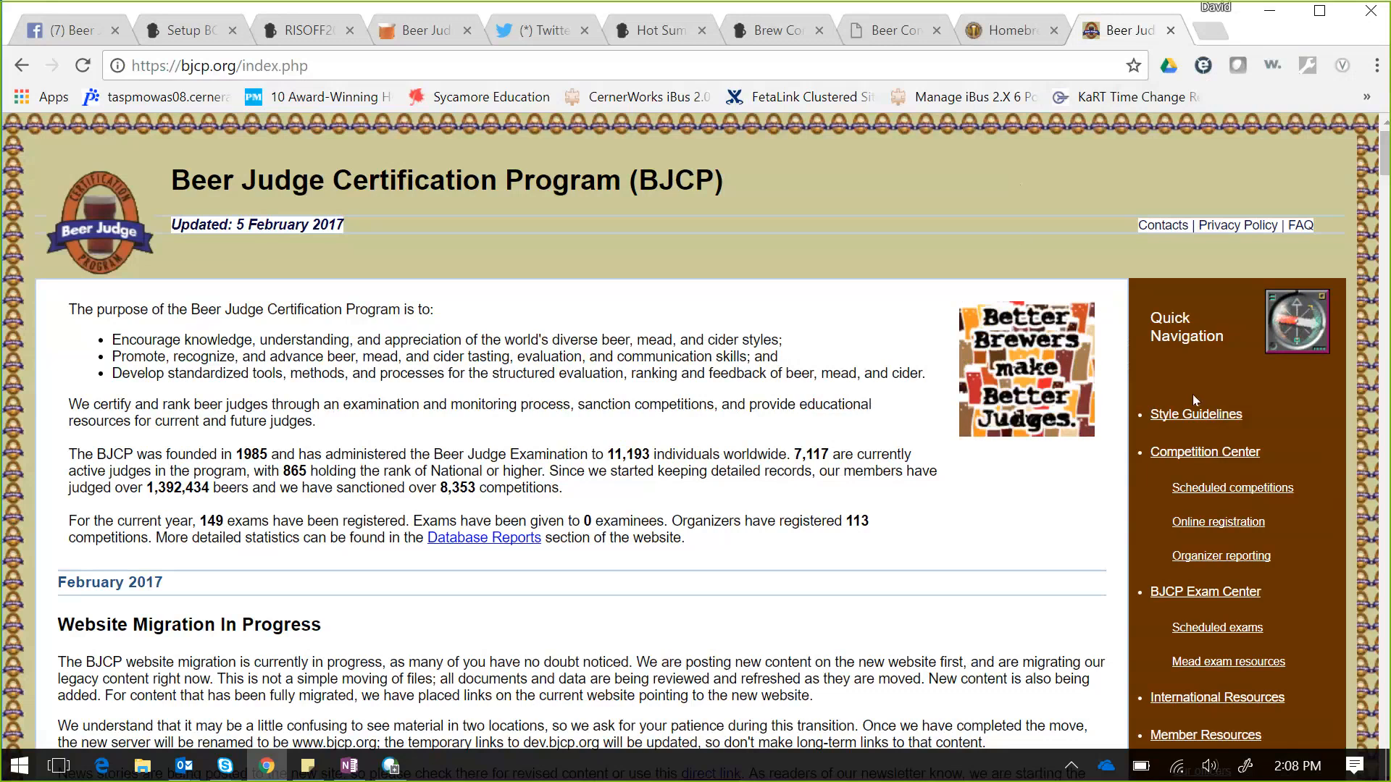
# - Go through the BJCP Competition Center page to the blank online Competition Registration form
pyautogui.click(1215, 453)
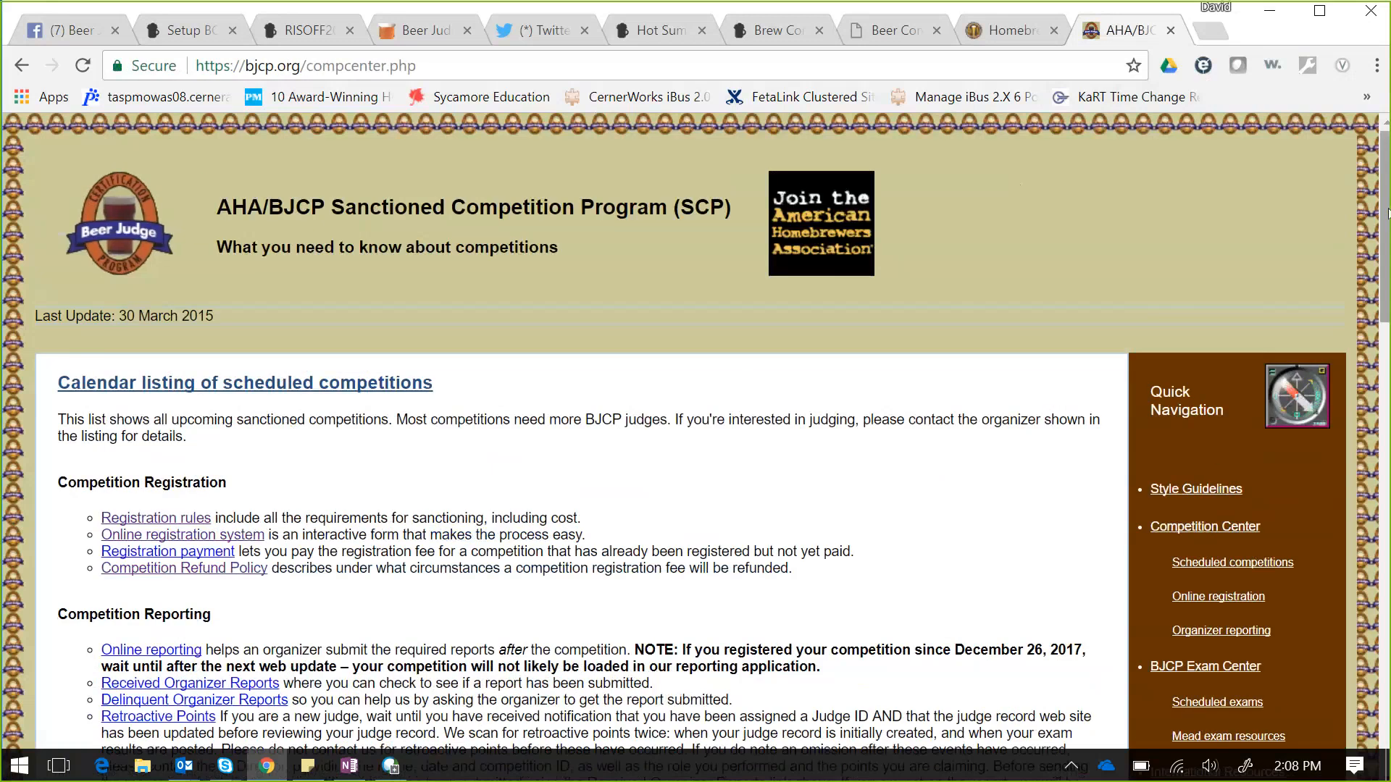
pyautogui.moveTo(1387, 212); pyautogui.dragTo(1388, 298)
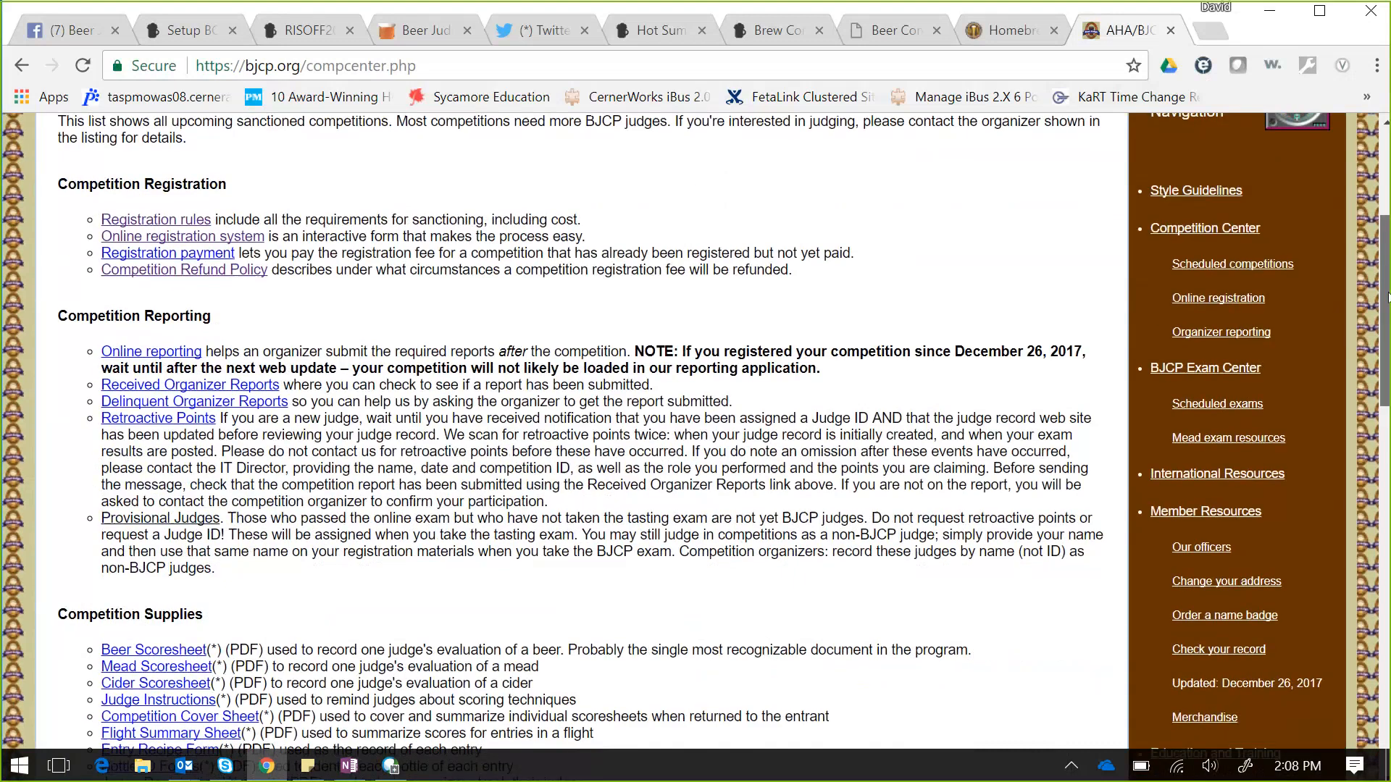
pyautogui.moveTo(1388, 298); pyautogui.dragTo(1389, 393)
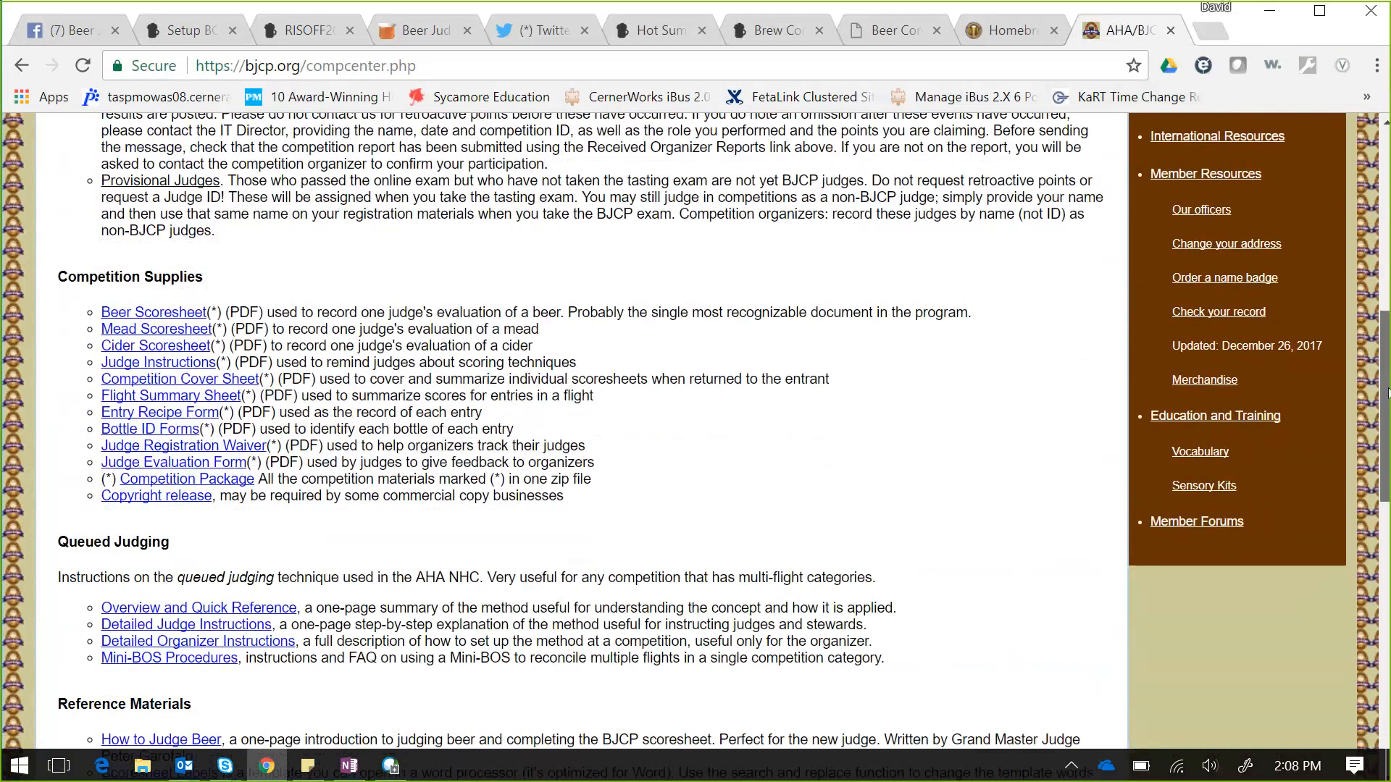
pyautogui.moveTo(1389, 393); pyautogui.dragTo(1389, 493)
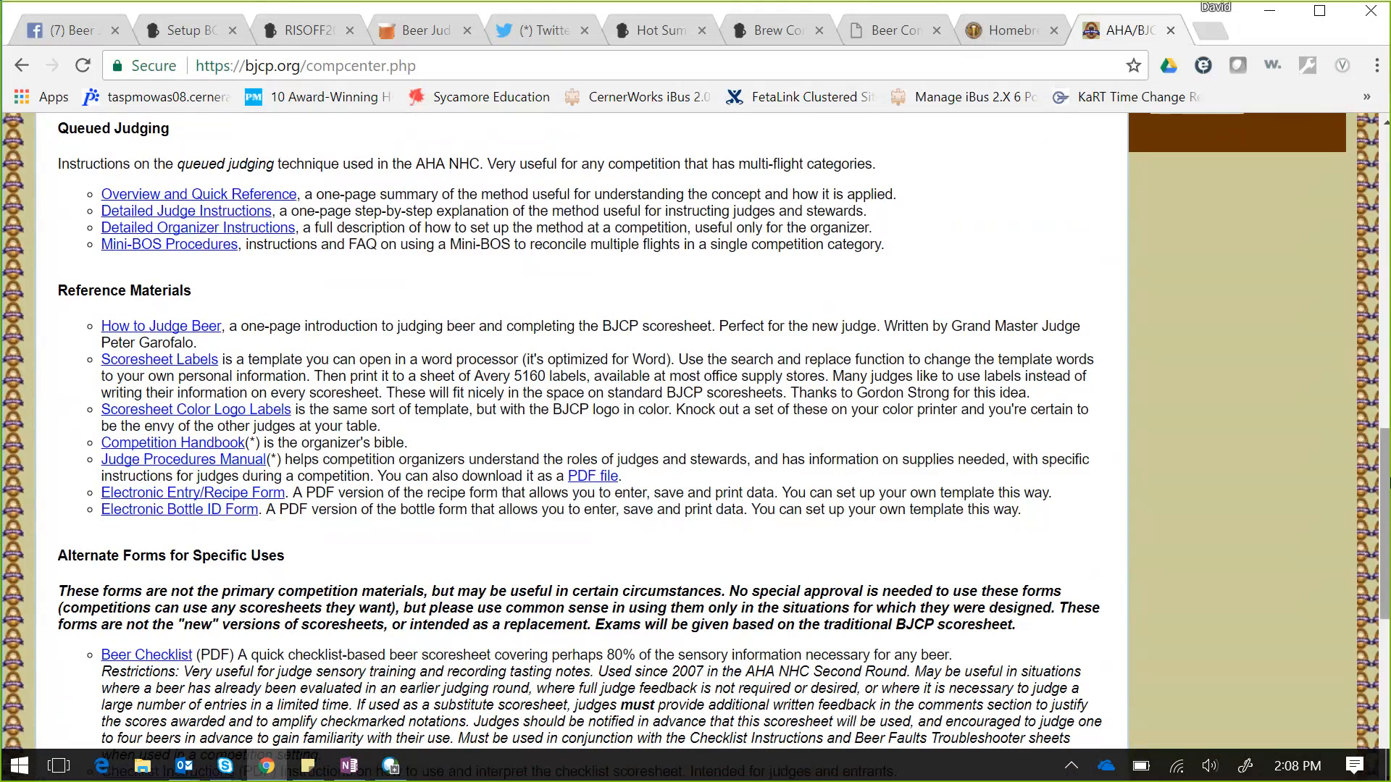
pyautogui.scroll(-1, 1387, 526)
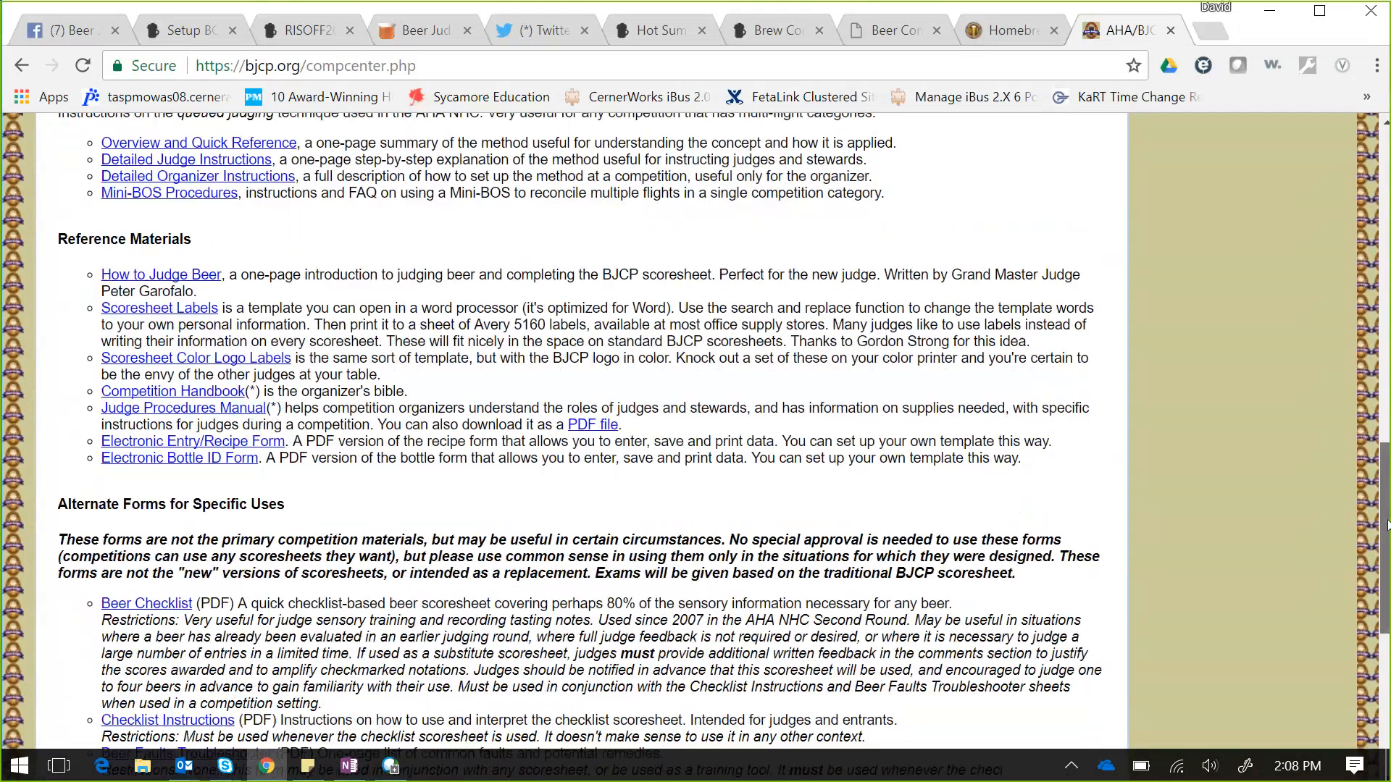
pyautogui.moveTo(1387, 525); pyautogui.dragTo(1302, 223)
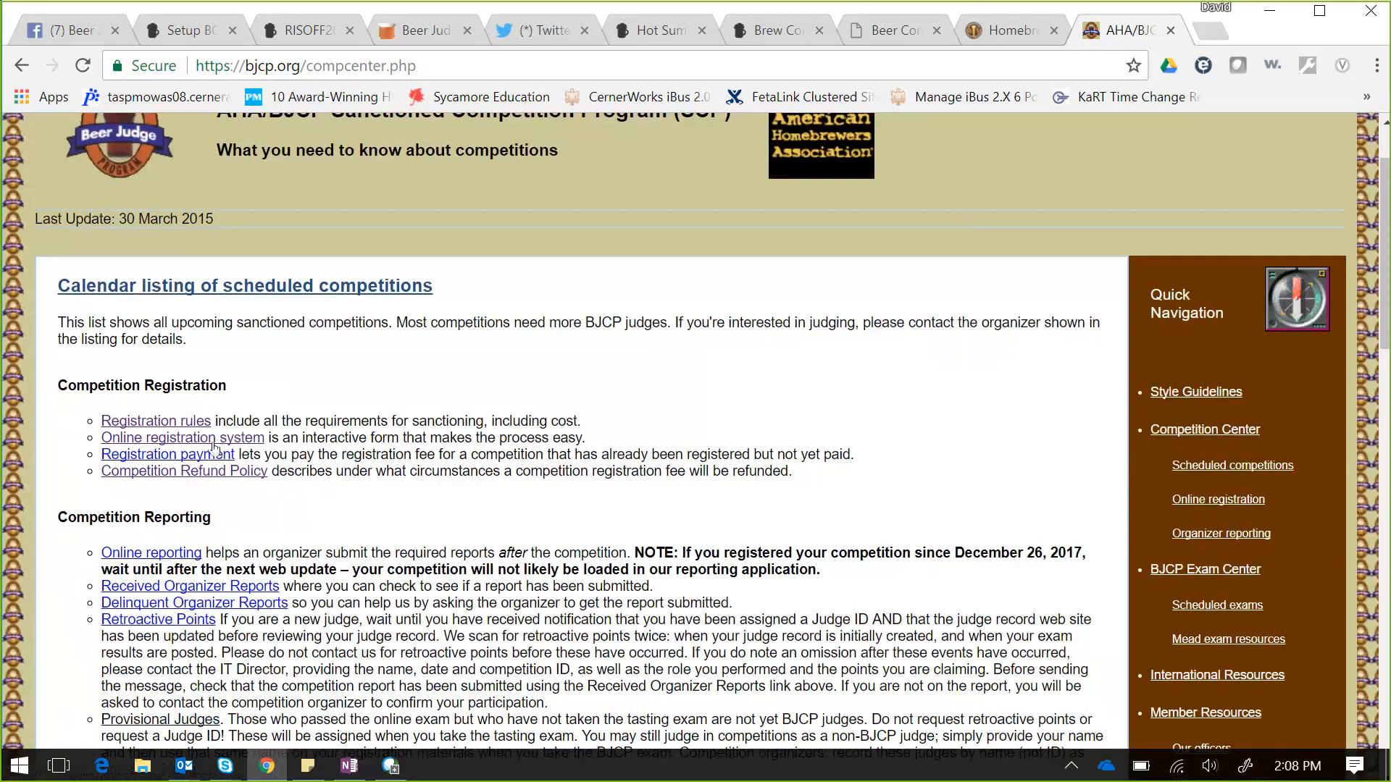
pyautogui.click(215, 444)
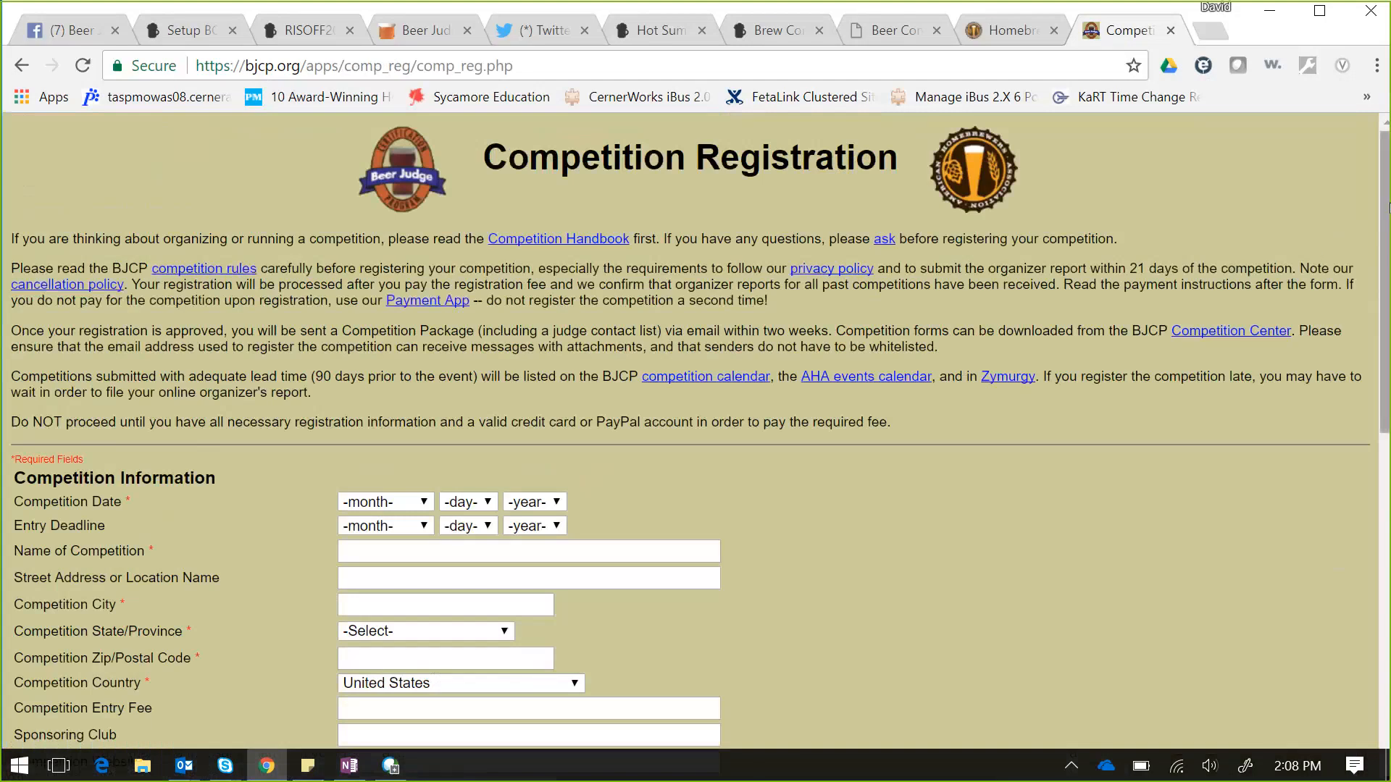
pyautogui.scroll(-1, 1387, 248)
pyautogui.moveTo(1387, 247); pyautogui.dragTo(1387, 305)
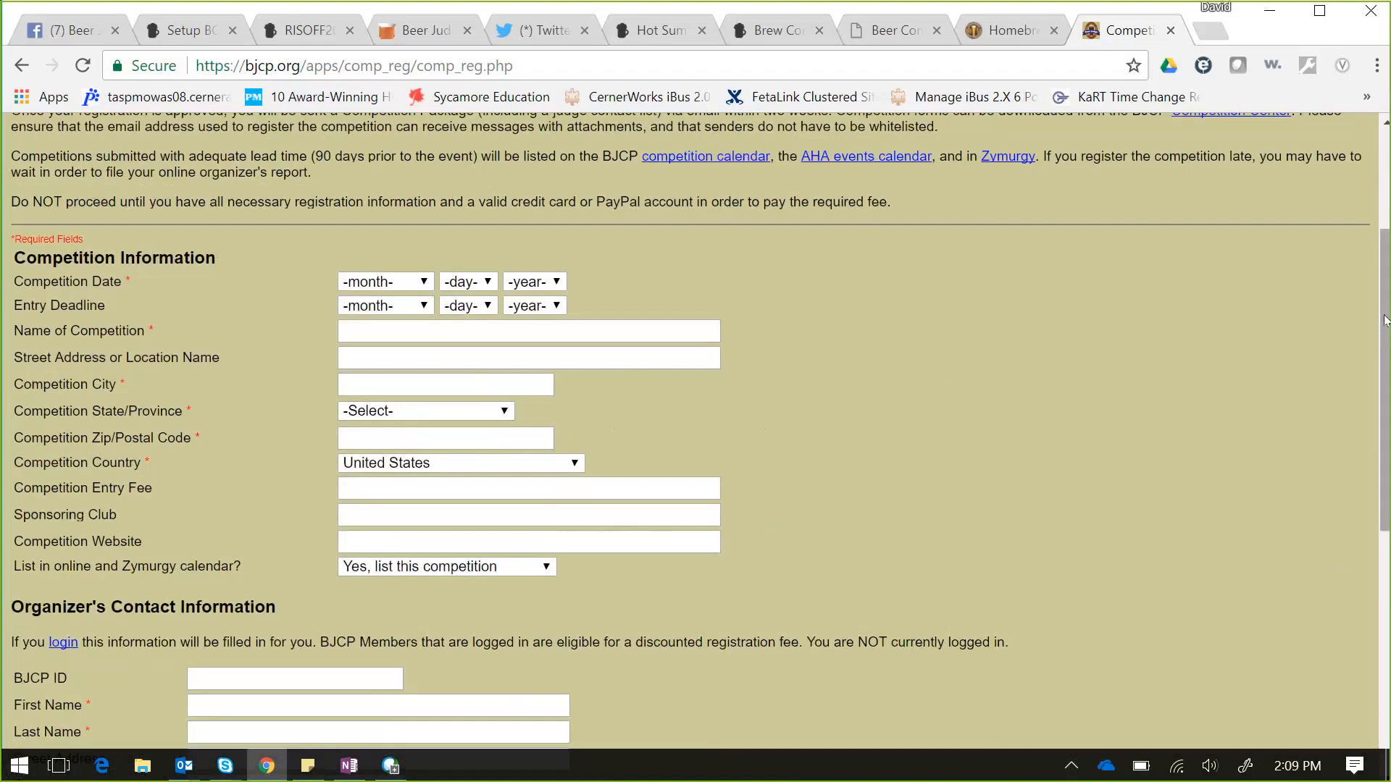
pyautogui.moveTo(1385, 319)
pyautogui.mouseDown()
pyautogui.moveTo(1385, 341)
pyautogui.moveTo(1385, 311)
pyautogui.mouseUp()
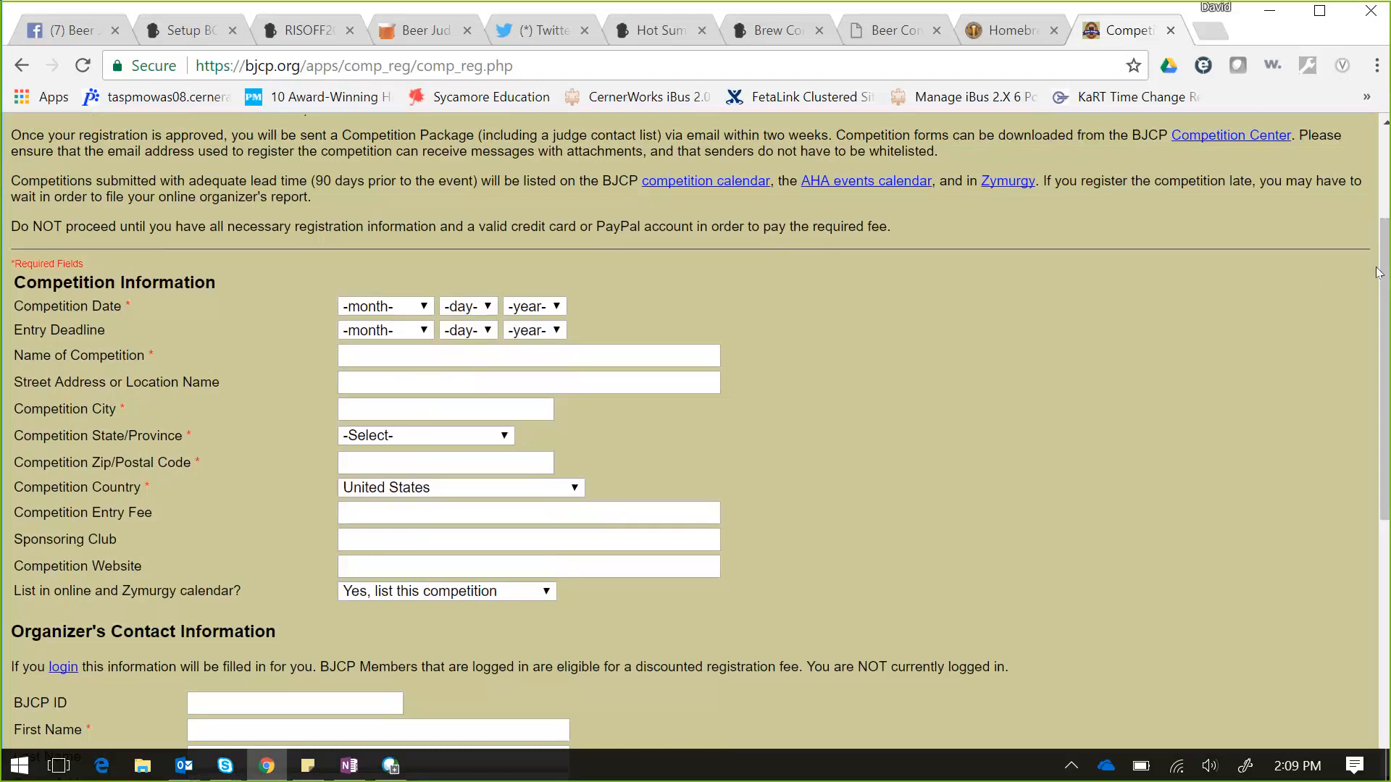
pyautogui.moveTo(1377, 272); pyautogui.dragTo(1388, 397)
pyautogui.click(1281, 337)
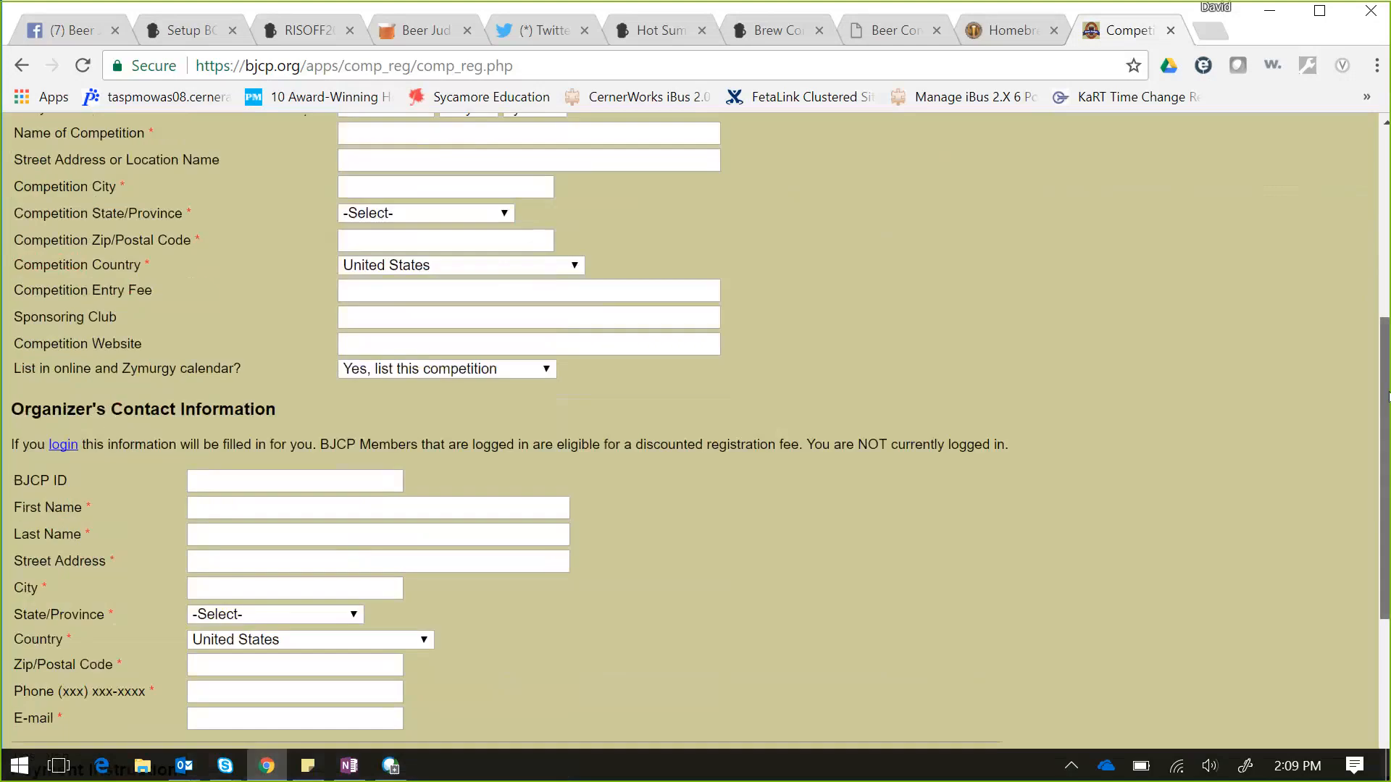
pyautogui.scroll(-2, 612, 427)
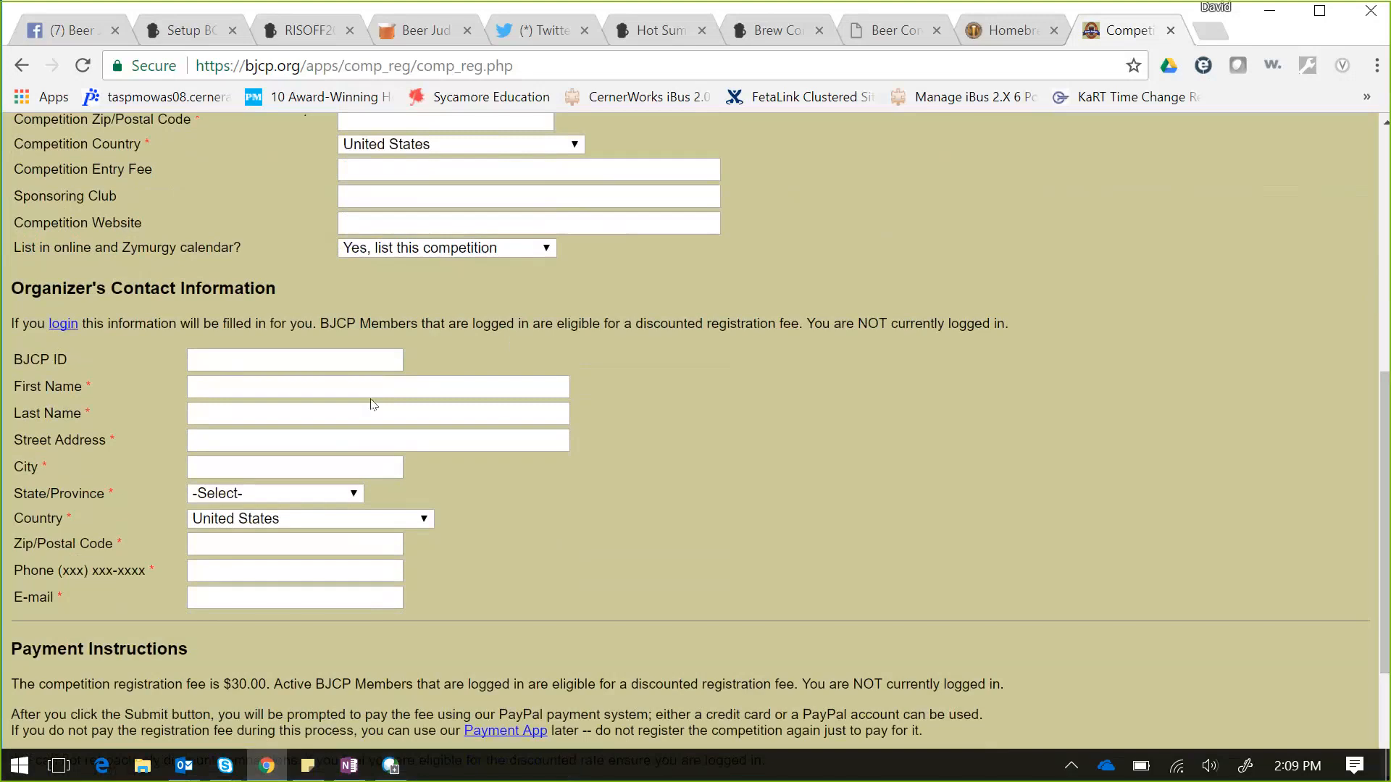
pyautogui.click(56, 325)
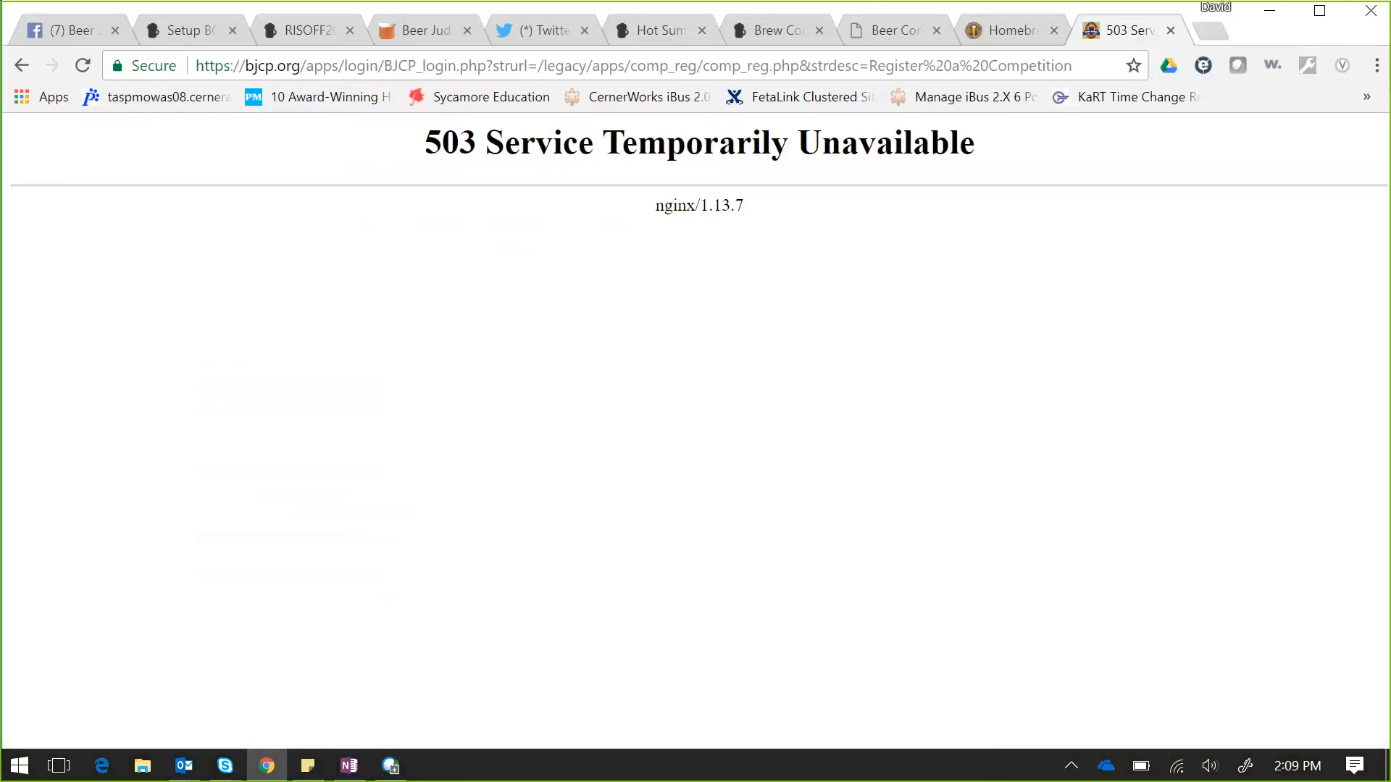
pyautogui.click(23, 65)
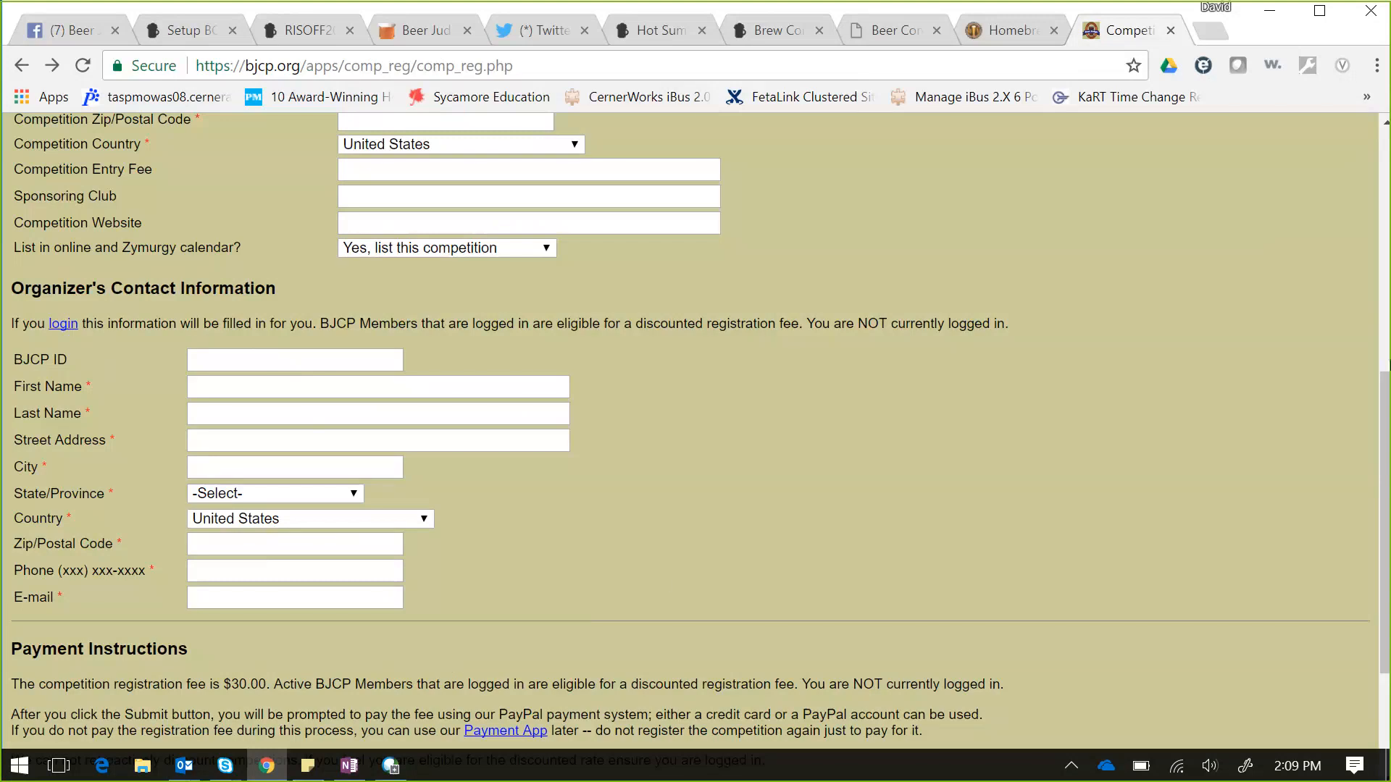
pyautogui.moveTo(1388, 414); pyautogui.dragTo(1306, 118)
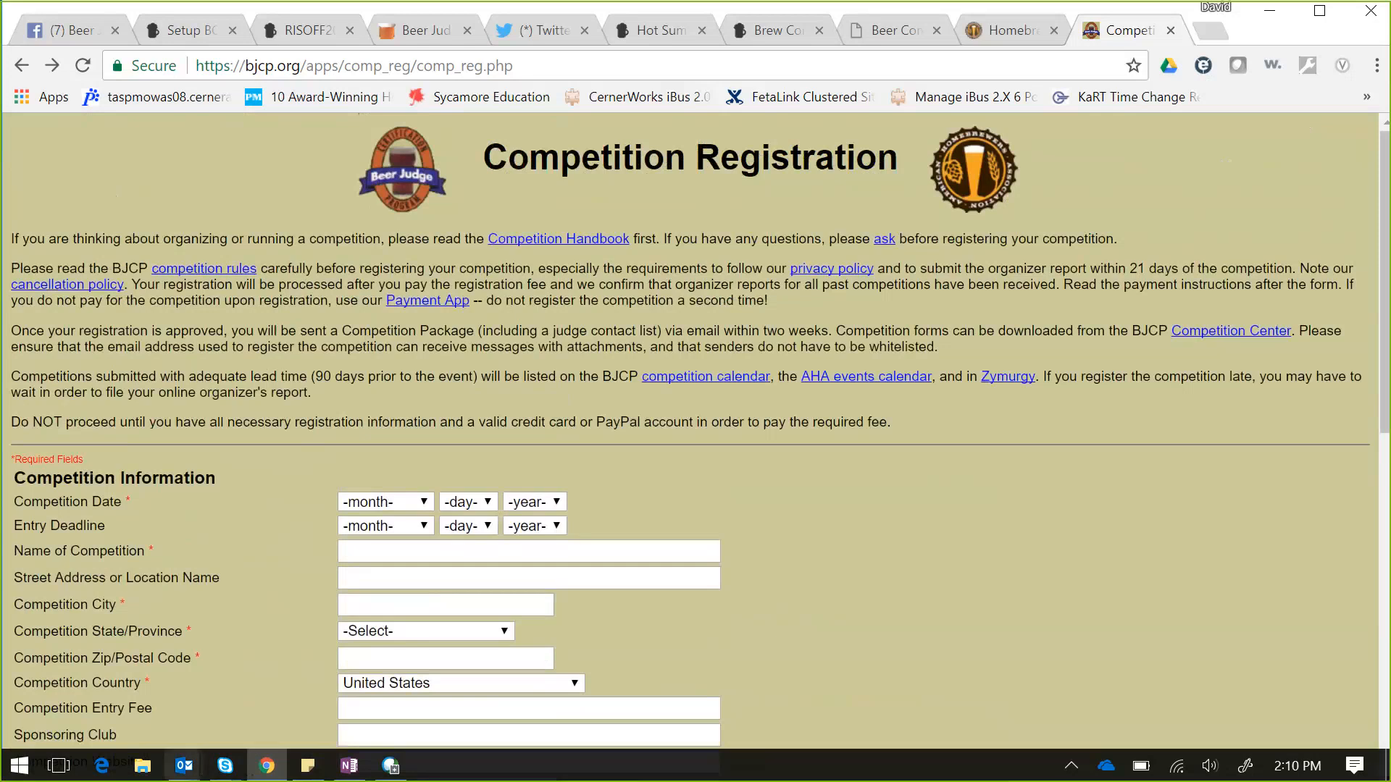
pyautogui.click(184, 765)
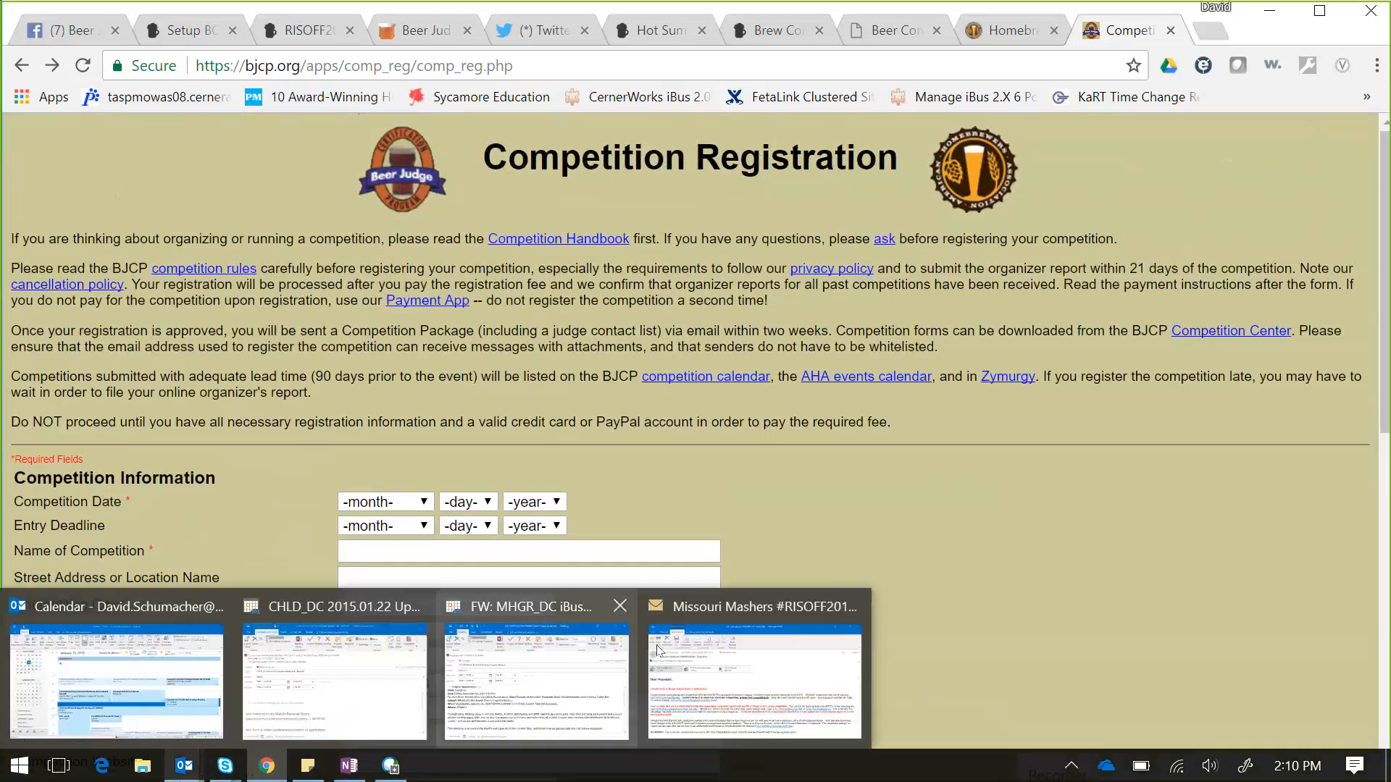
# - Read the Missouri Mashers #RISOFF2018 email in Outlook, then minimize it to reveal the form
pyautogui.click(773, 642)
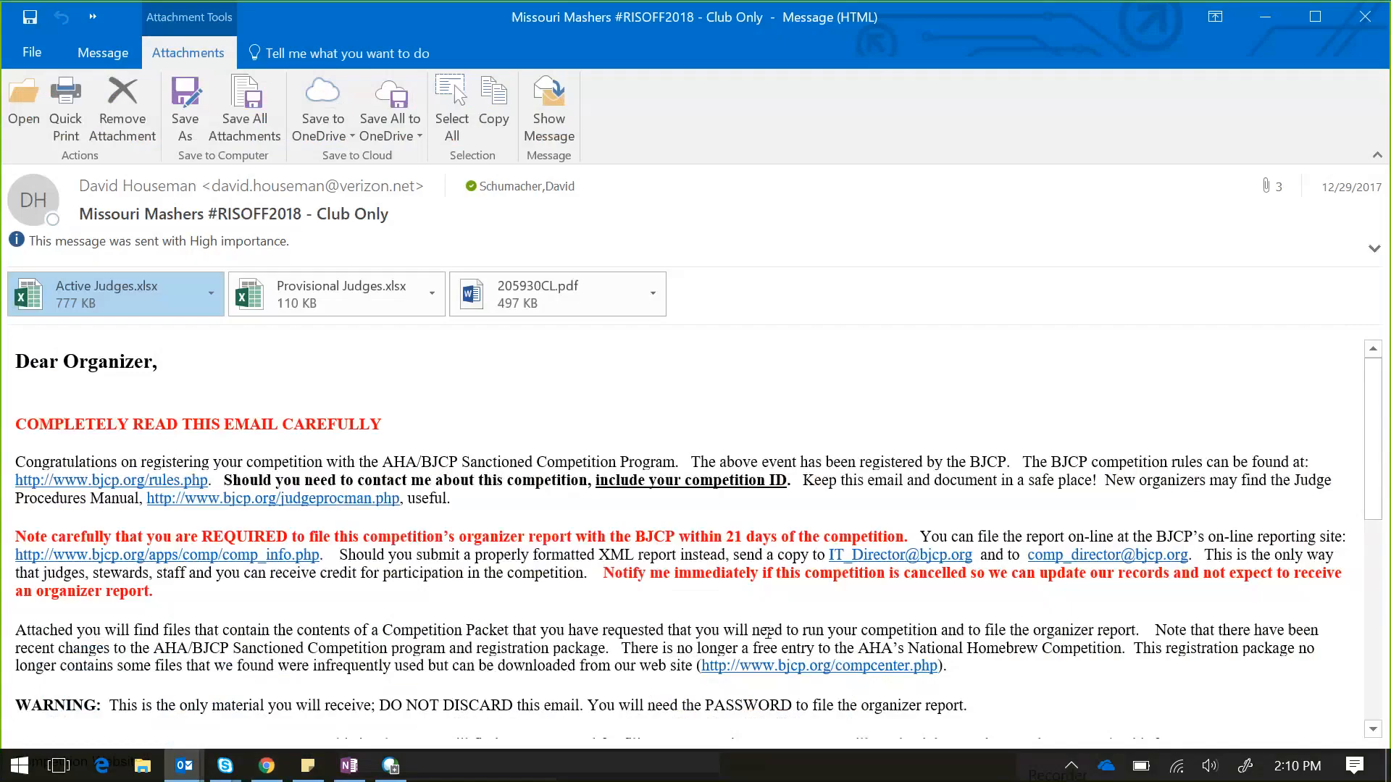
pyautogui.click(1022, 425)
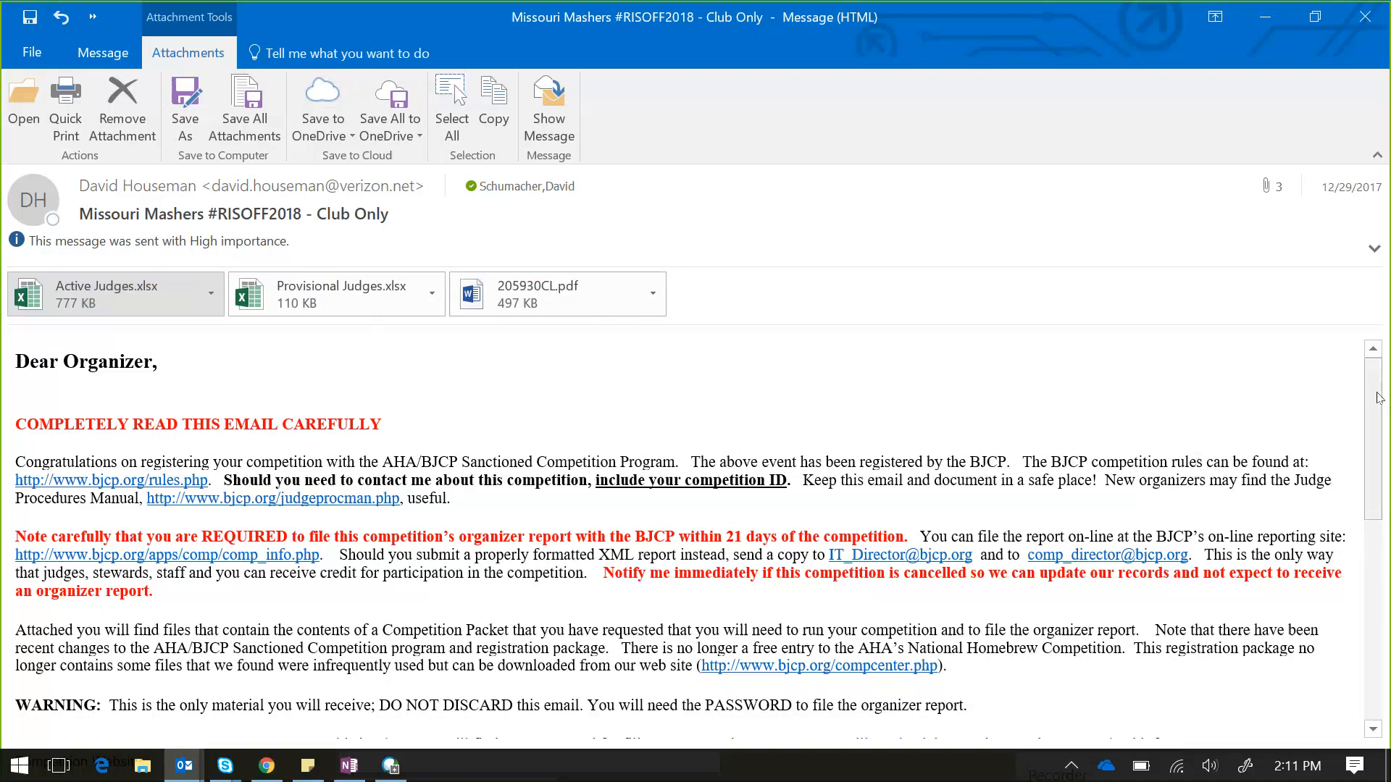
pyautogui.moveTo(1378, 397); pyautogui.dragTo(1381, 528)
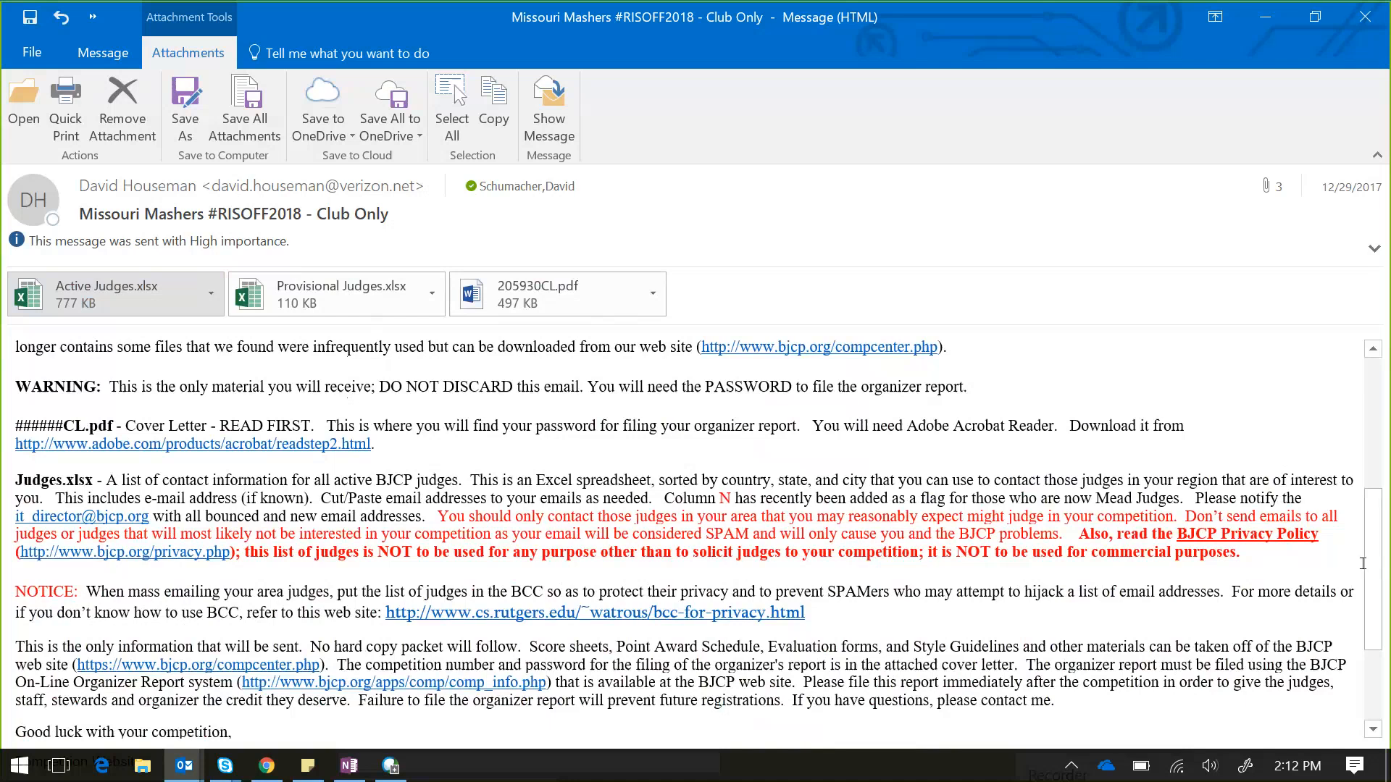
pyautogui.moveTo(1369, 573); pyautogui.dragTo(1366, 394)
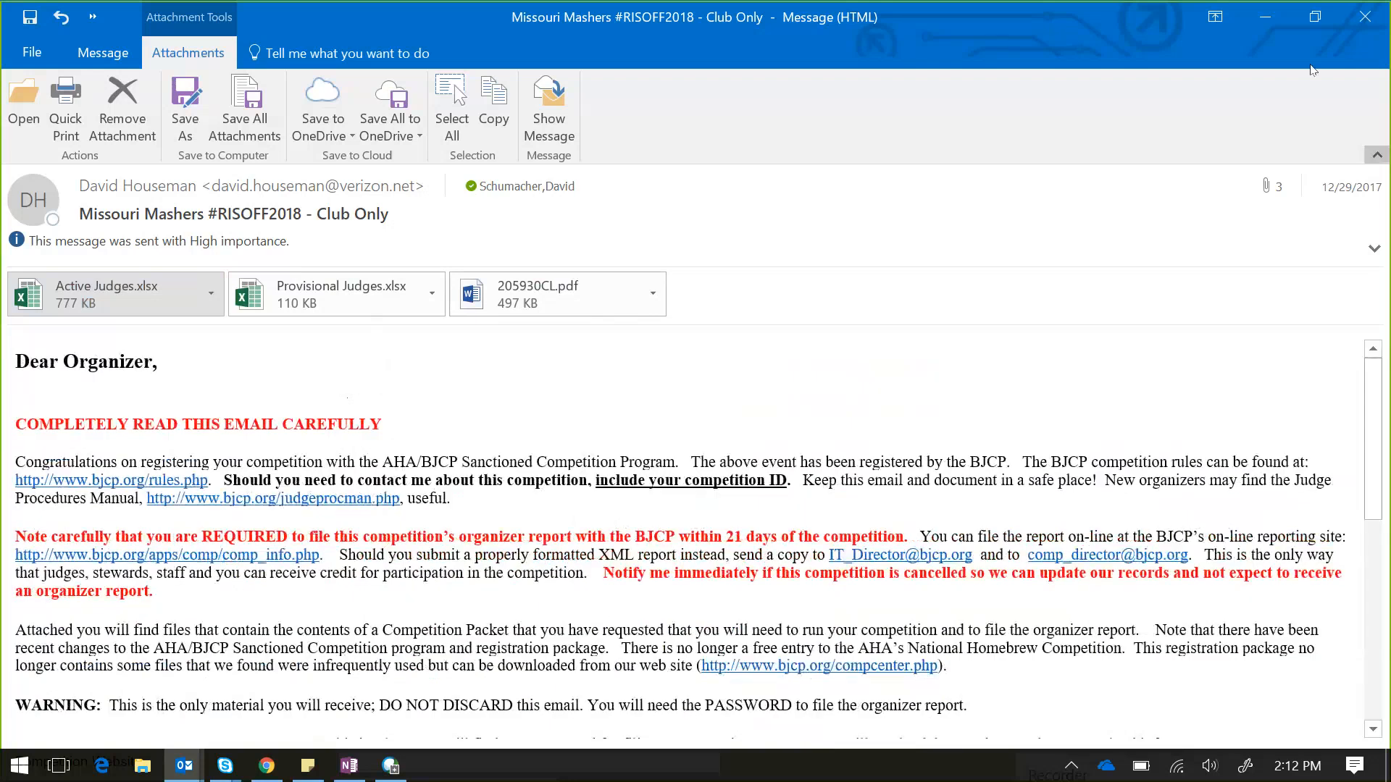
pyautogui.click(1264, 24)
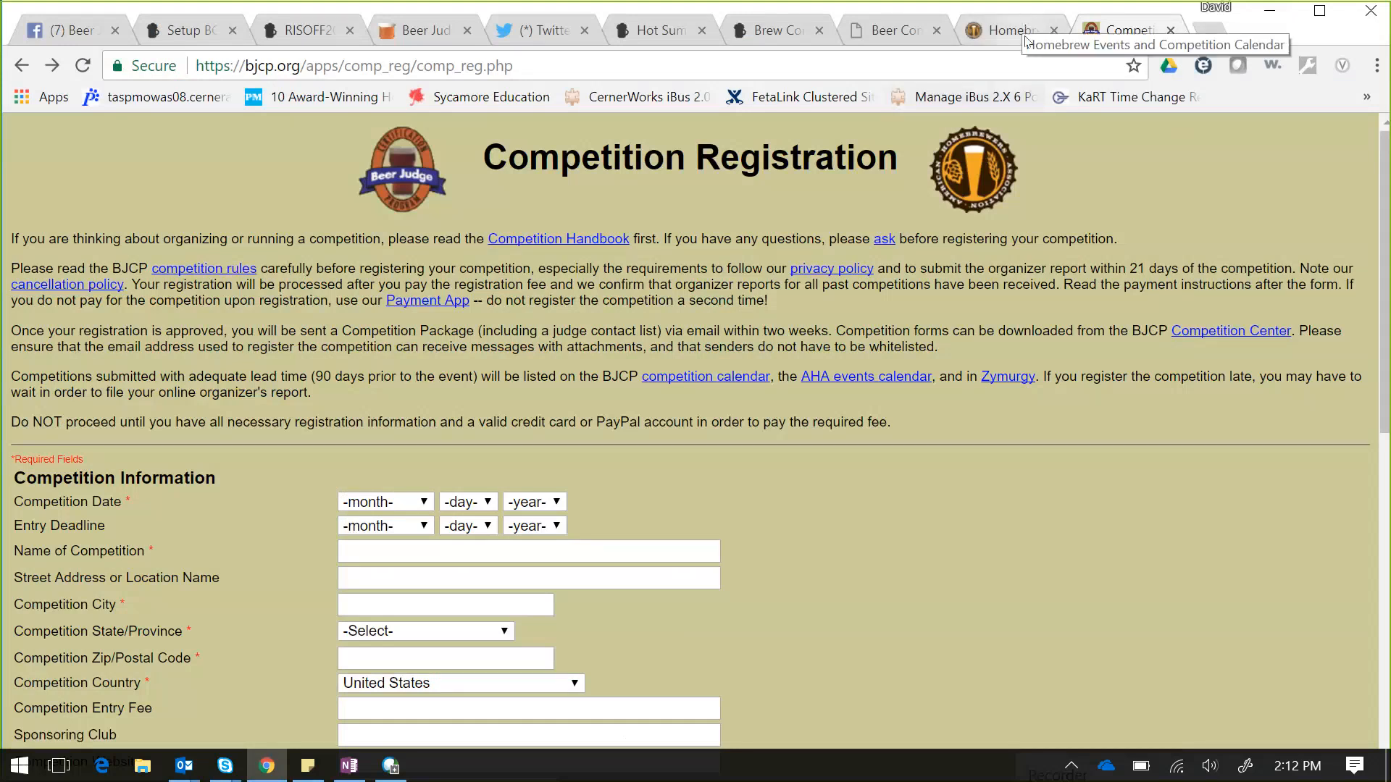
# - Go to bjcp from the address bar and open the Competition Center program page
pyautogui.click(601, 62)
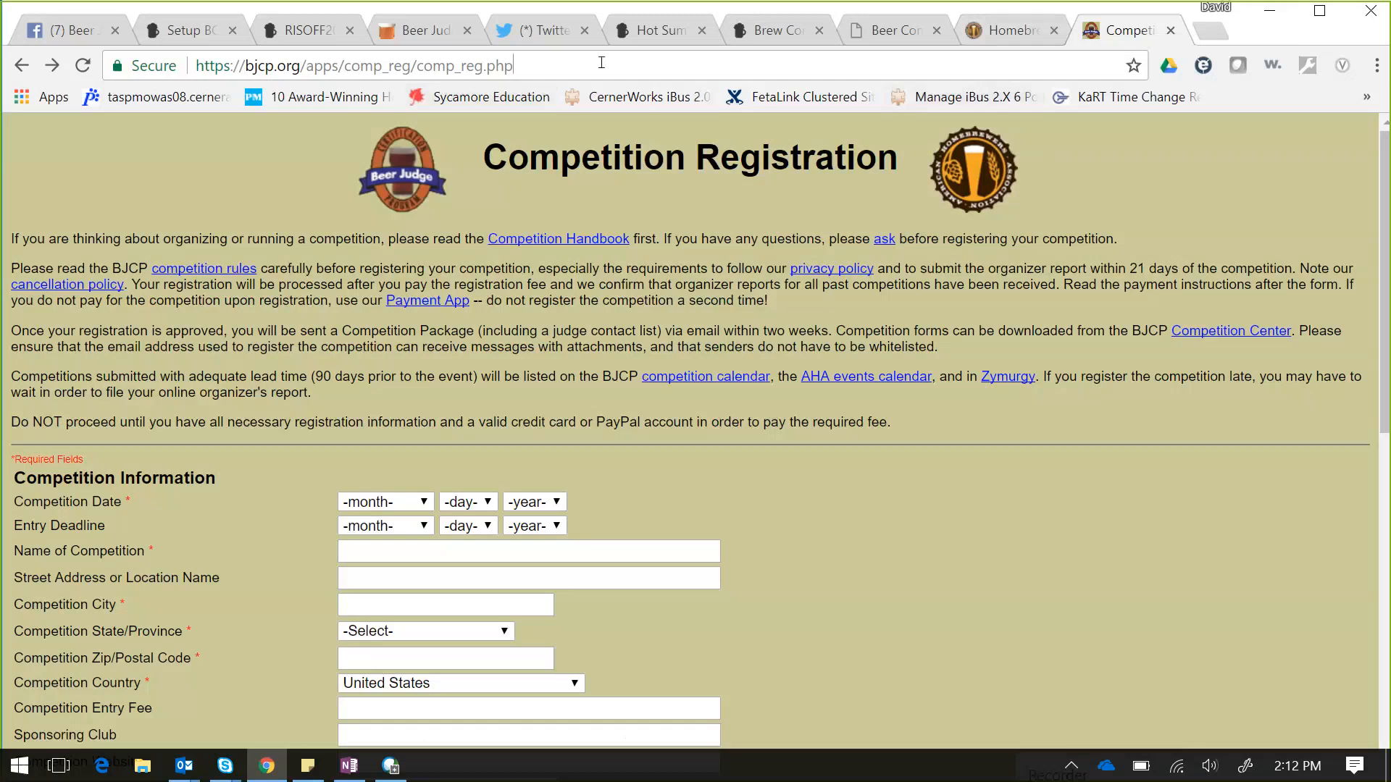
pyautogui.click(601, 62)
pyautogui.write('bjcp')
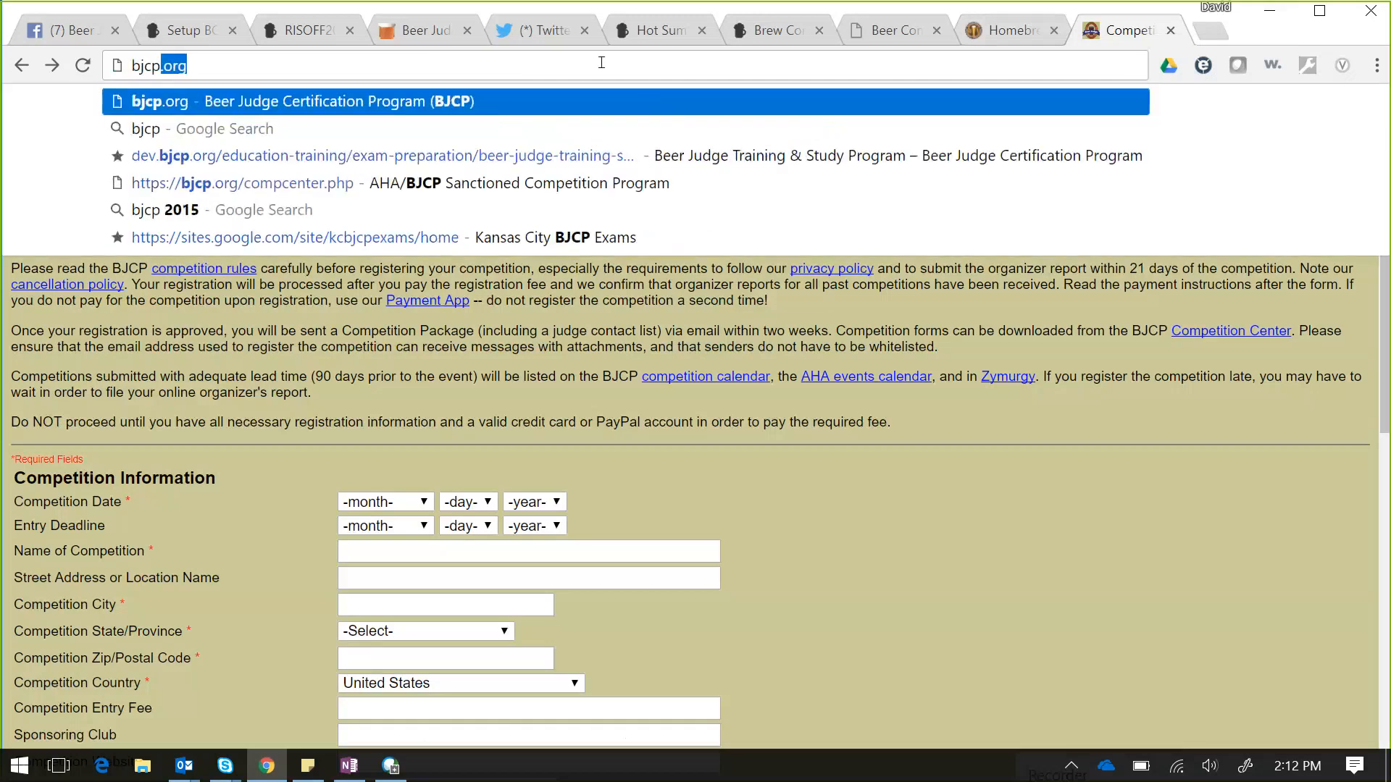
pyautogui.press('Return')
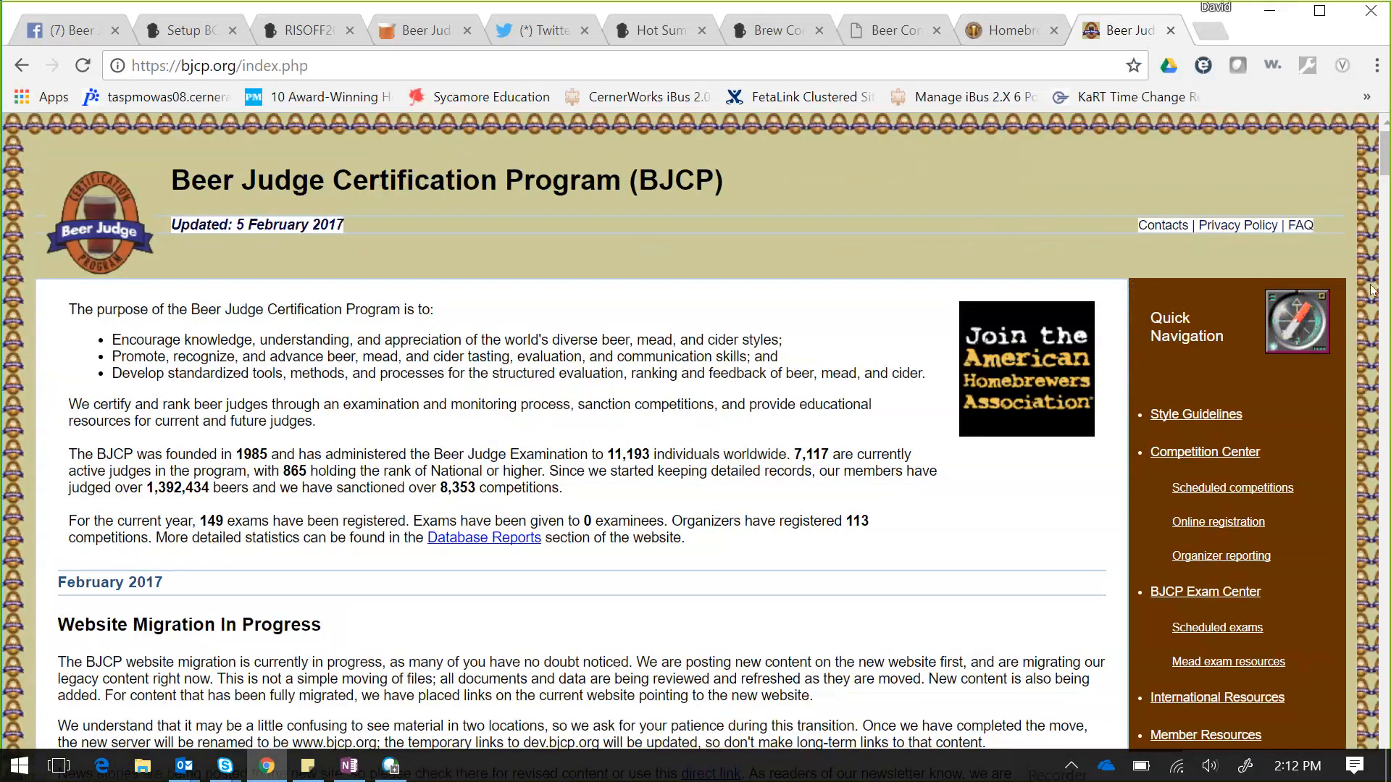
pyautogui.click(1186, 456)
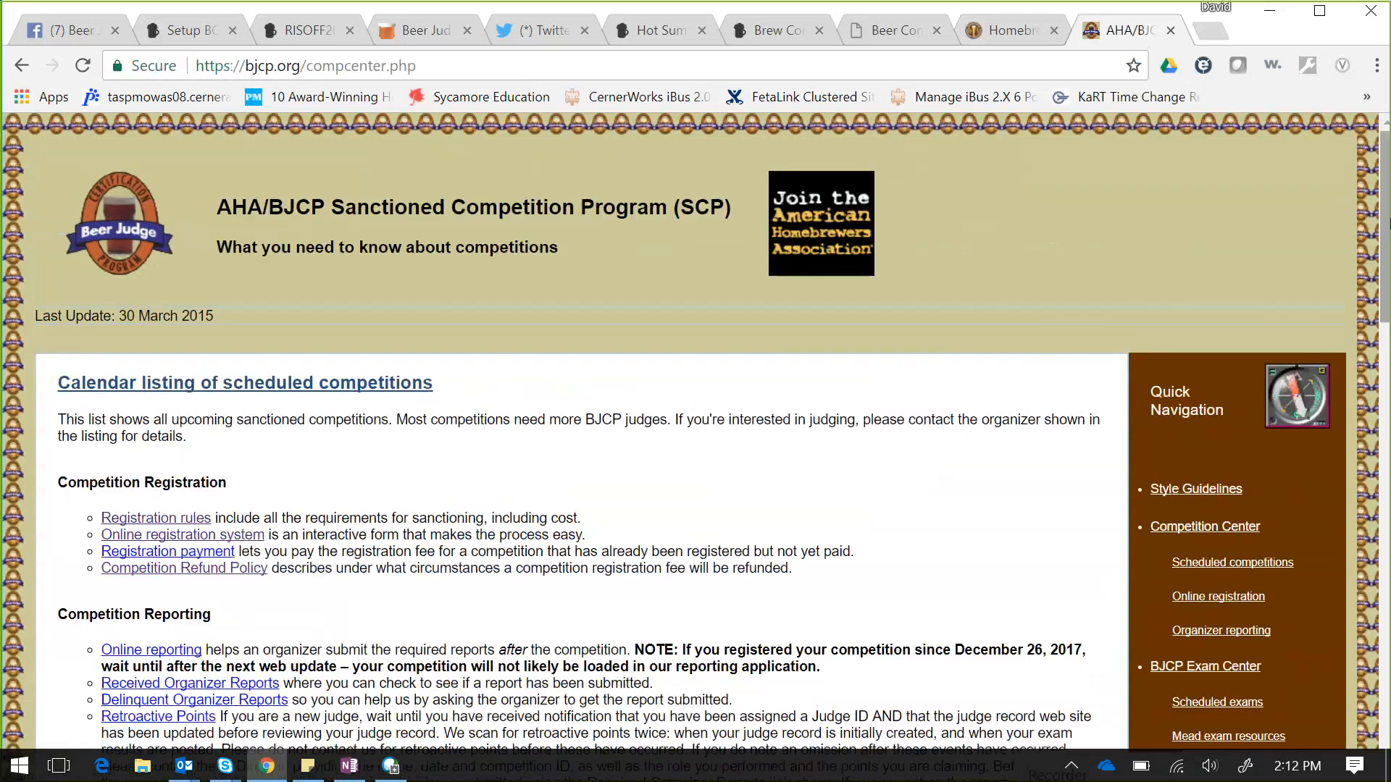
# - Scroll the Competition Center page to the Competition Software list with HCCP, BCOE&M and Reggie
pyautogui.moveTo(1387, 225); pyautogui.dragTo(1387, 652)
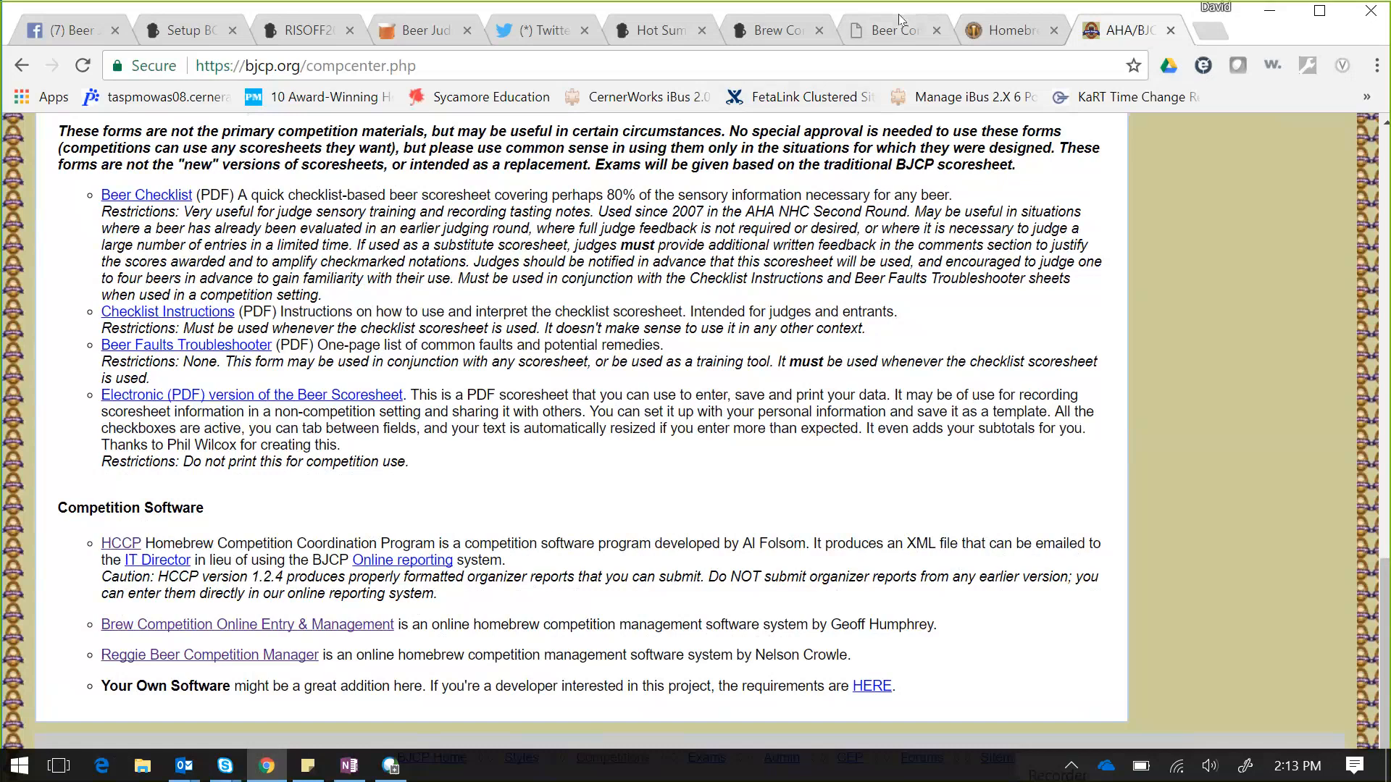
# - Switch to Reggie's blank 'Competitions: Set Up Yours In Reggie' form on reggiebeer.com
pyautogui.click(898, 35)
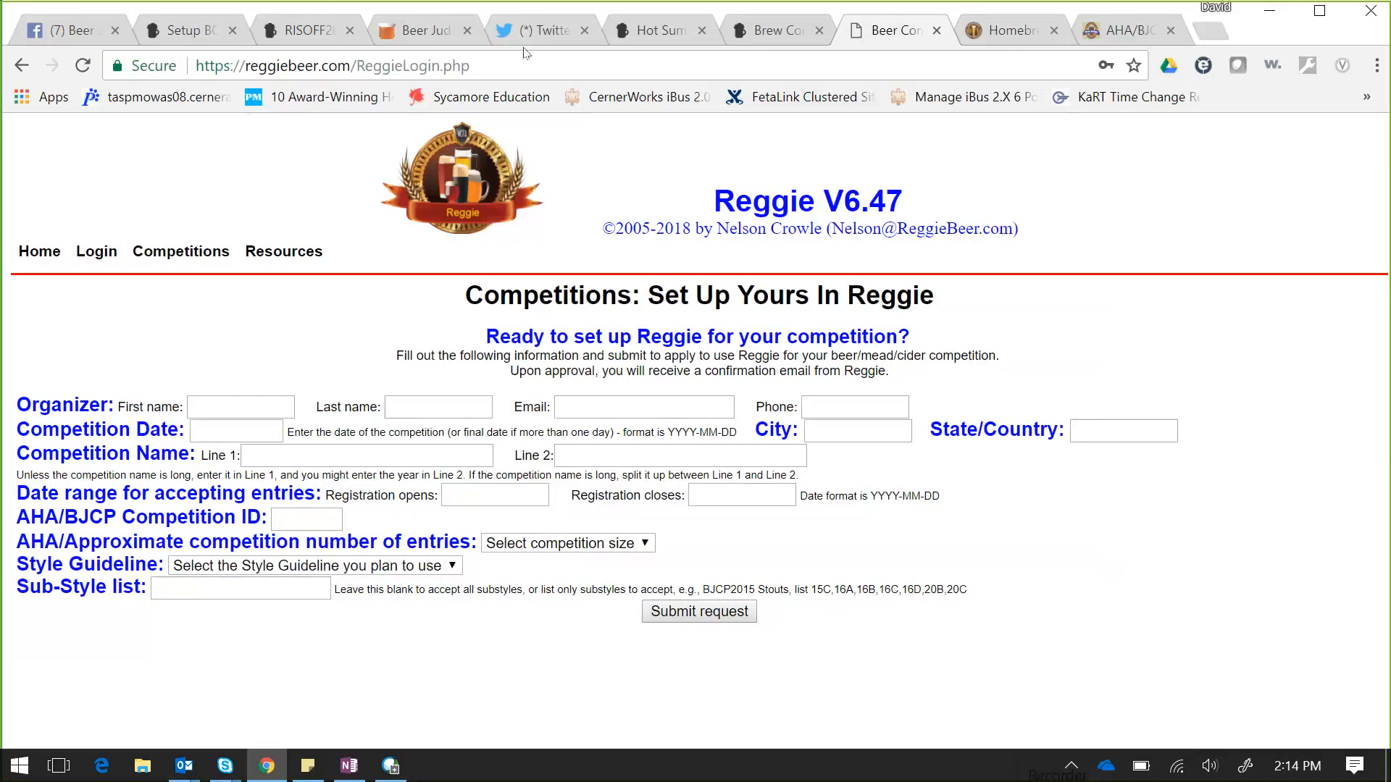
# - Return to the BCOE&M 2.1.11.0 setup page at its Install DB Tables and Data step
pyautogui.click(185, 26)
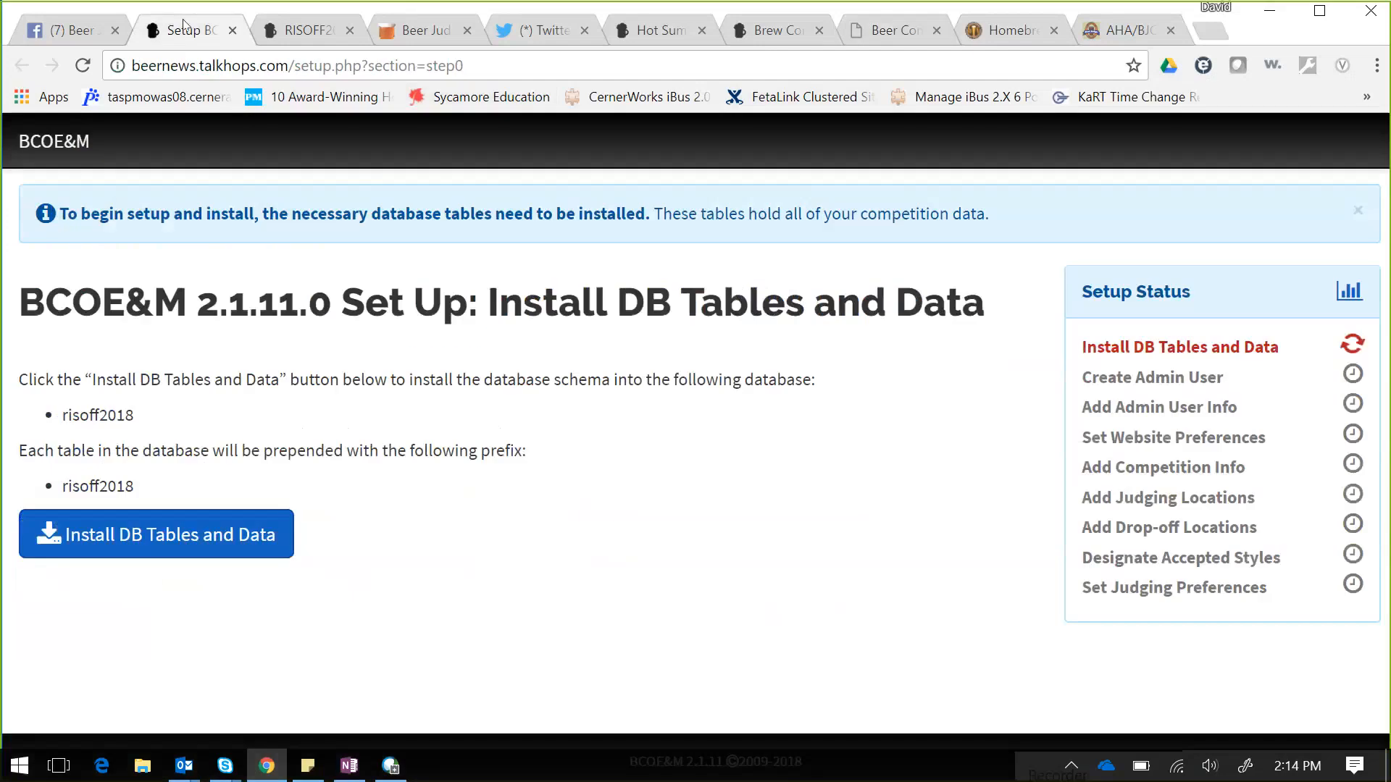
pyautogui.click(873, 36)
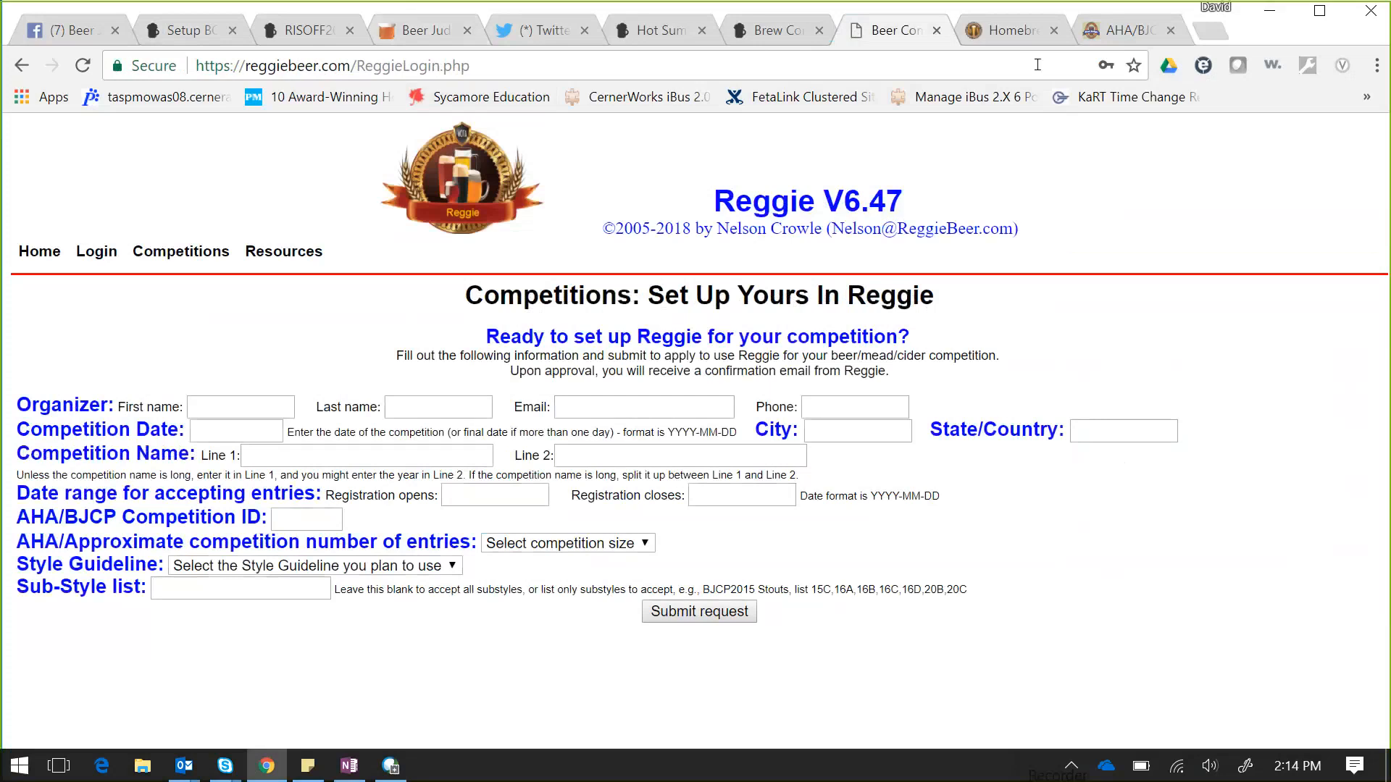
pyautogui.click(181, 13)
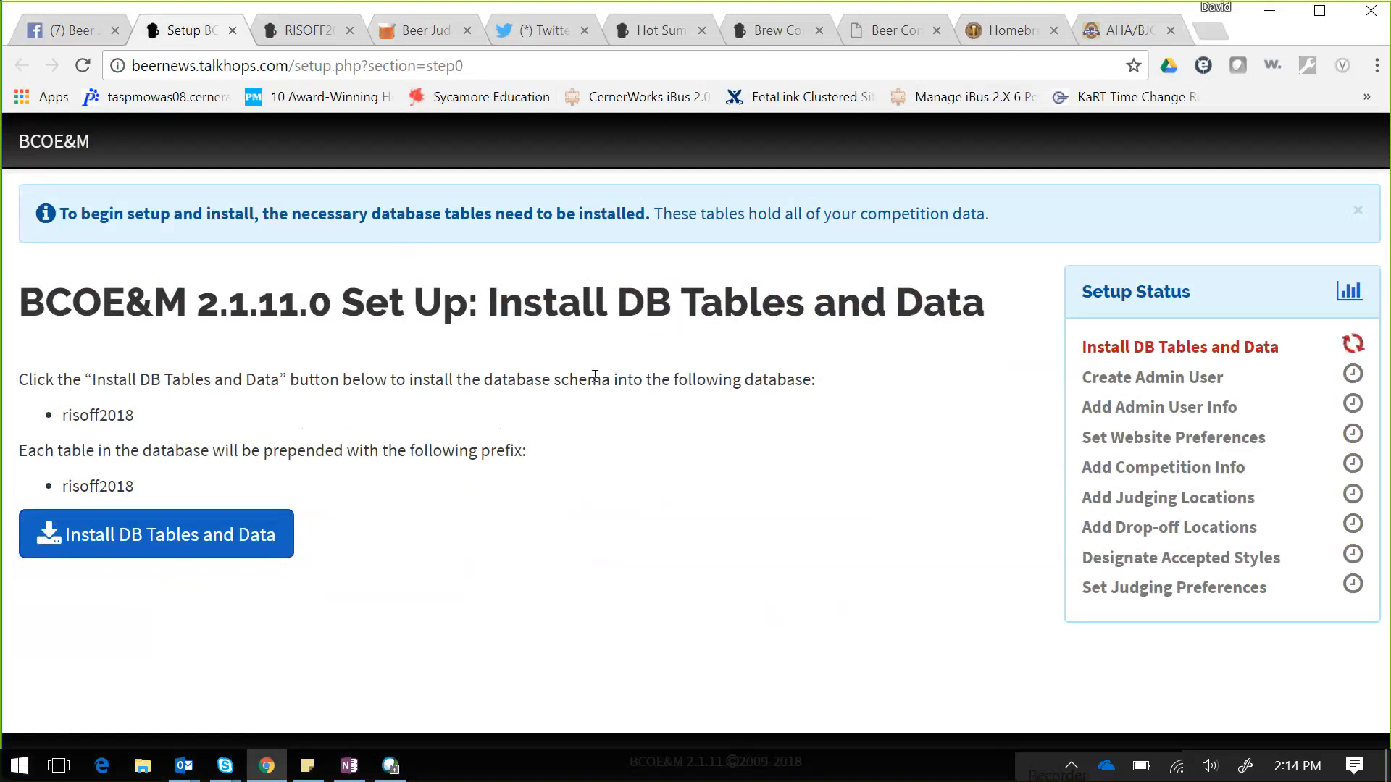
# - Review the RISOFF2018 admin dashboard and home page, then view the brewcompetition.com 2.1.11 release notes
pyautogui.click(322, 34)
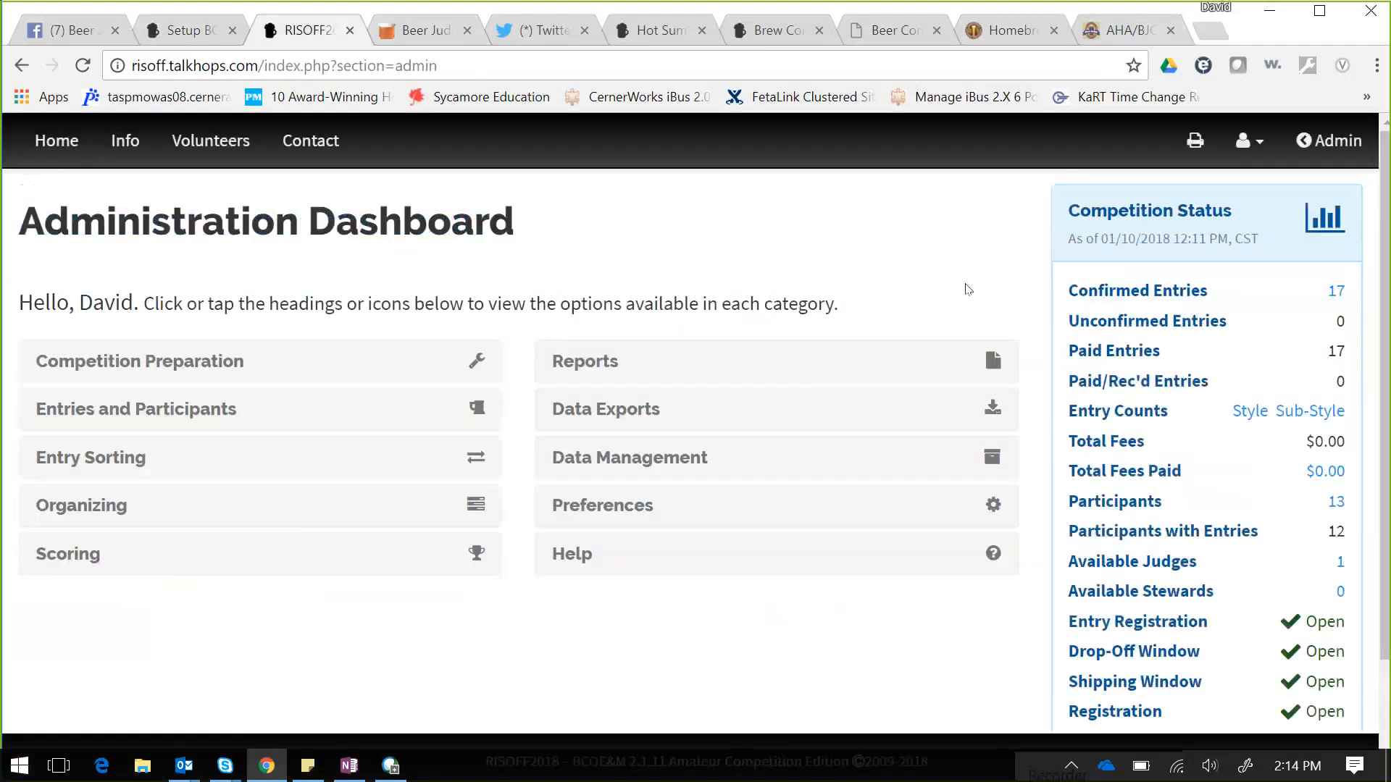
pyautogui.moveTo(1378, 220); pyautogui.dragTo(1389, 509)
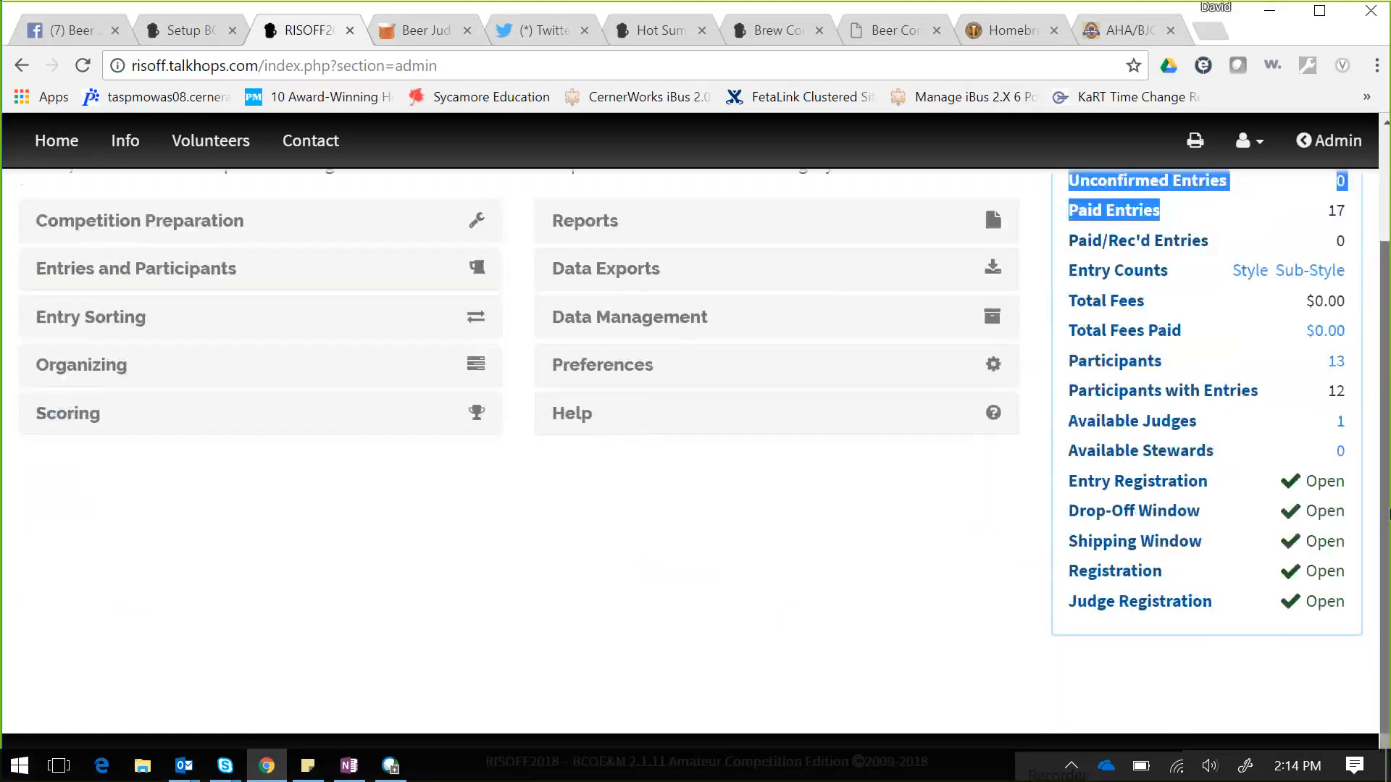
pyautogui.click(48, 141)
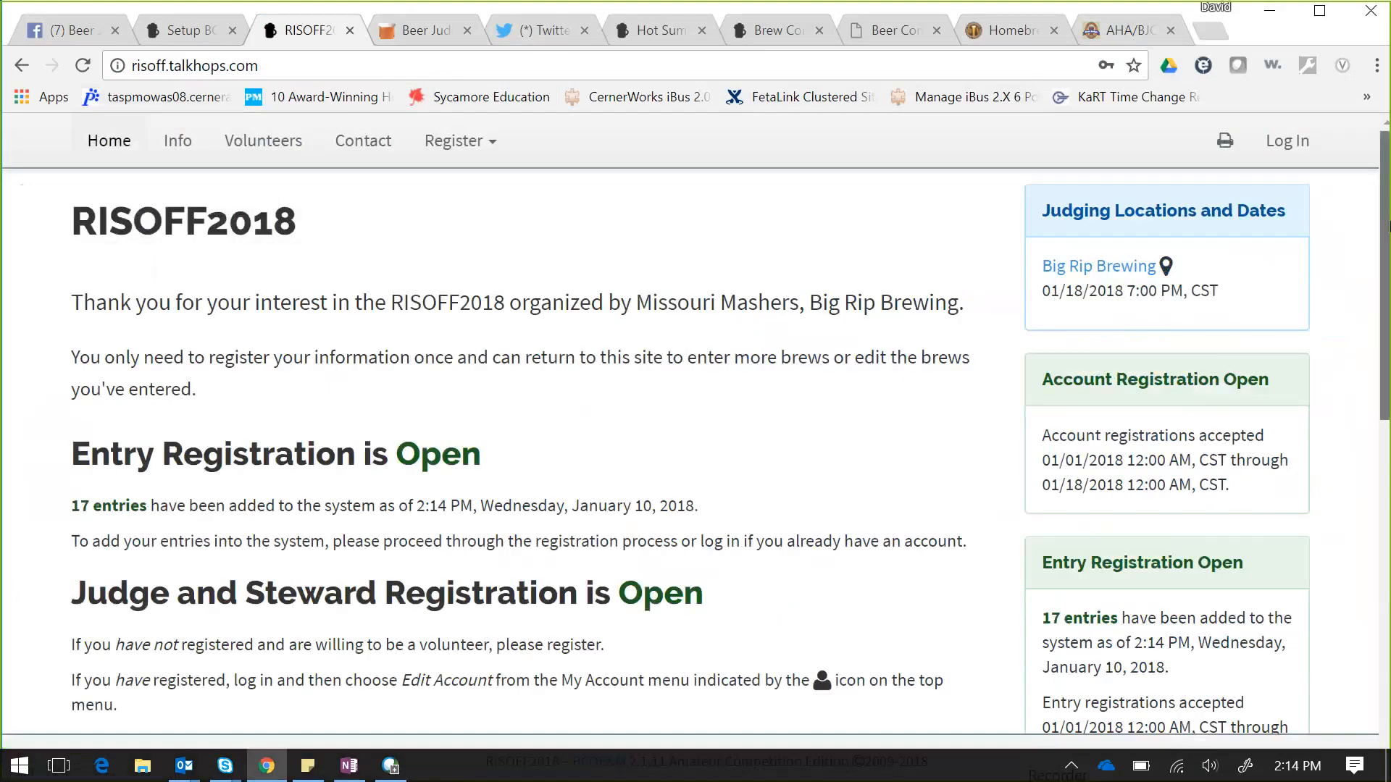
pyautogui.moveTo(1388, 227); pyautogui.dragTo(1374, 614)
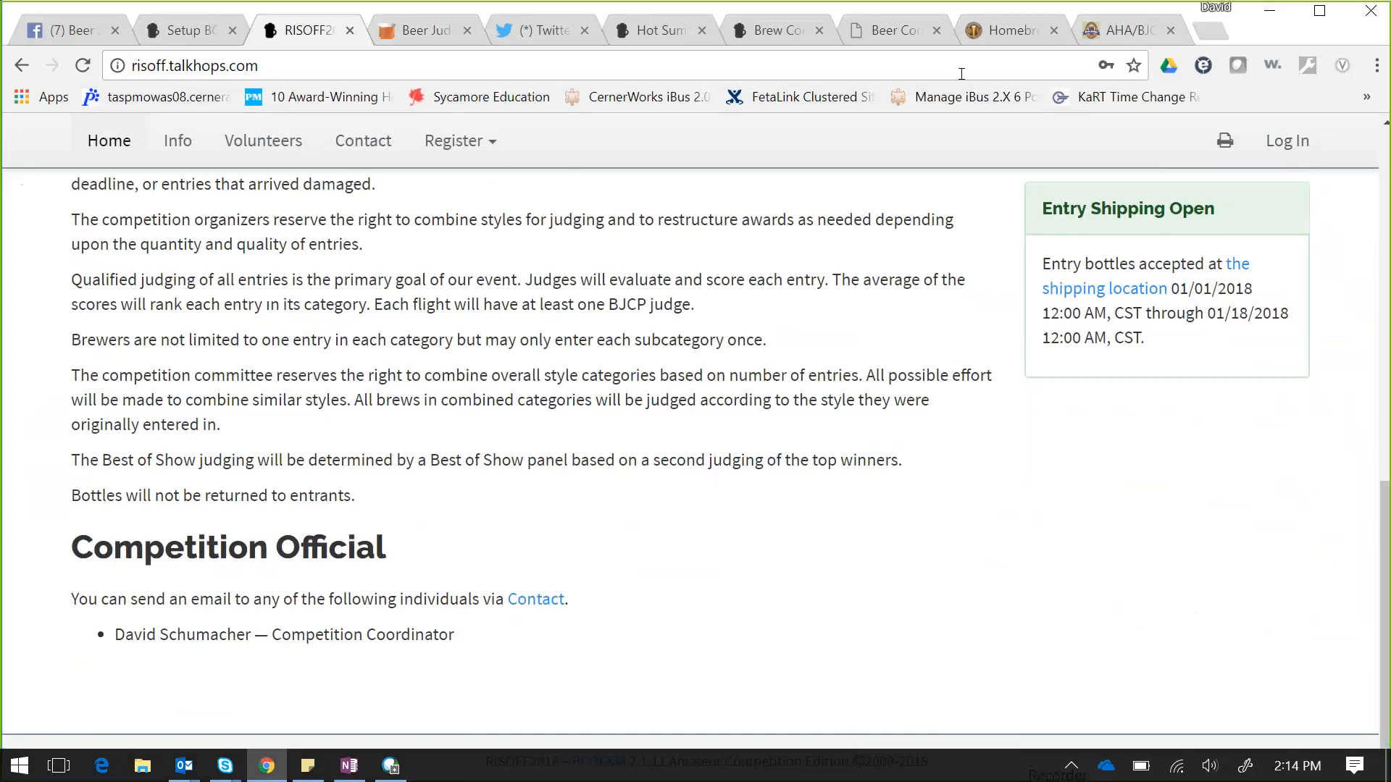
pyautogui.click(885, 36)
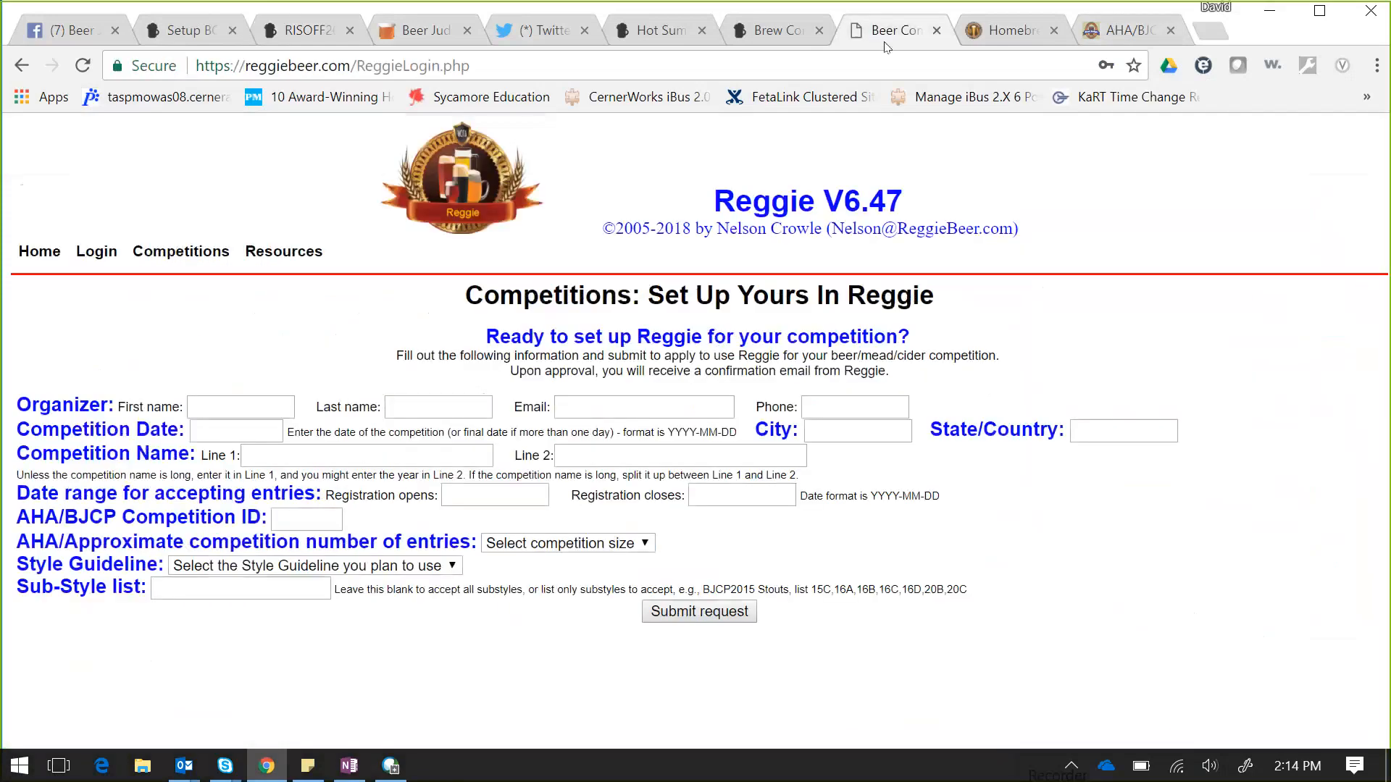
pyautogui.click(768, 34)
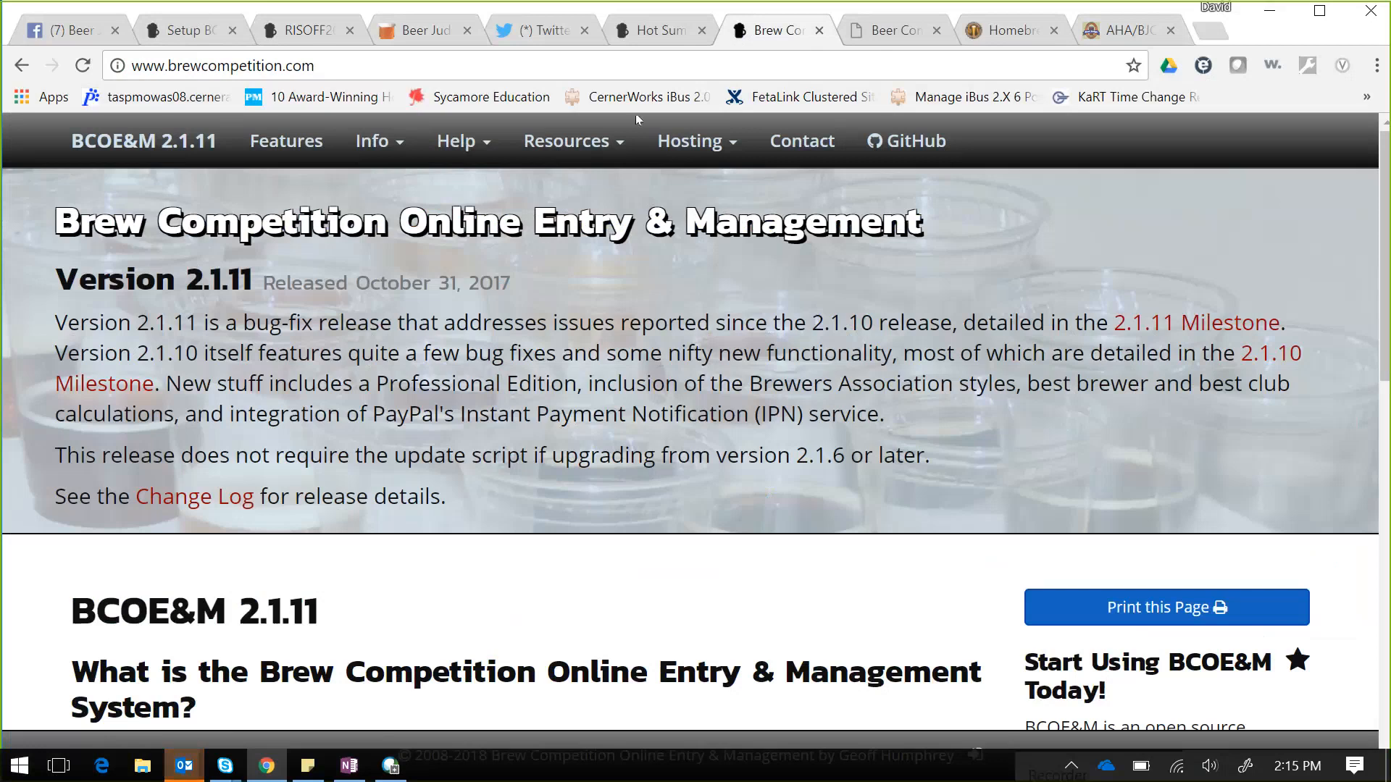
# - Read the 2.1.11 Installation Instructions from Help, then return to the Setup BC tab
pyautogui.click(465, 142)
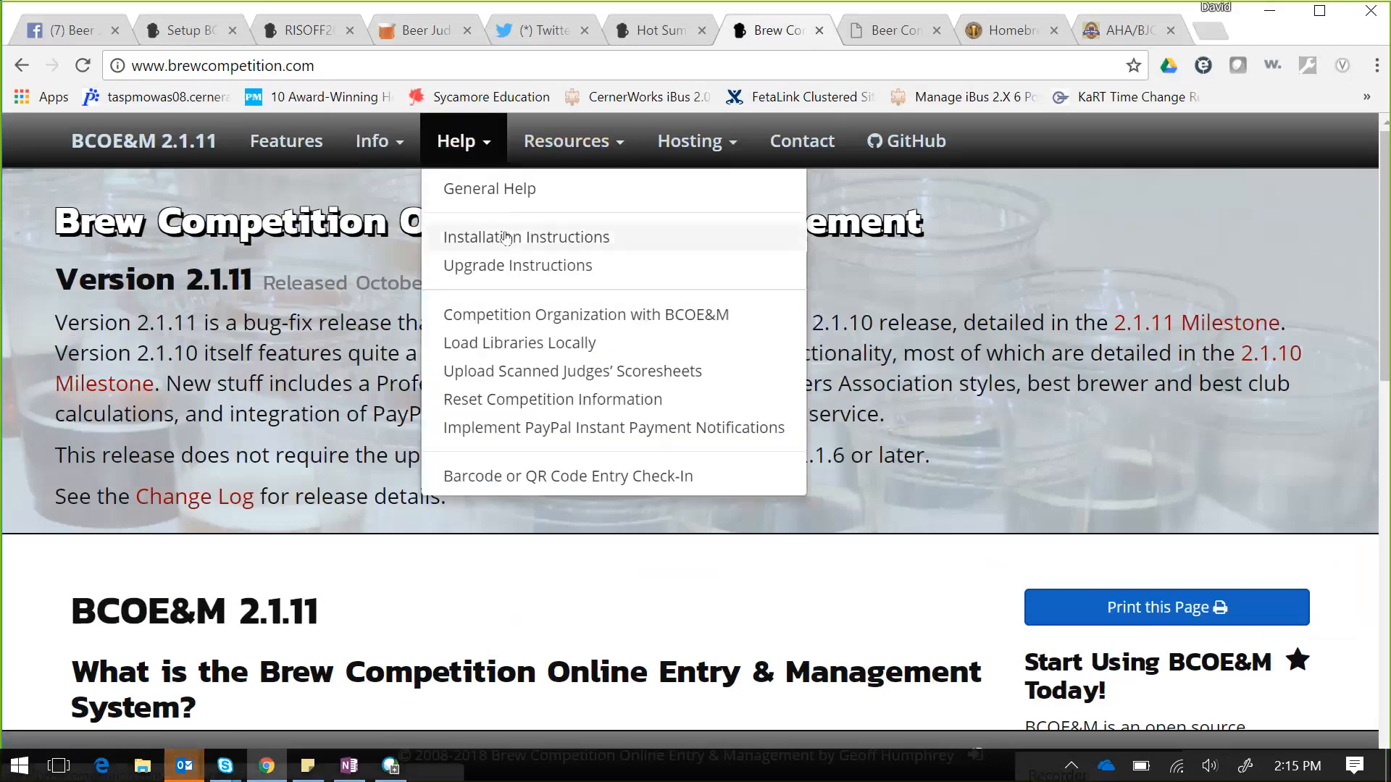
pyautogui.click(505, 238)
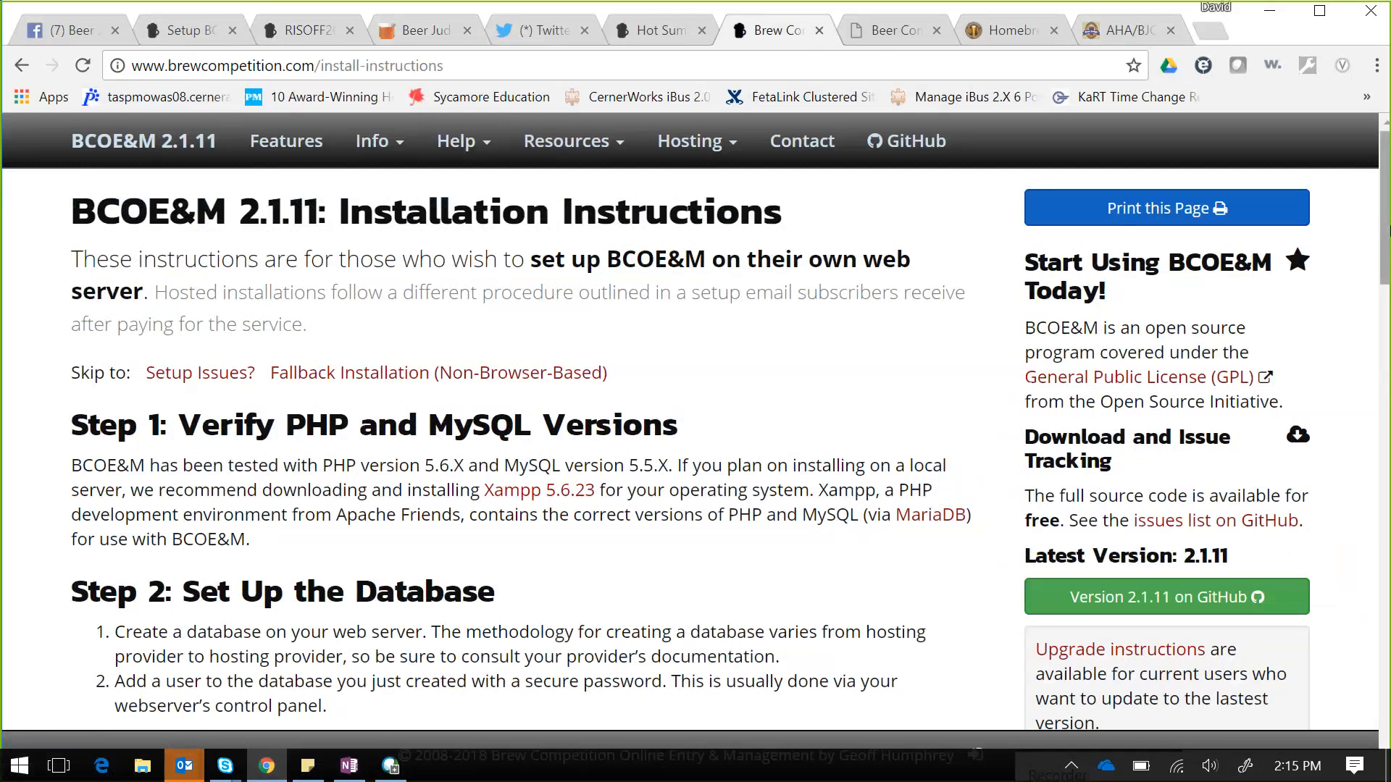
pyautogui.moveTo(1389, 230); pyautogui.dragTo(1389, 197)
pyautogui.moveTo(1389, 197)
pyautogui.mouseDown()
pyautogui.moveTo(1390, 244)
pyautogui.moveTo(1385, 185)
pyautogui.mouseUp()
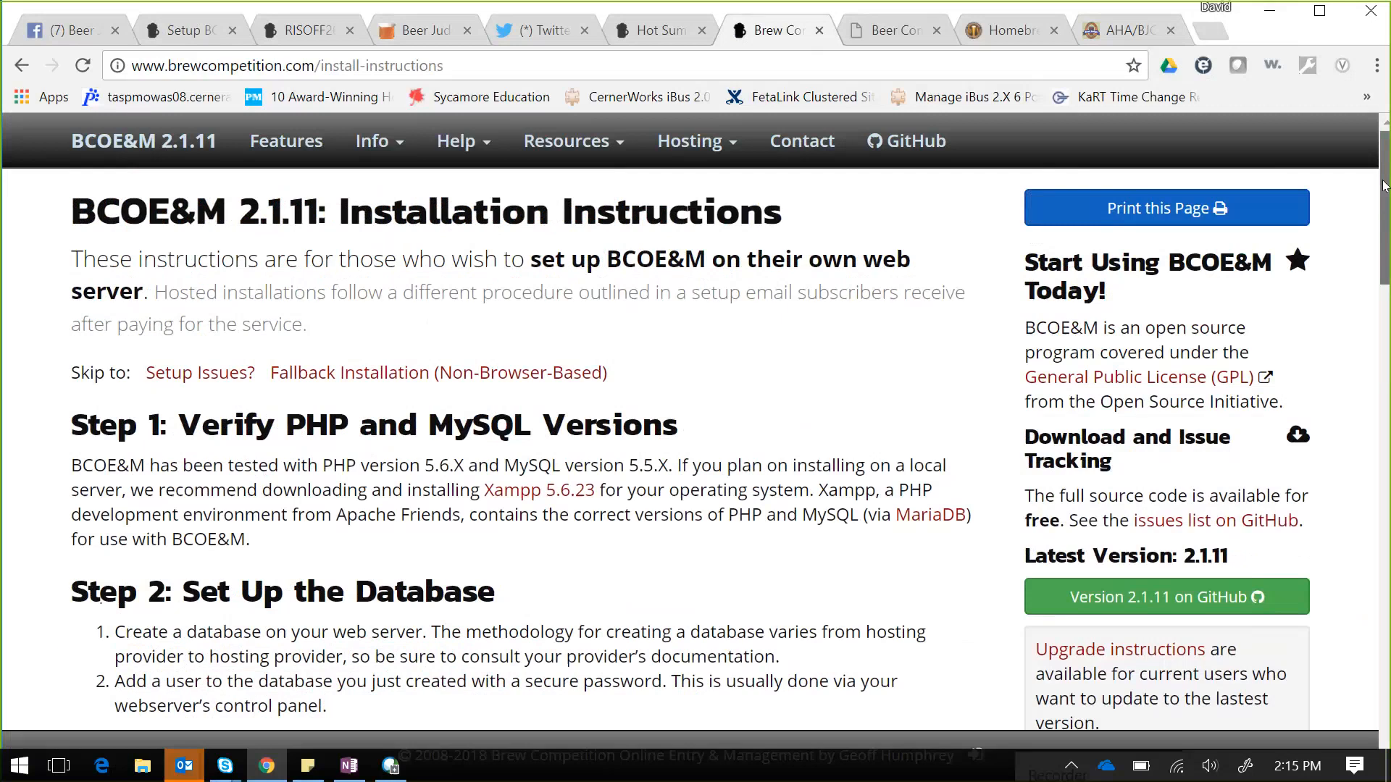
pyautogui.moveTo(1384, 186); pyautogui.dragTo(1384, 229)
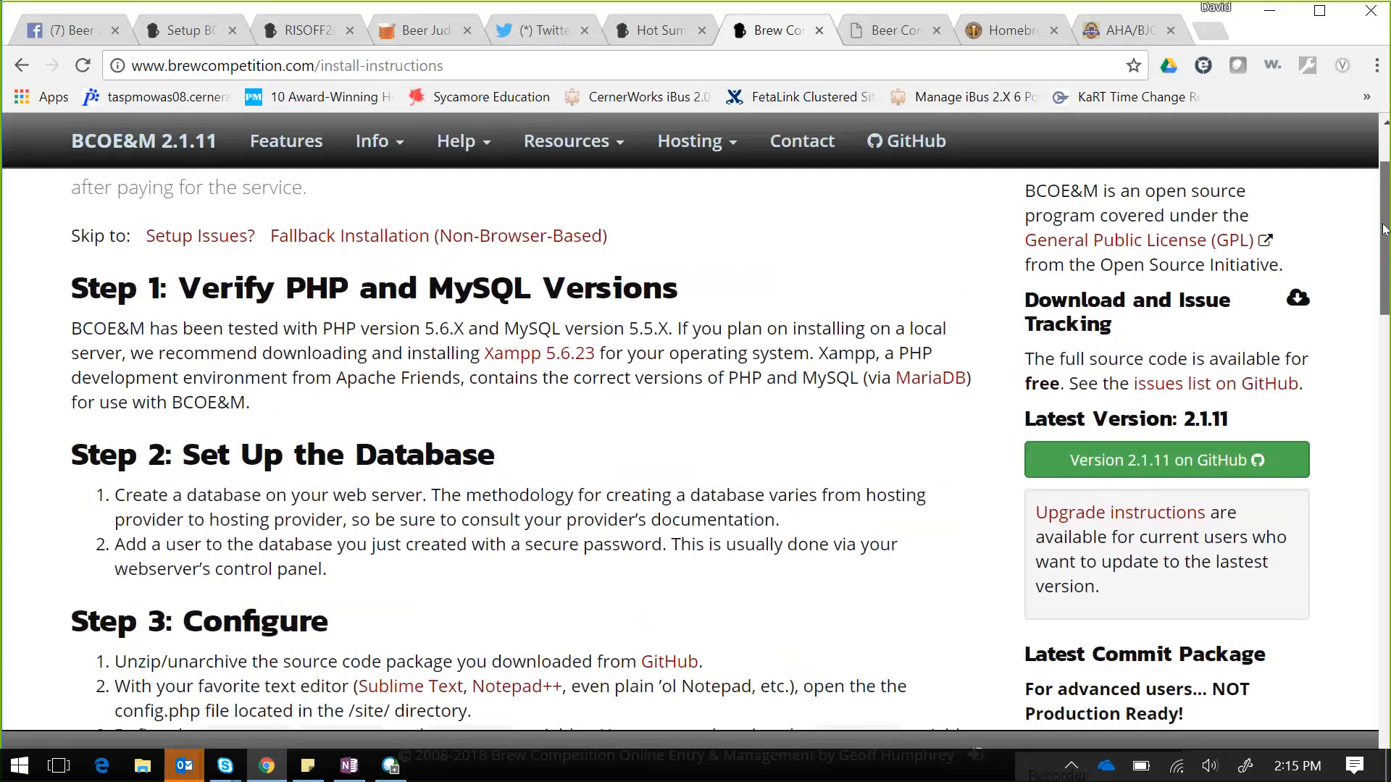
pyautogui.moveTo(1384, 229); pyautogui.dragTo(1302, 154)
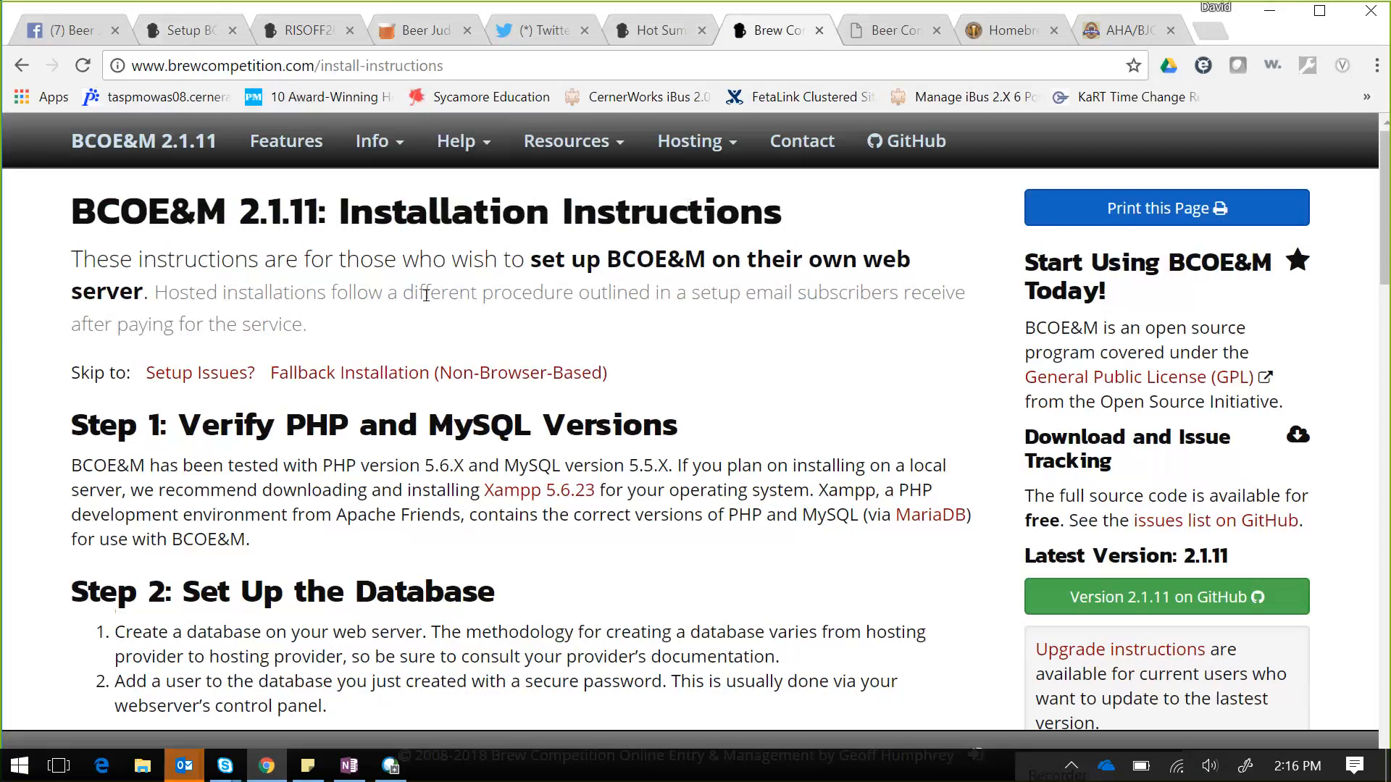
pyautogui.click(190, 30)
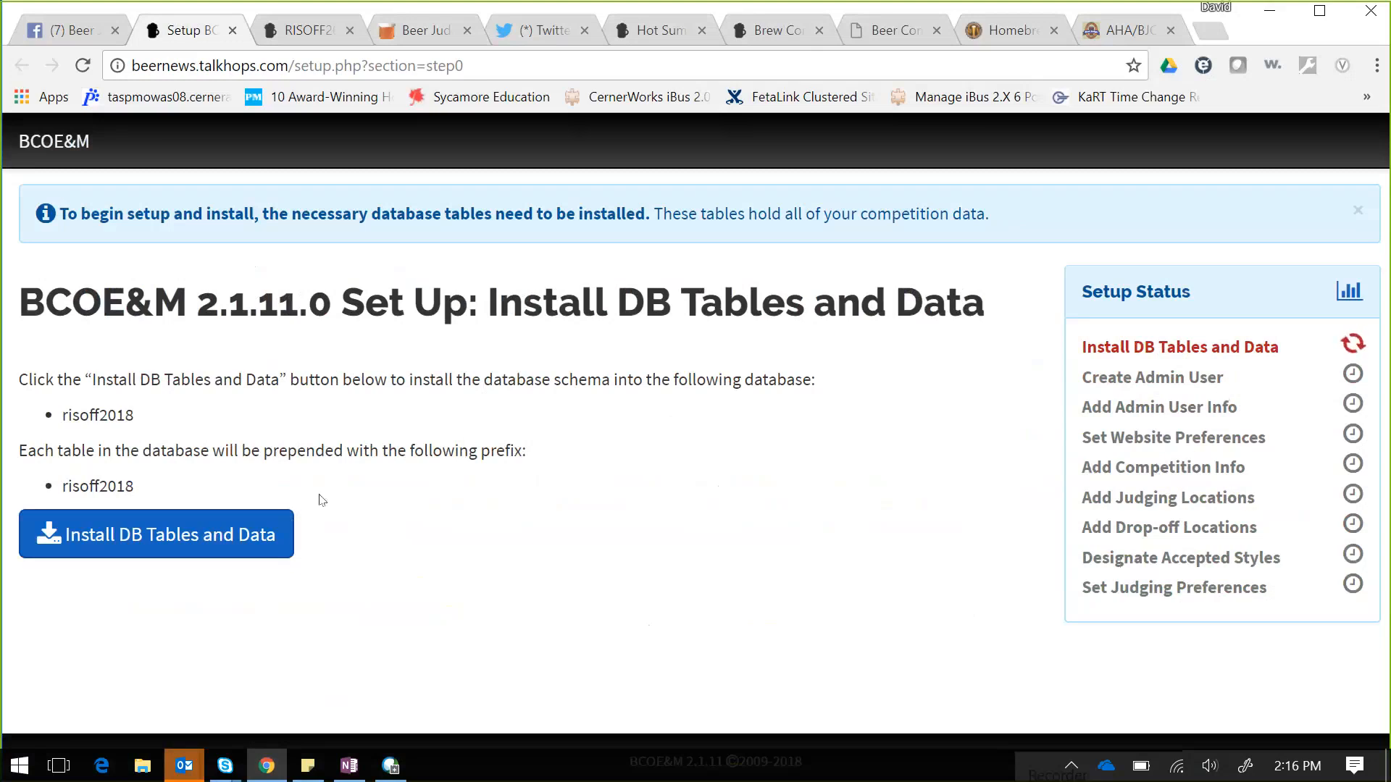
# - Install all database tables and default data, confirm with Yes, and continue to Create Admin User
pyautogui.click(196, 536)
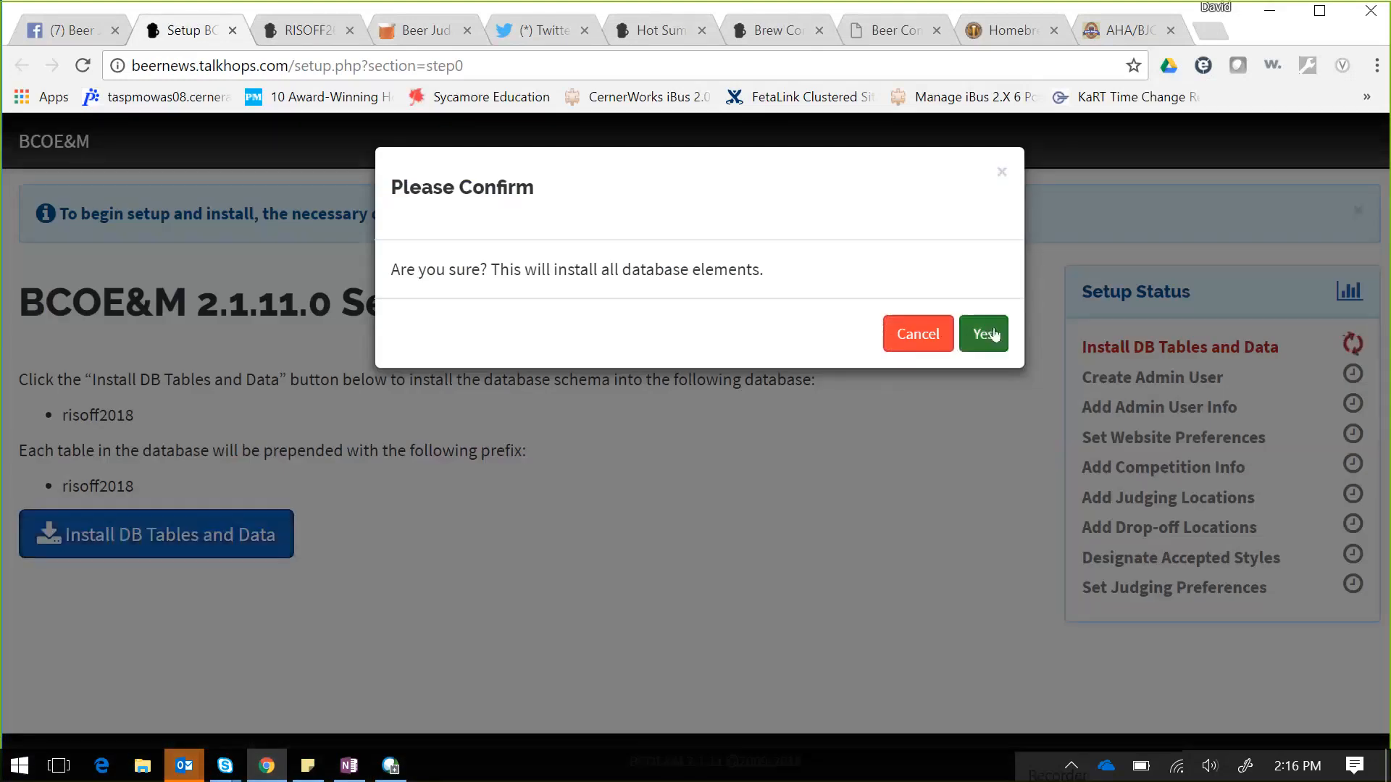
pyautogui.click(989, 335)
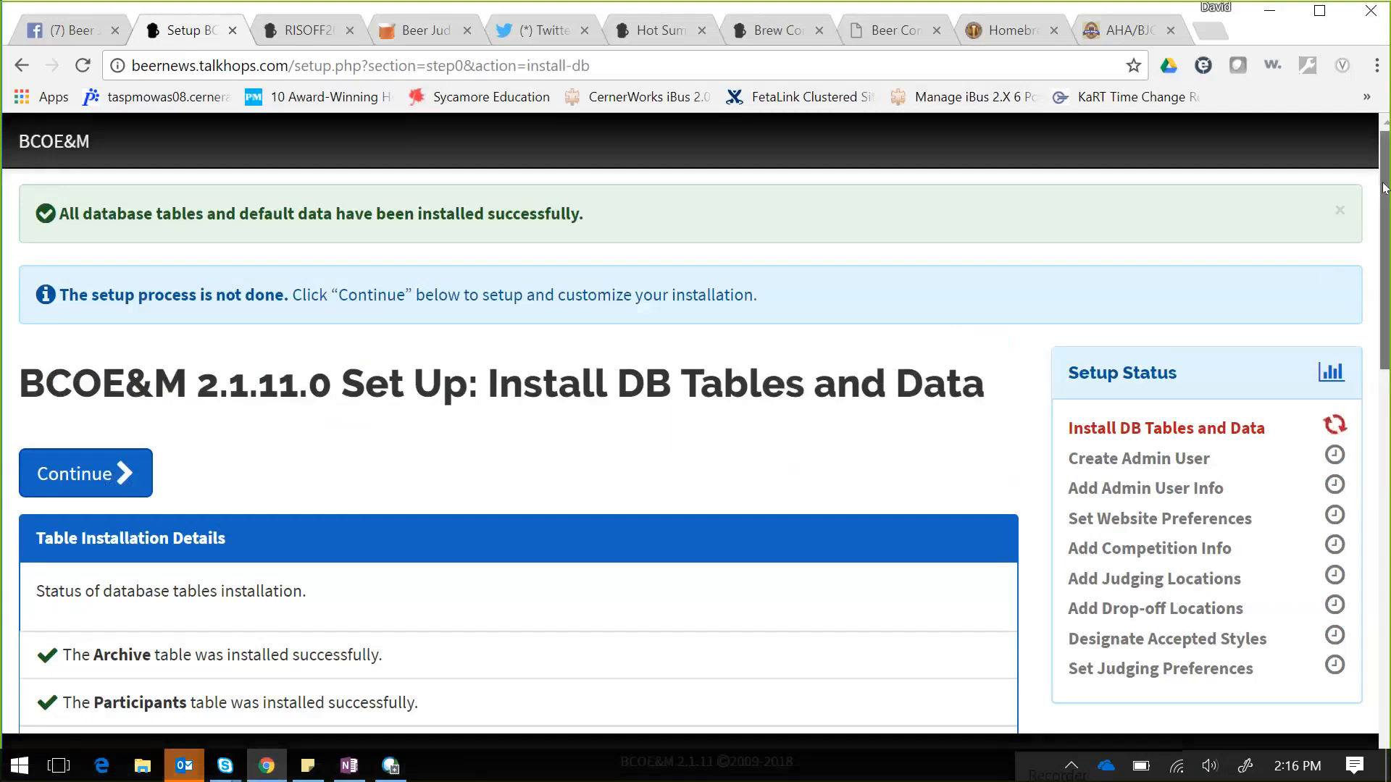
pyautogui.moveTo(1388, 190); pyautogui.dragTo(1312, 239)
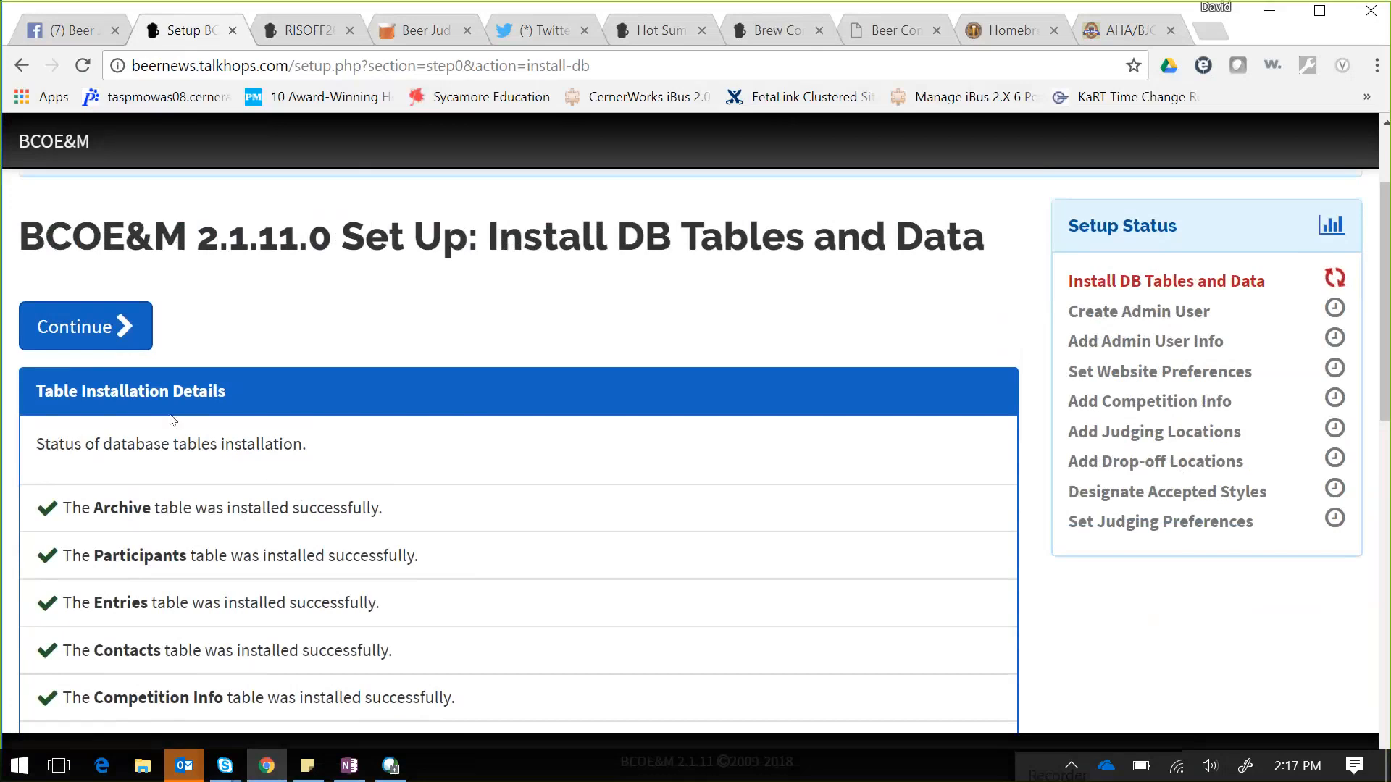
pyautogui.click(124, 347)
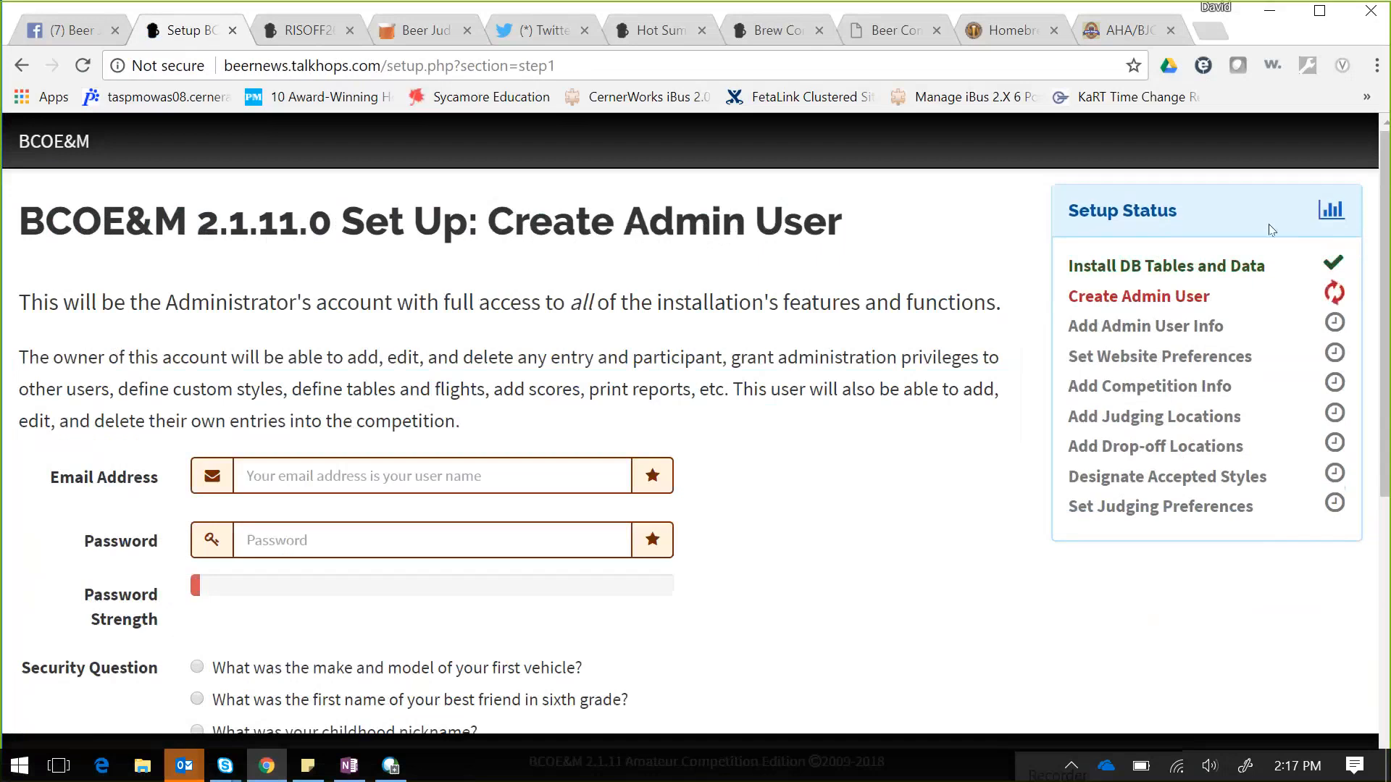
# - Fill the admin e-mail and password fields from the browser's saved credentials
pyautogui.scroll(-1, 1388, 307)
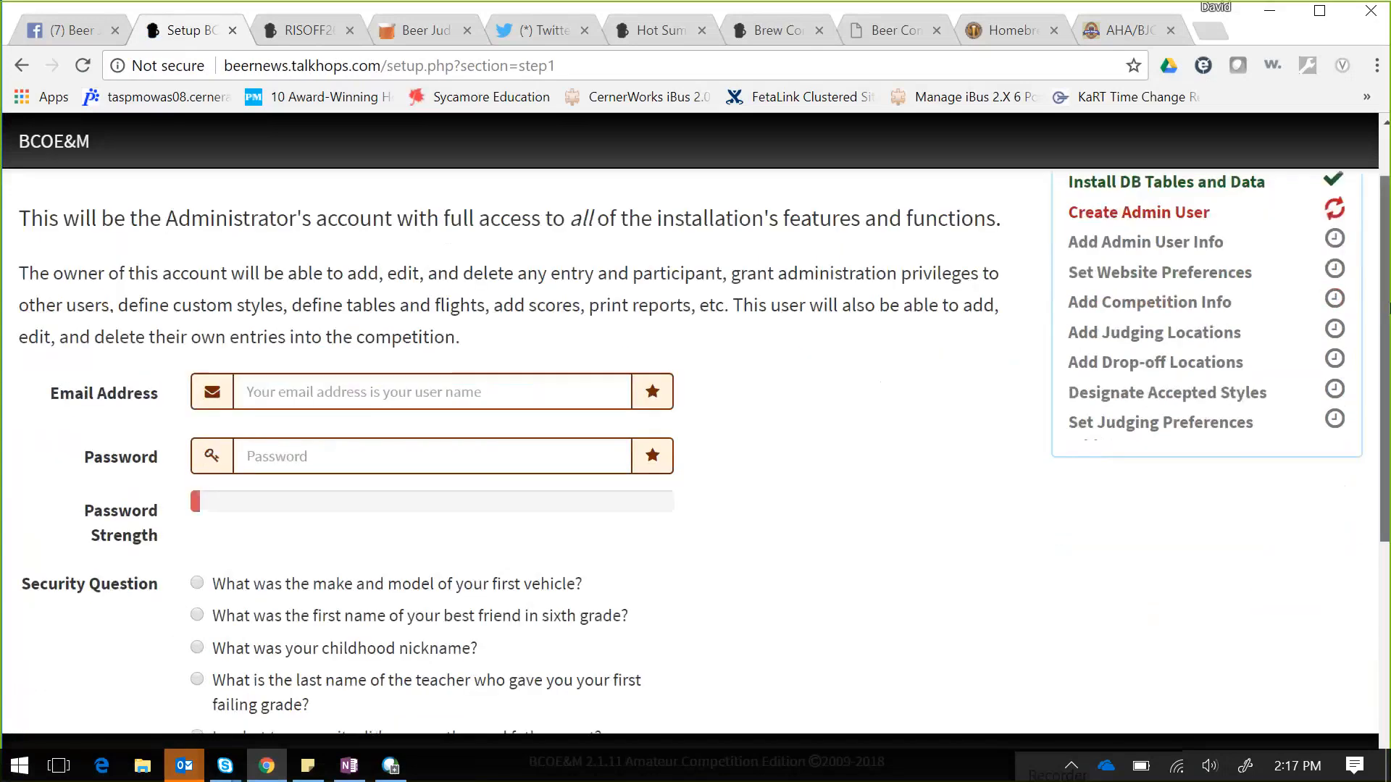
pyautogui.scroll(-2, 1389, 307)
pyautogui.scroll(4, 1388, 307)
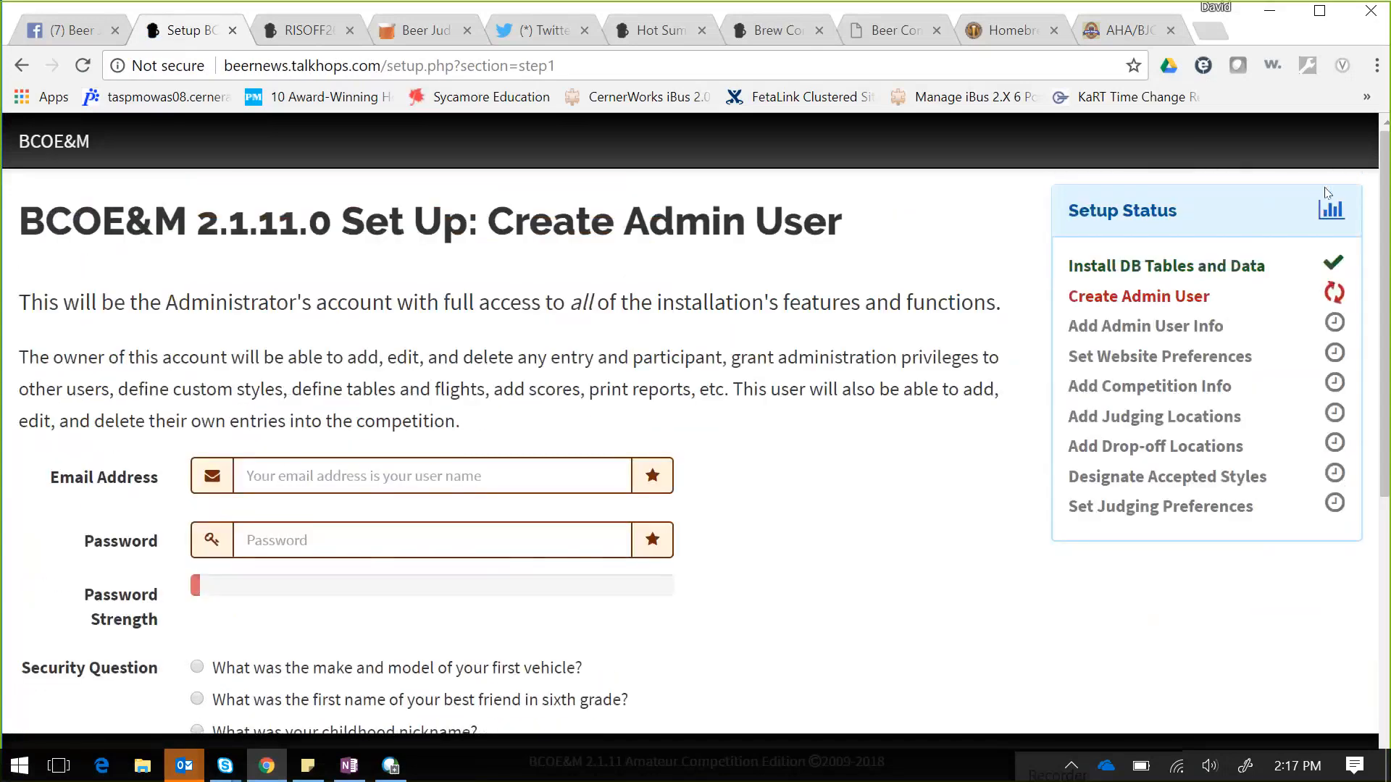
pyautogui.click(467, 475)
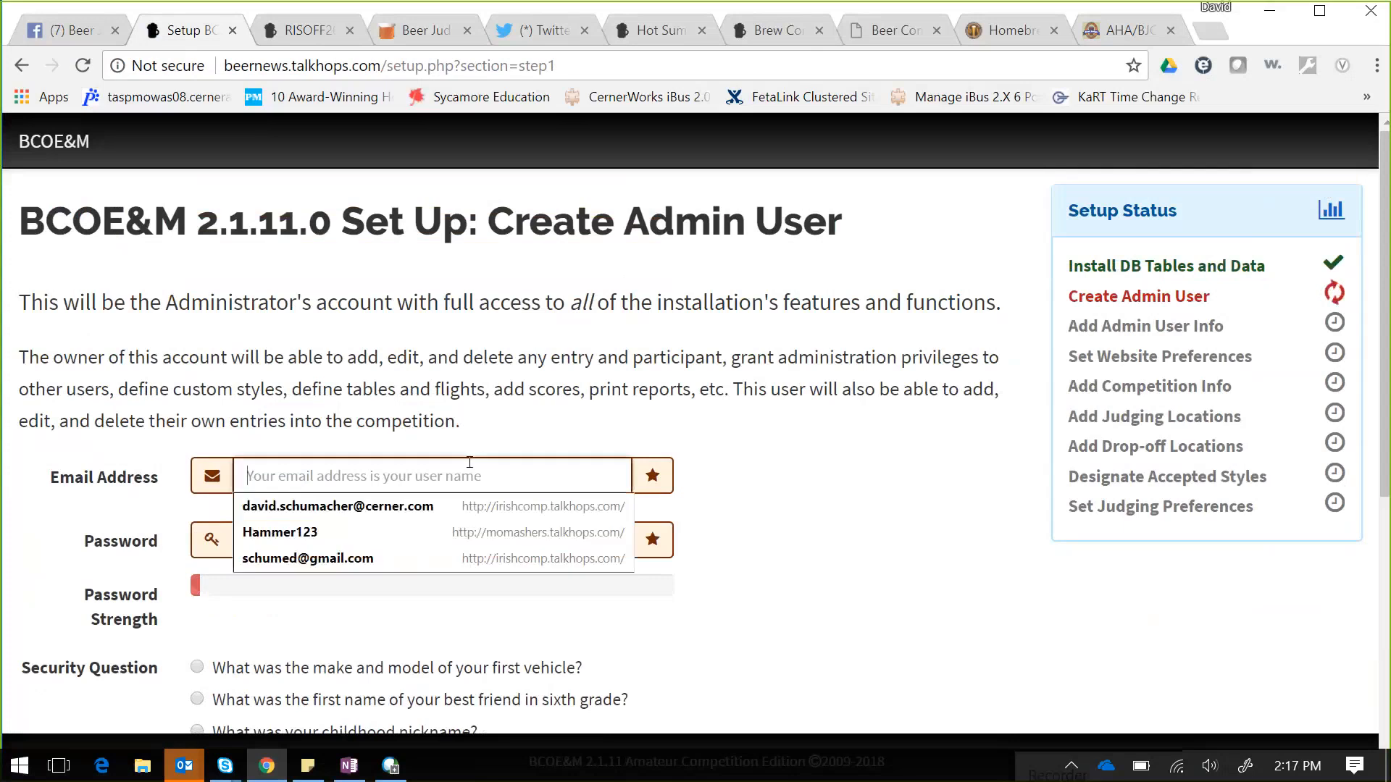
pyautogui.click(362, 506)
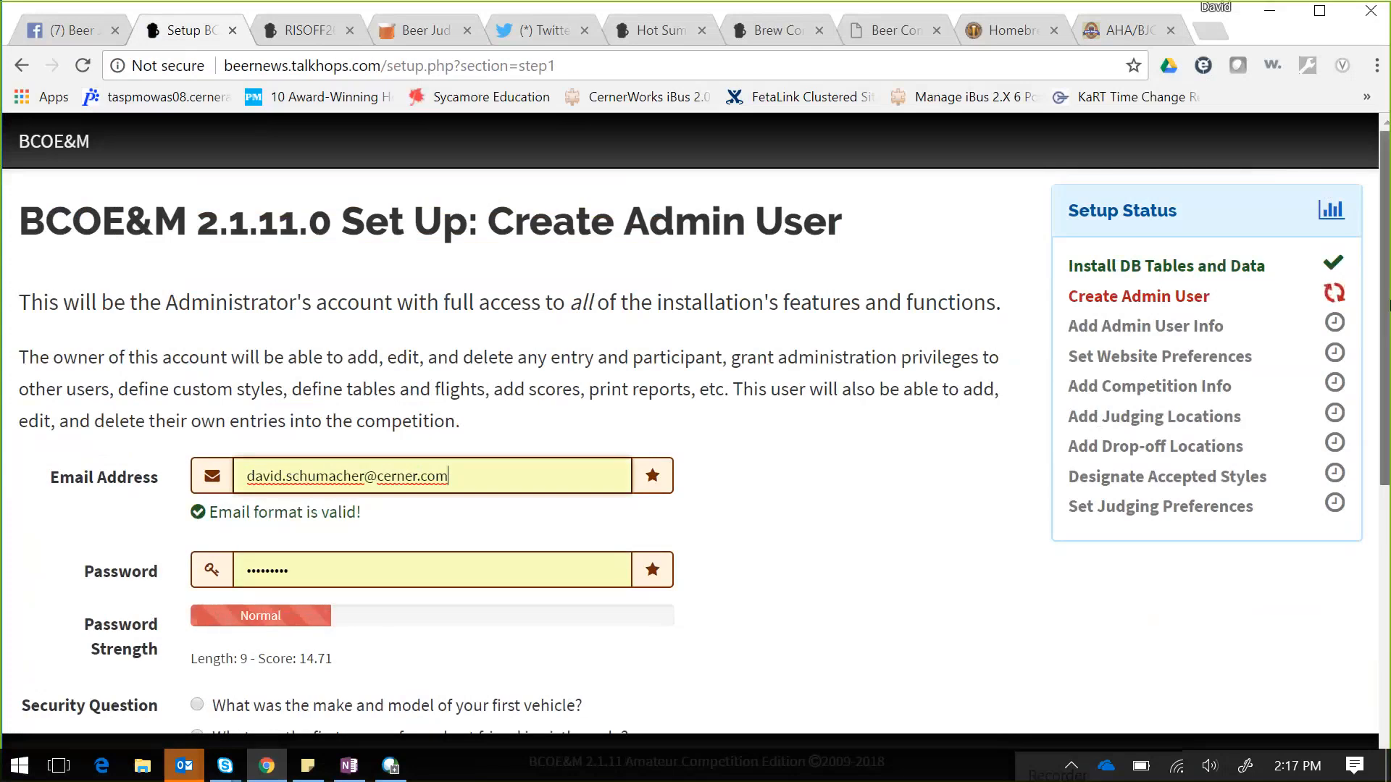
# - Pick the favorite cancelled TV show security question, type an answer, and register the admin user
pyautogui.moveTo(1387, 305); pyautogui.dragTo(1387, 518)
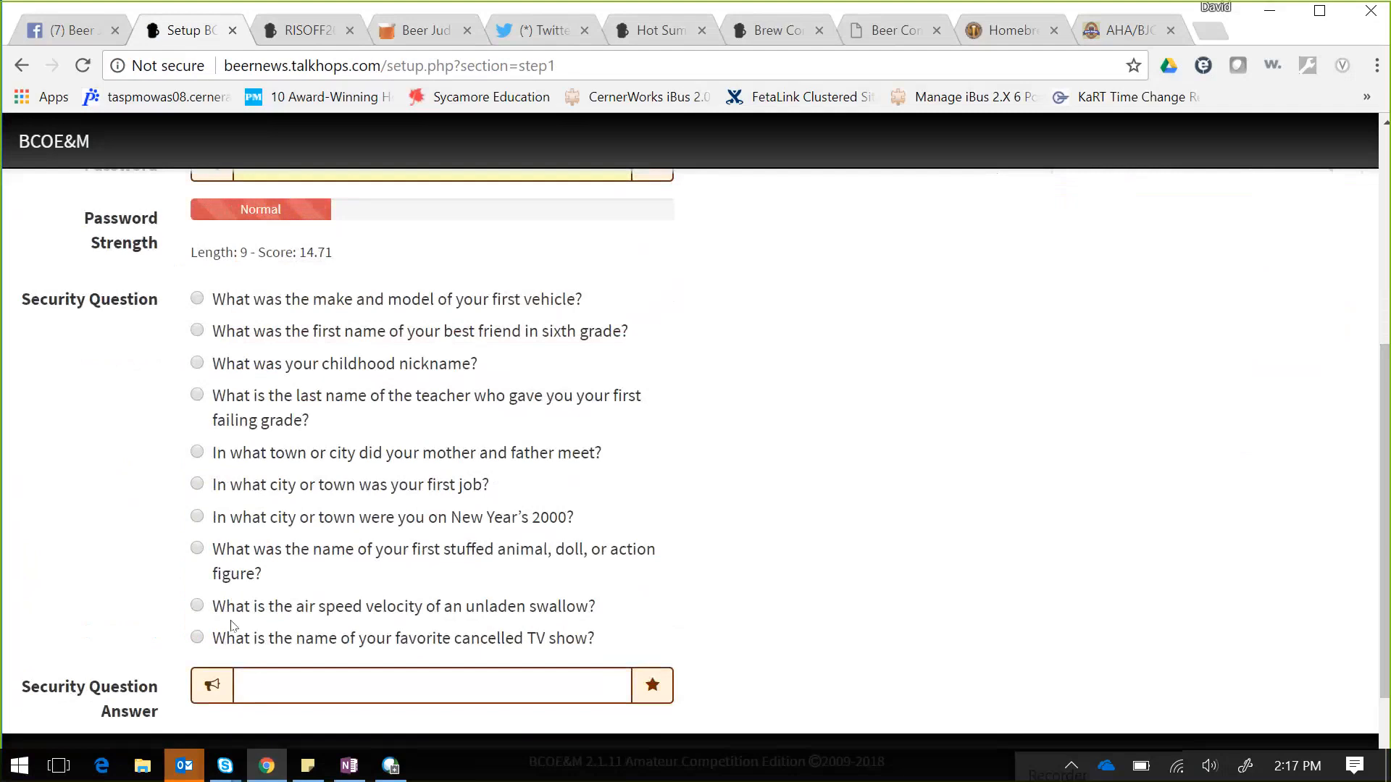
pyautogui.scroll(1, 210, 655)
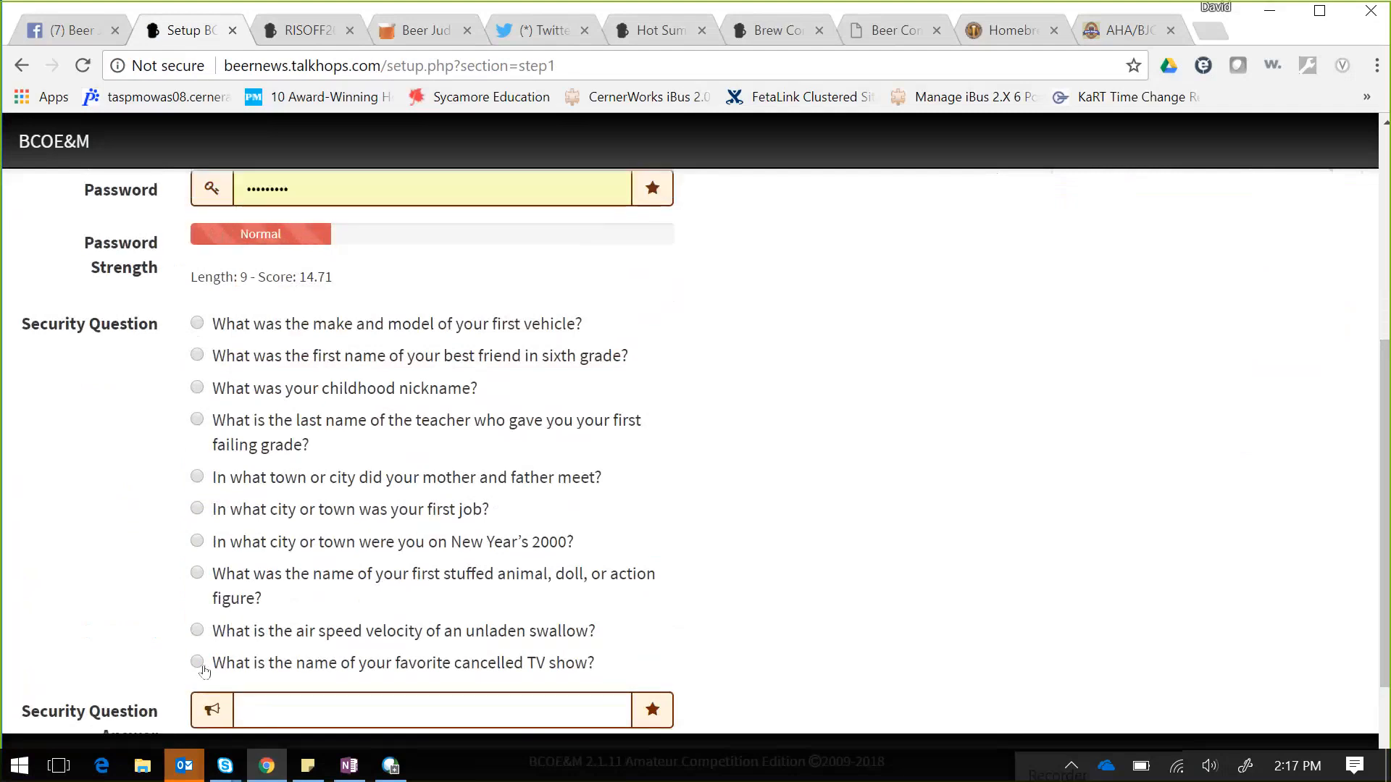
pyautogui.click(197, 663)
pyautogui.click(282, 708)
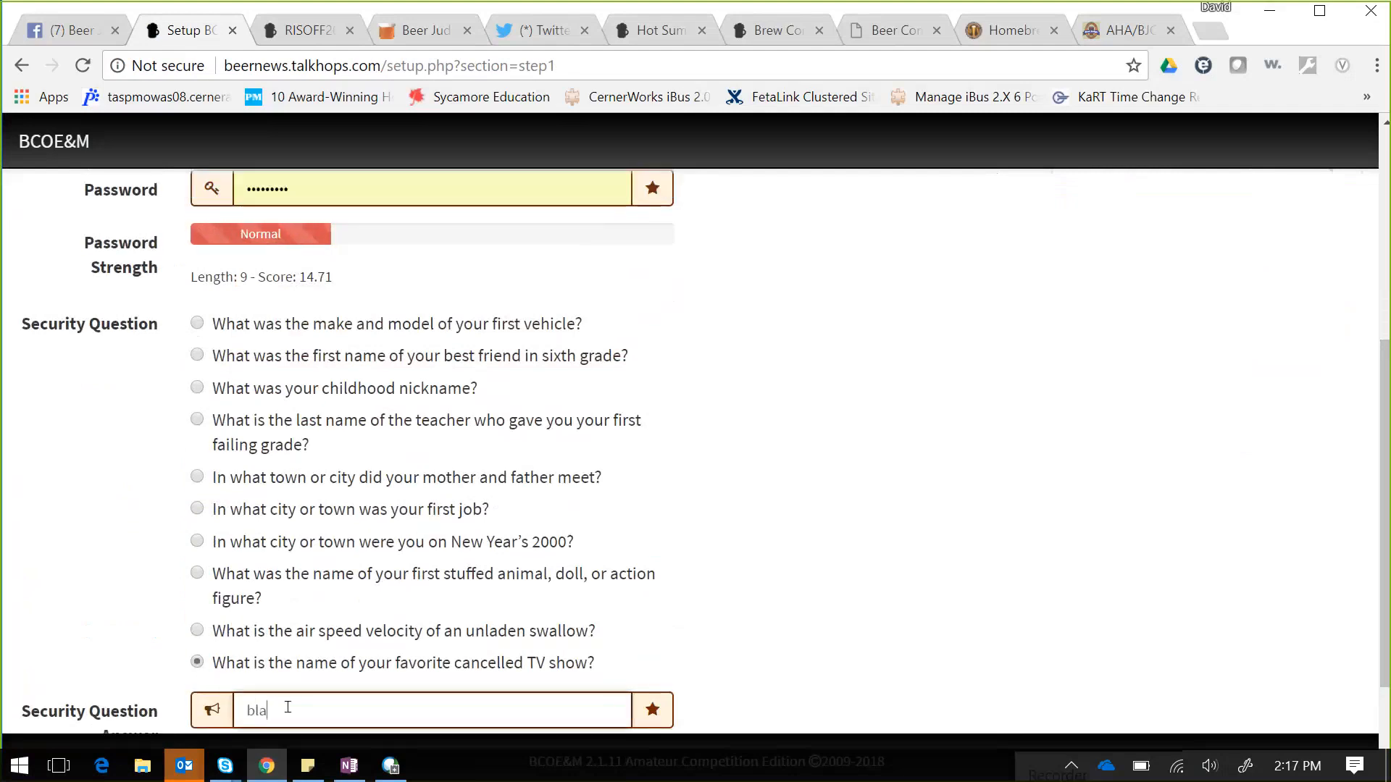
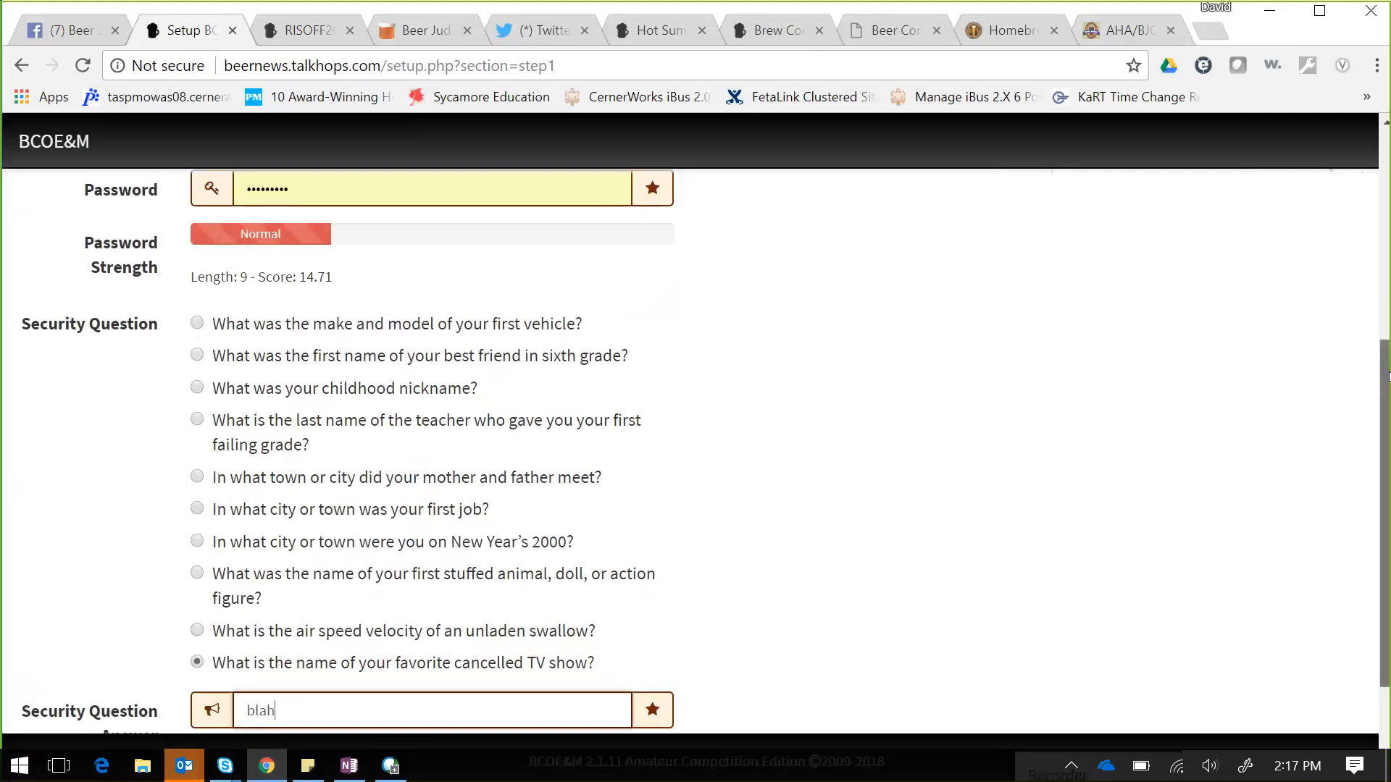
pyautogui.scroll(-3, 1388, 375)
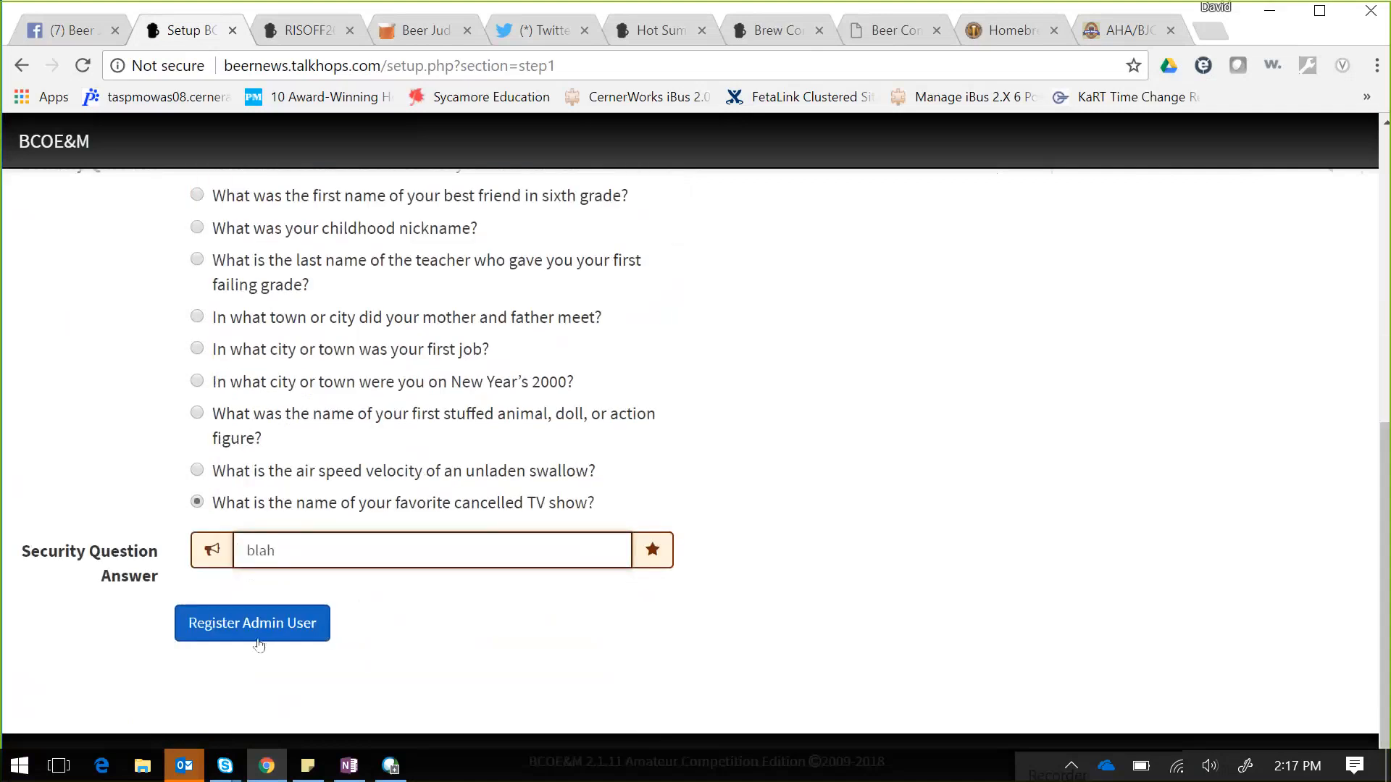
pyautogui.click(256, 624)
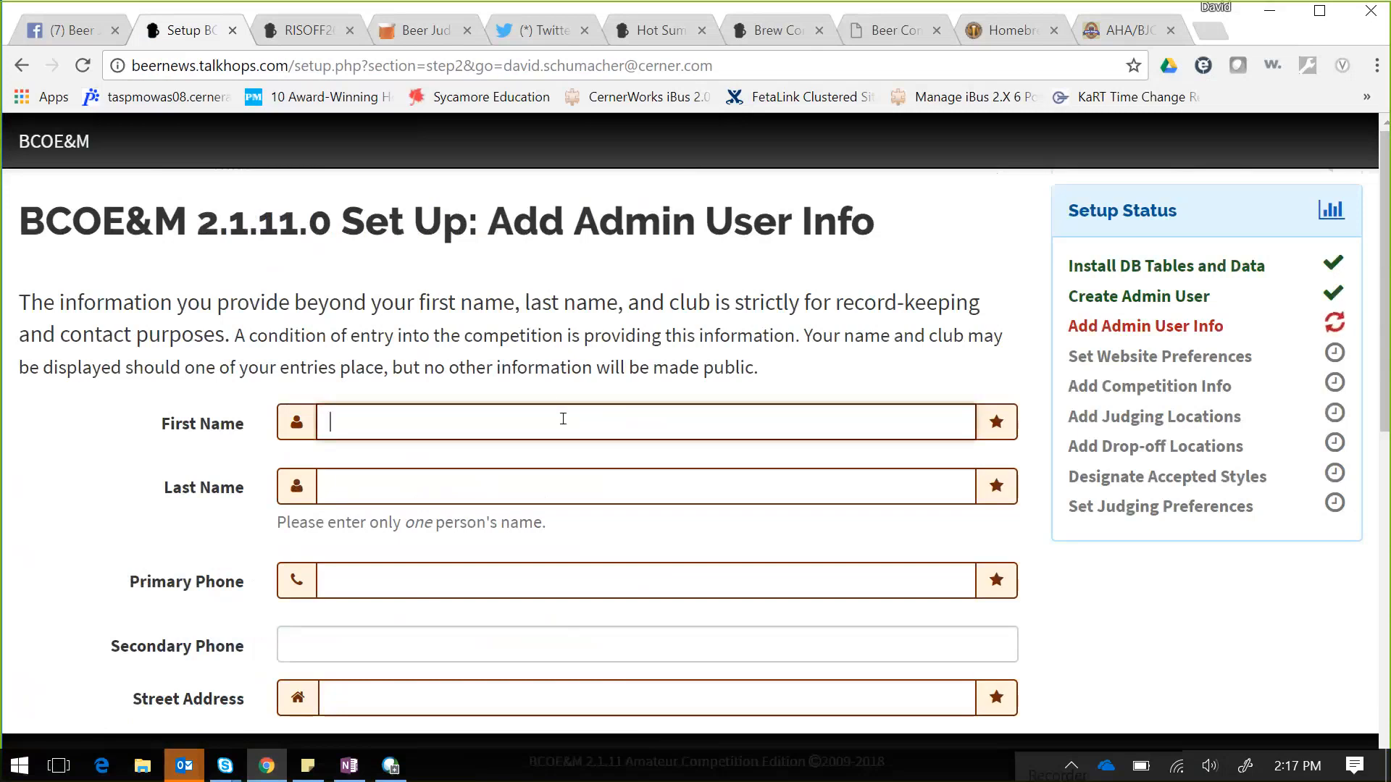
# - Autofill the admin's name, phones and postal address from a saved profile and save the info
pyautogui.write('Da')
pyautogui.press('Down')
pyautogui.press('Return')
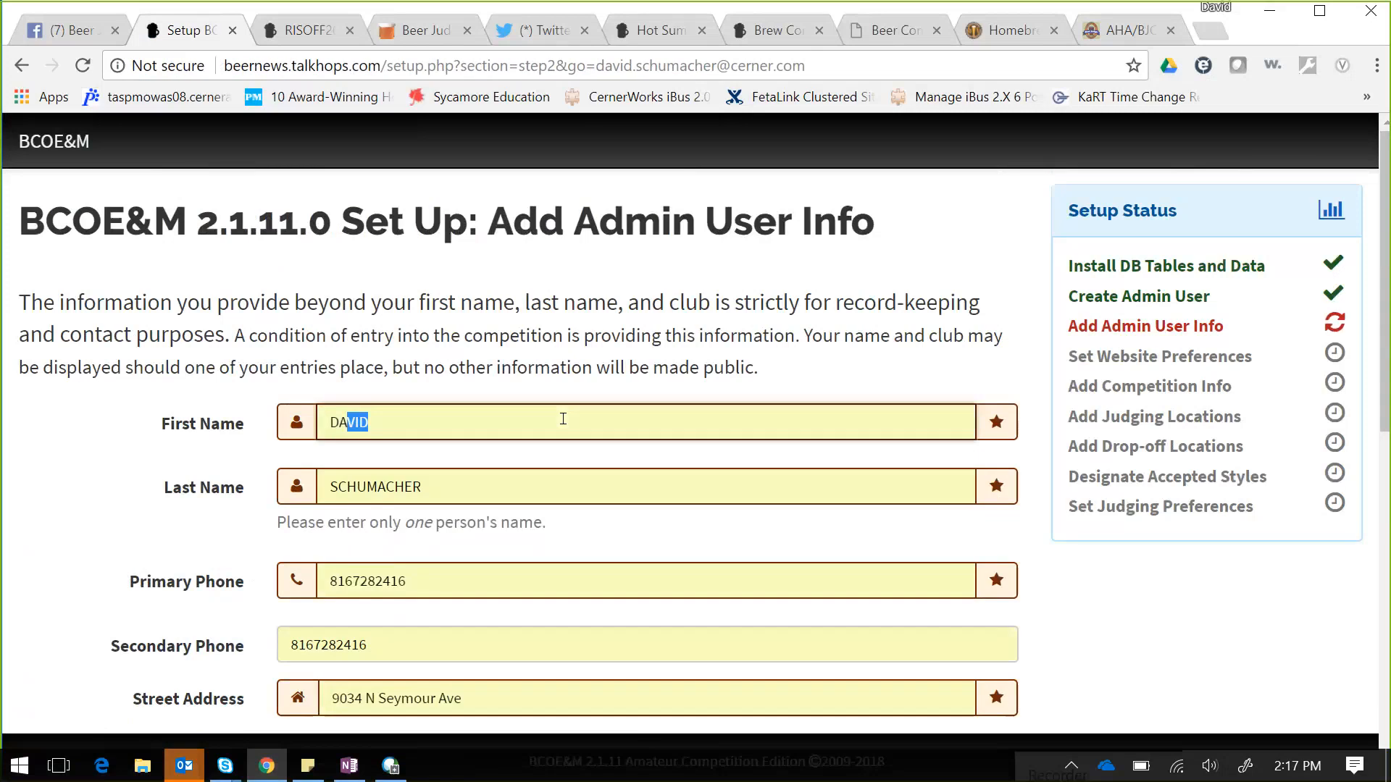
pyautogui.press('Tab')
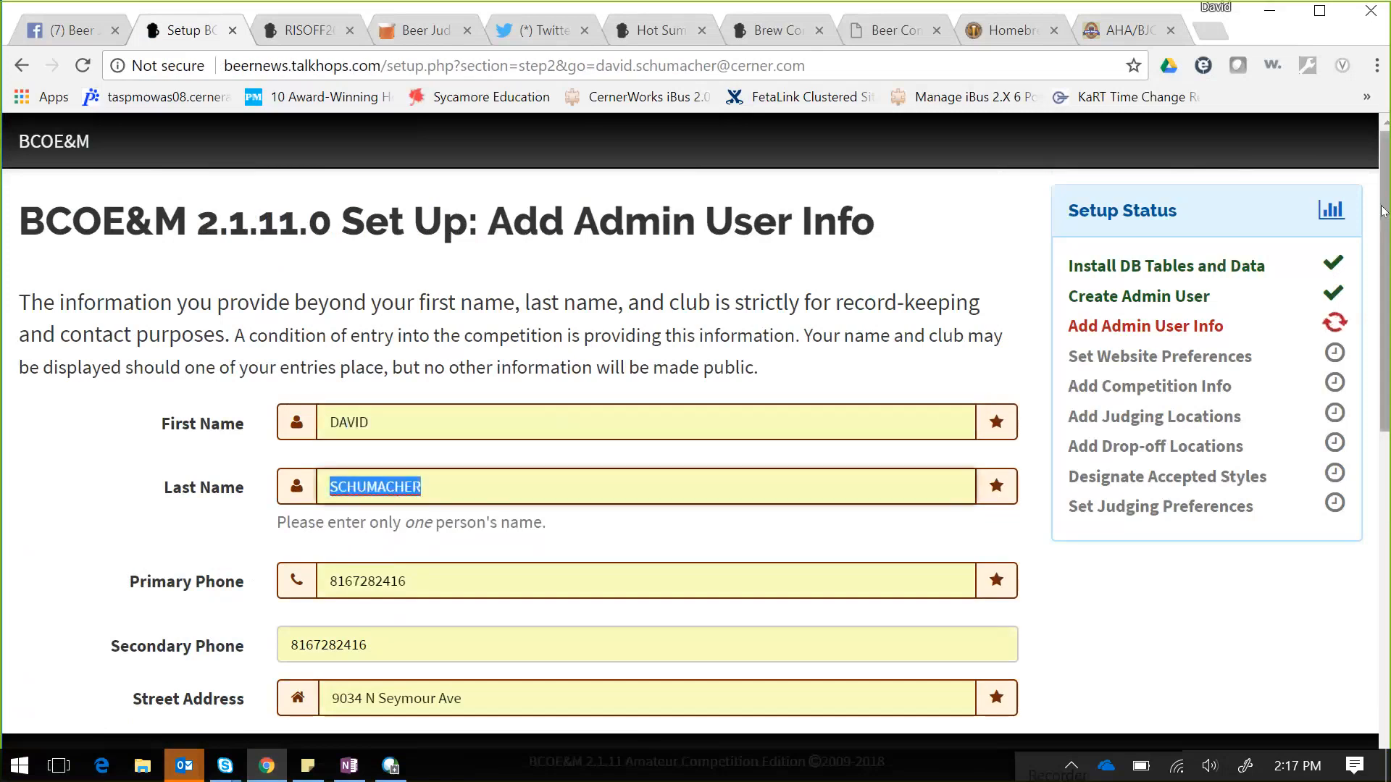
pyautogui.rightClick(1385, 303)
pyautogui.click(1385, 303)
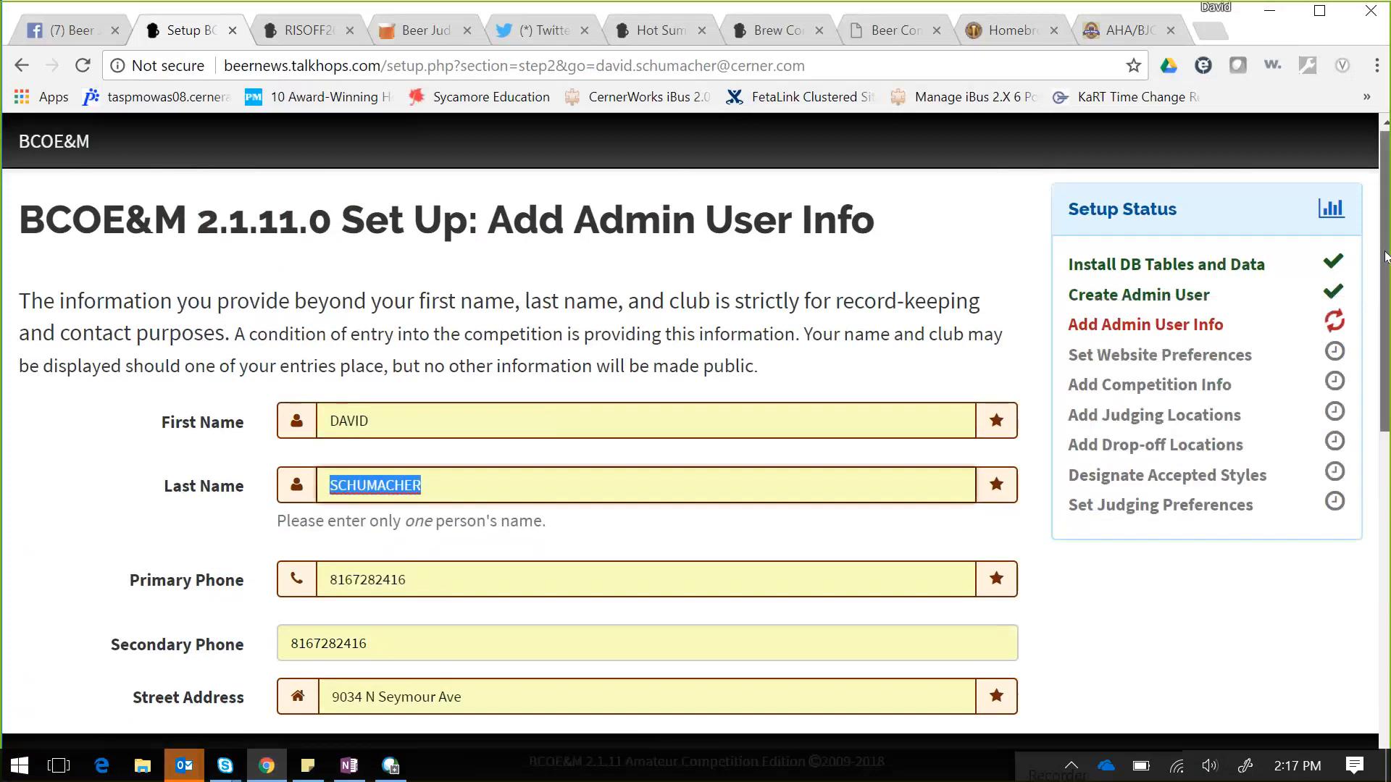
pyautogui.moveTo(1385, 303); pyautogui.dragTo(1387, 572)
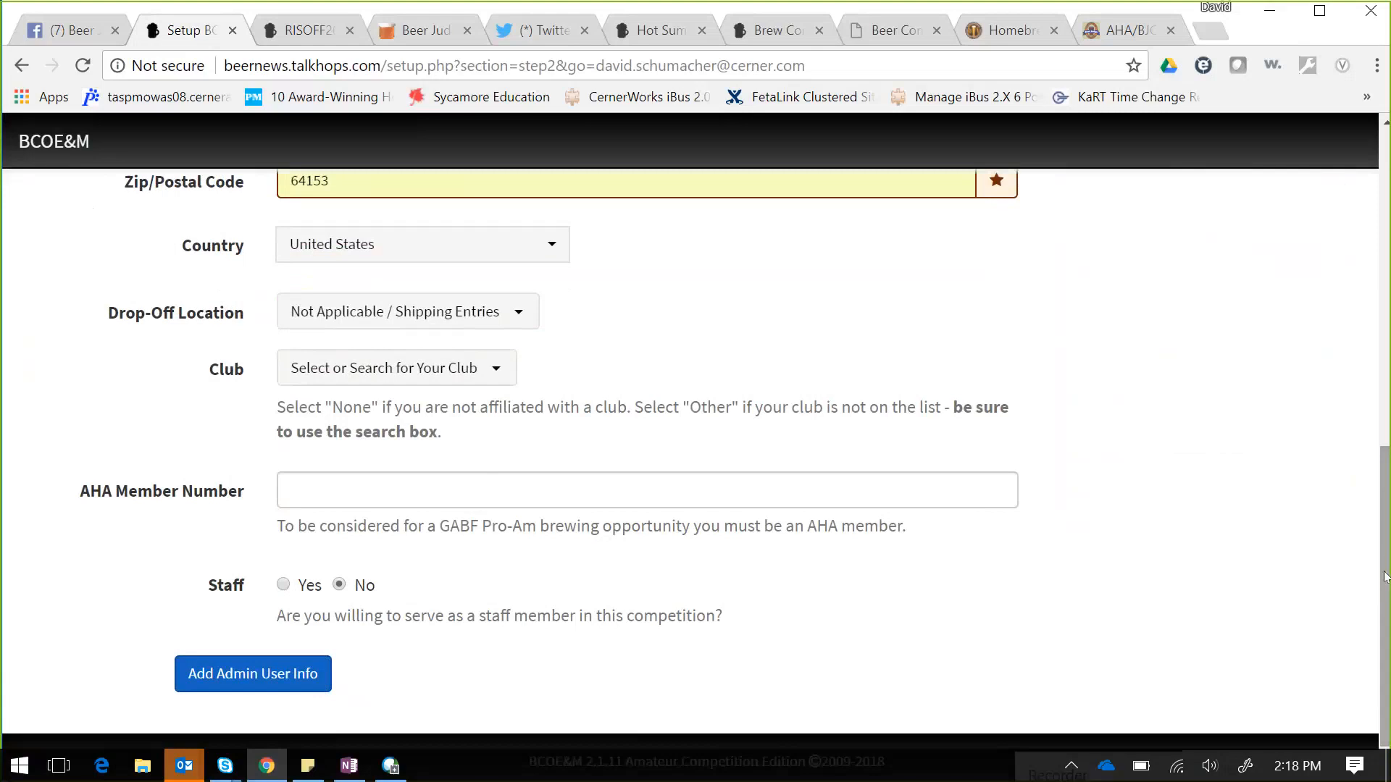
pyautogui.moveTo(1387, 572); pyautogui.dragTo(1387, 608)
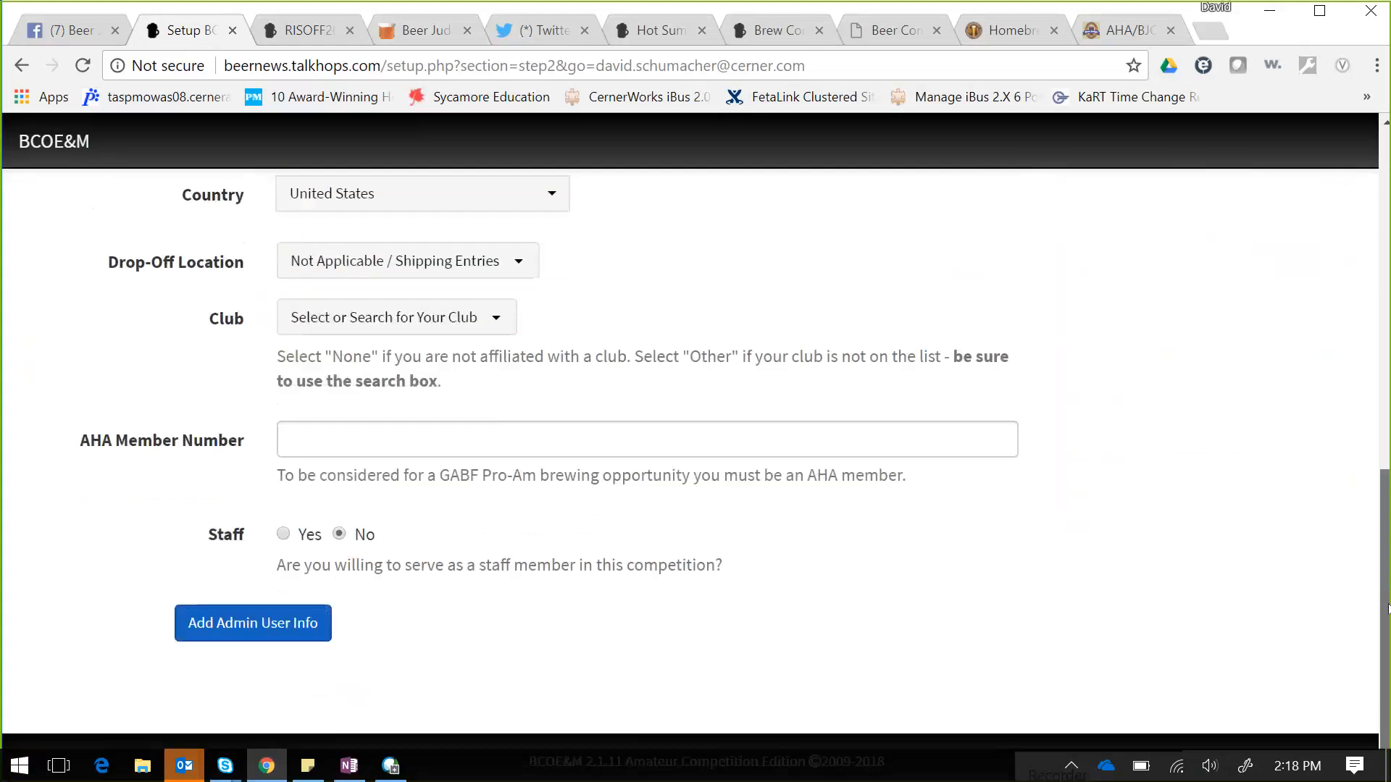
pyautogui.click(259, 632)
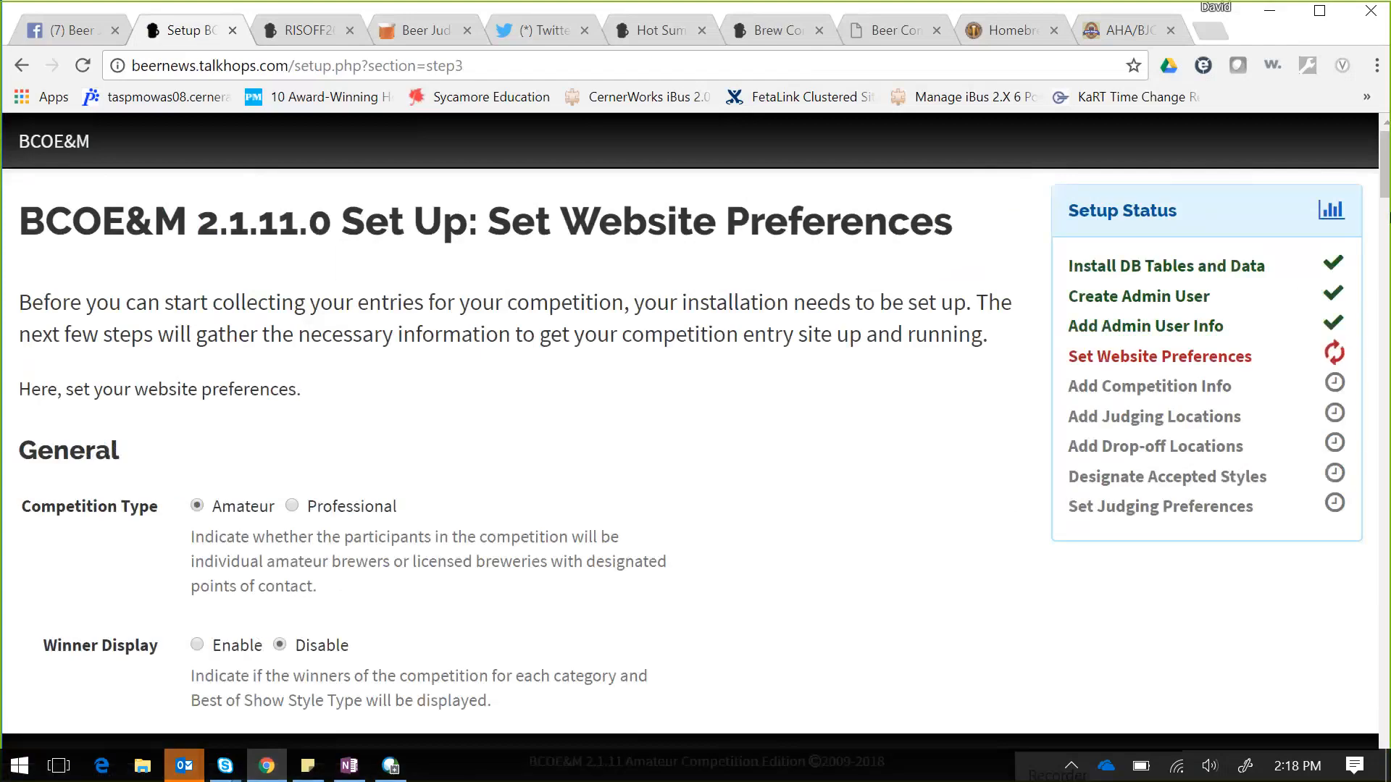
pyautogui.scroll(-1, 1384, 190)
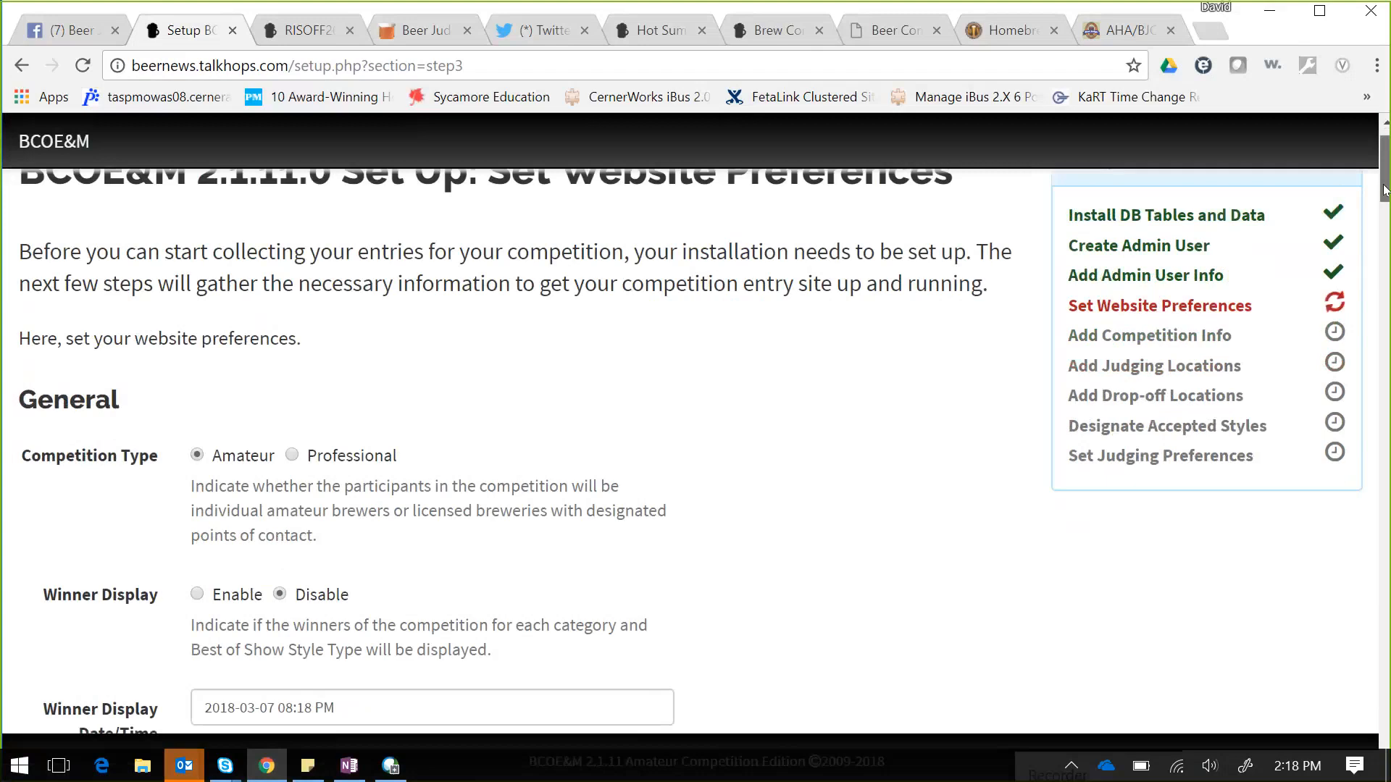
pyautogui.moveTo(1384, 190); pyautogui.dragTo(1384, 200)
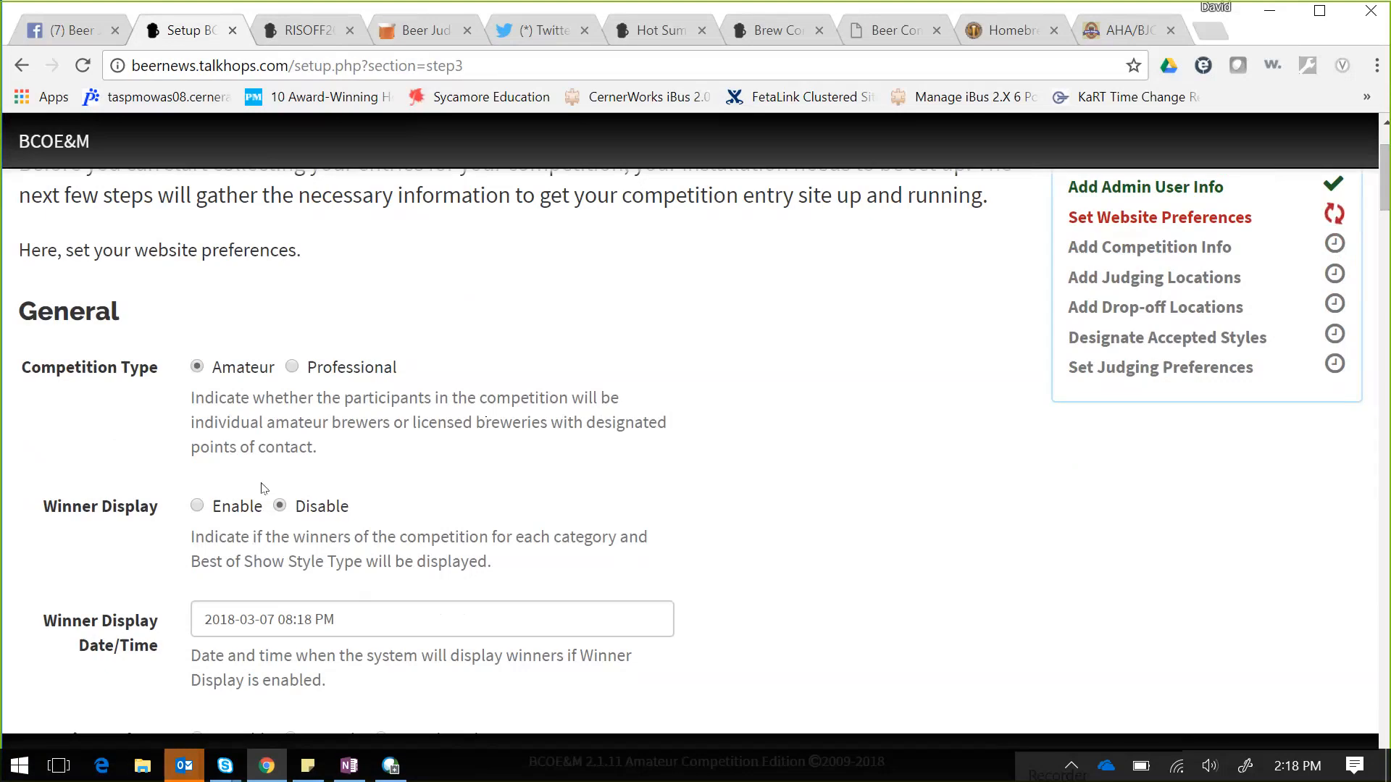
pyautogui.click(197, 506)
pyautogui.click(363, 622)
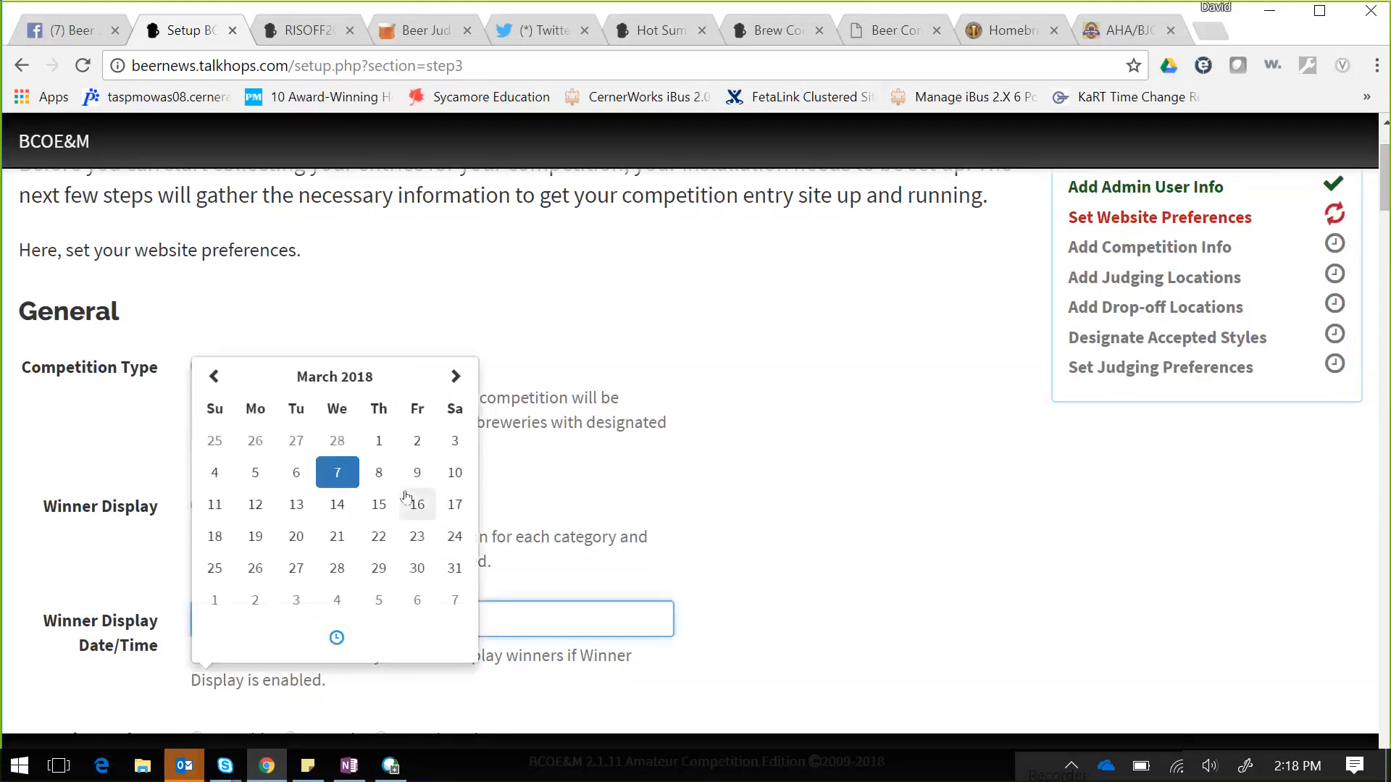
pyautogui.click(408, 572)
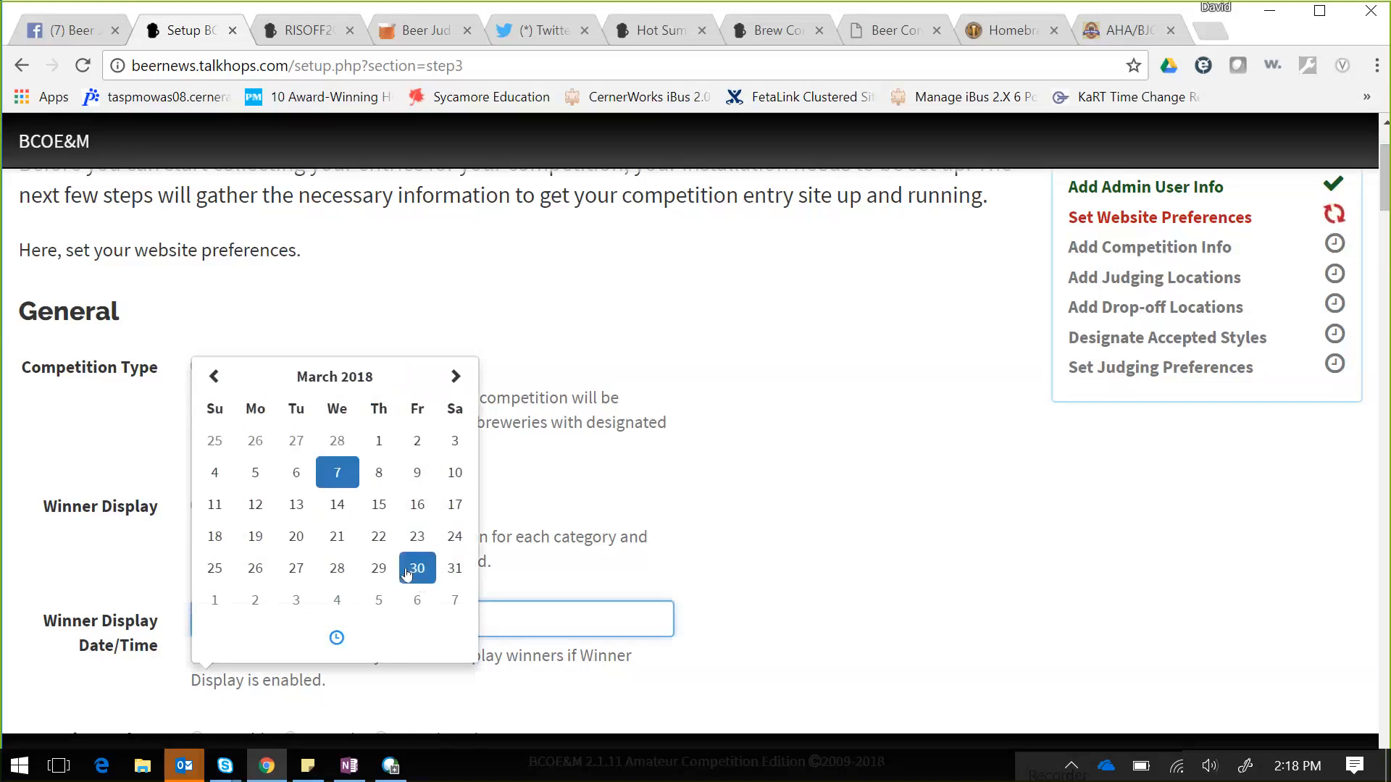
pyautogui.click(336, 638)
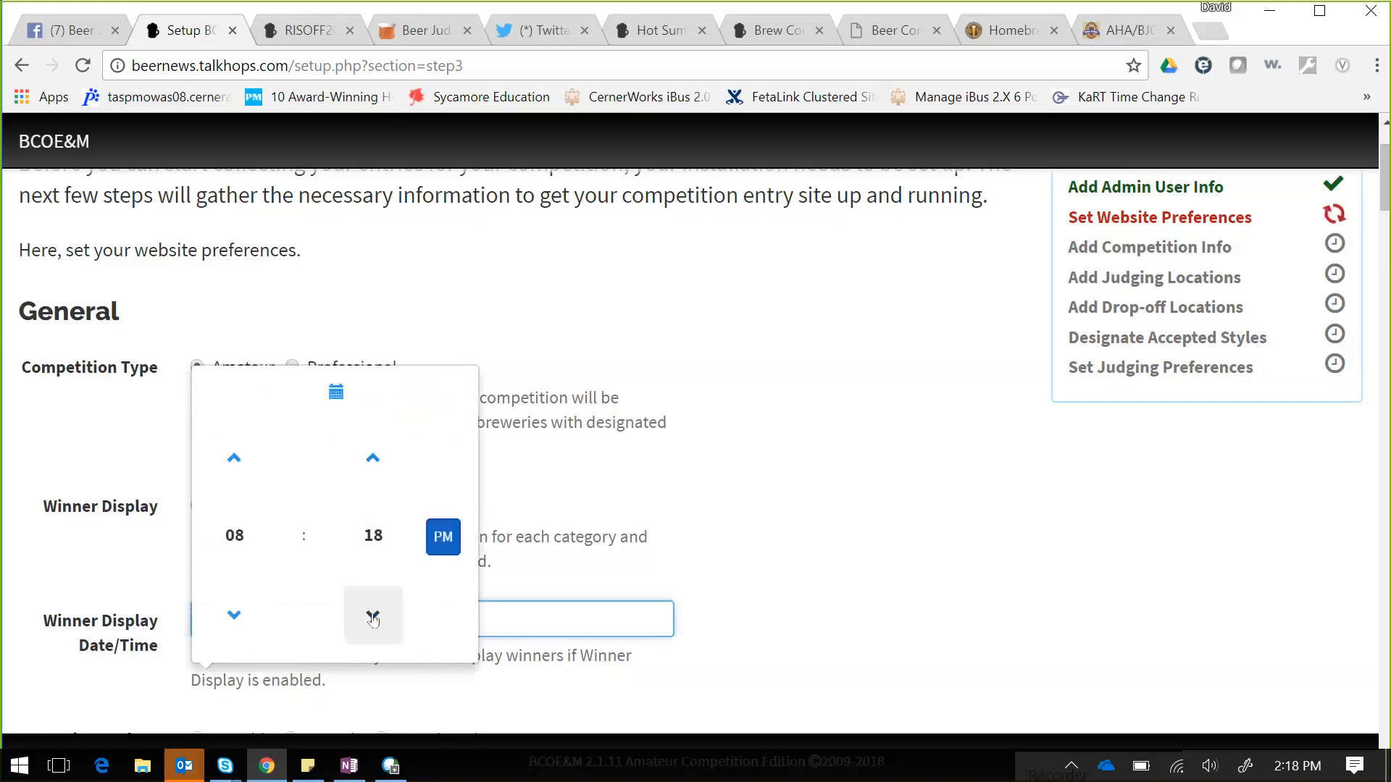
pyautogui.click(373, 617)
pyautogui.click(372, 617)
pyautogui.click(372, 616)
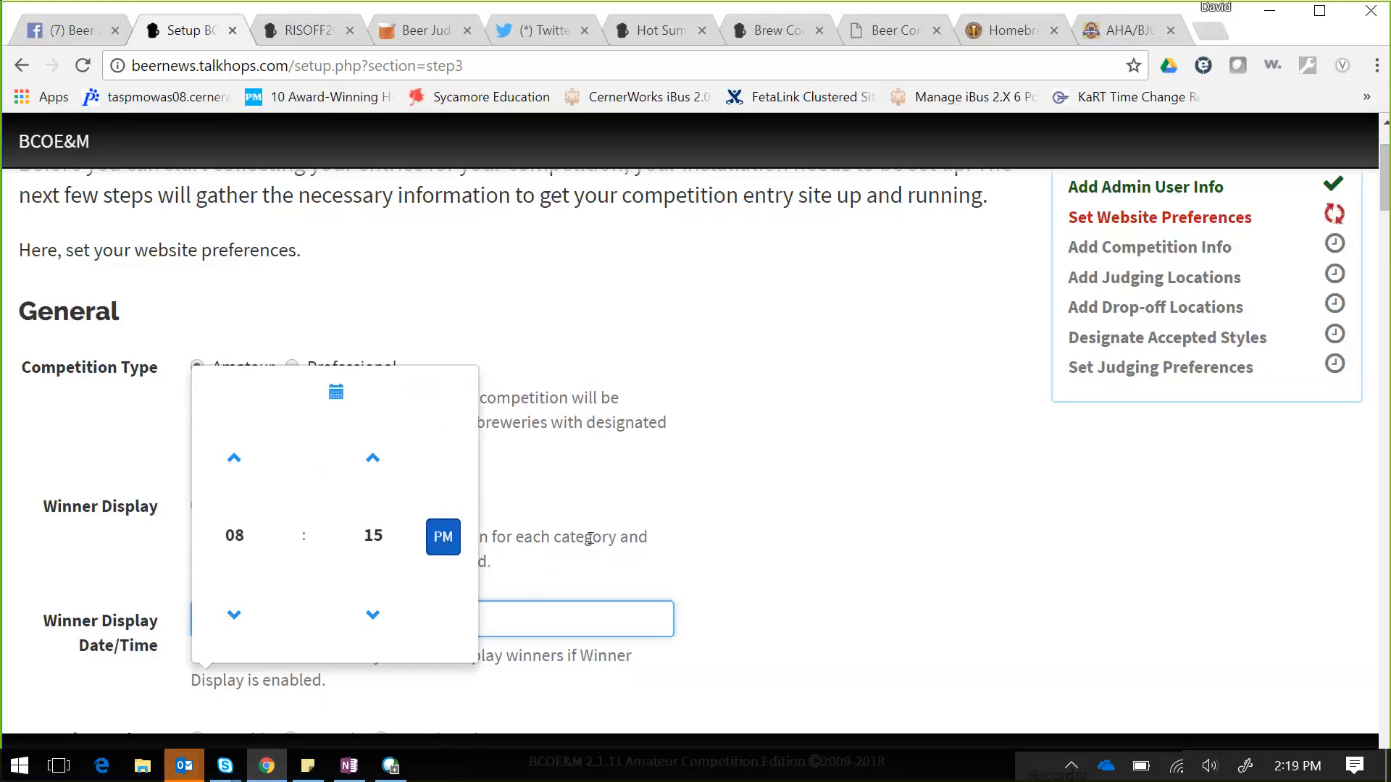
pyautogui.click(780, 501)
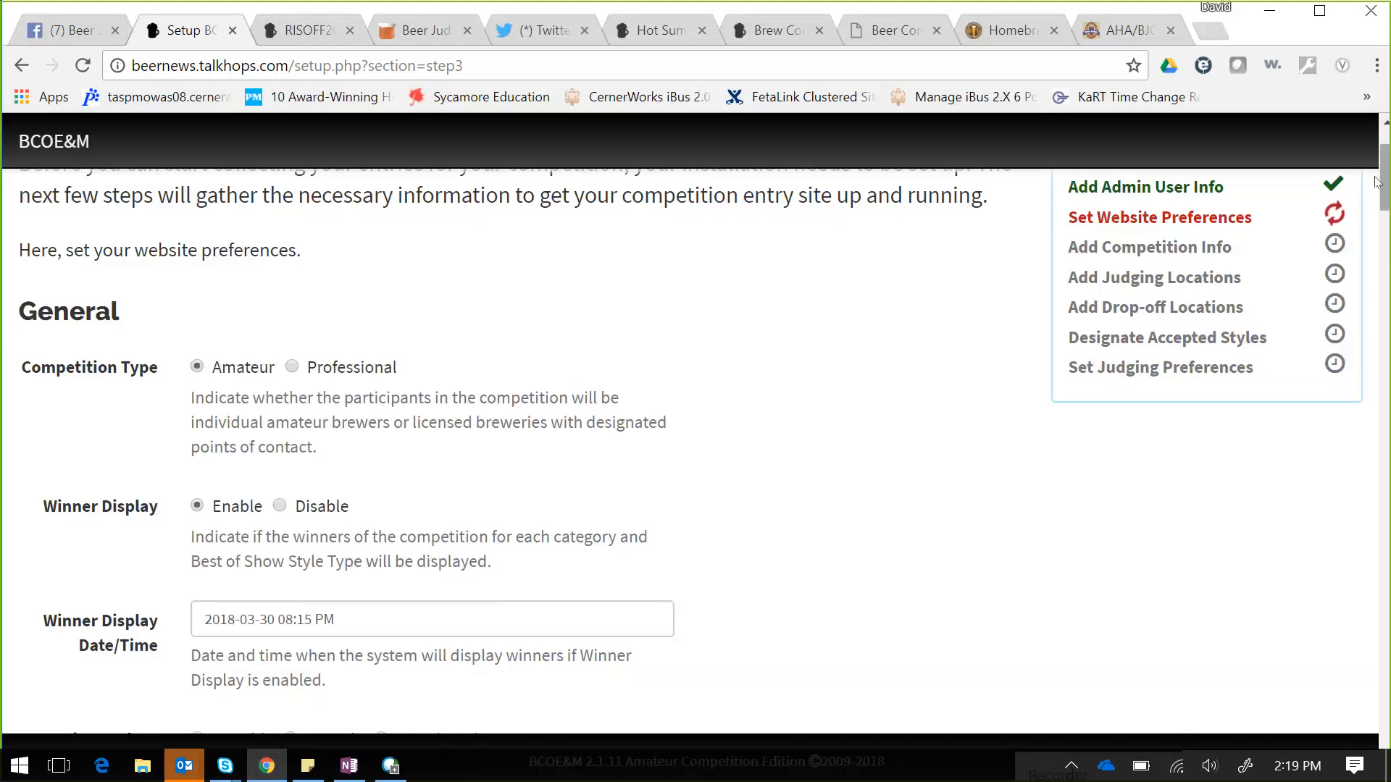
pyautogui.moveTo(1385, 177); pyautogui.dragTo(1388, 211)
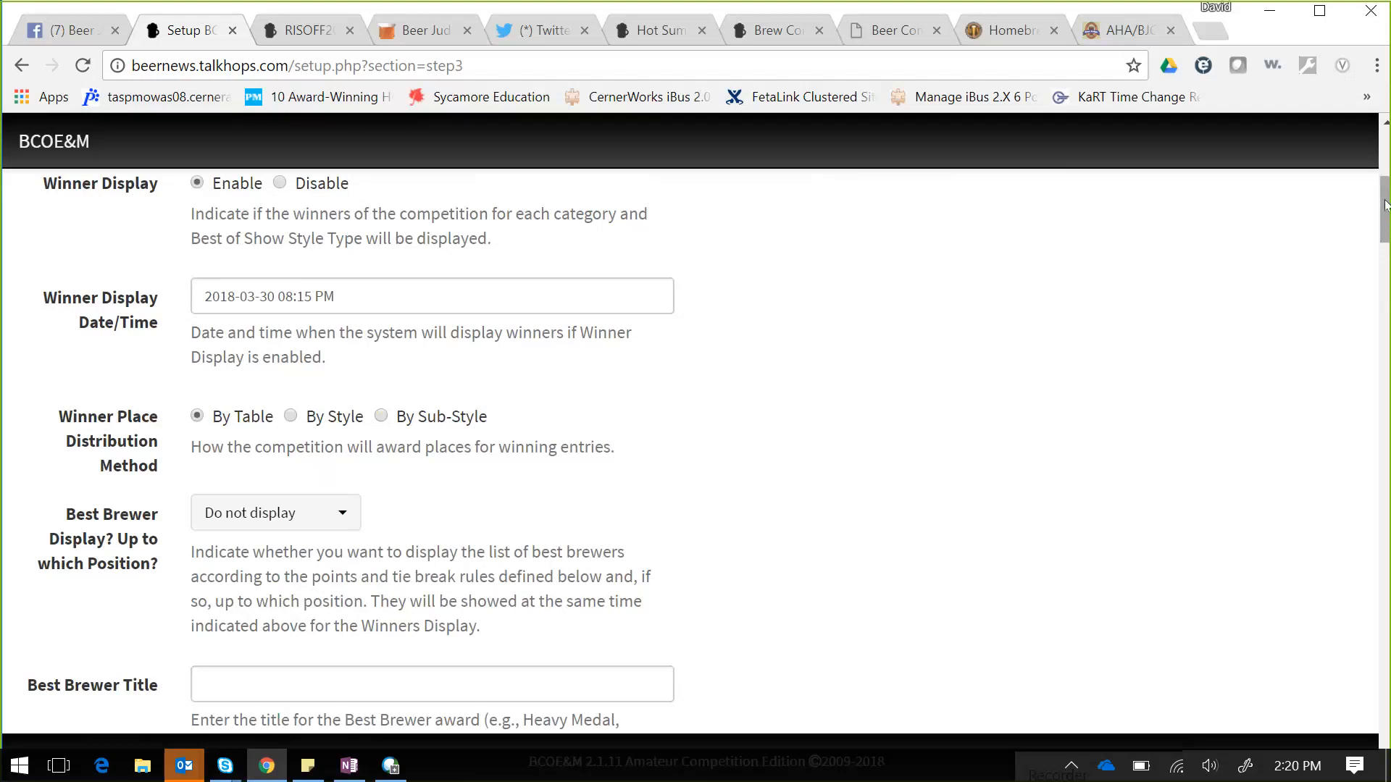
pyautogui.moveTo(1385, 205); pyautogui.dragTo(1385, 221)
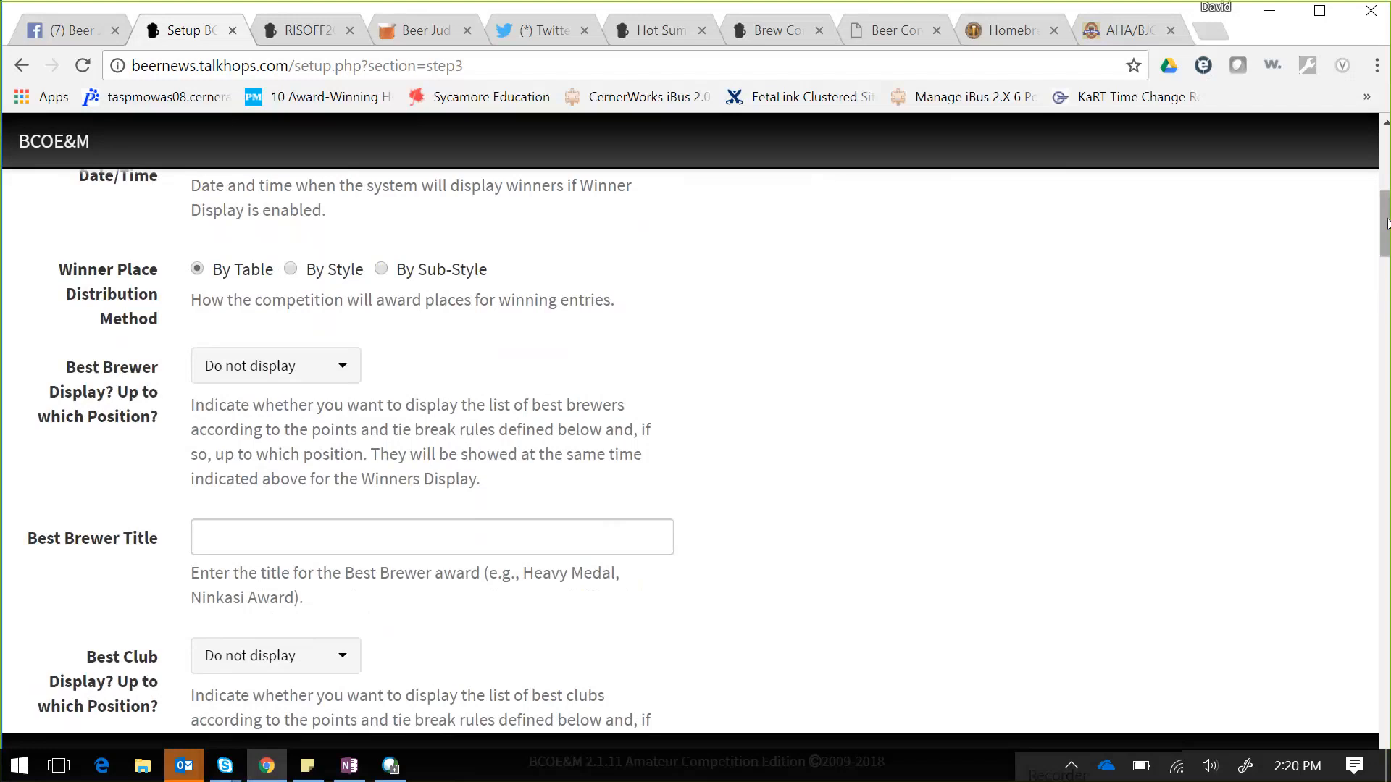
pyautogui.moveTo(1386, 222); pyautogui.dragTo(1386, 253)
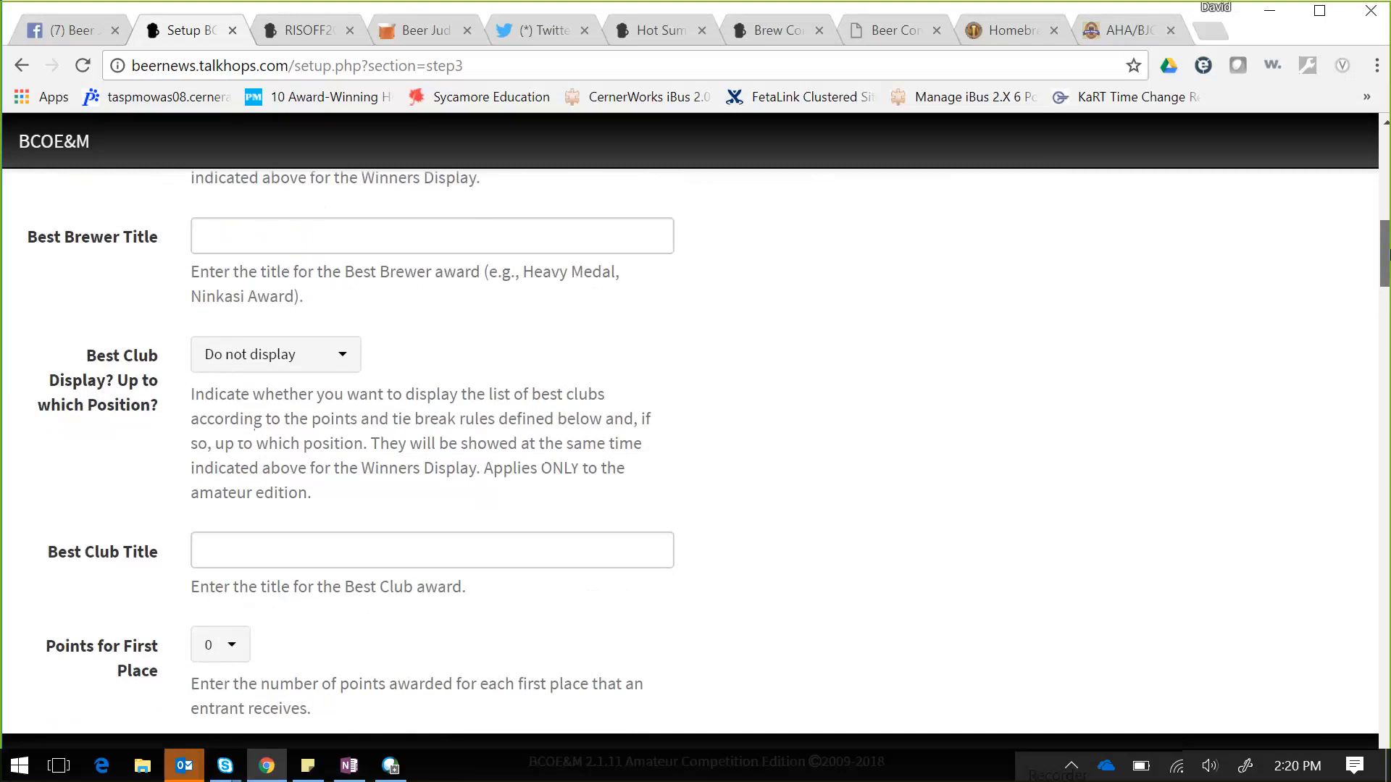
pyautogui.moveTo(1386, 253); pyautogui.dragTo(1386, 293)
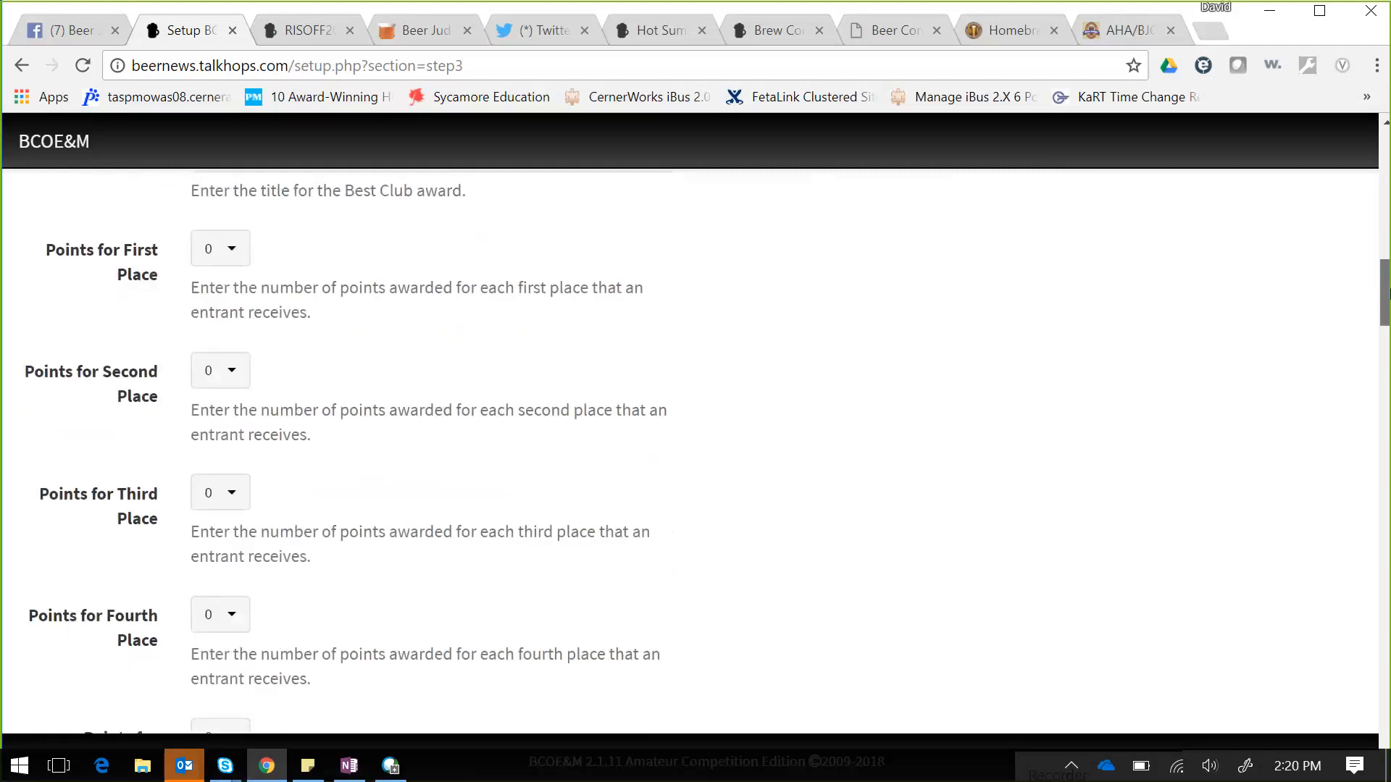
pyautogui.moveTo(1386, 293); pyautogui.dragTo(1385, 348)
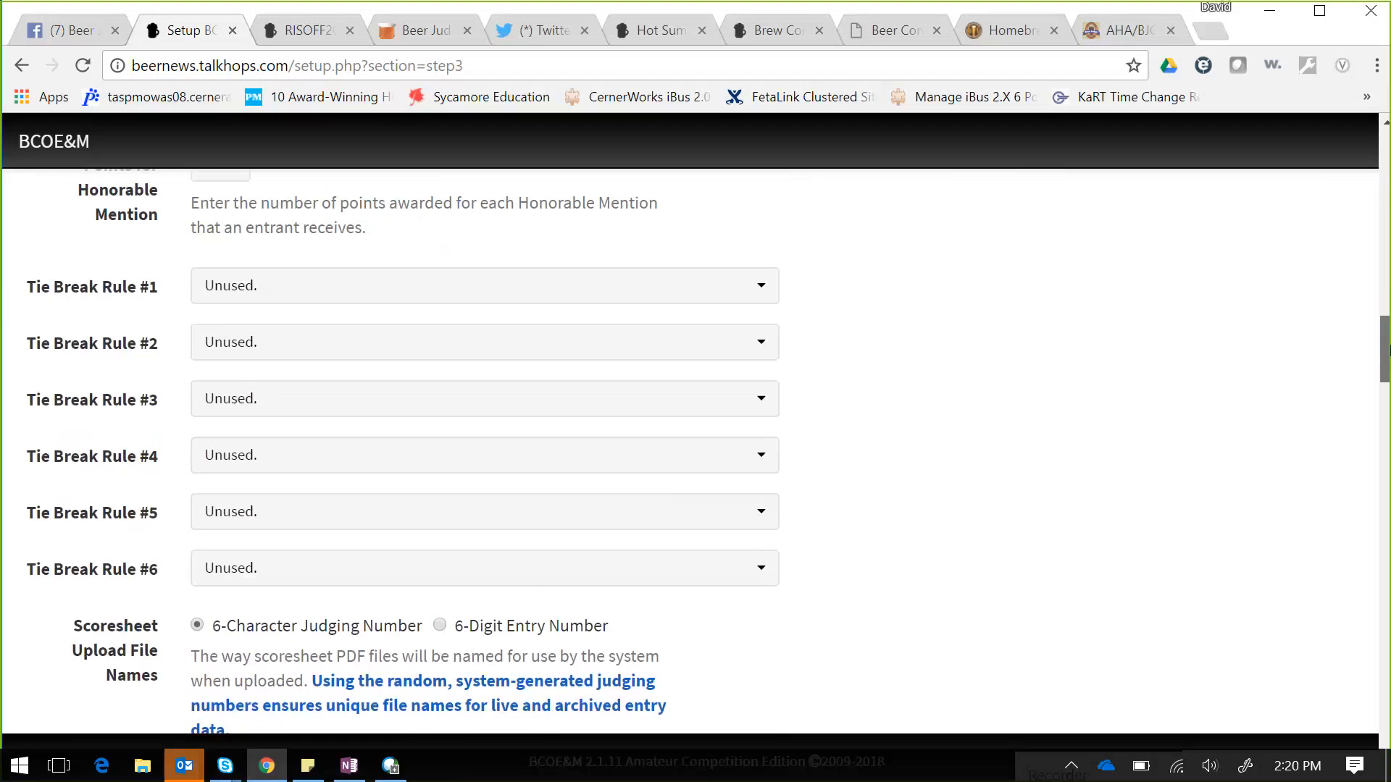
pyautogui.moveTo(1386, 351); pyautogui.dragTo(1386, 365)
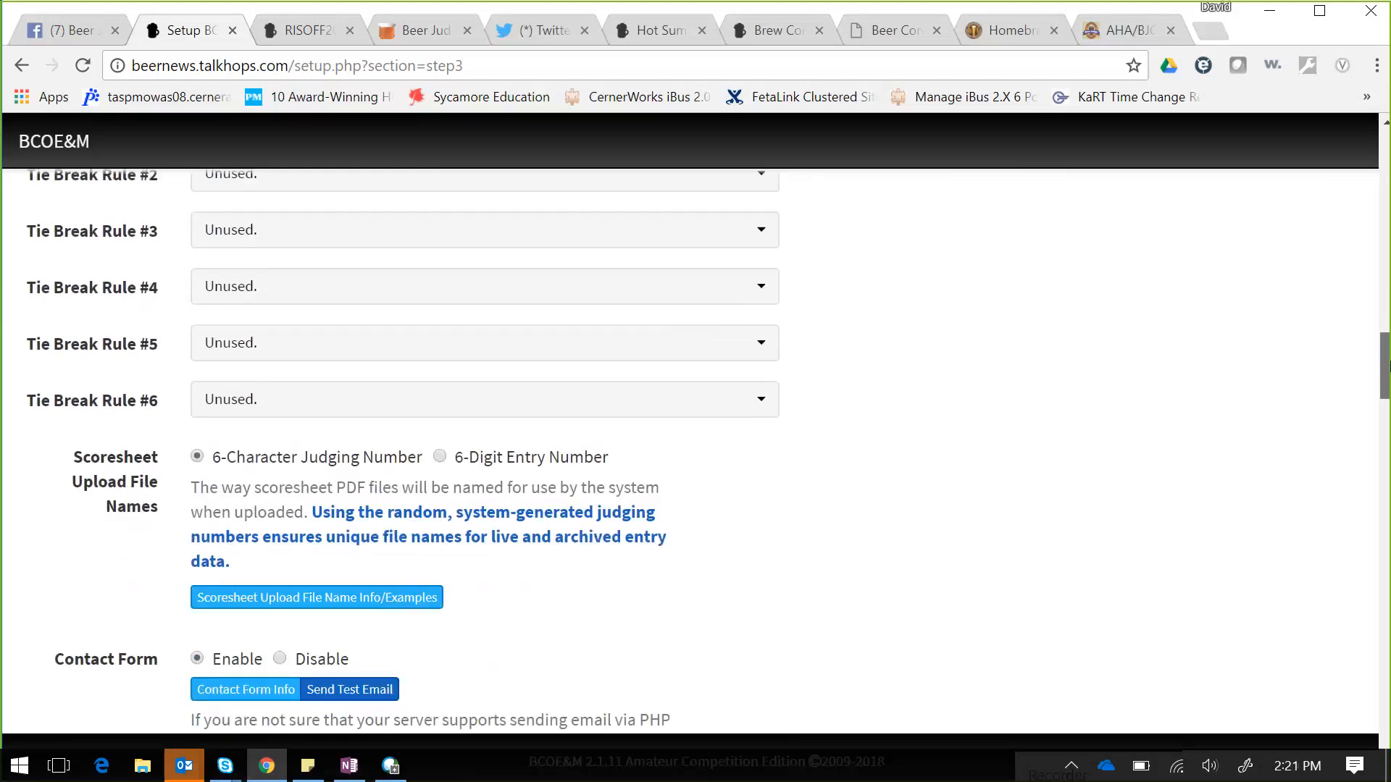
pyautogui.moveTo(1386, 366); pyautogui.dragTo(1385, 386)
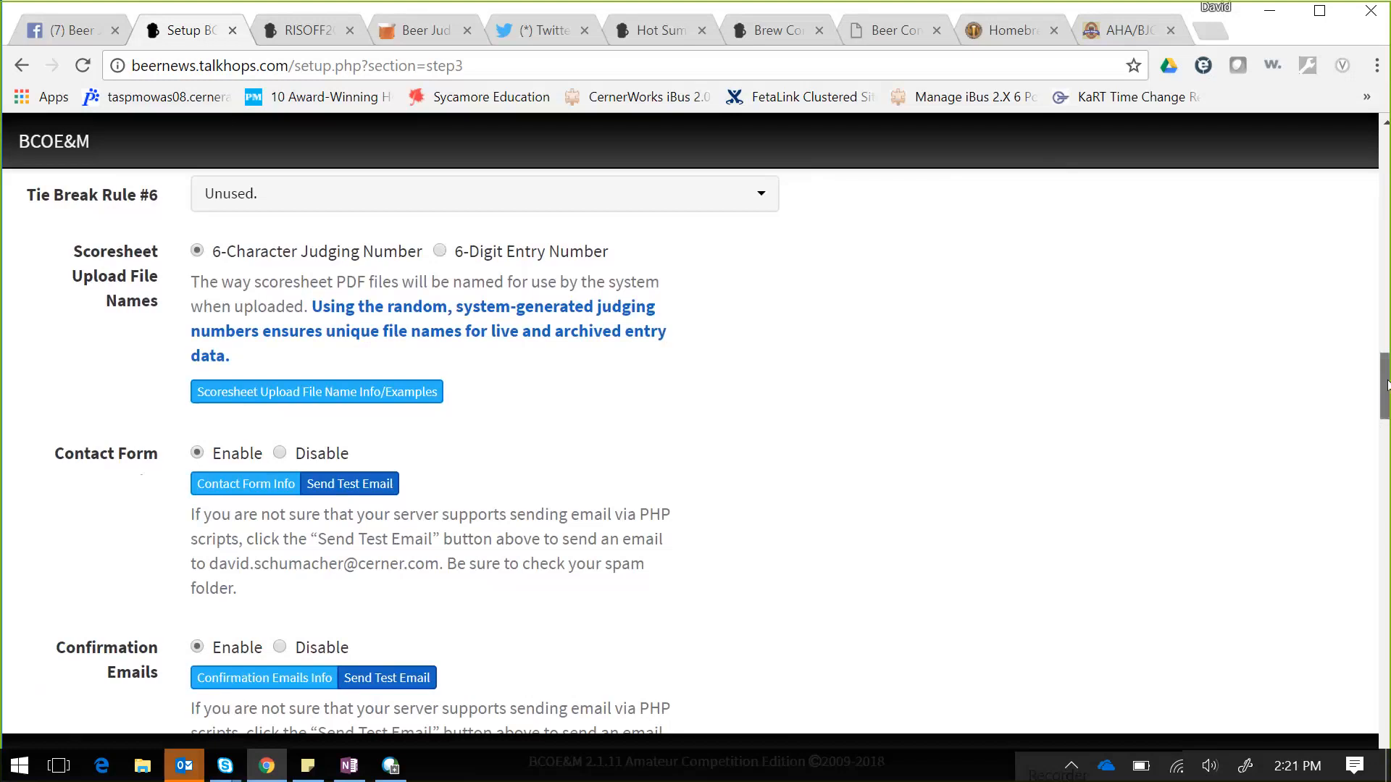
pyautogui.moveTo(1386, 384); pyautogui.dragTo(1387, 391)
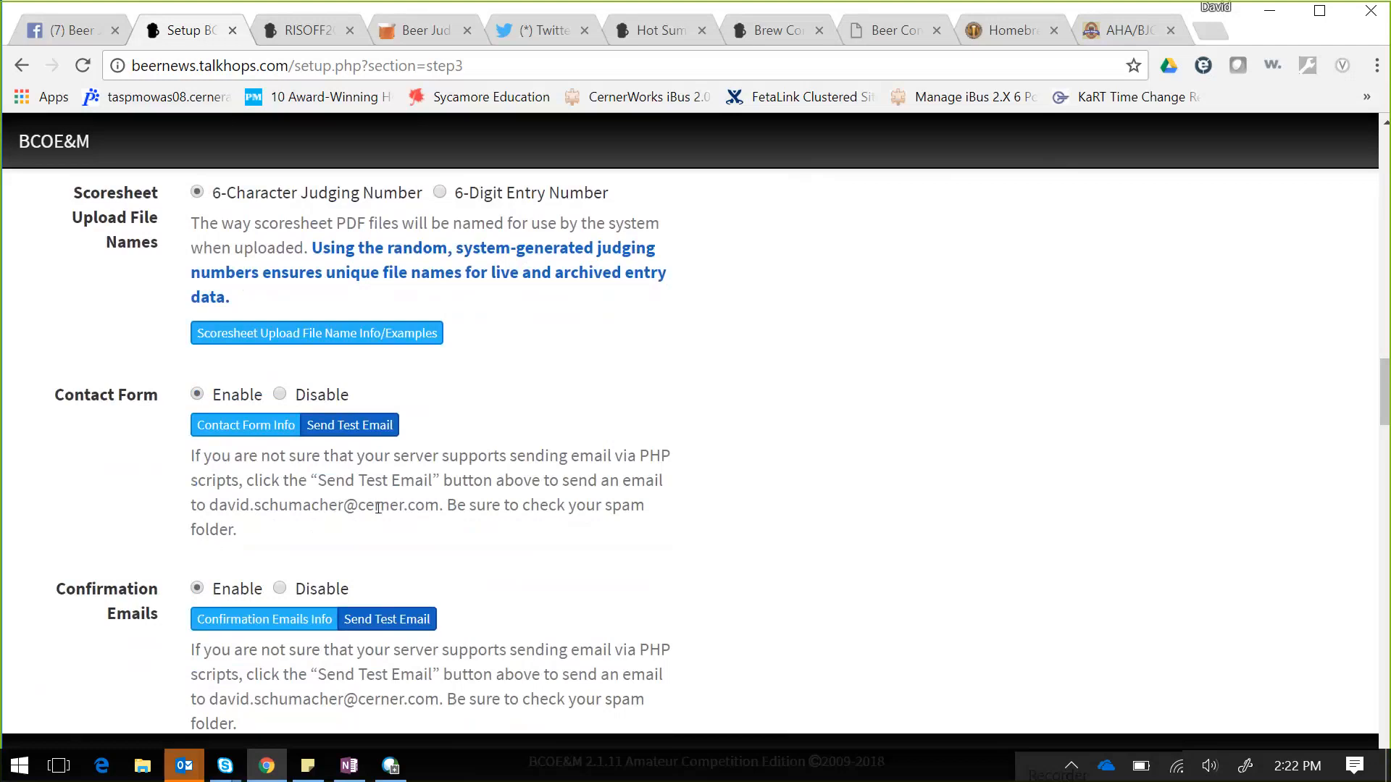
pyautogui.click(366, 426)
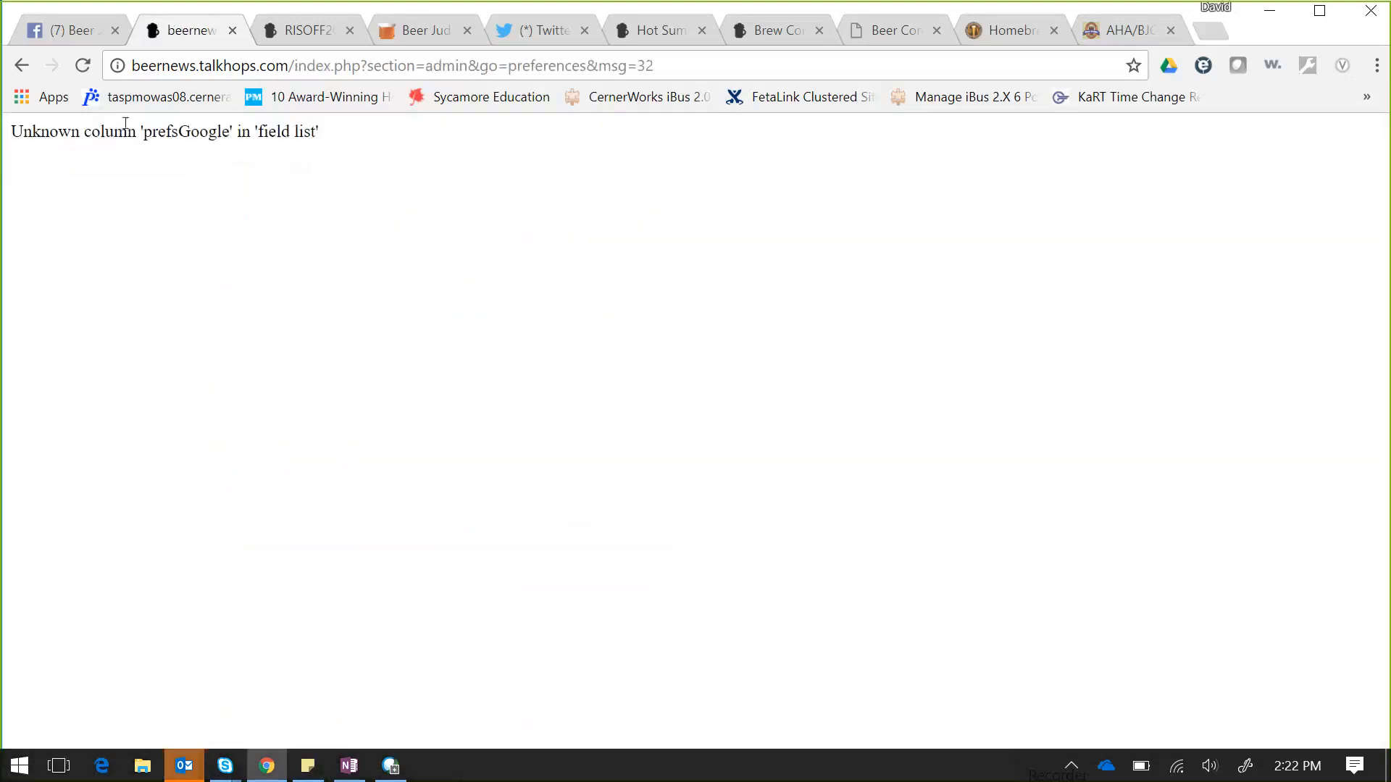
pyautogui.click(23, 65)
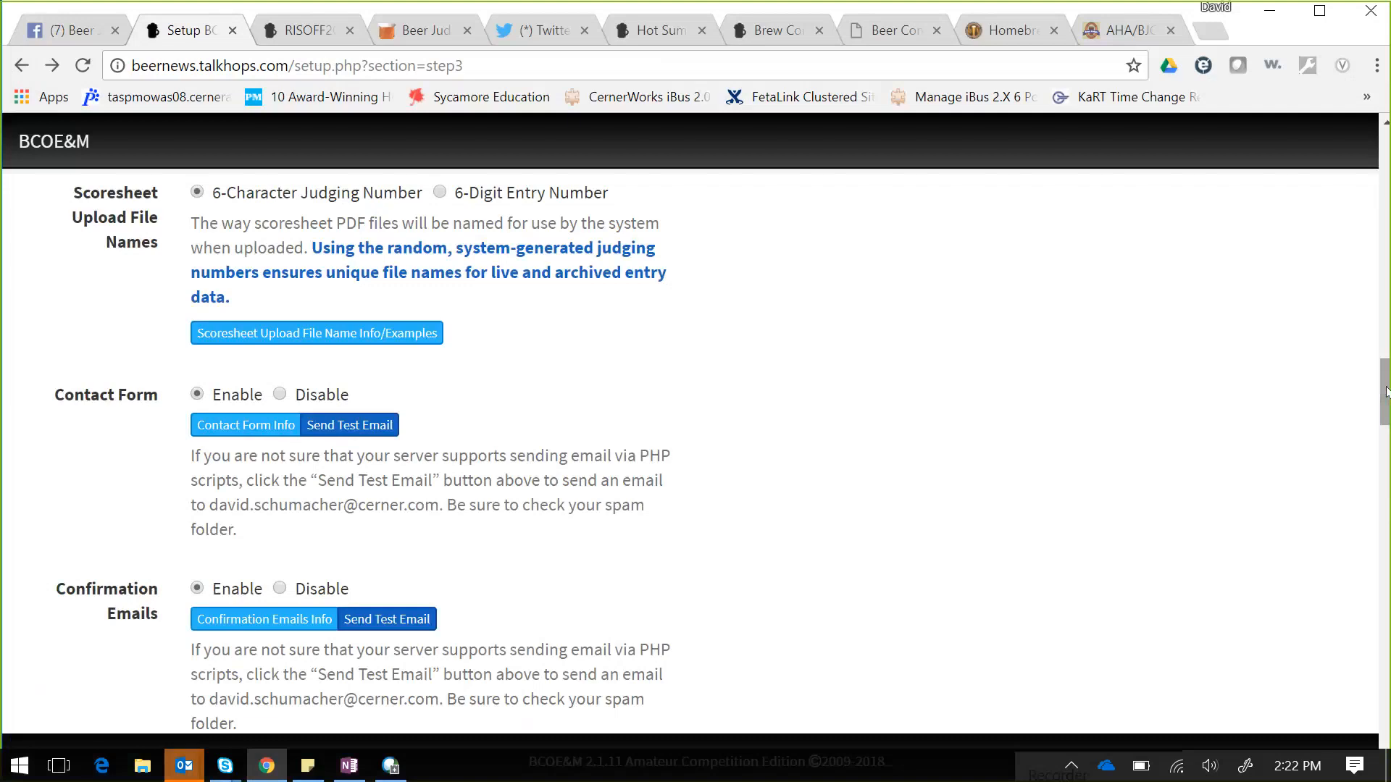
# - Keep the BCOE&M Default (Gray) theme and enable Search Engine Friendly URLs
pyautogui.moveTo(1381, 393); pyautogui.dragTo(1382, 407)
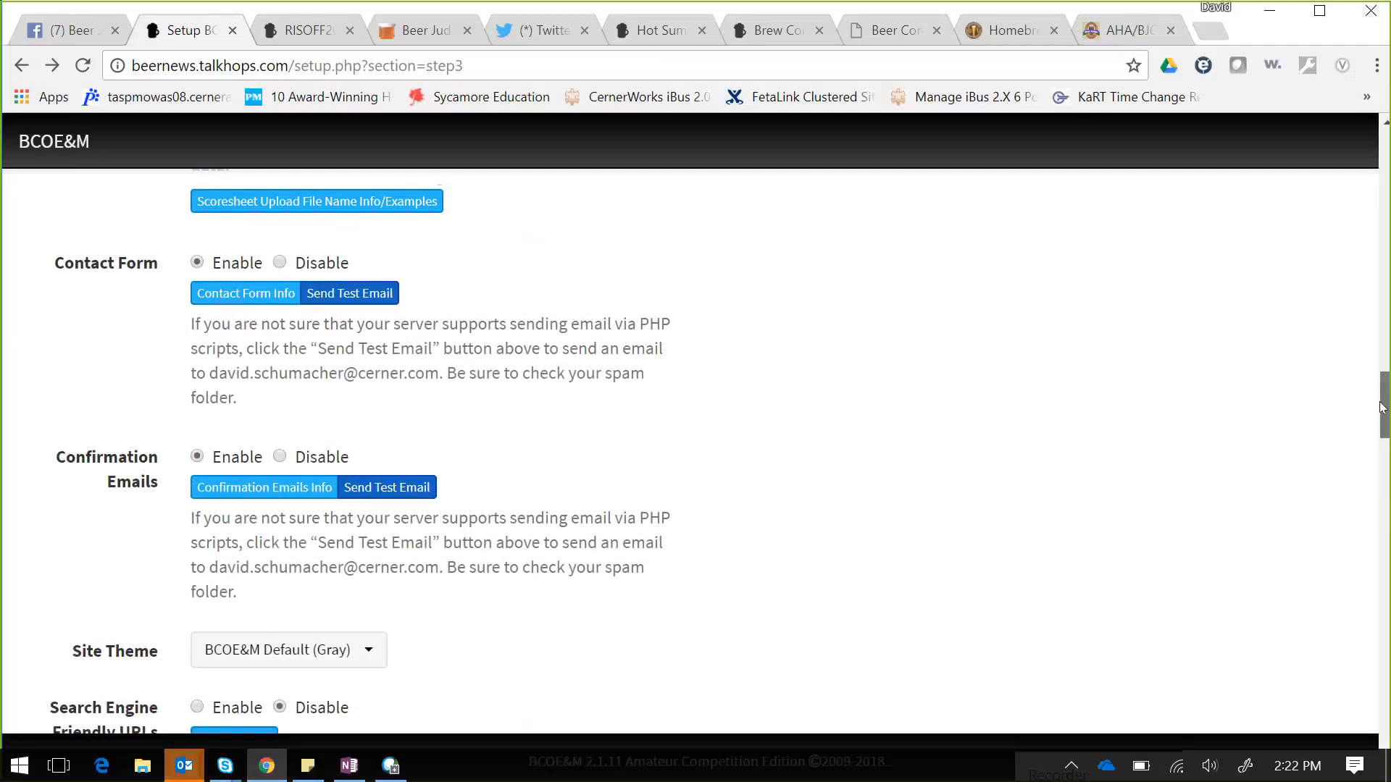
pyautogui.moveTo(1382, 407); pyautogui.dragTo(1381, 425)
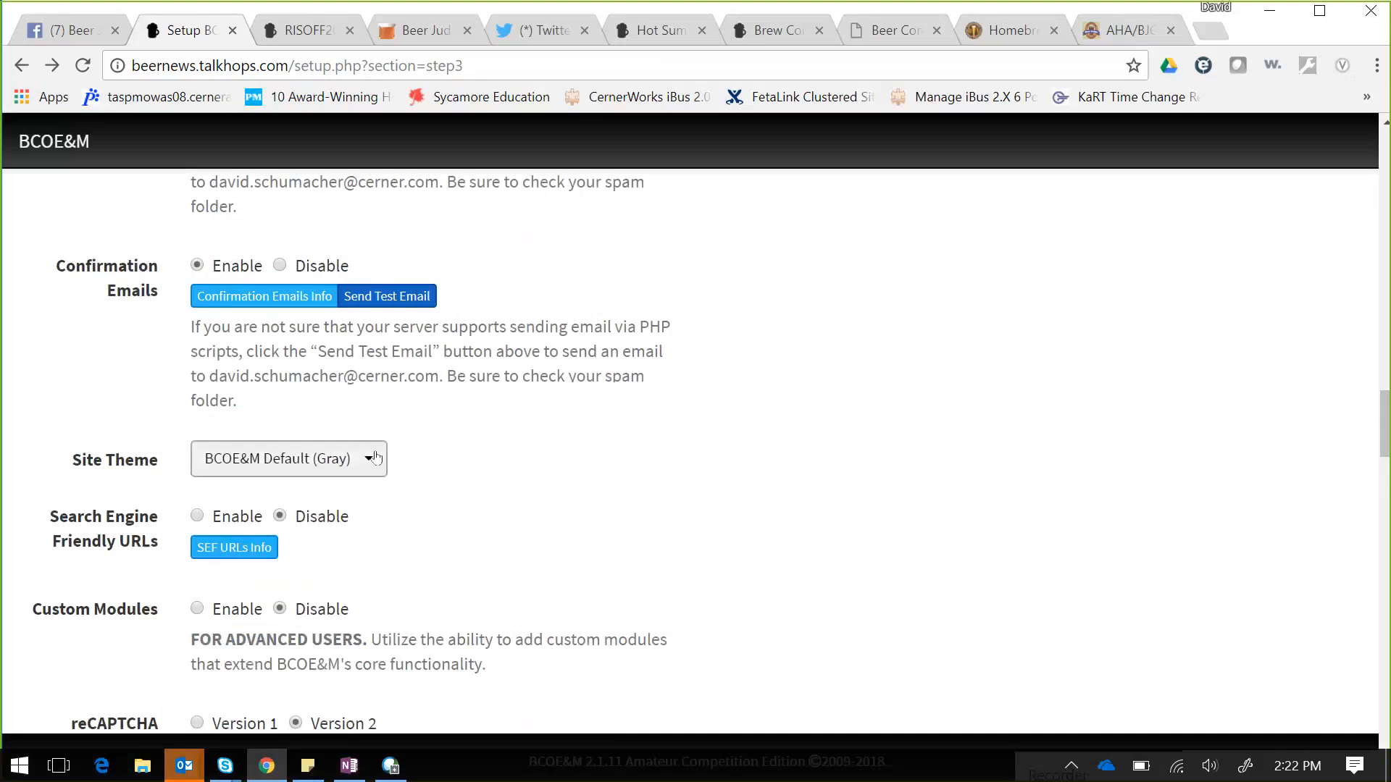
pyautogui.click(355, 459)
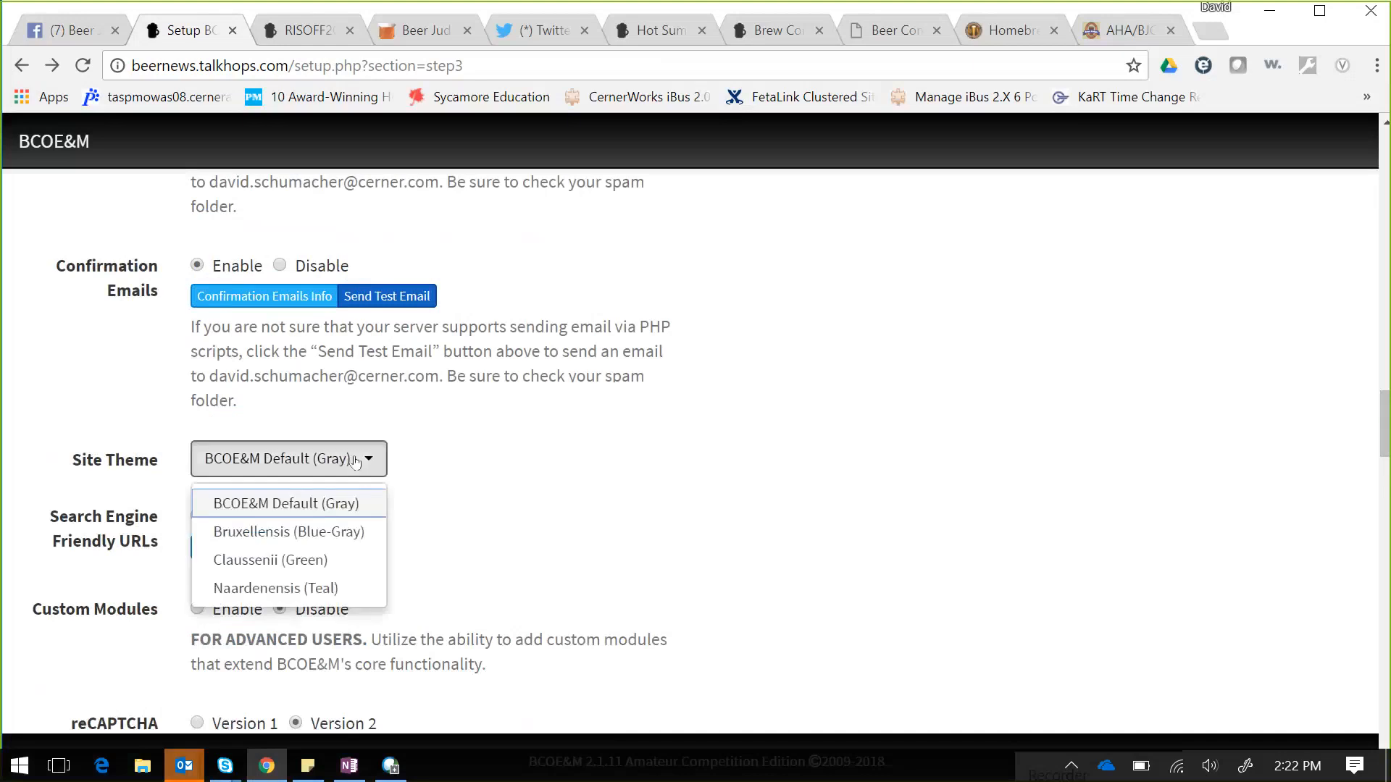
pyautogui.click(354, 461)
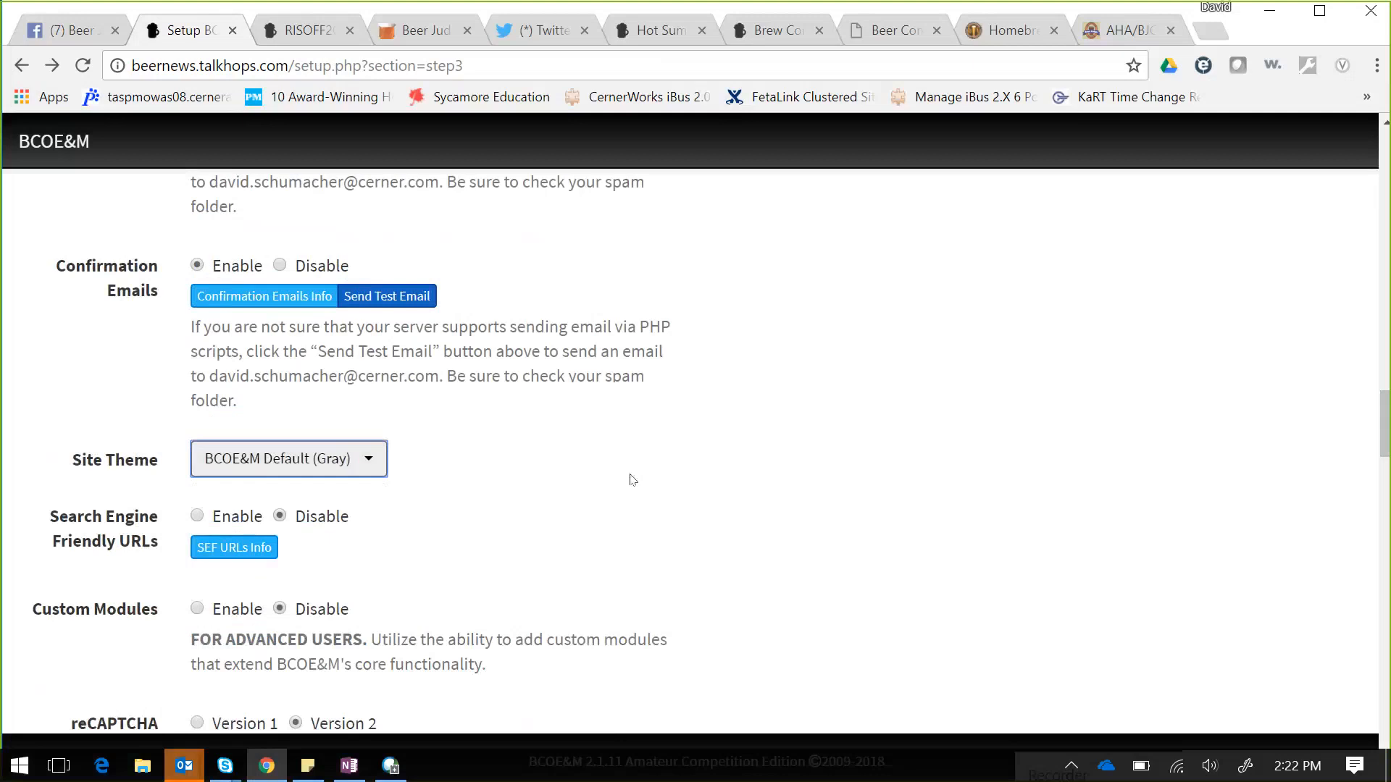
pyautogui.click(190, 518)
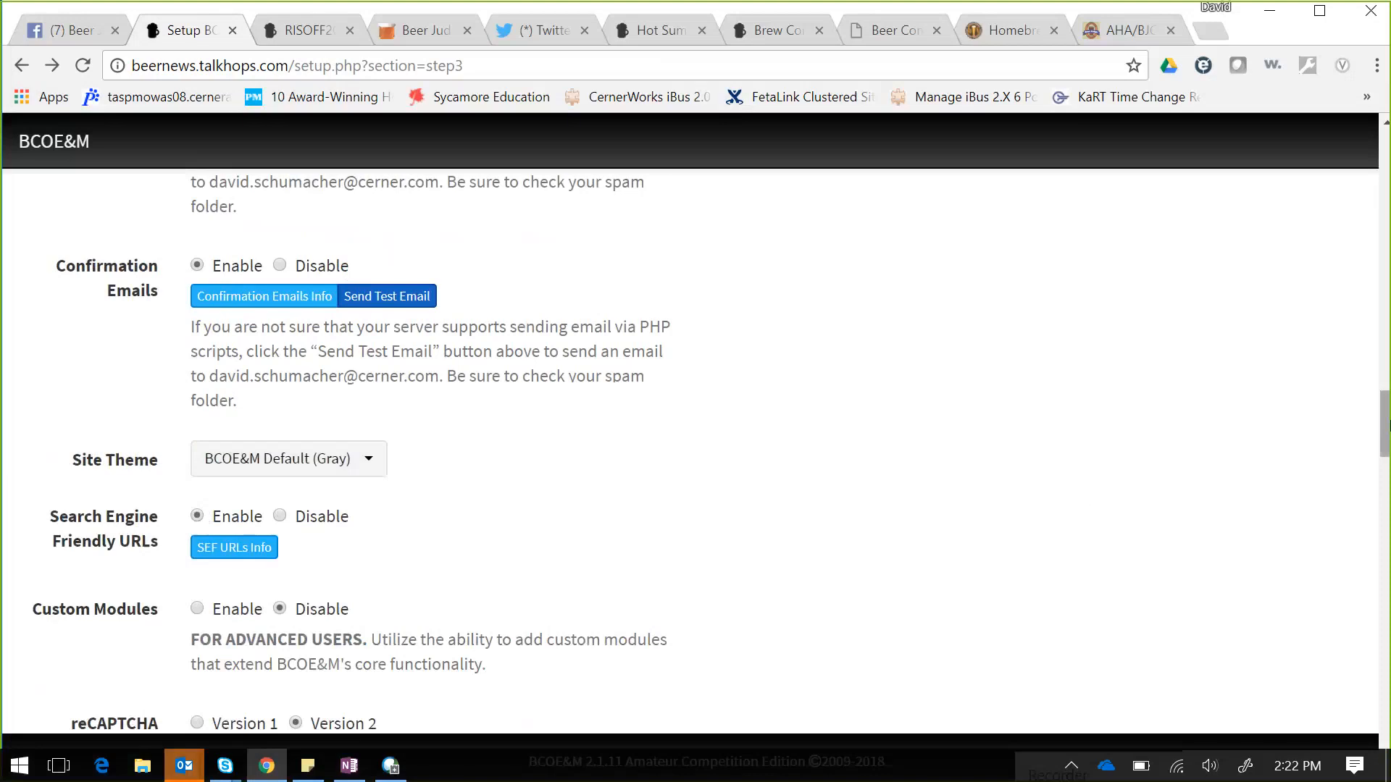
pyautogui.moveTo(1385, 426); pyautogui.dragTo(1385, 444)
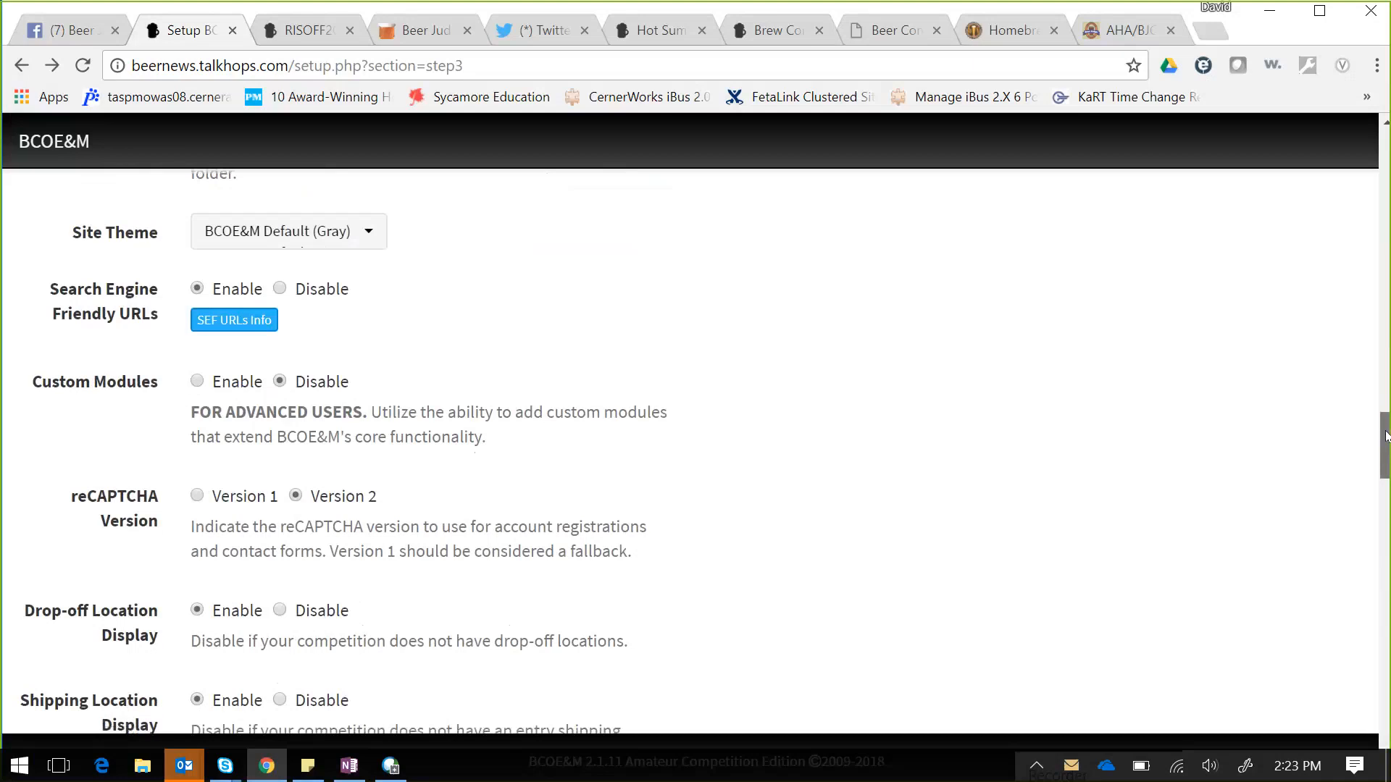
pyautogui.moveTo(1385, 436); pyautogui.dragTo(1385, 457)
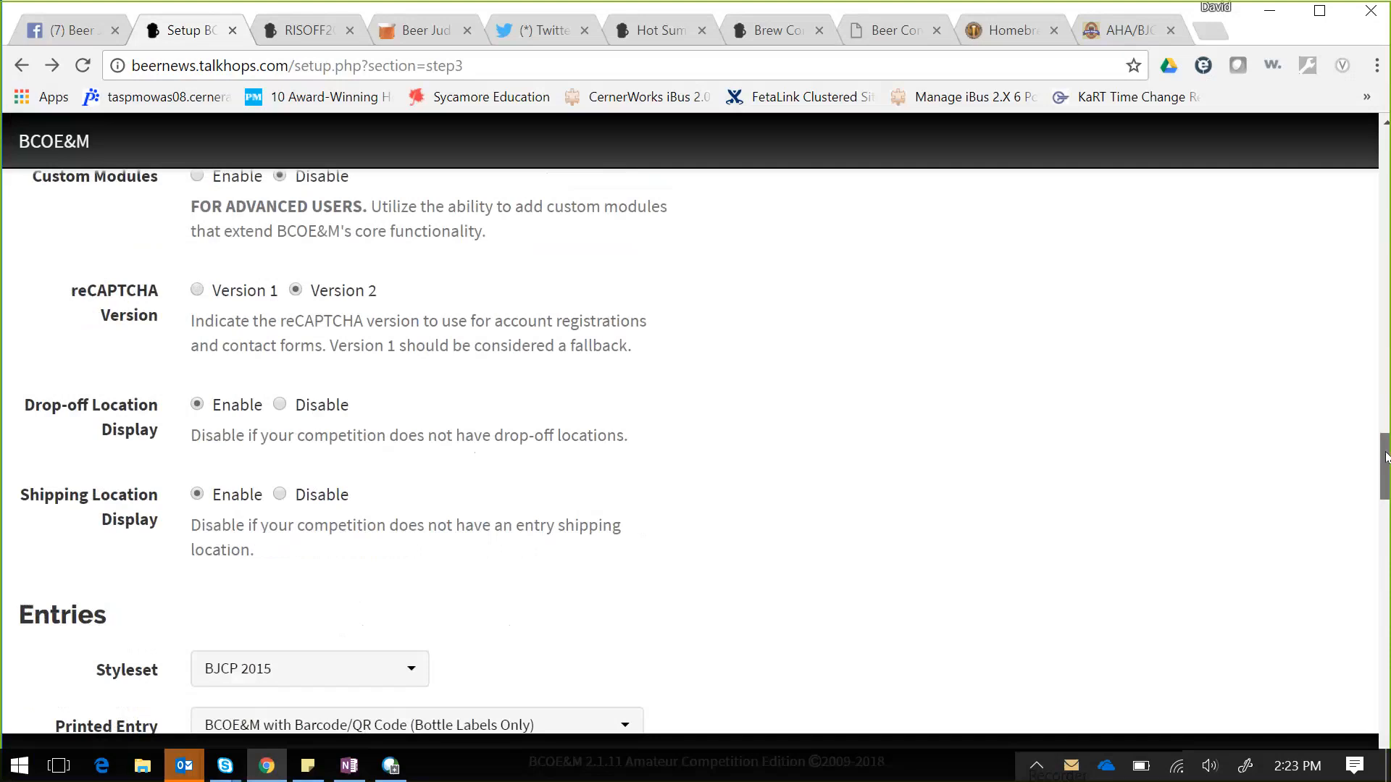
# - Keep the BJCP 2015 styleset and barcode bottle-label format; set Hide Brewer's Specifics Field to Yes
pyautogui.moveTo(1385, 457); pyautogui.dragTo(1386, 489)
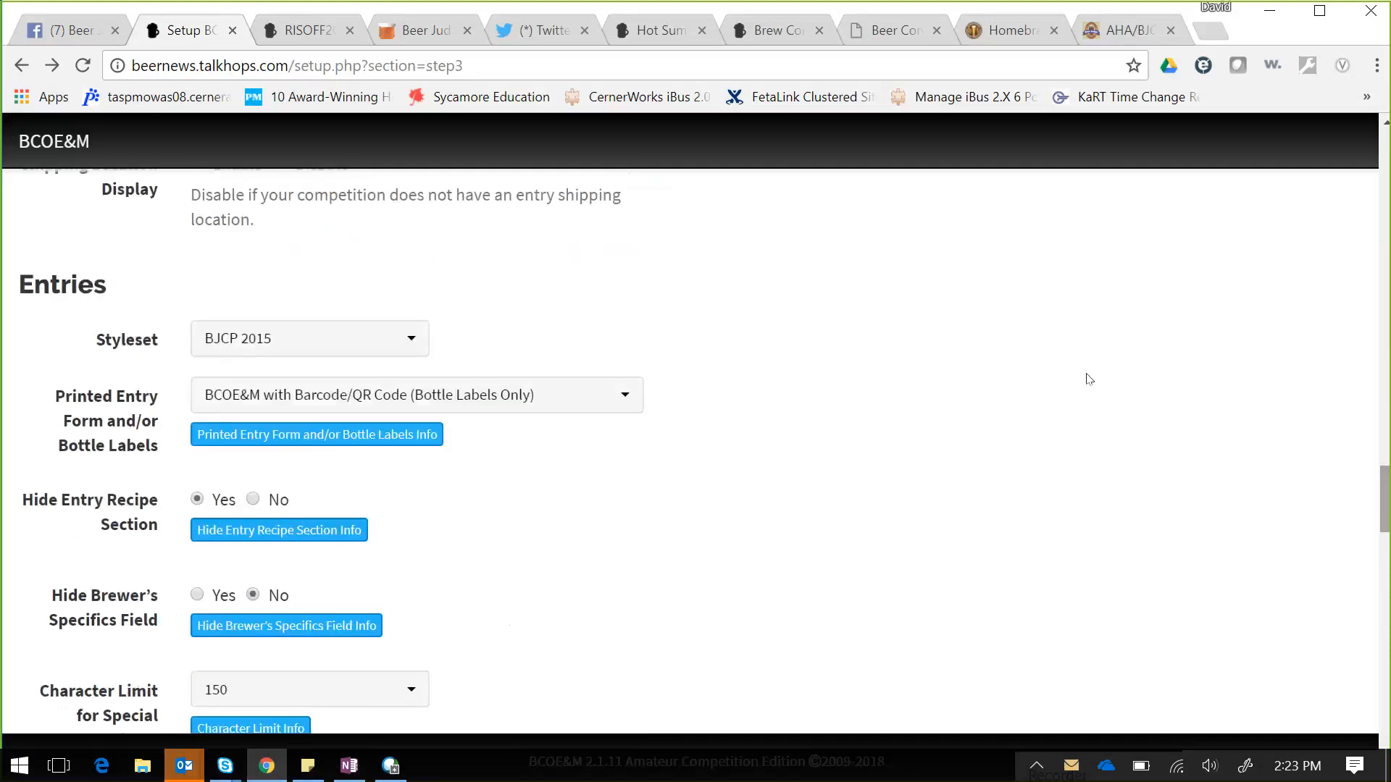
pyautogui.click(407, 350)
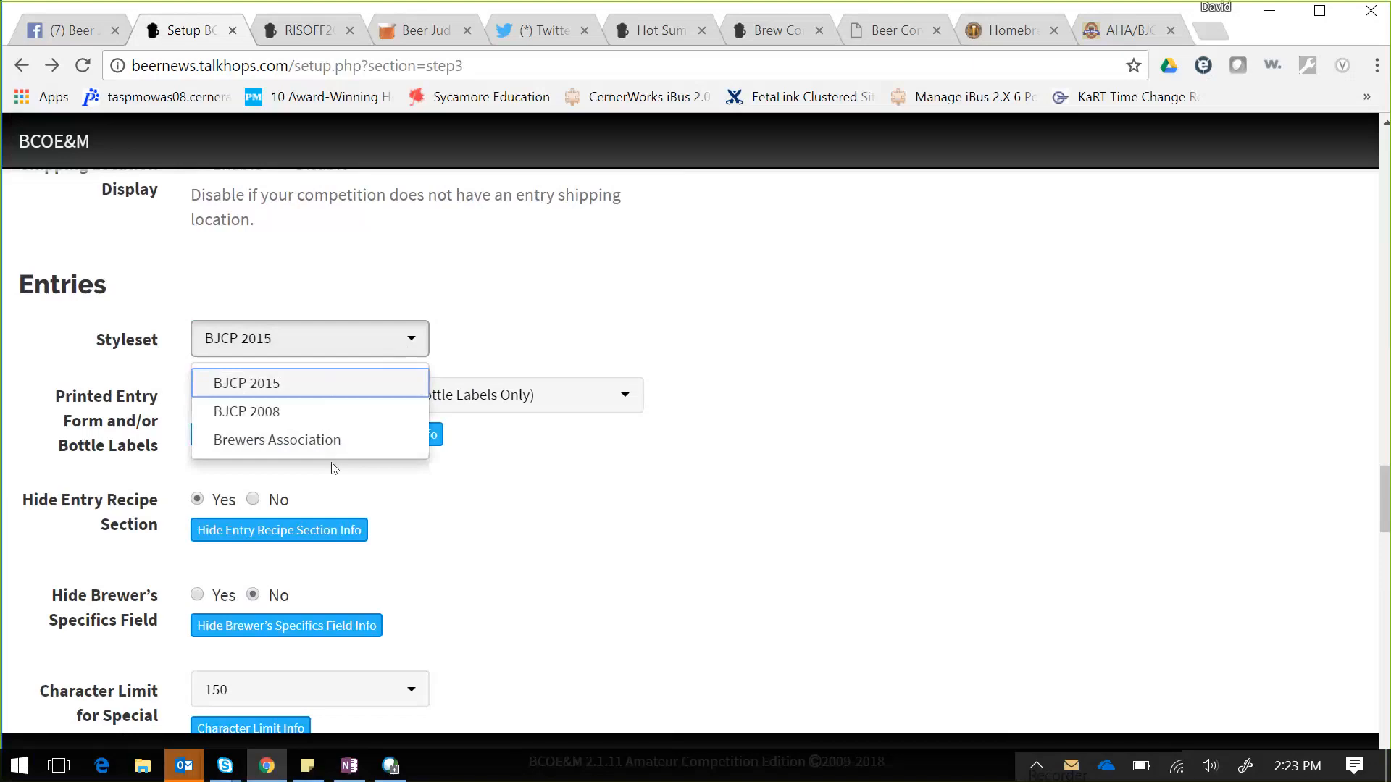
pyautogui.click(347, 382)
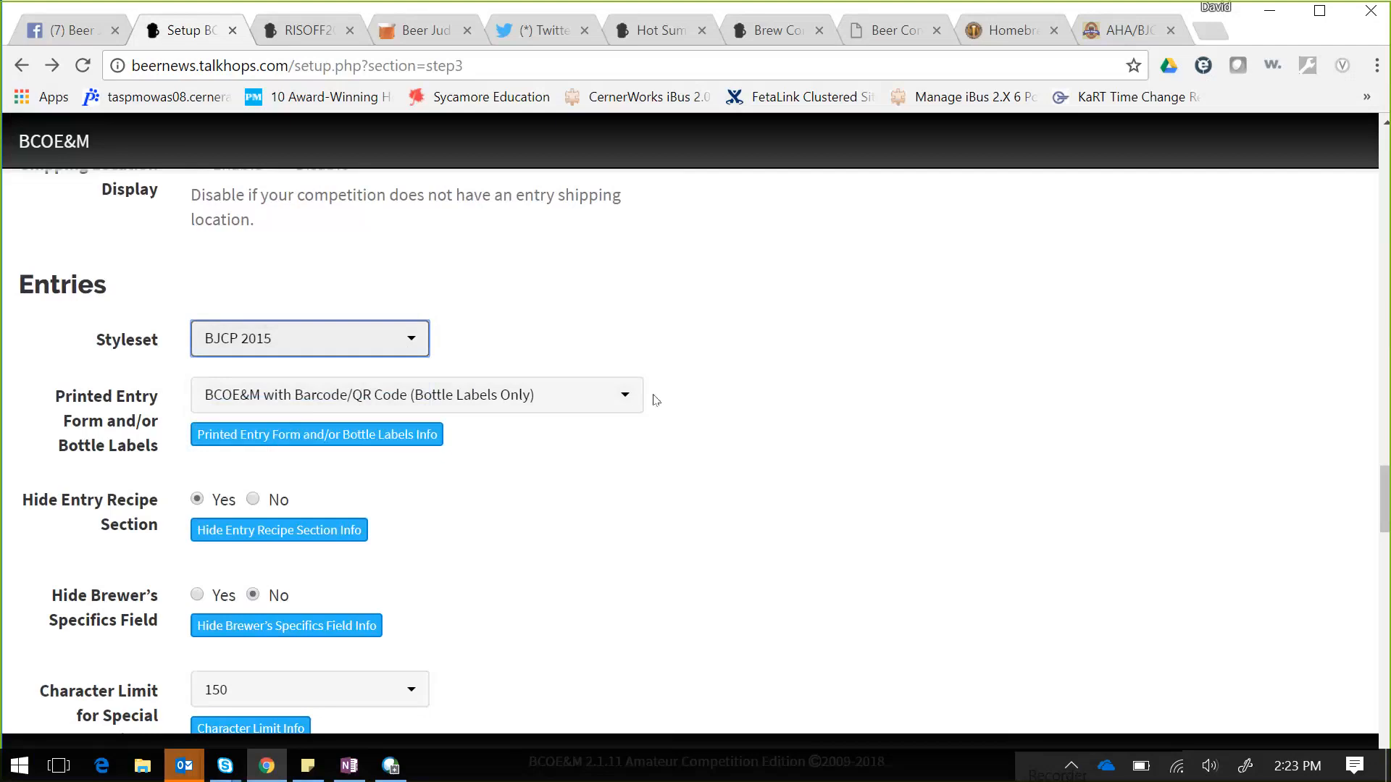
pyautogui.click(630, 402)
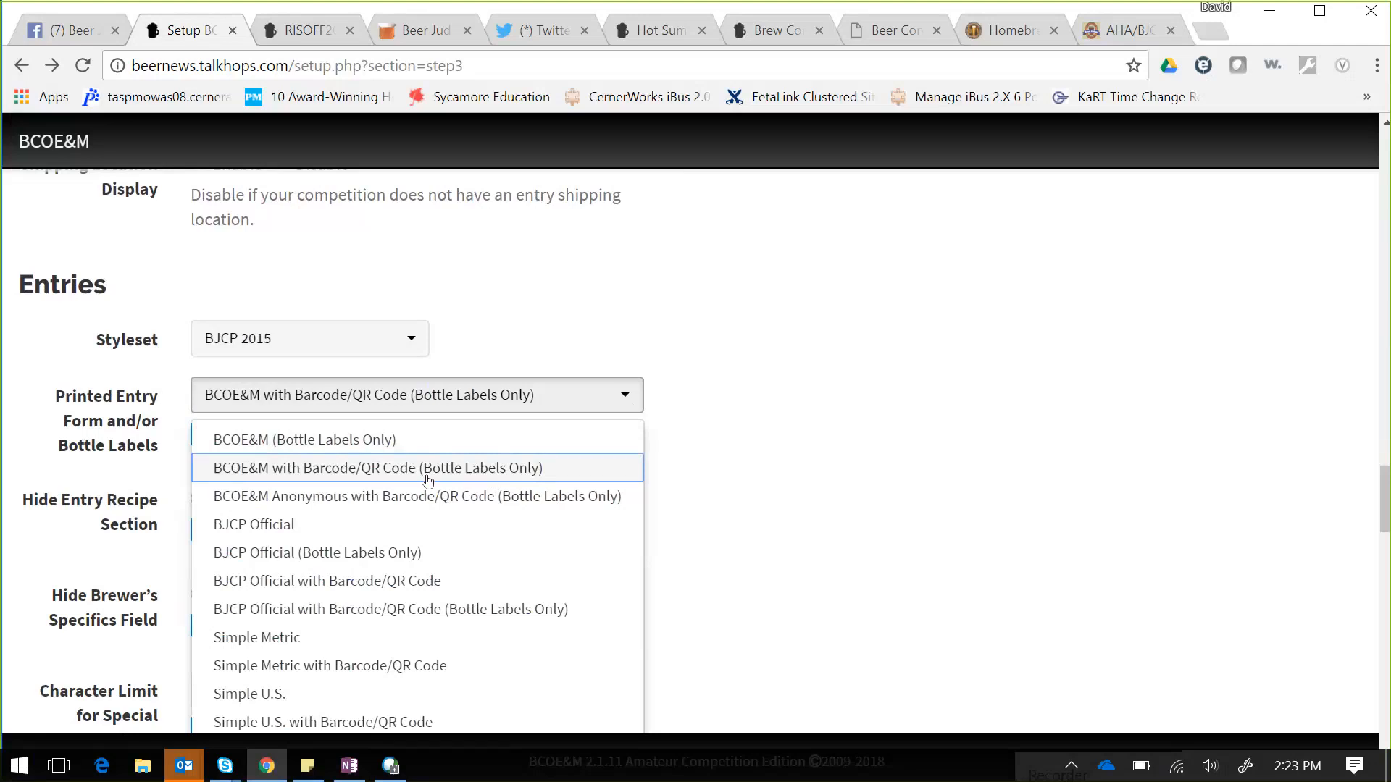
pyautogui.click(846, 428)
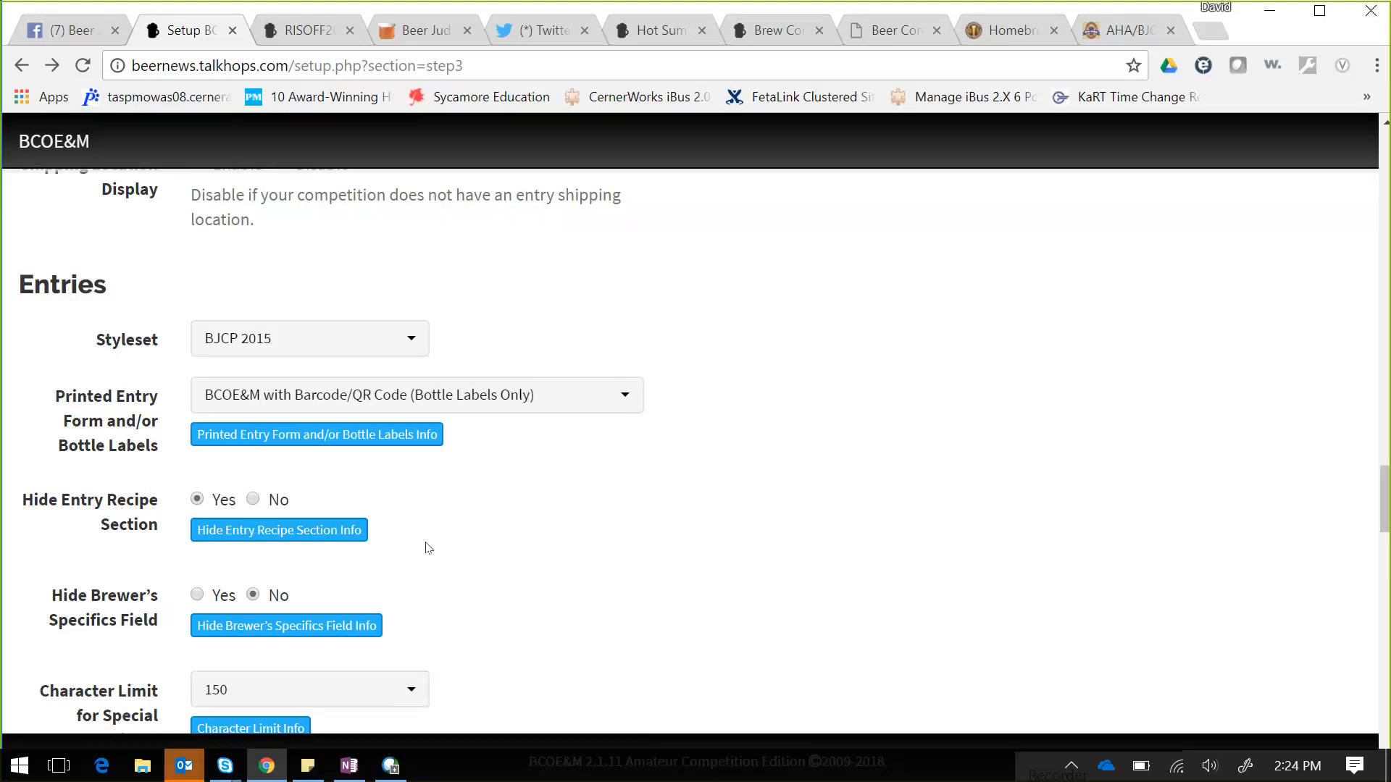
pyautogui.click(196, 594)
pyautogui.moveTo(1382, 481); pyautogui.dragTo(1382, 490)
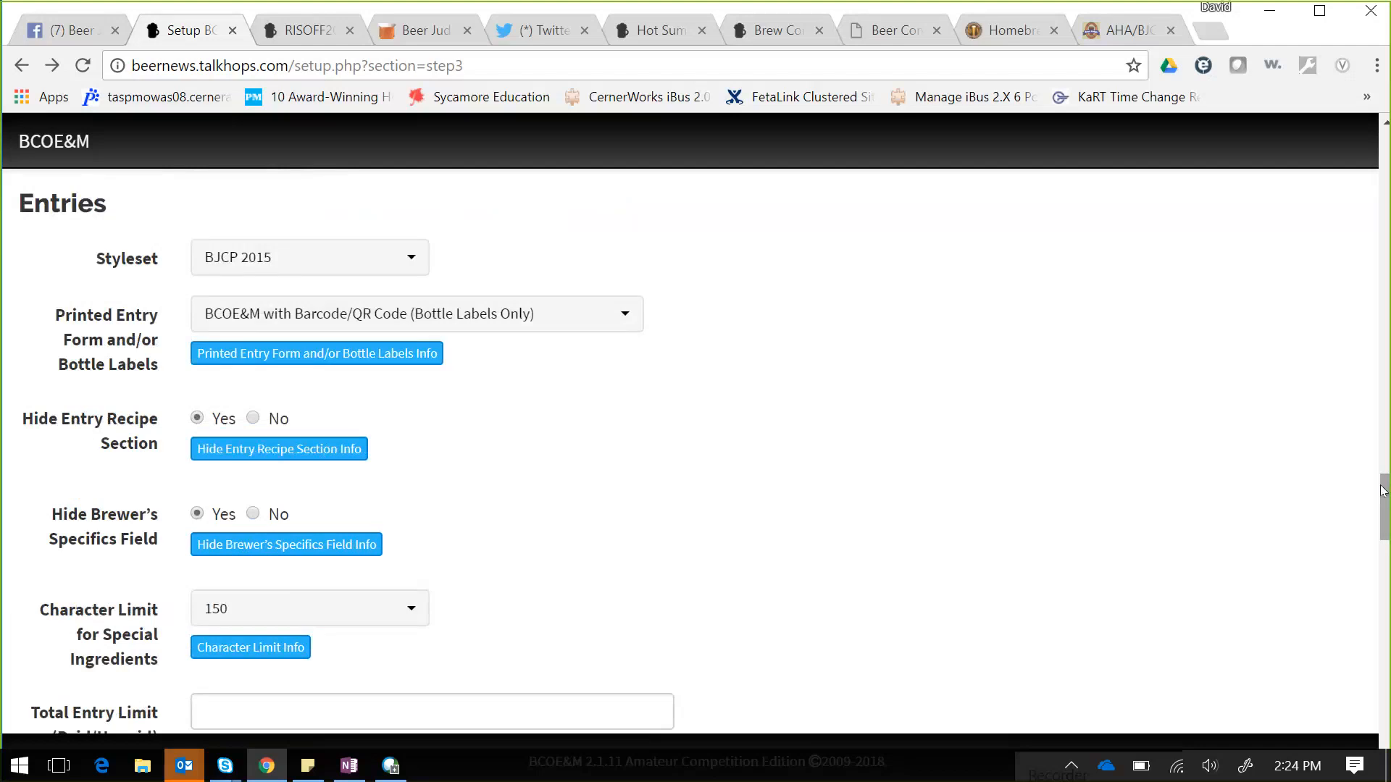
# - Change the Character Limit for Special Ingredients from 150 to 255
pyautogui.scroll(-3, 1383, 507)
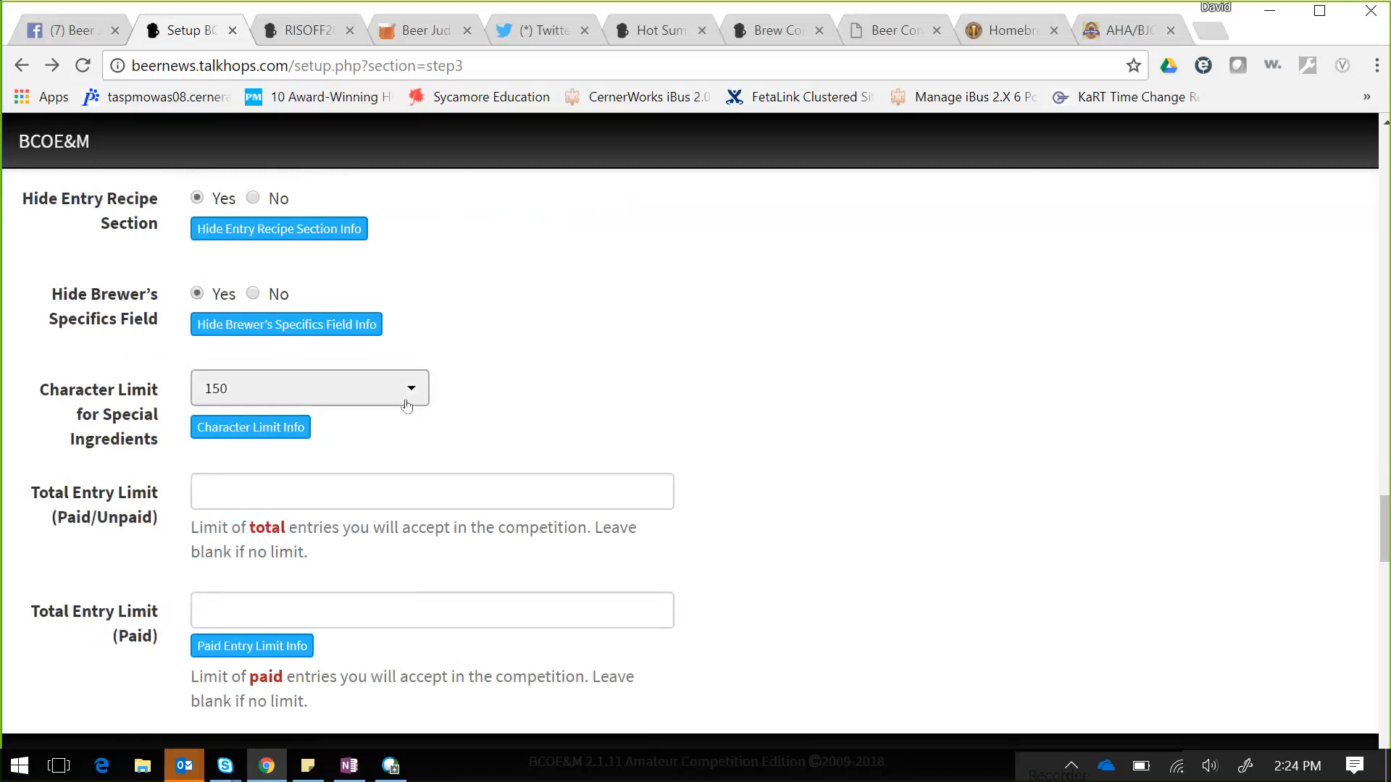
pyautogui.click(407, 405)
pyautogui.moveTo(415, 574); pyautogui.dragTo(417, 706)
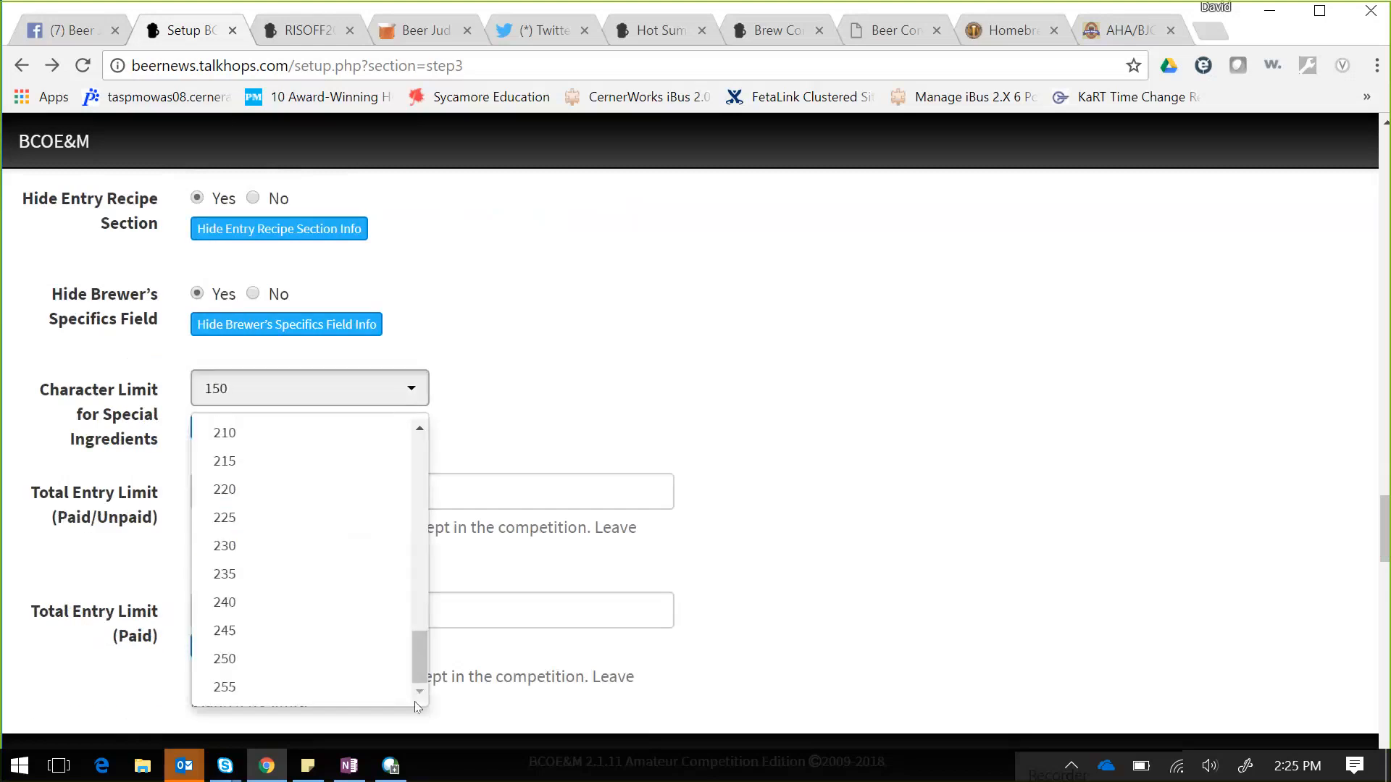
pyautogui.click(267, 690)
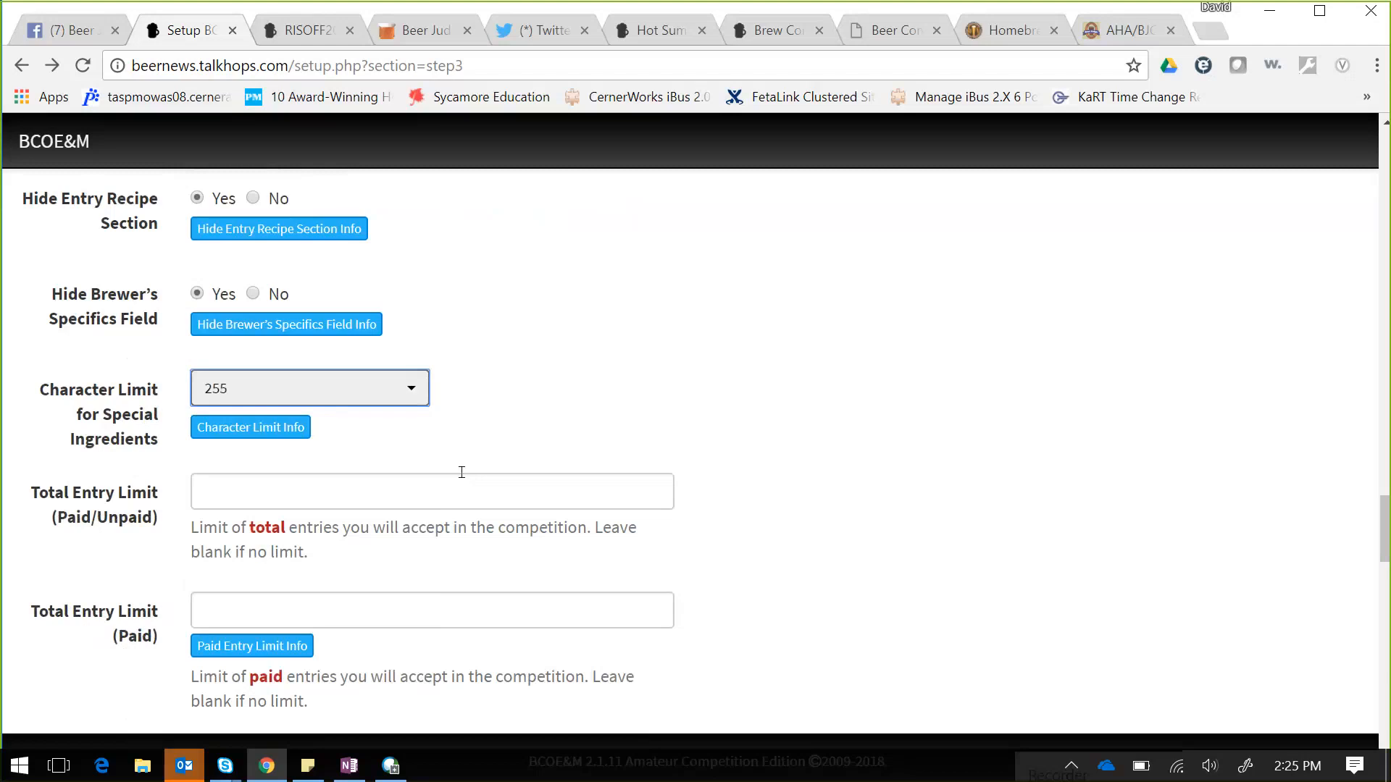
# - Enter 100 for both Total Entry Limit (Paid/Unpaid) and Total Entry Limit (Paid)
pyautogui.click(526, 505)
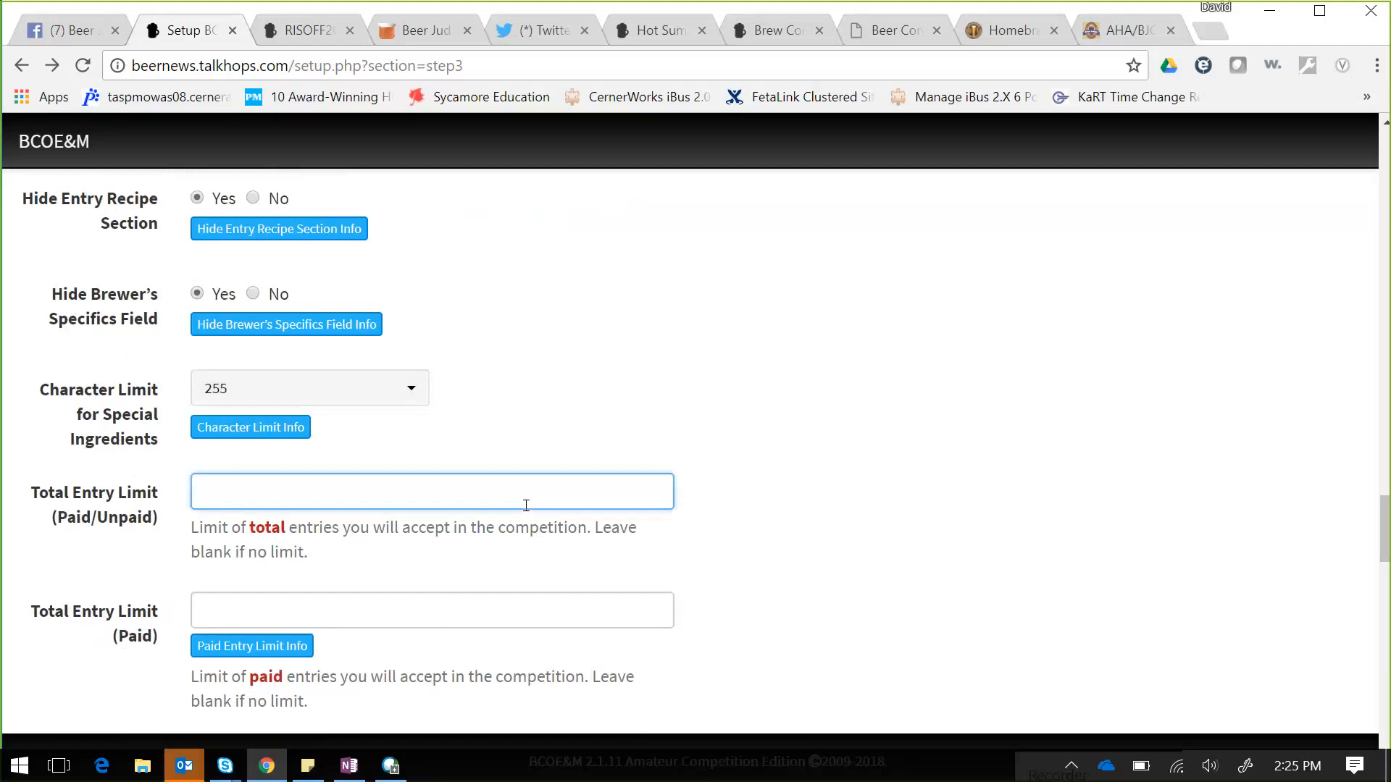
pyautogui.write('100')
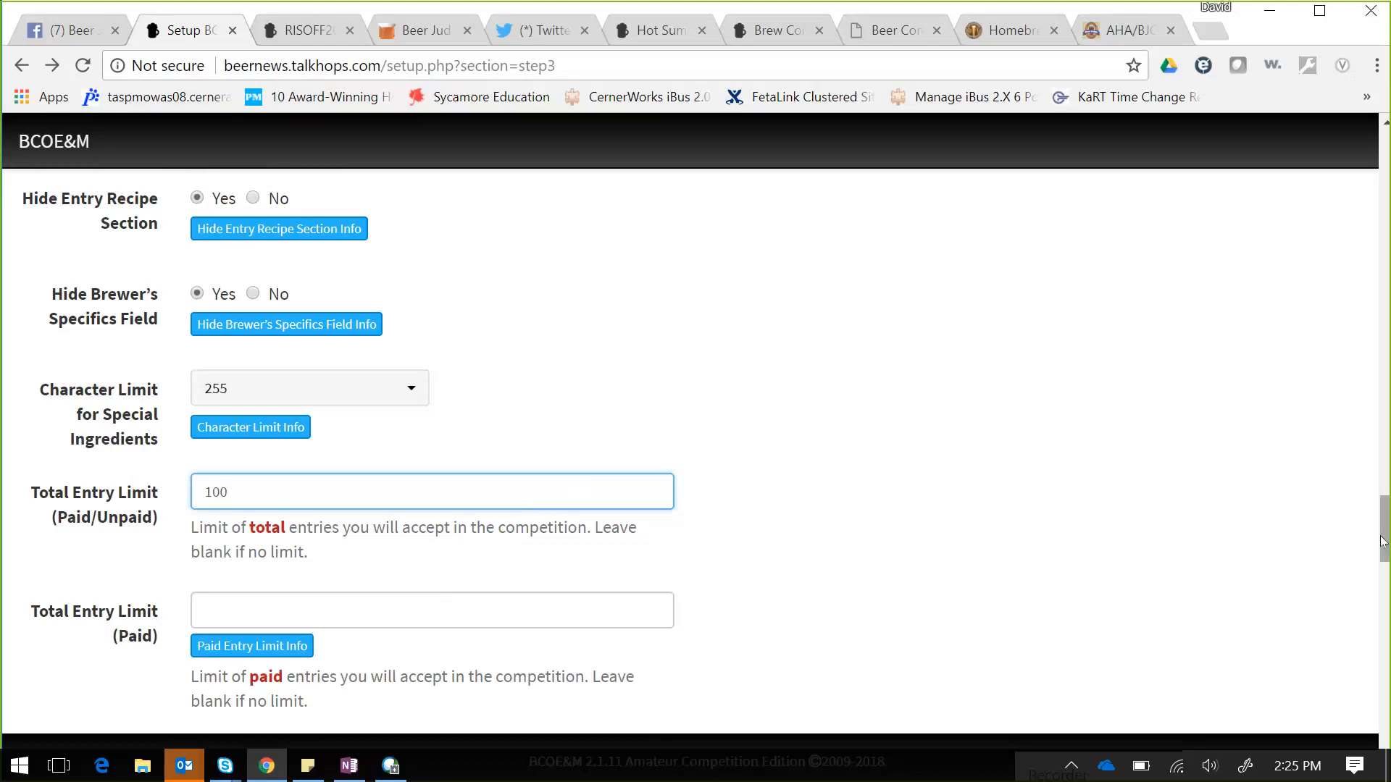
pyautogui.moveTo(1382, 543); pyautogui.dragTo(1382, 547)
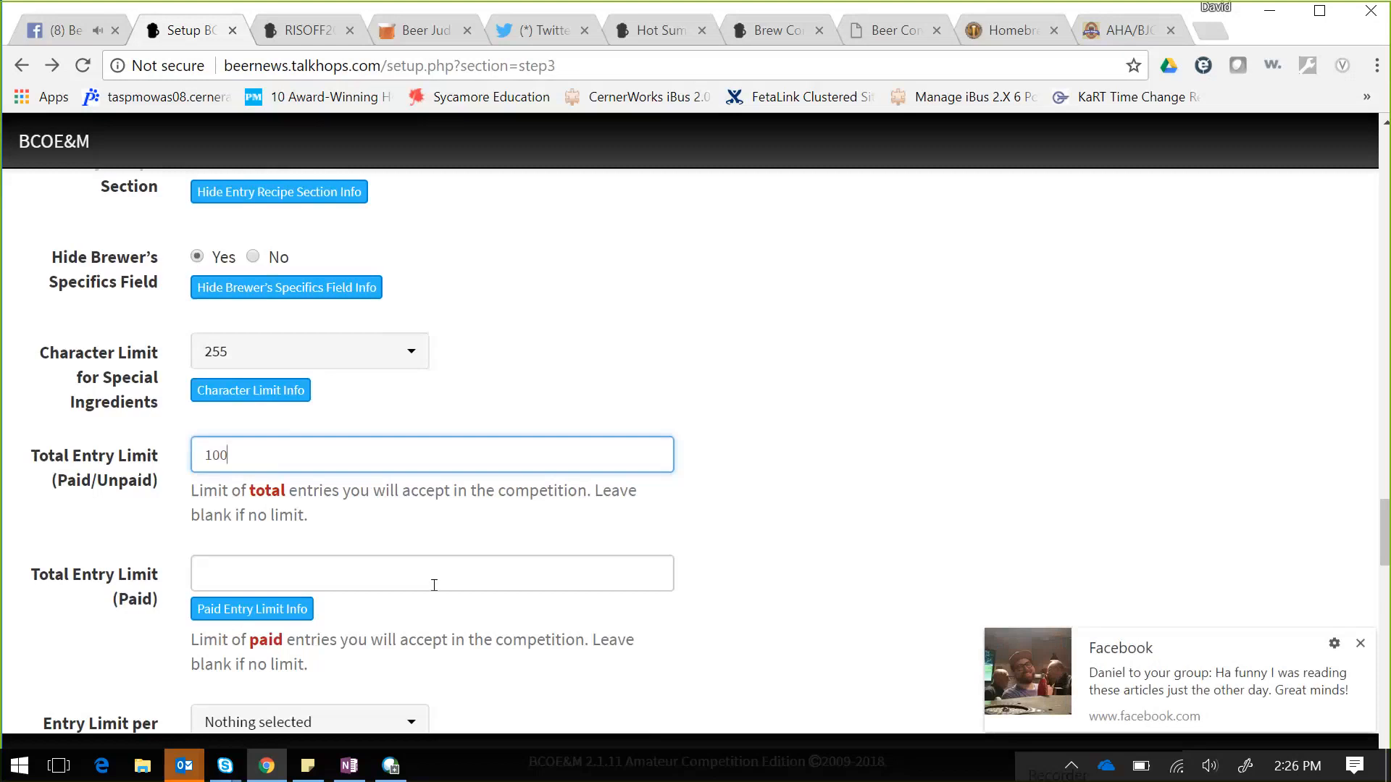
pyautogui.click(408, 576)
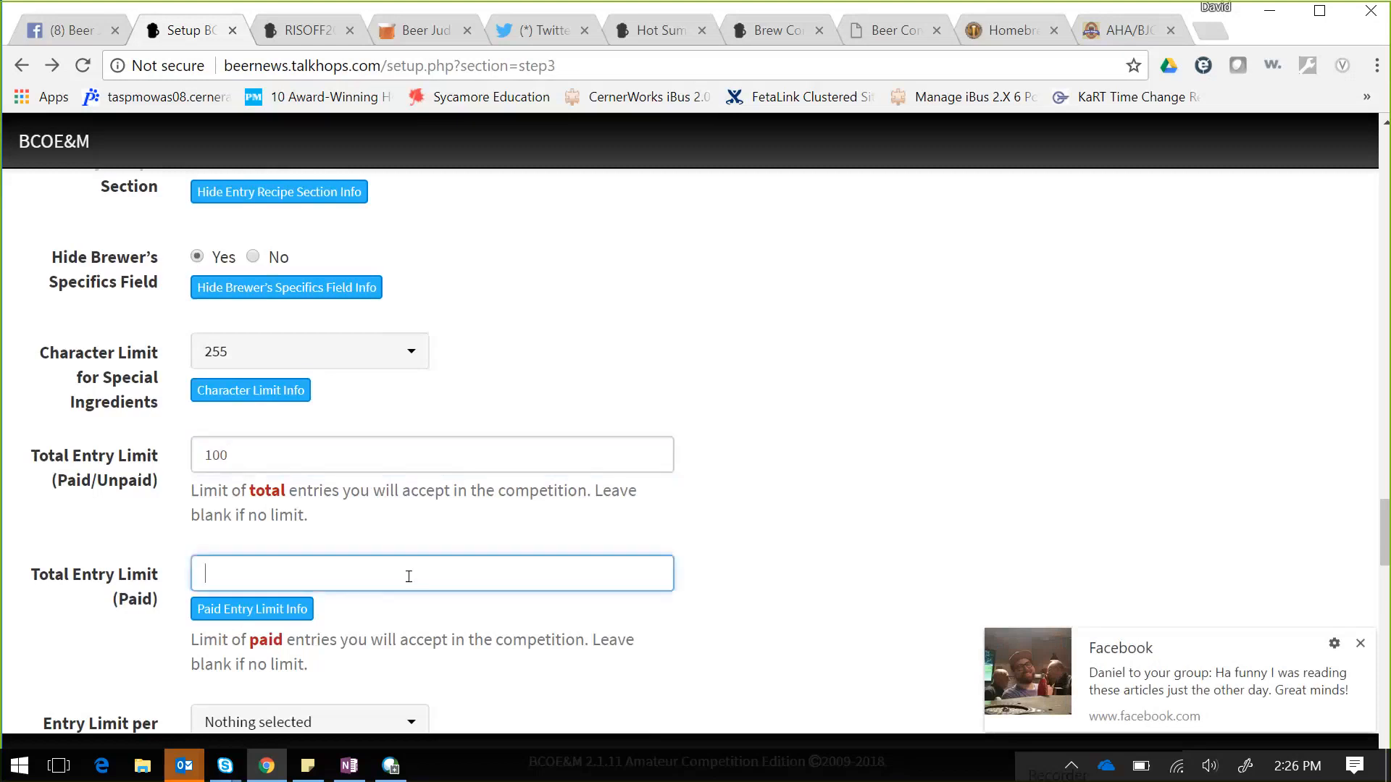
pyautogui.write('100')
pyautogui.moveTo(1385, 527); pyautogui.dragTo(1385, 533)
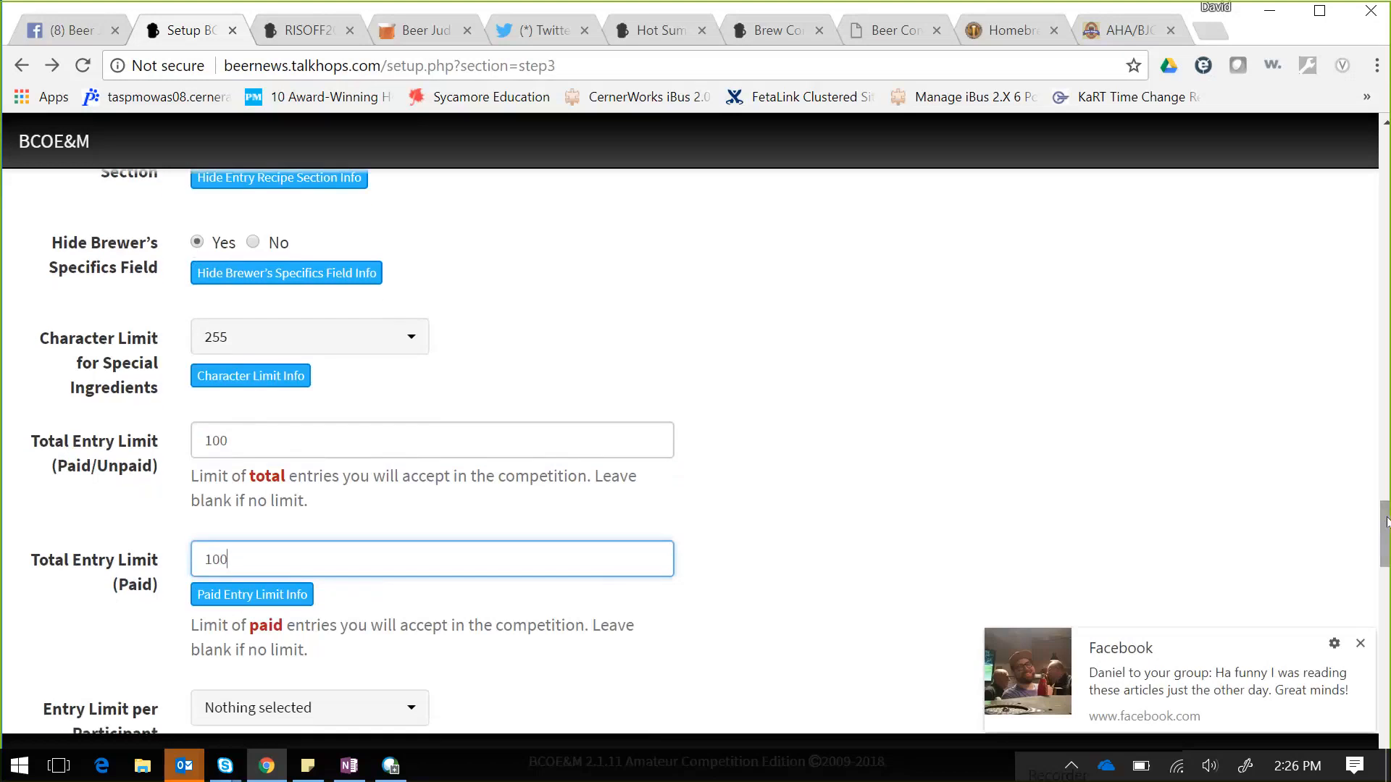
pyautogui.moveTo(1385, 522); pyautogui.dragTo(1385, 565)
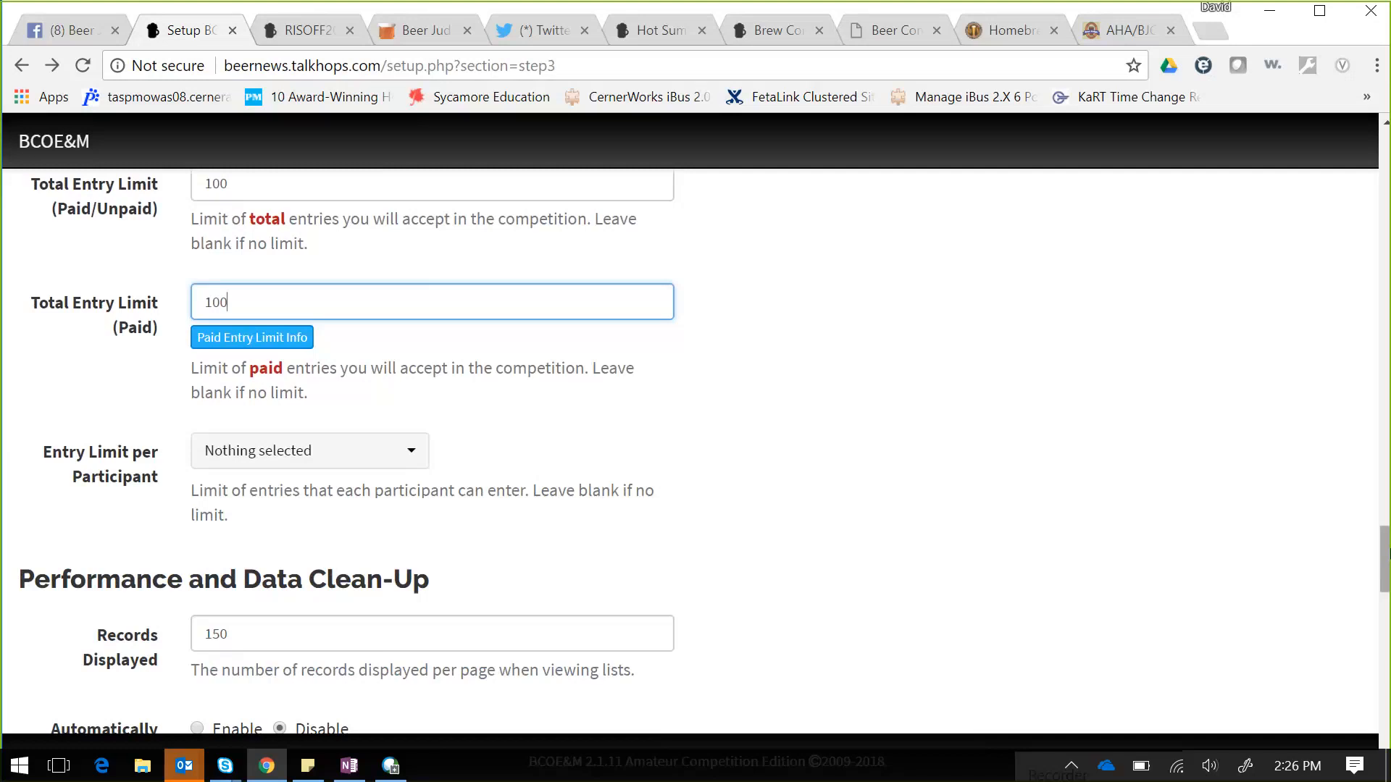
pyautogui.moveTo(1385, 556); pyautogui.dragTo(1385, 559)
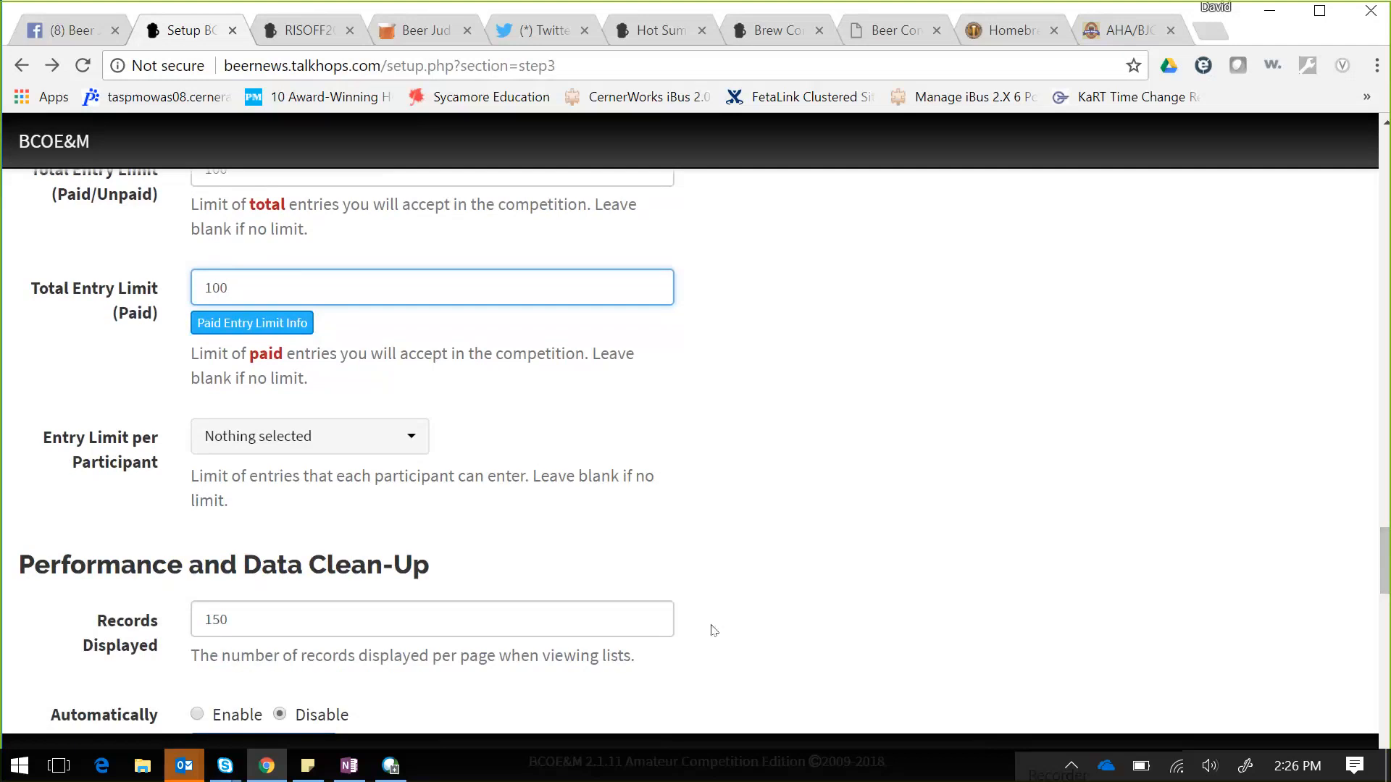
pyautogui.moveTo(1385, 561); pyautogui.dragTo(1387, 588)
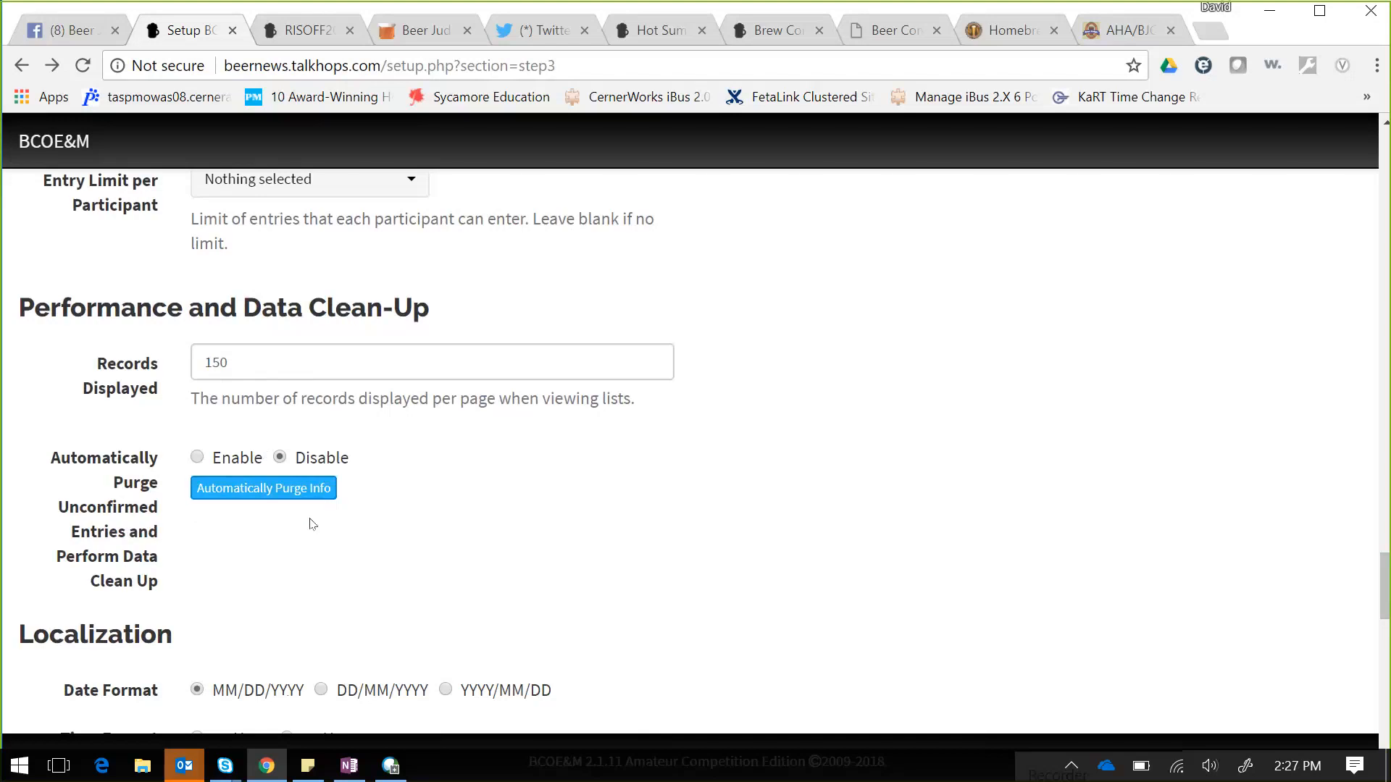
# - Review the Automatically Purge explanation, then set Time Zone to (GMT -6:00) Central Time (US & Canada)
pyautogui.click(301, 484)
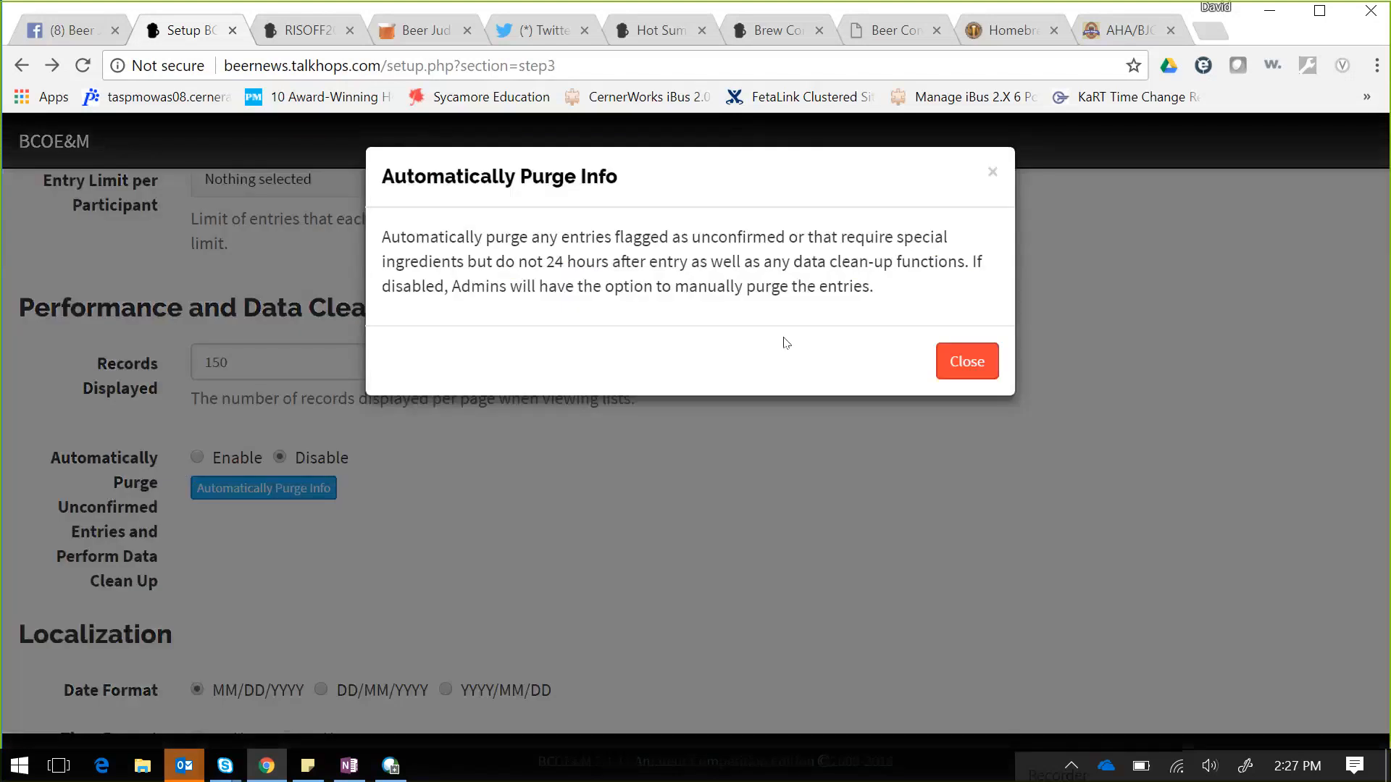
pyautogui.click(992, 172)
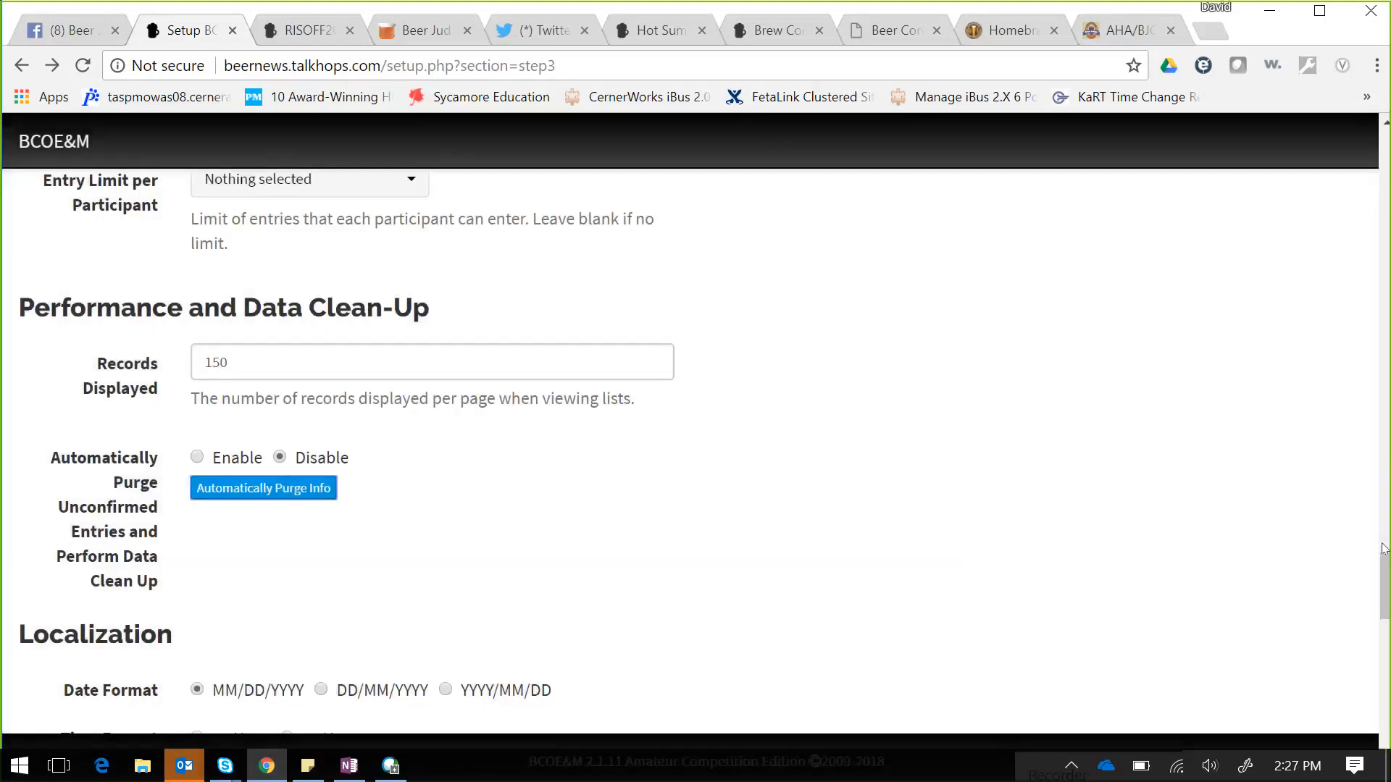
pyautogui.moveTo(1386, 575); pyautogui.dragTo(1386, 599)
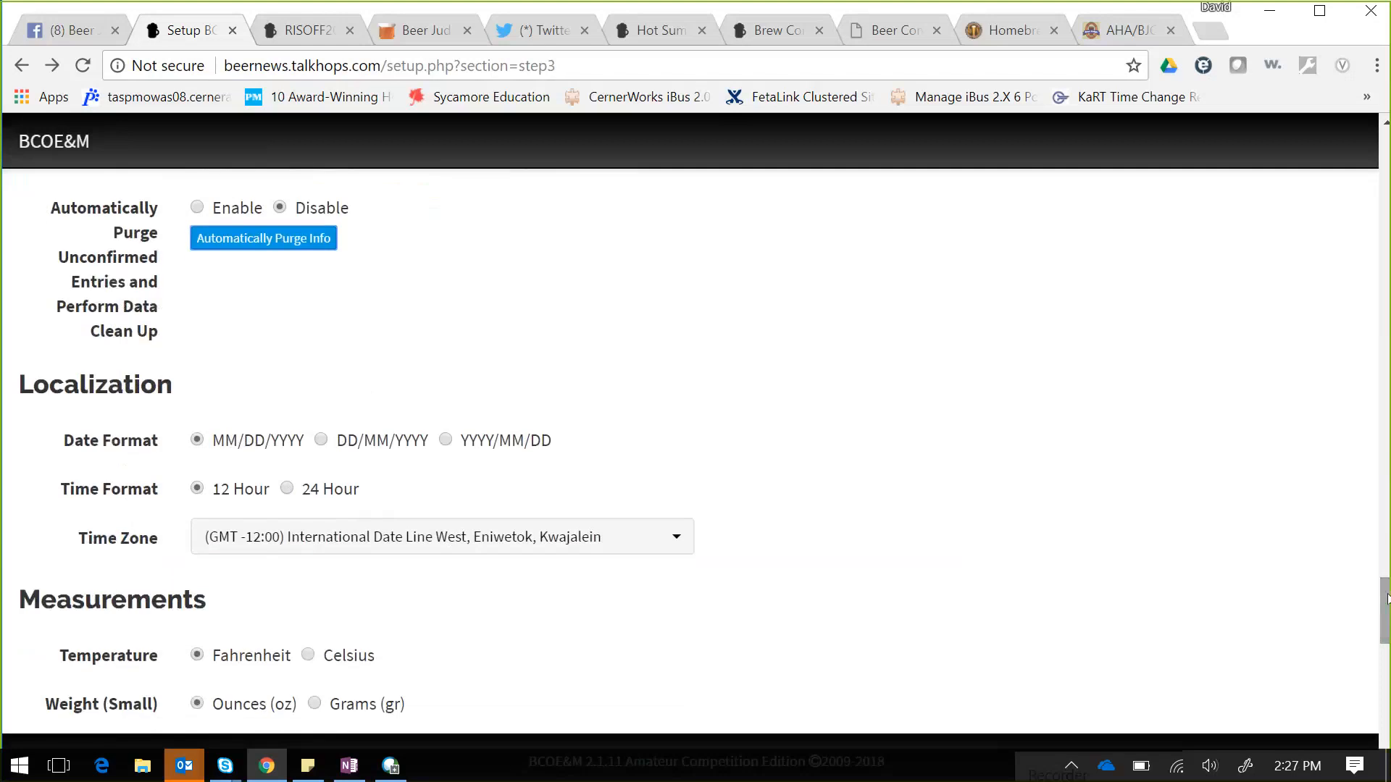
pyautogui.click(672, 539)
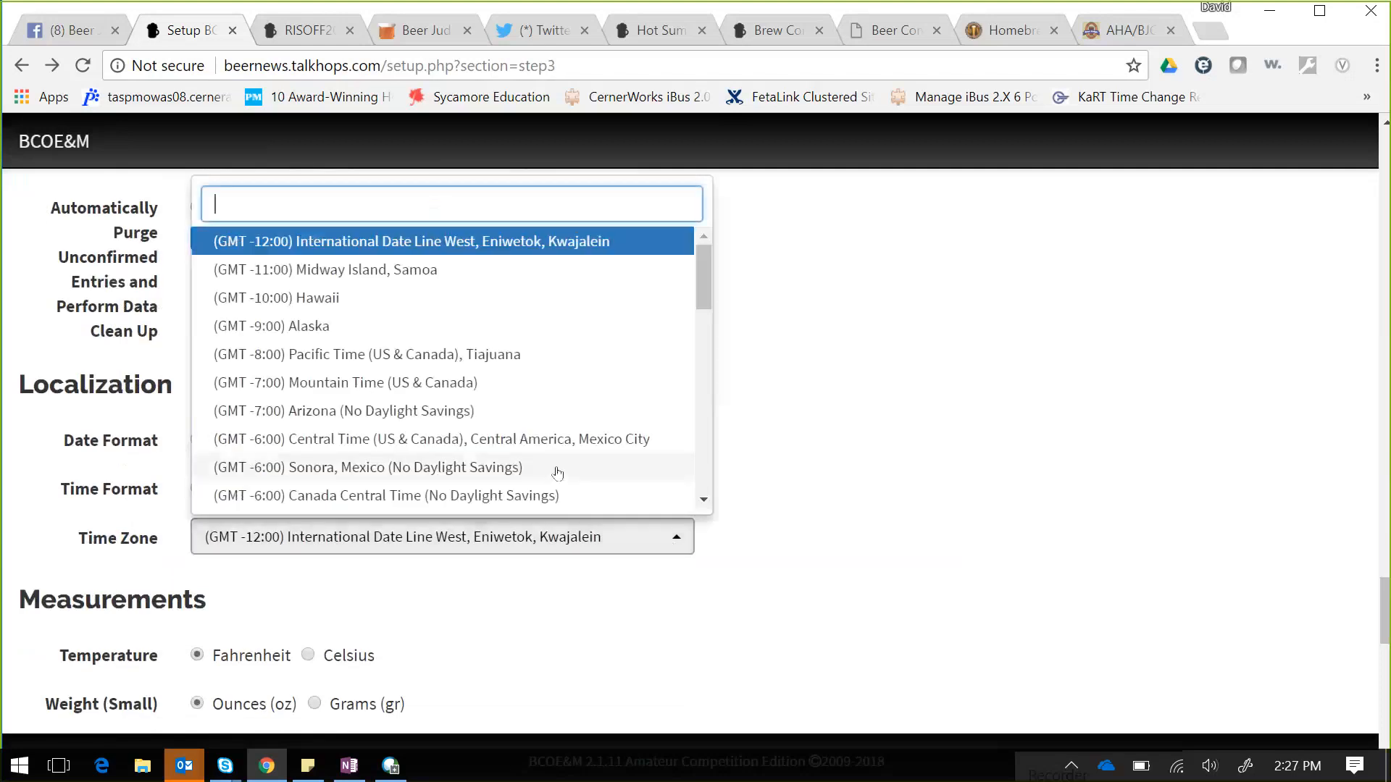
pyautogui.click(536, 439)
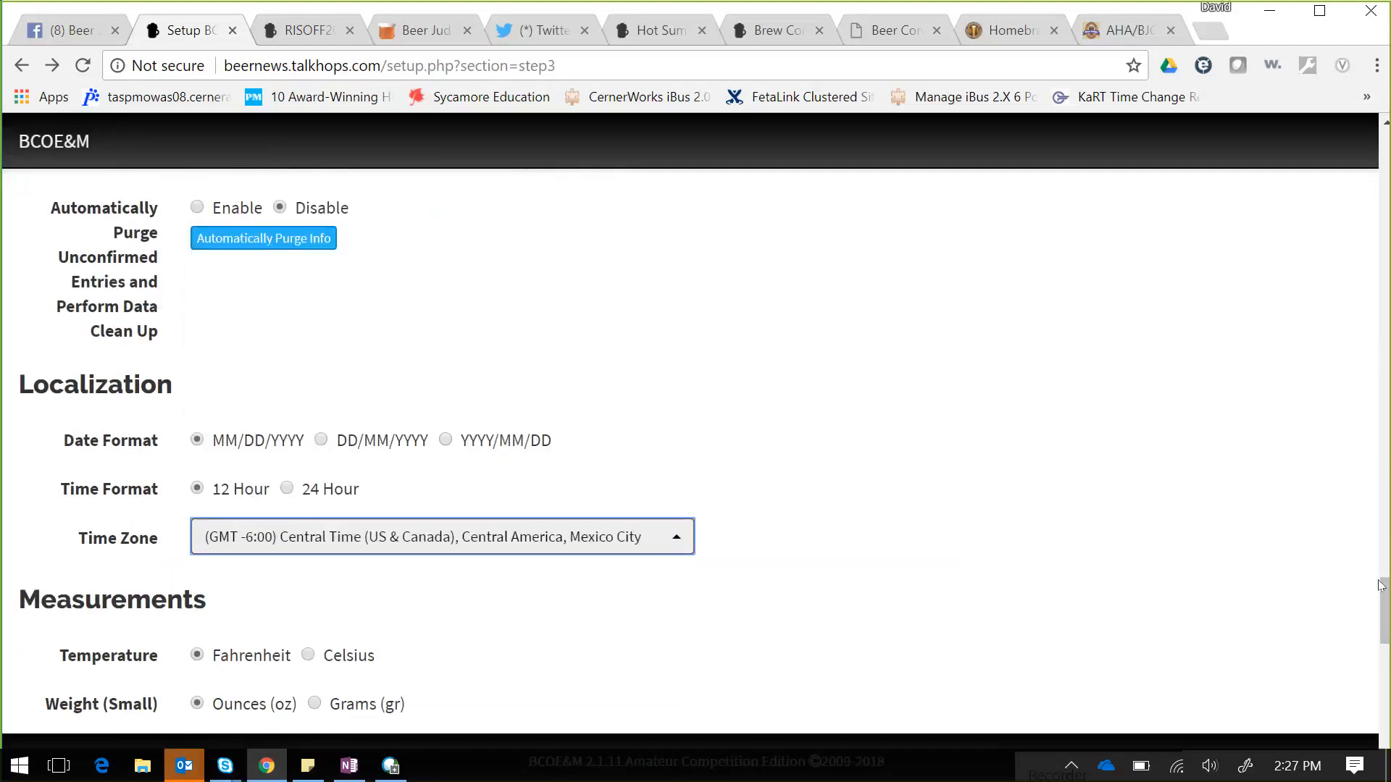
pyautogui.moveTo(1382, 595); pyautogui.dragTo(1384, 632)
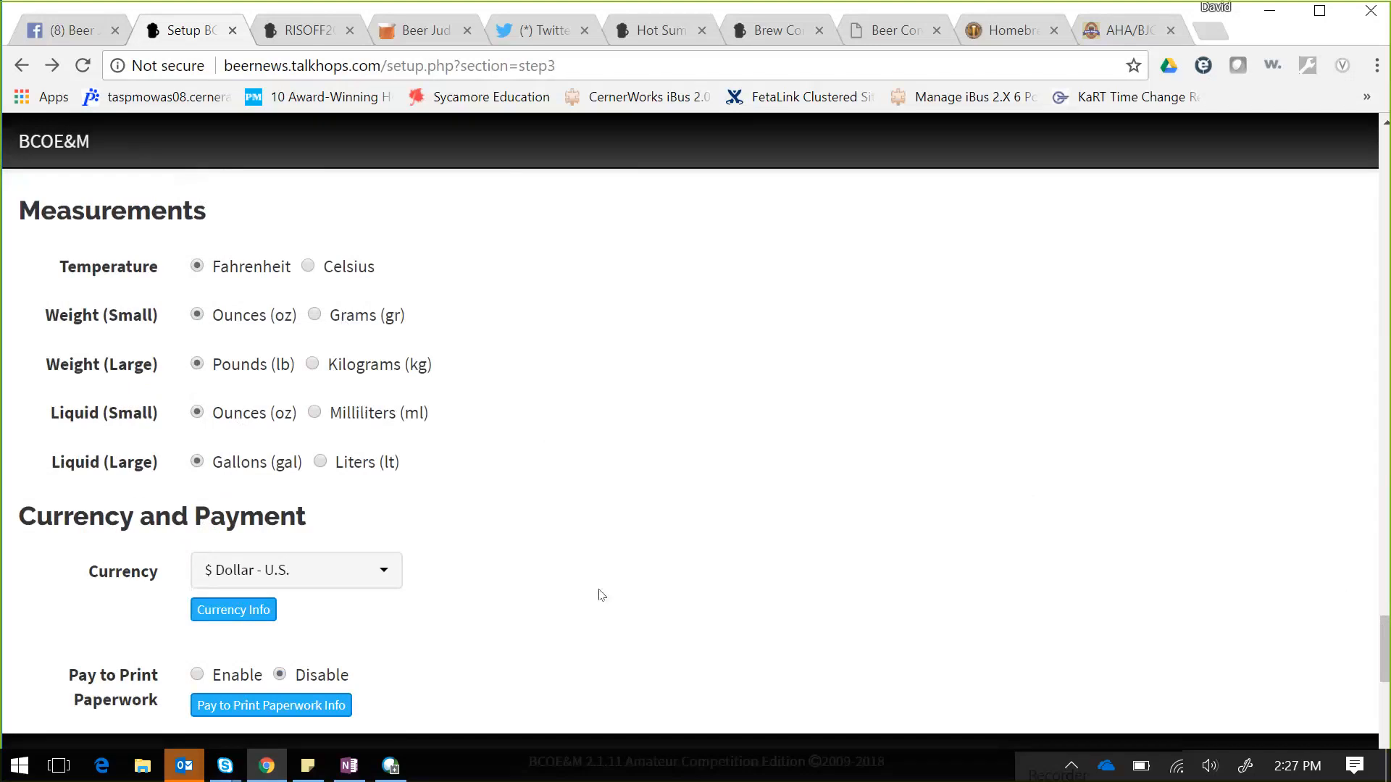
pyautogui.click(387, 567)
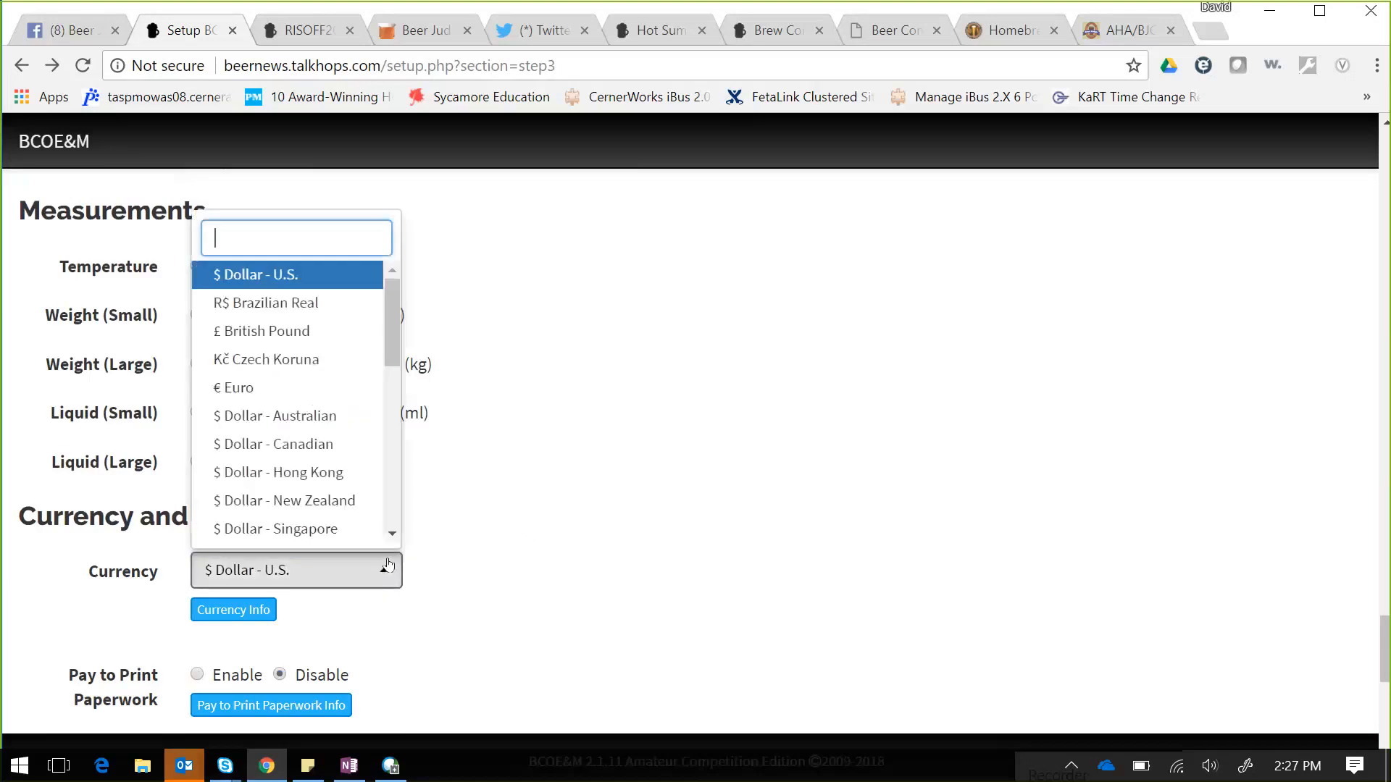
pyautogui.click(388, 567)
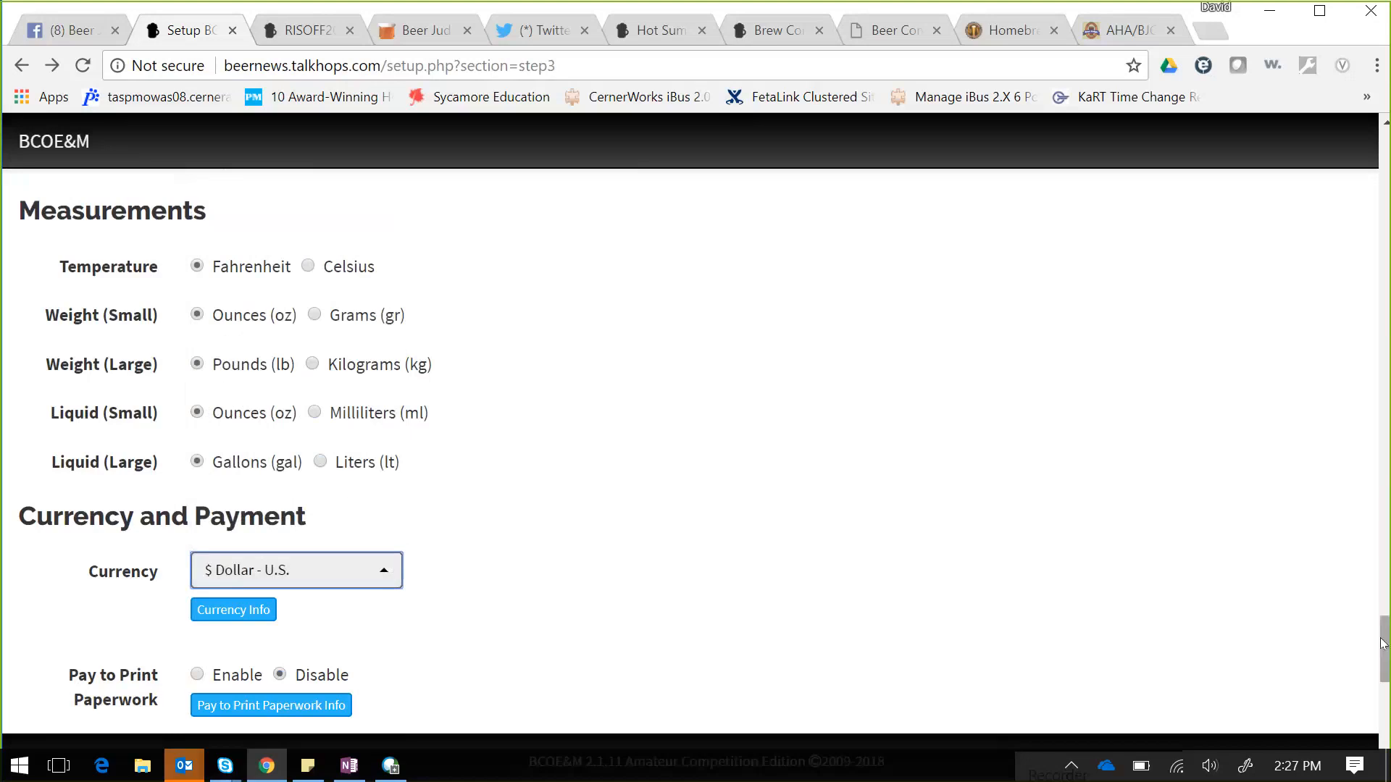
pyautogui.moveTo(1383, 643); pyautogui.dragTo(1384, 686)
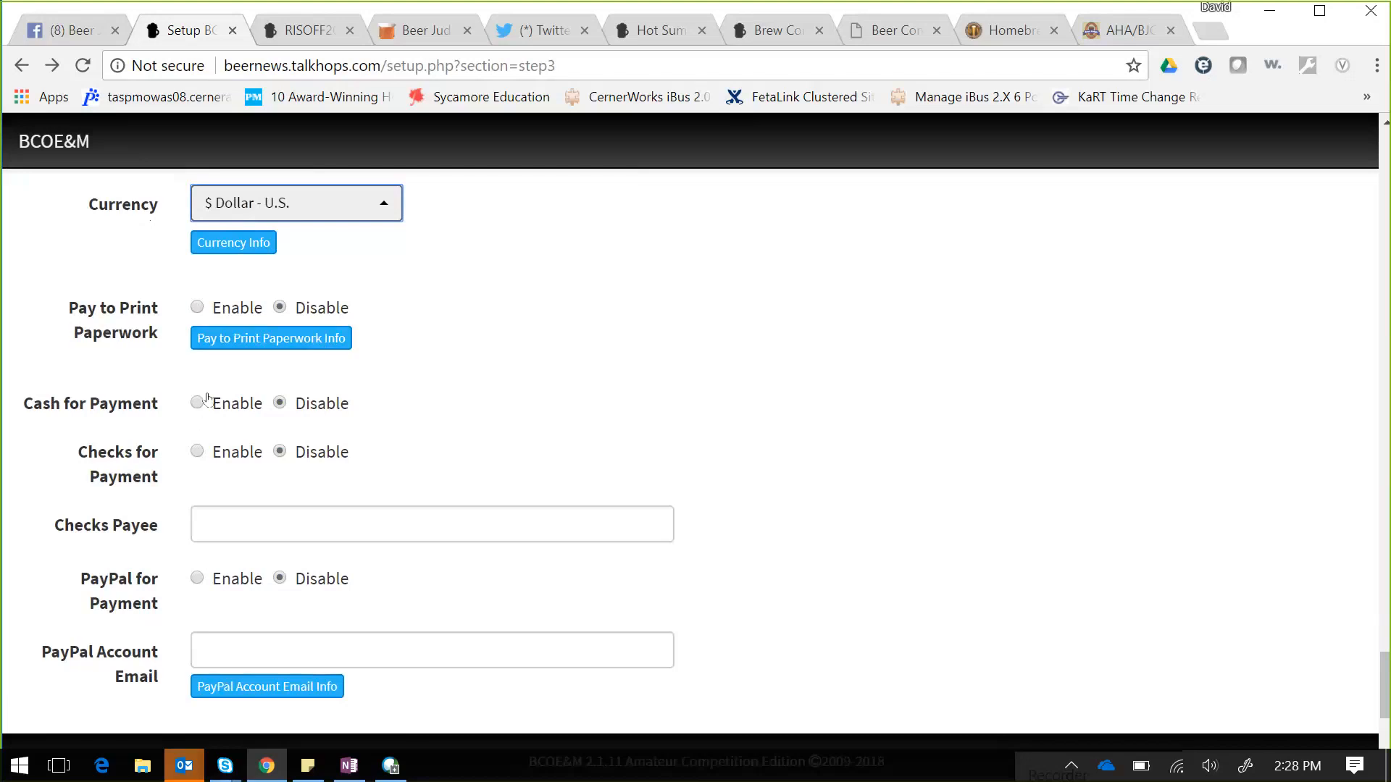
# - Review the PayPal IPN info and setup details, then enable Checkout Fees Paid by Entrant
pyautogui.click(263, 531)
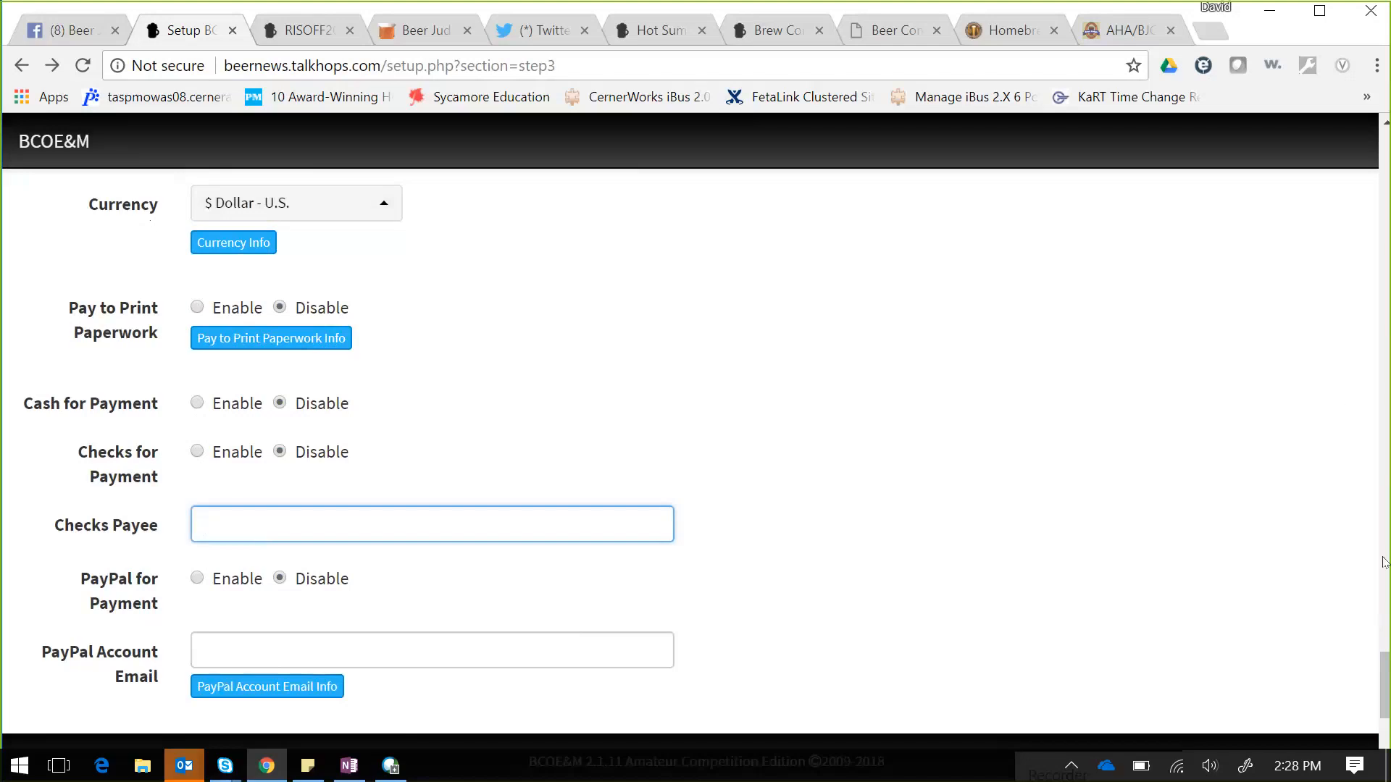
pyautogui.moveTo(1384, 670); pyautogui.dragTo(1385, 681)
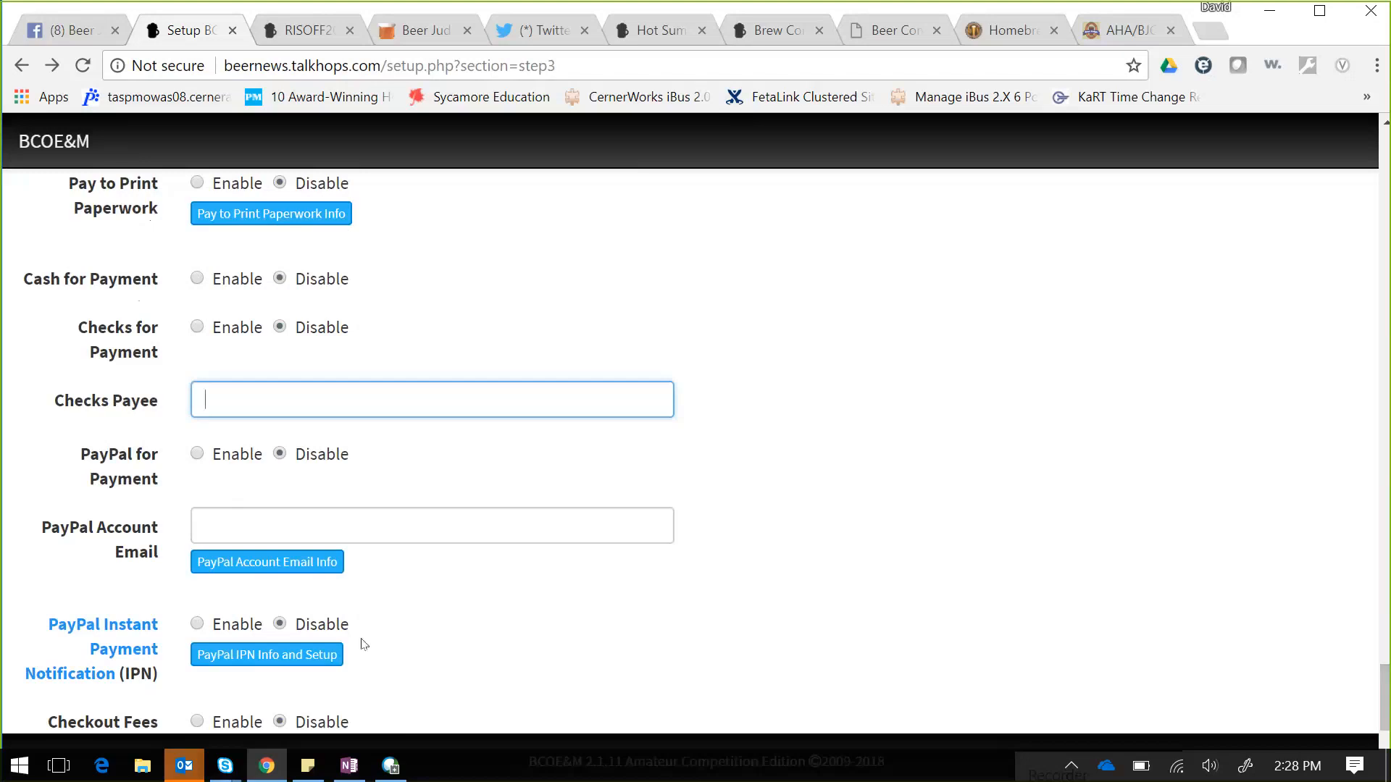
pyautogui.click(282, 665)
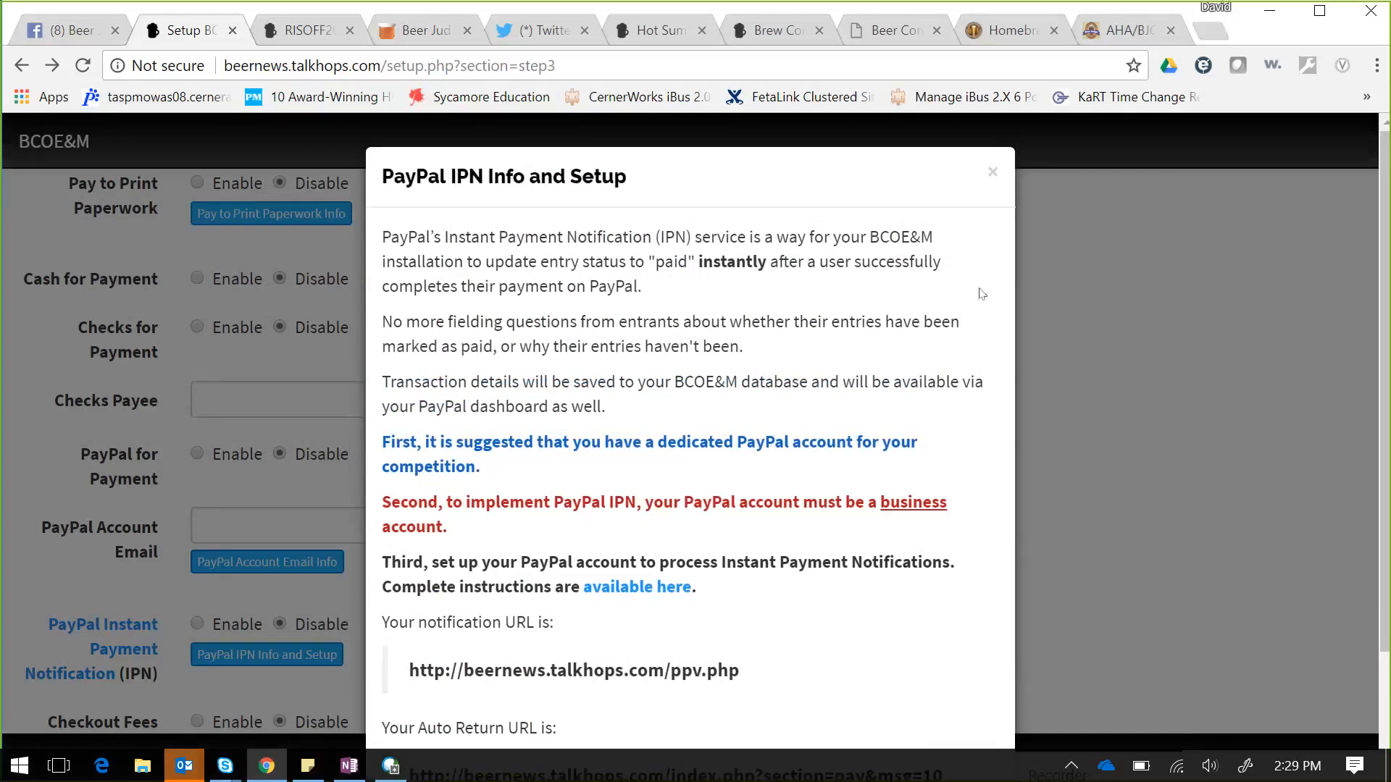
pyautogui.click(986, 179)
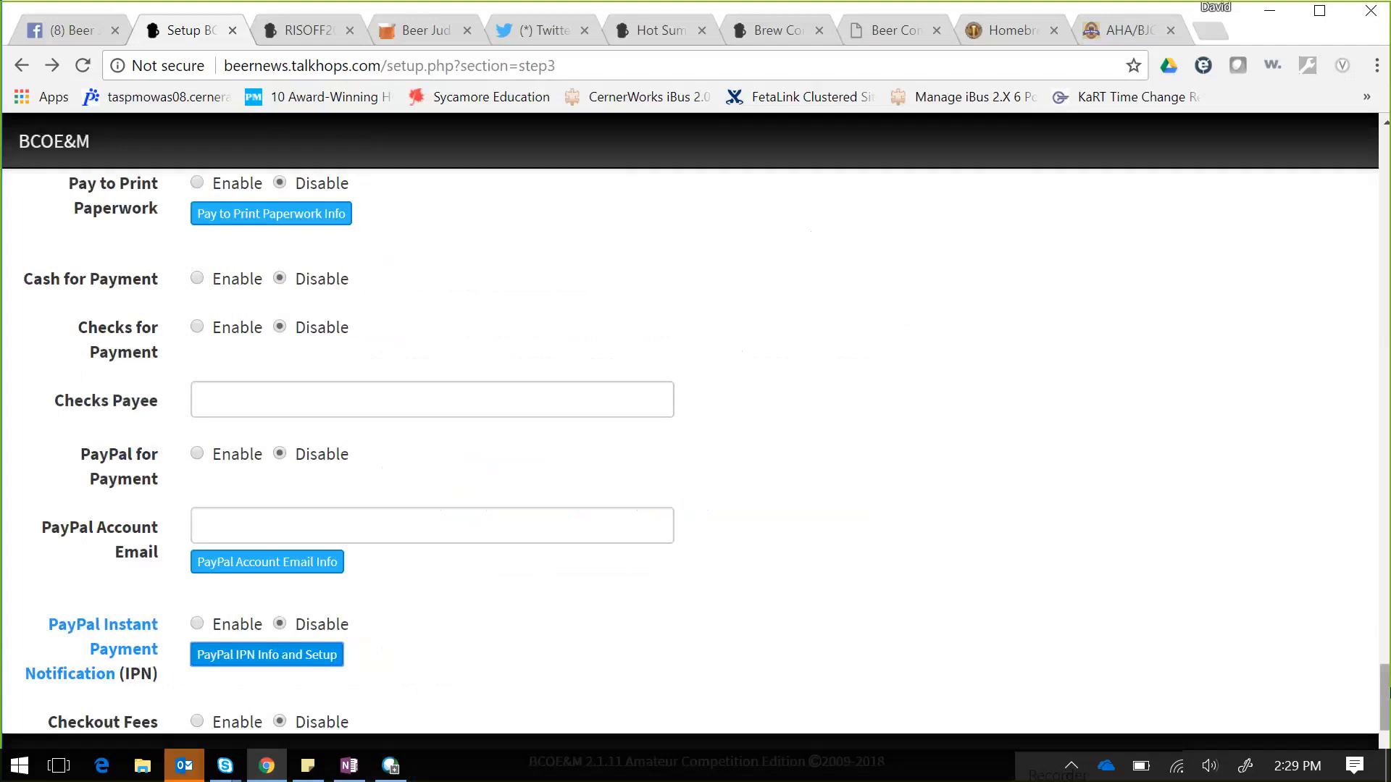
pyautogui.scroll(-1, 1384, 695)
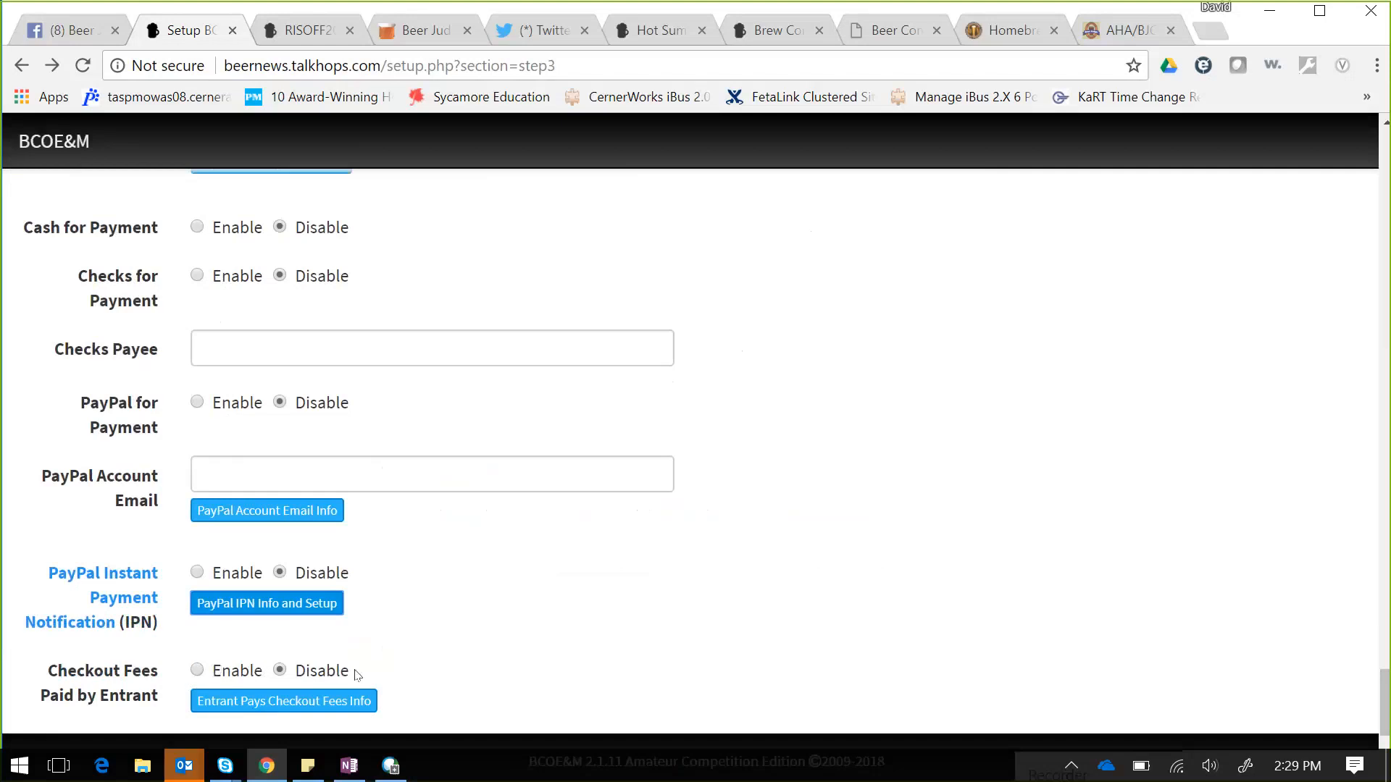
pyautogui.click(198, 670)
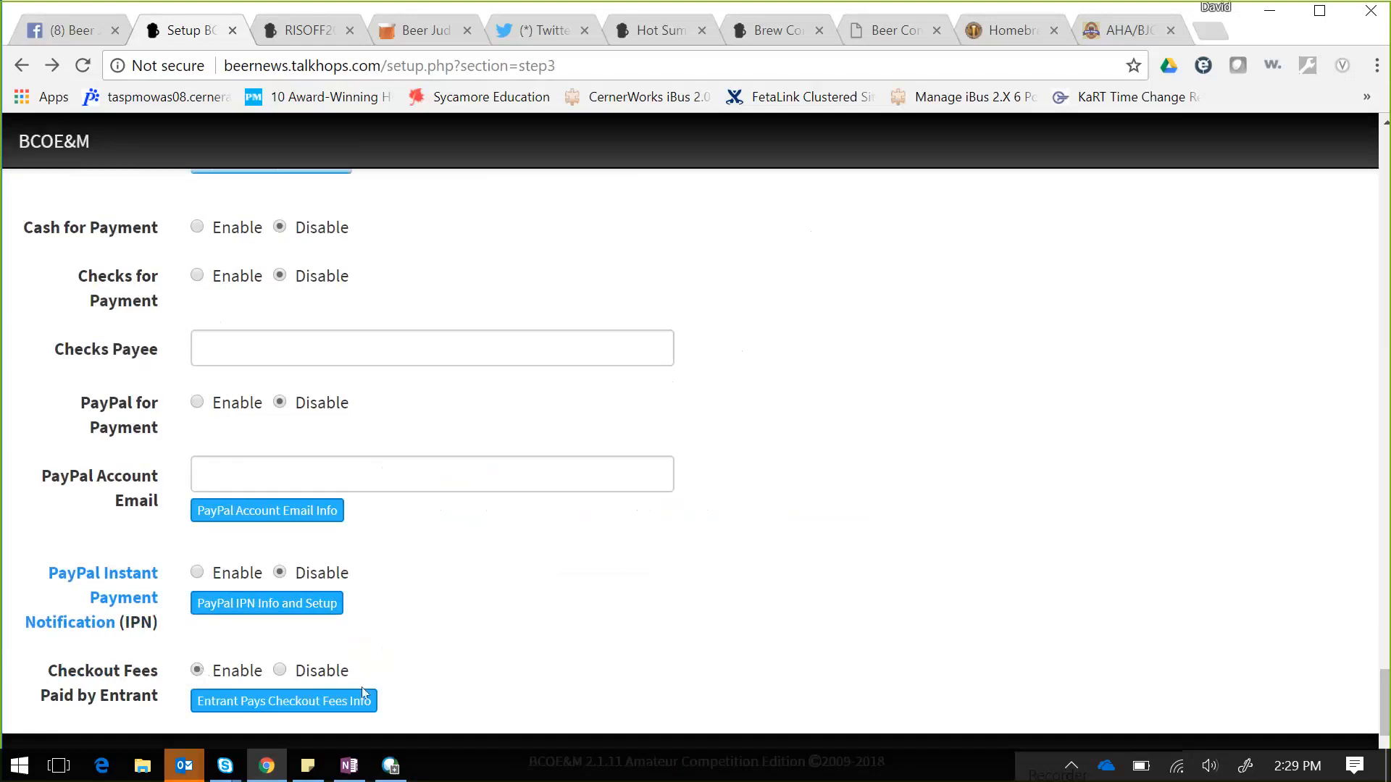
pyautogui.moveTo(1381, 717); pyautogui.dragTo(1382, 746)
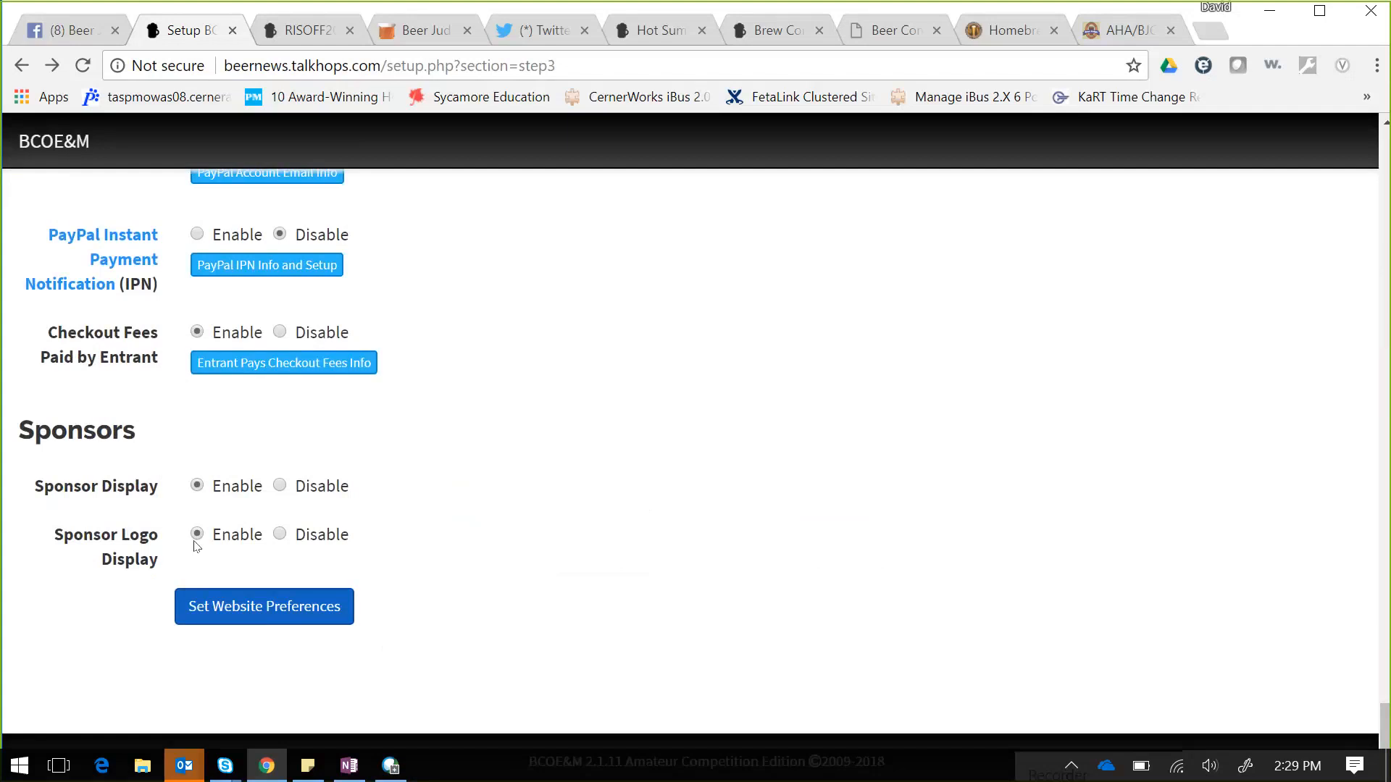
# - Save the website preferences and continue to the competition info step
pyautogui.click(258, 611)
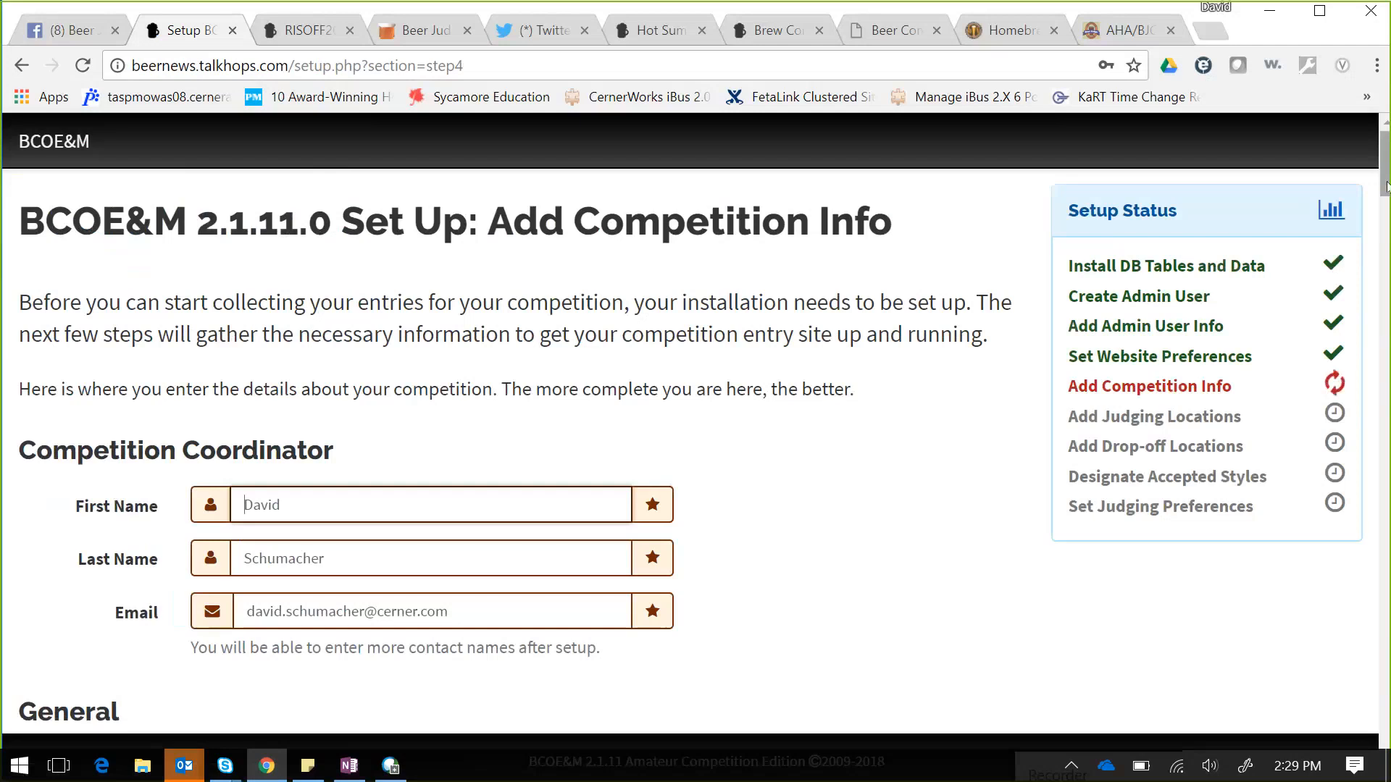
pyautogui.moveTo(1387, 185); pyautogui.dragTo(1386, 203)
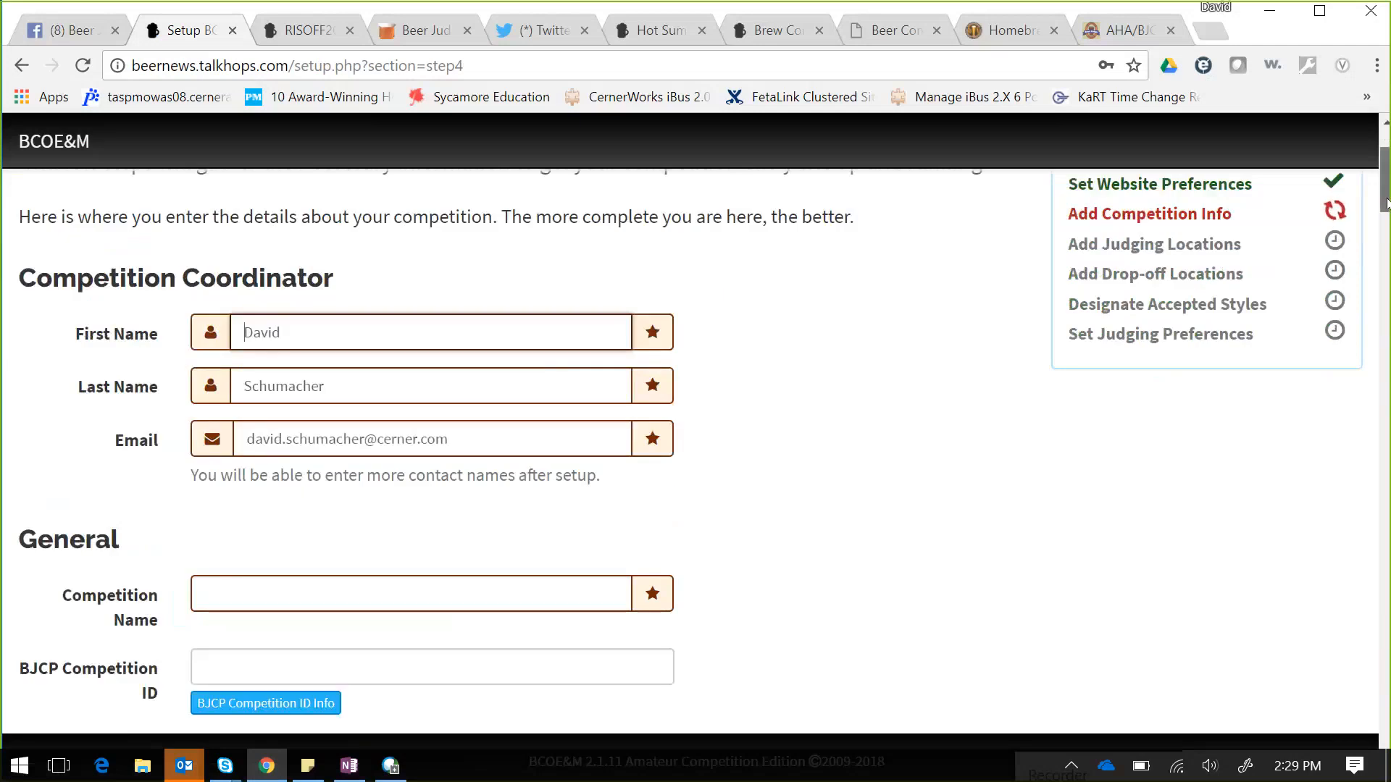
pyautogui.moveTo(1387, 203); pyautogui.dragTo(1387, 220)
# - Enter 'Fake Competition' as the Competition Name
pyautogui.click(546, 432)
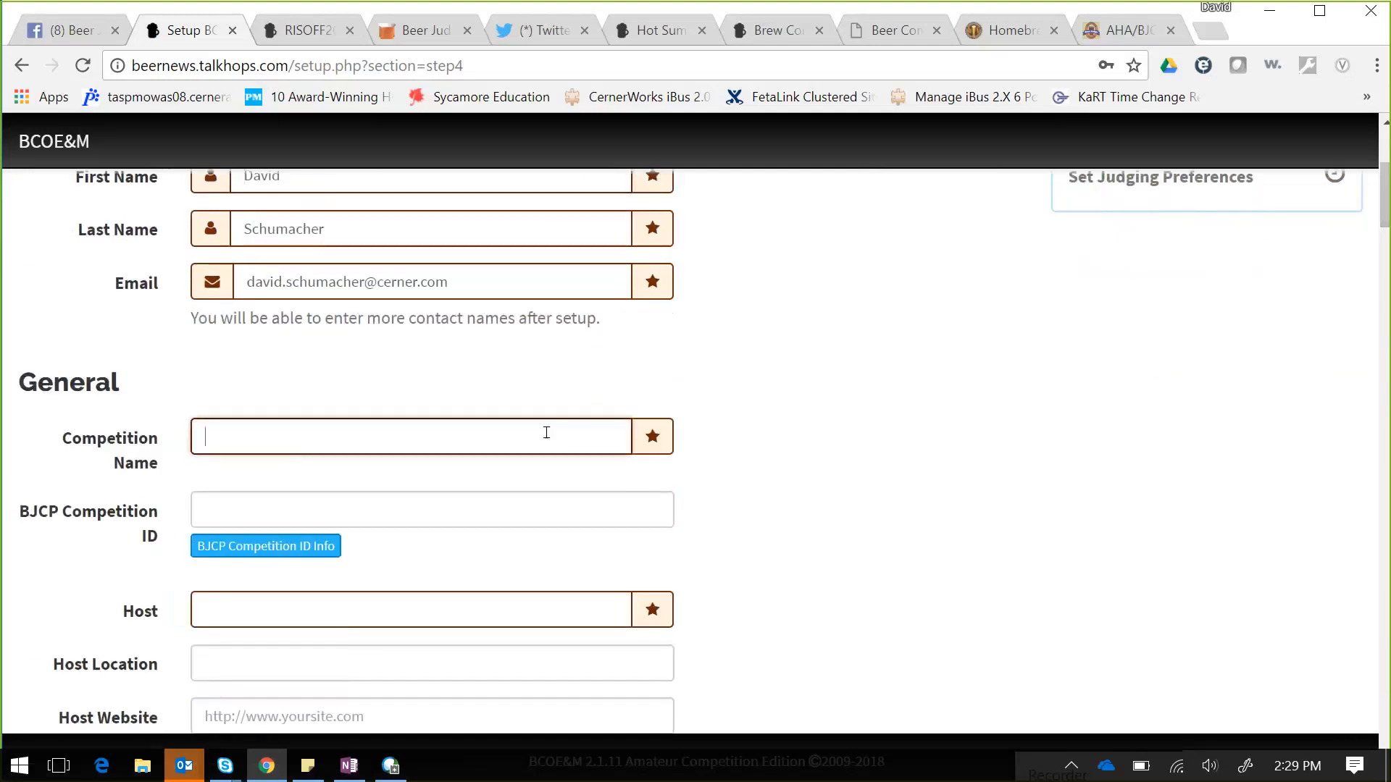
pyautogui.write('Fake Com')
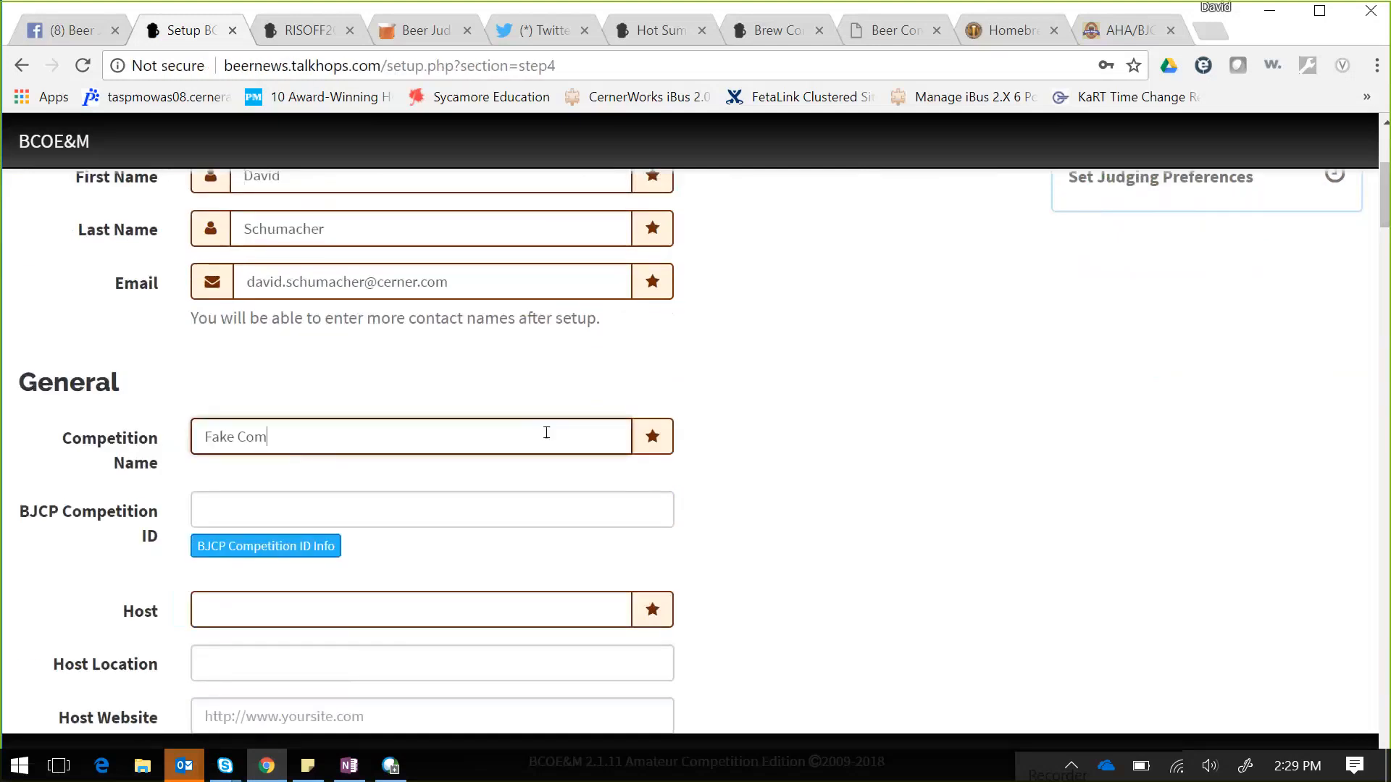
pyautogui.write('petition')
pyautogui.click(402, 511)
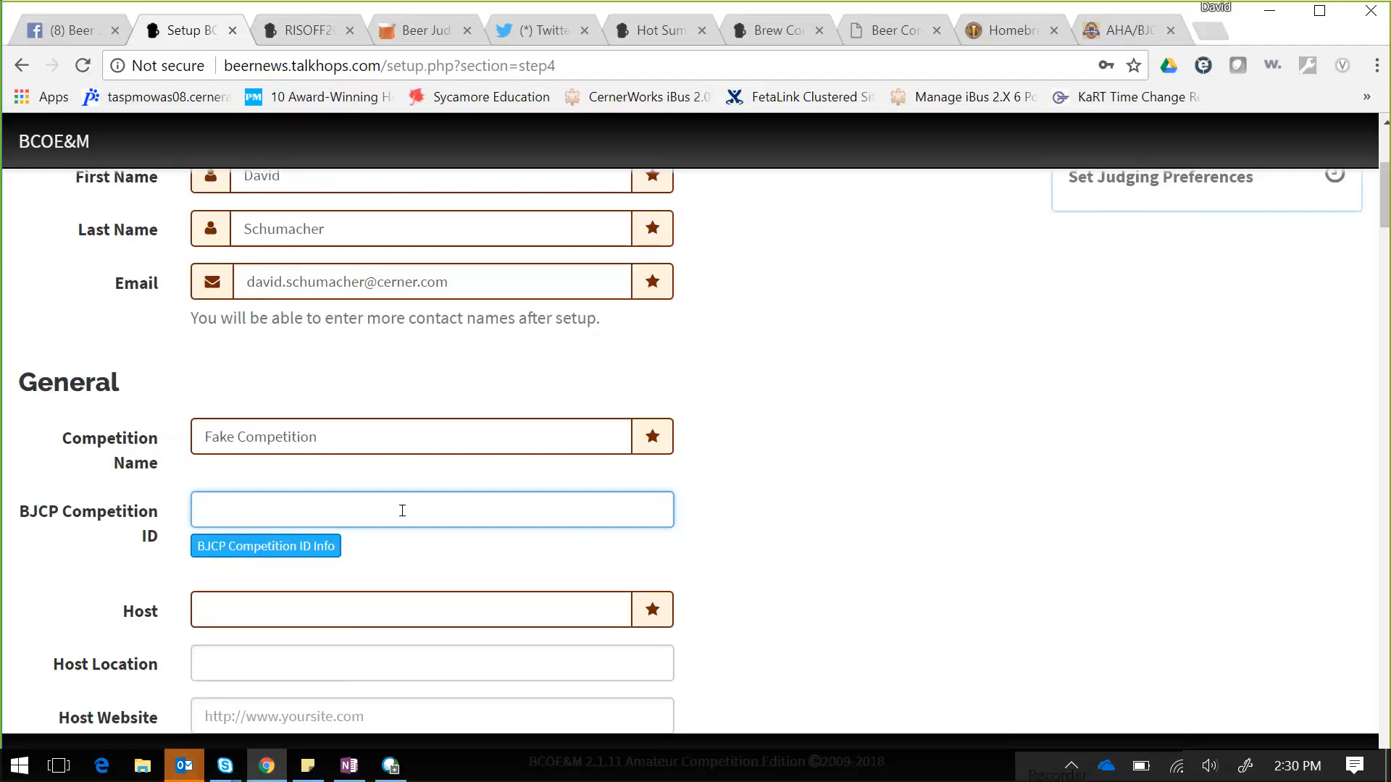
# - Fill in the host as Missouri Mashers using the saved autofill details
pyautogui.click(382, 612)
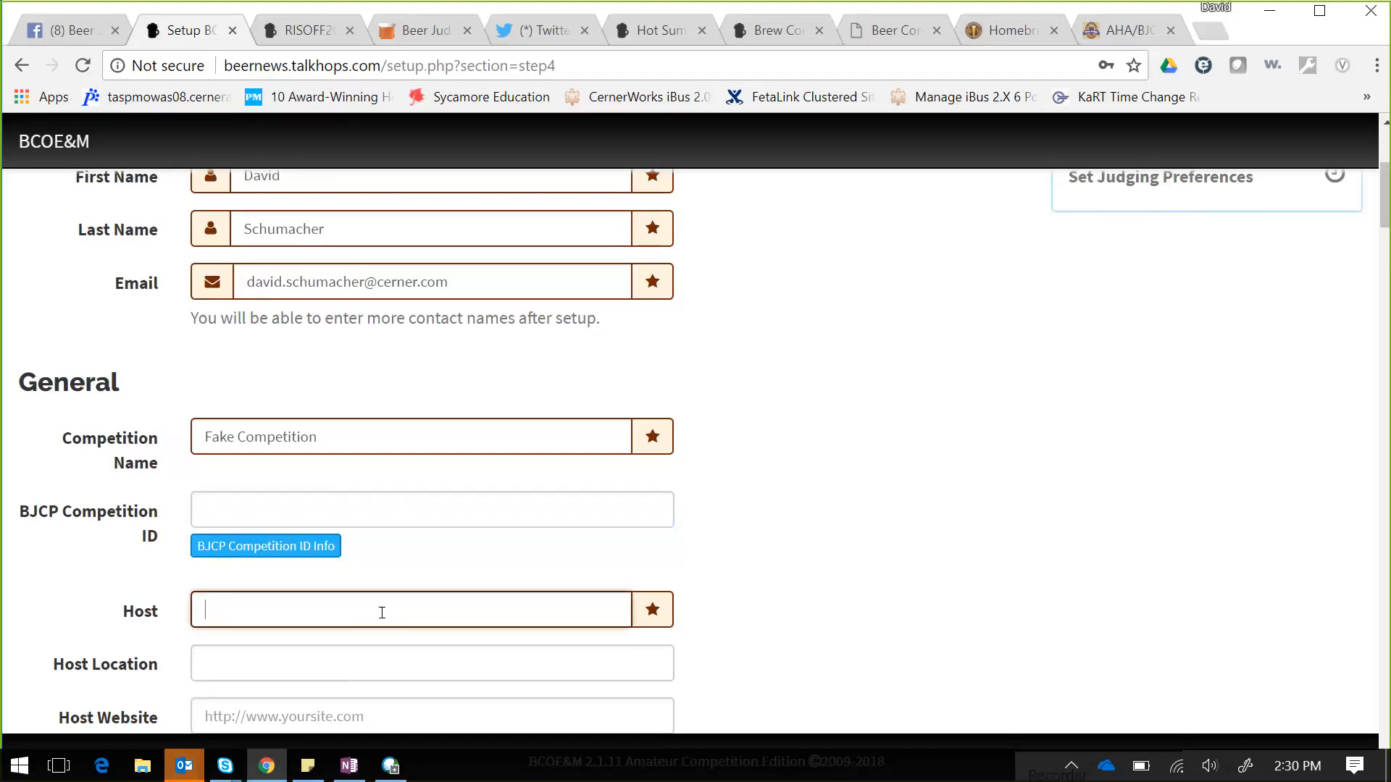
pyautogui.write('Missouri Mashers')
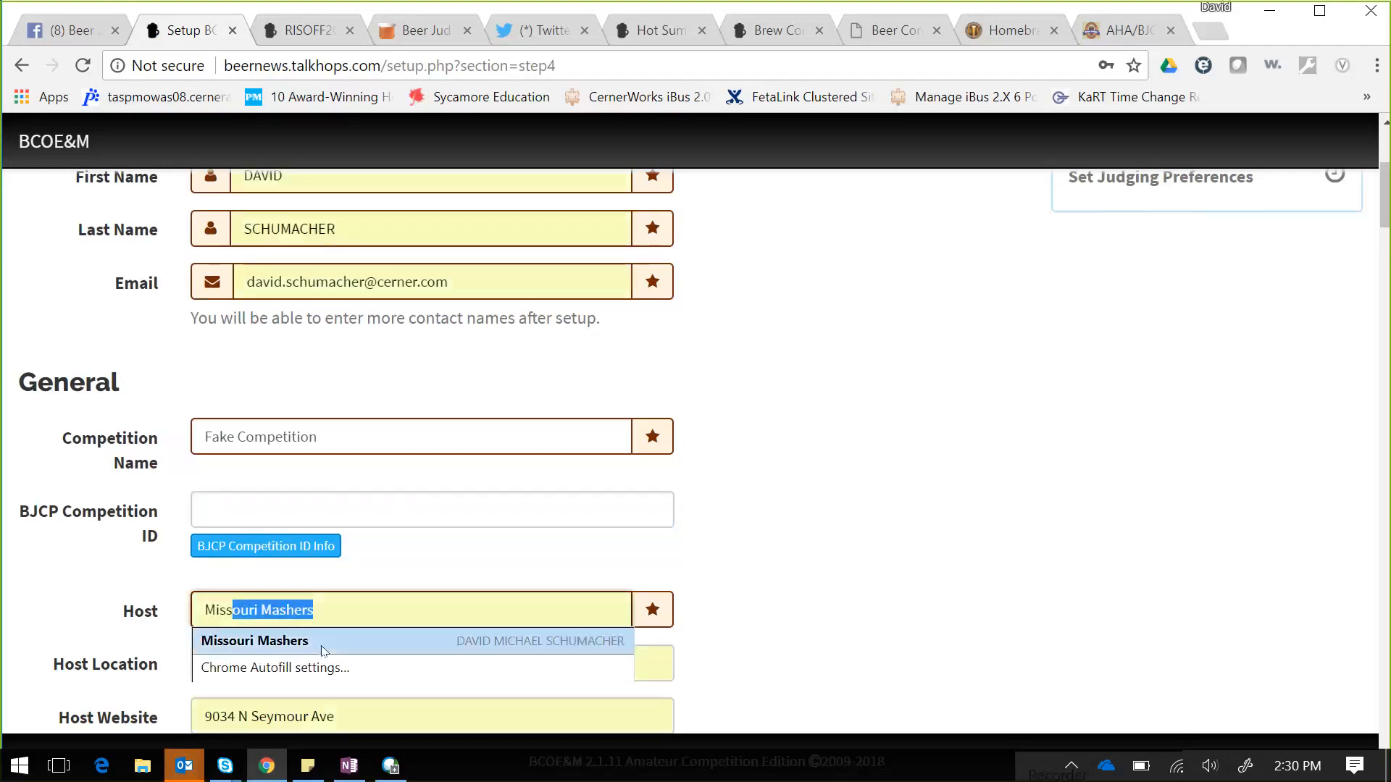
pyautogui.click(320, 642)
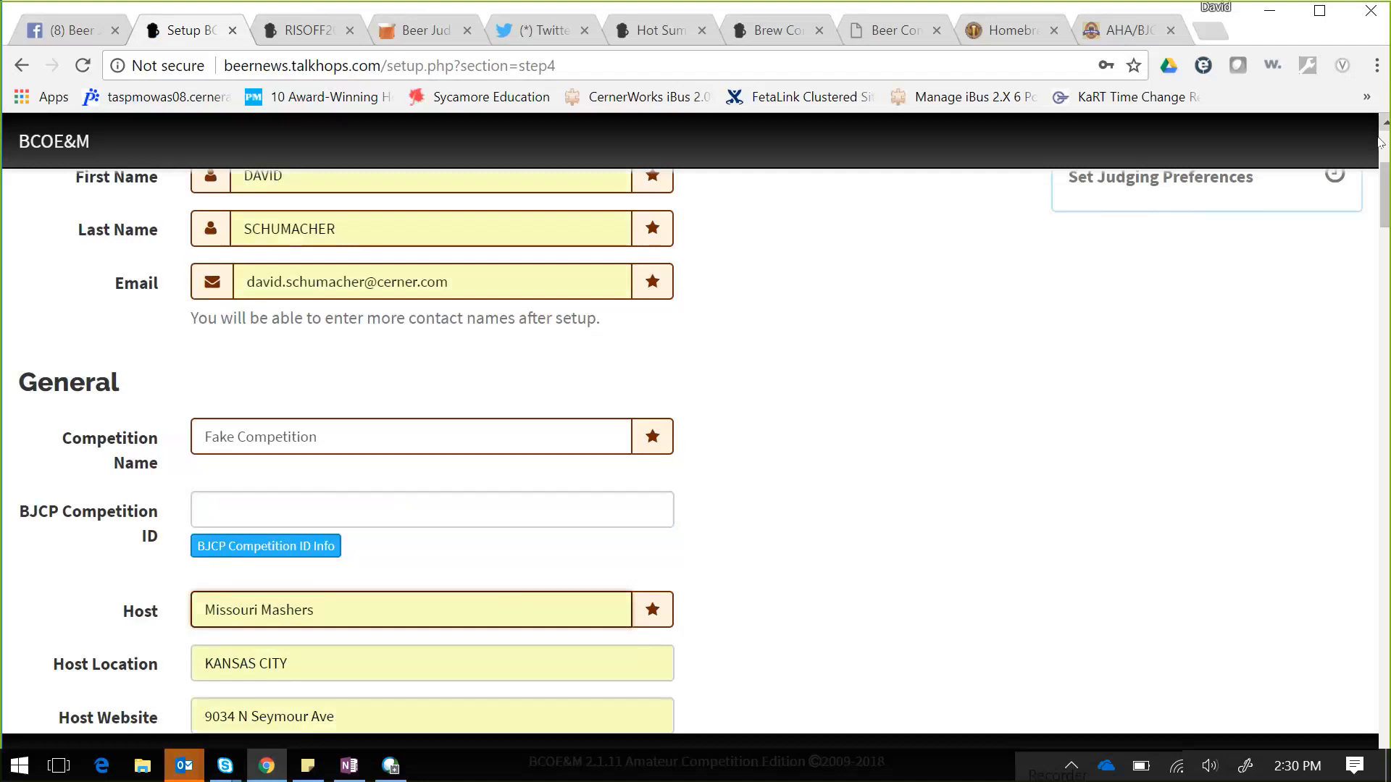
pyautogui.moveTo(1386, 207); pyautogui.dragTo(1385, 255)
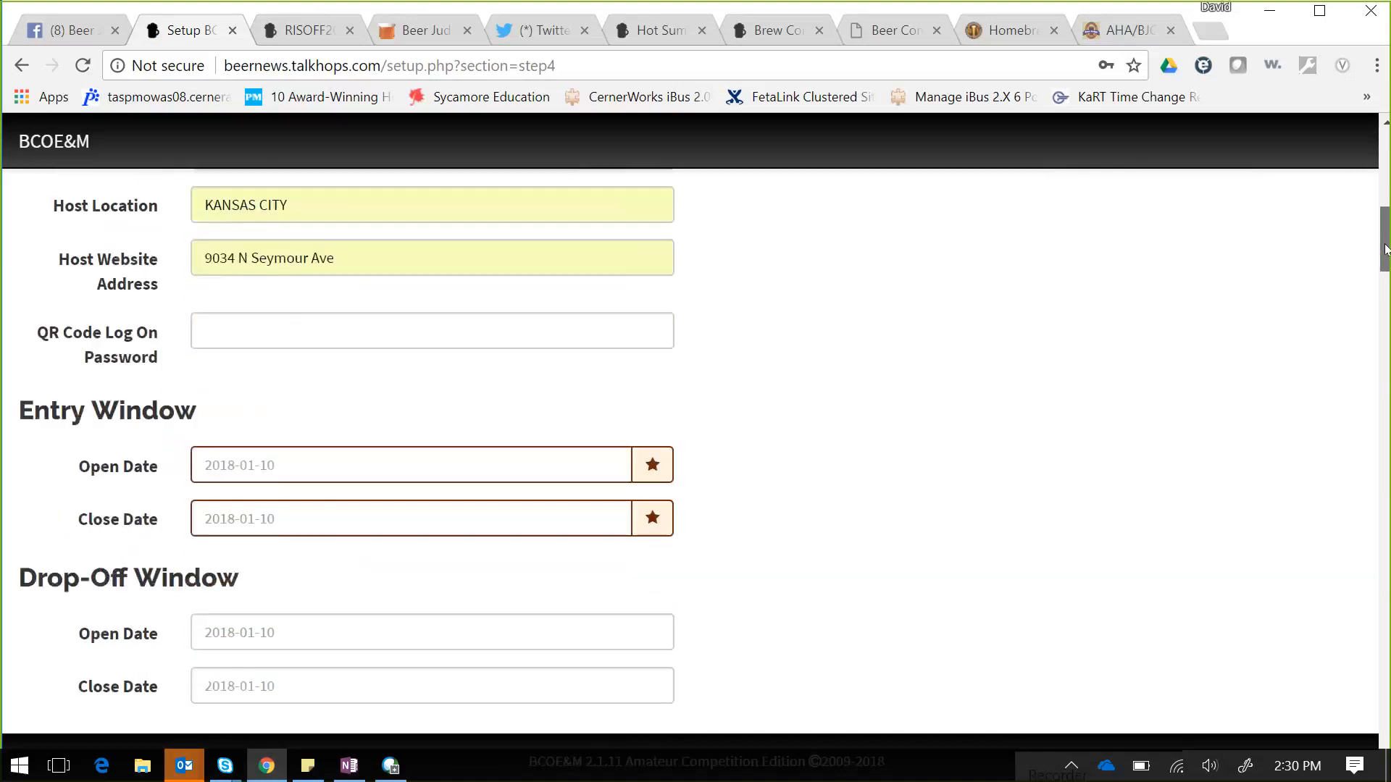
# - Enter a QR Code Log On password
pyautogui.click(272, 327)
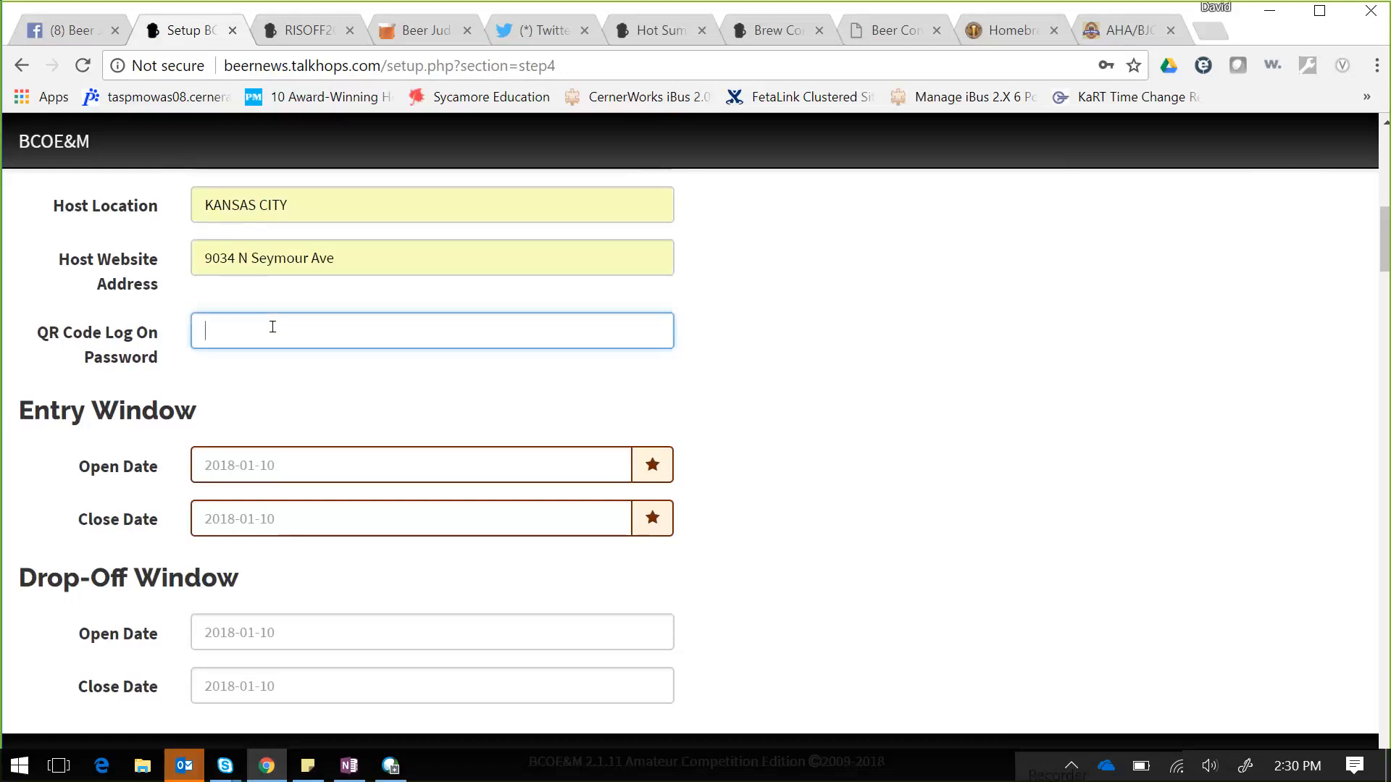
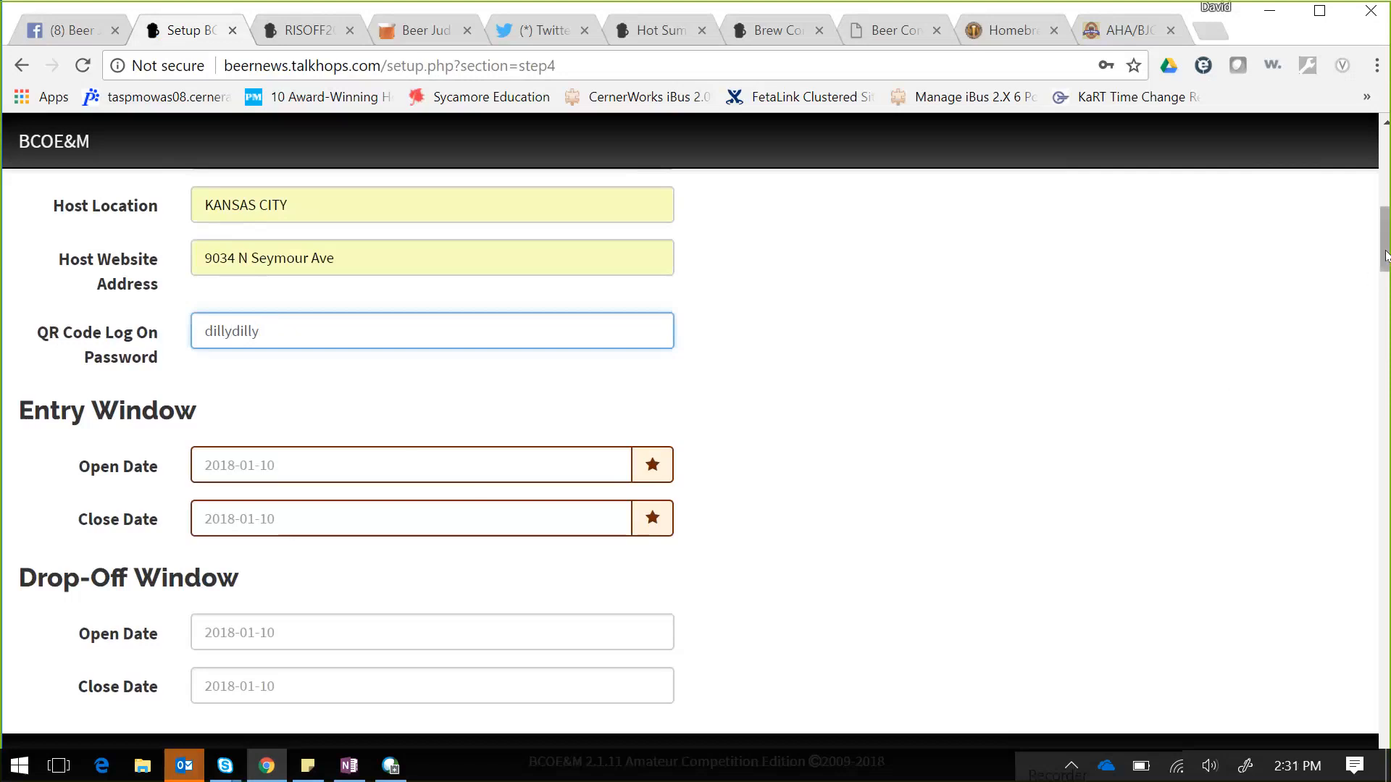
pyautogui.moveTo(1385, 255); pyautogui.dragTo(1385, 261)
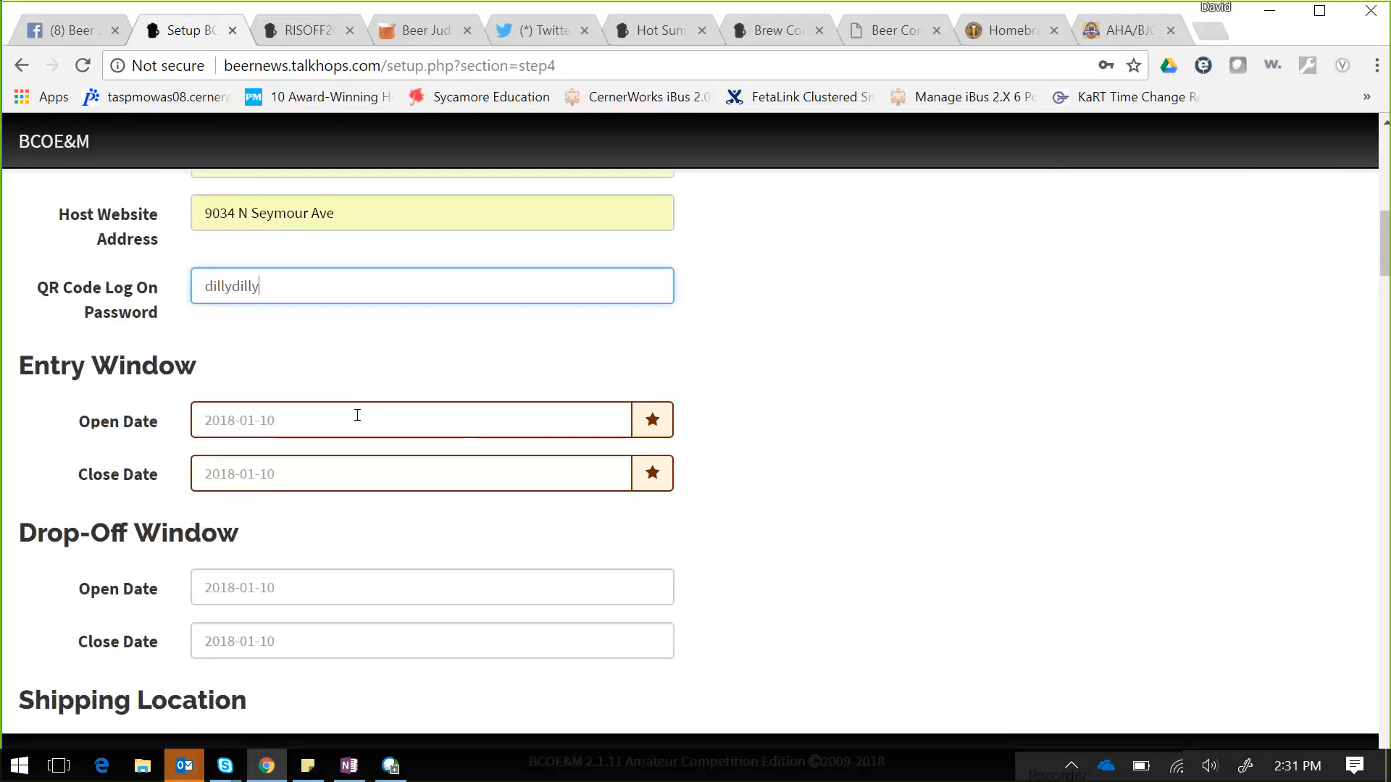
pyautogui.click(306, 478)
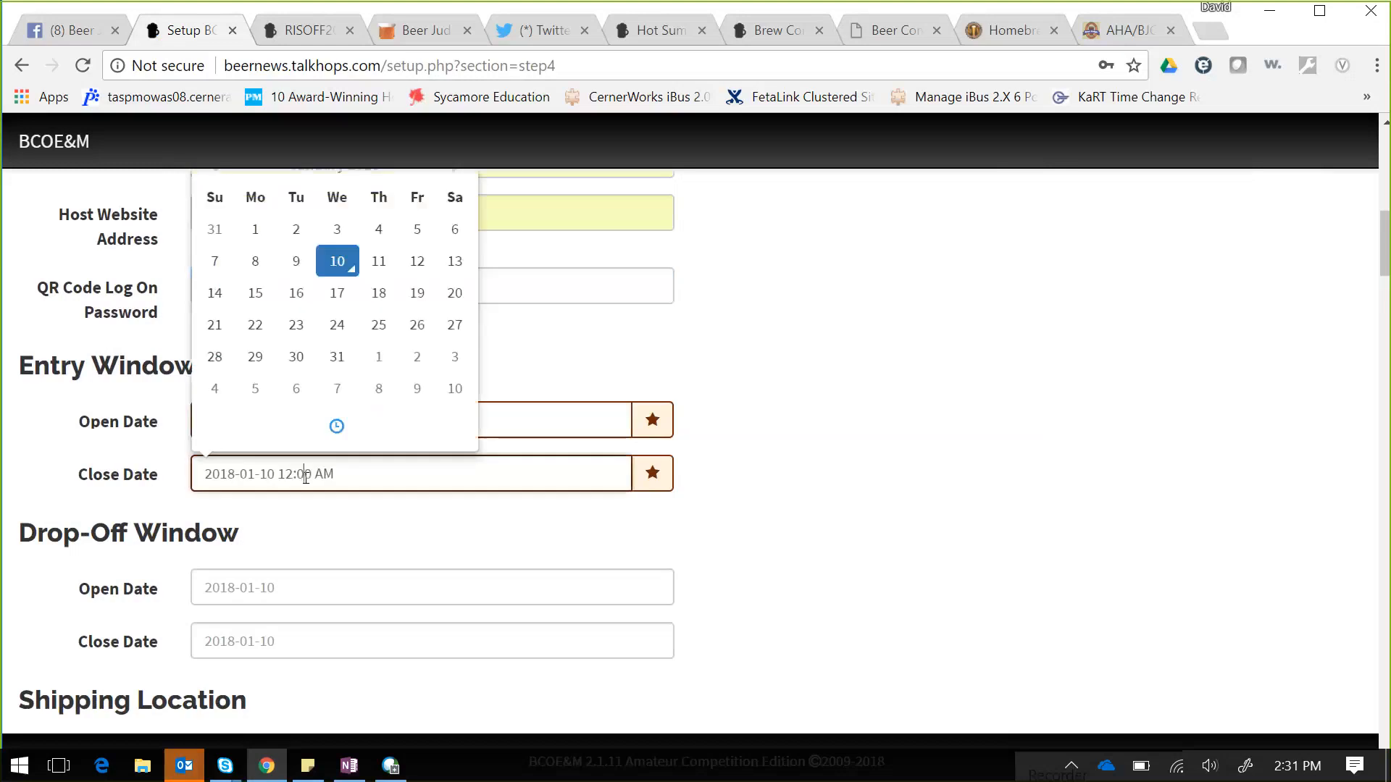
# - Set the Entry Close Date to 2018-02-03
pyautogui.click(454, 357)
pyautogui.click(337, 424)
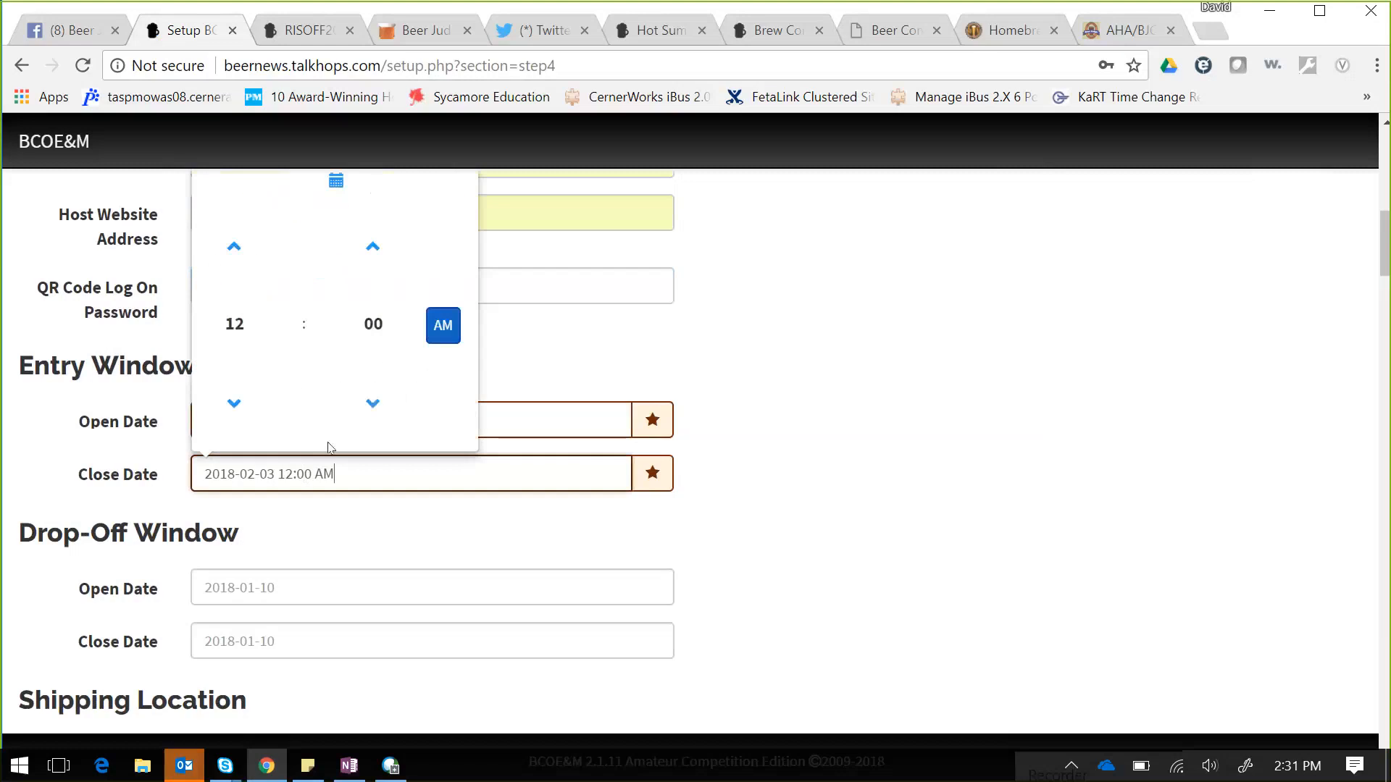
pyautogui.click(628, 354)
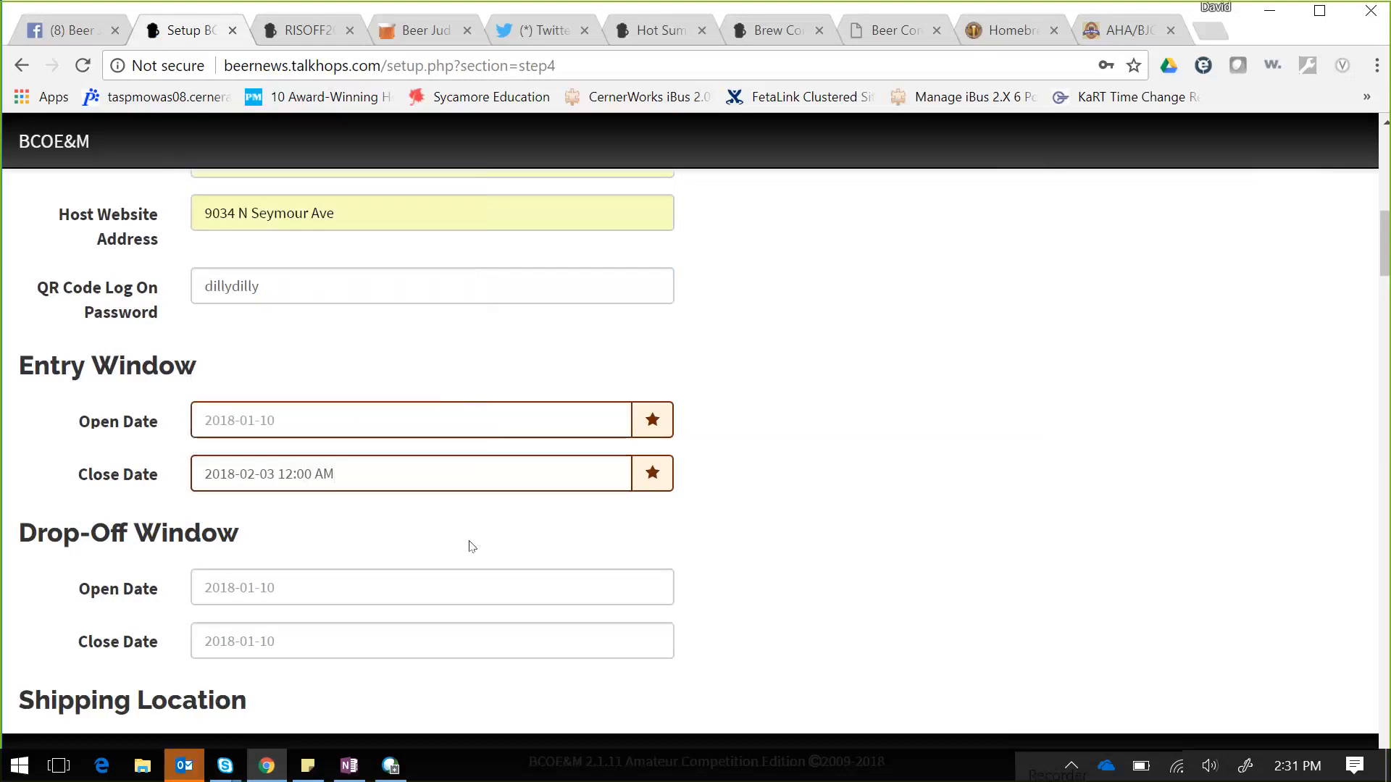
# - Set the drop-off window to open 2018-01-29 and close 2018-02-10
pyautogui.click(385, 583)
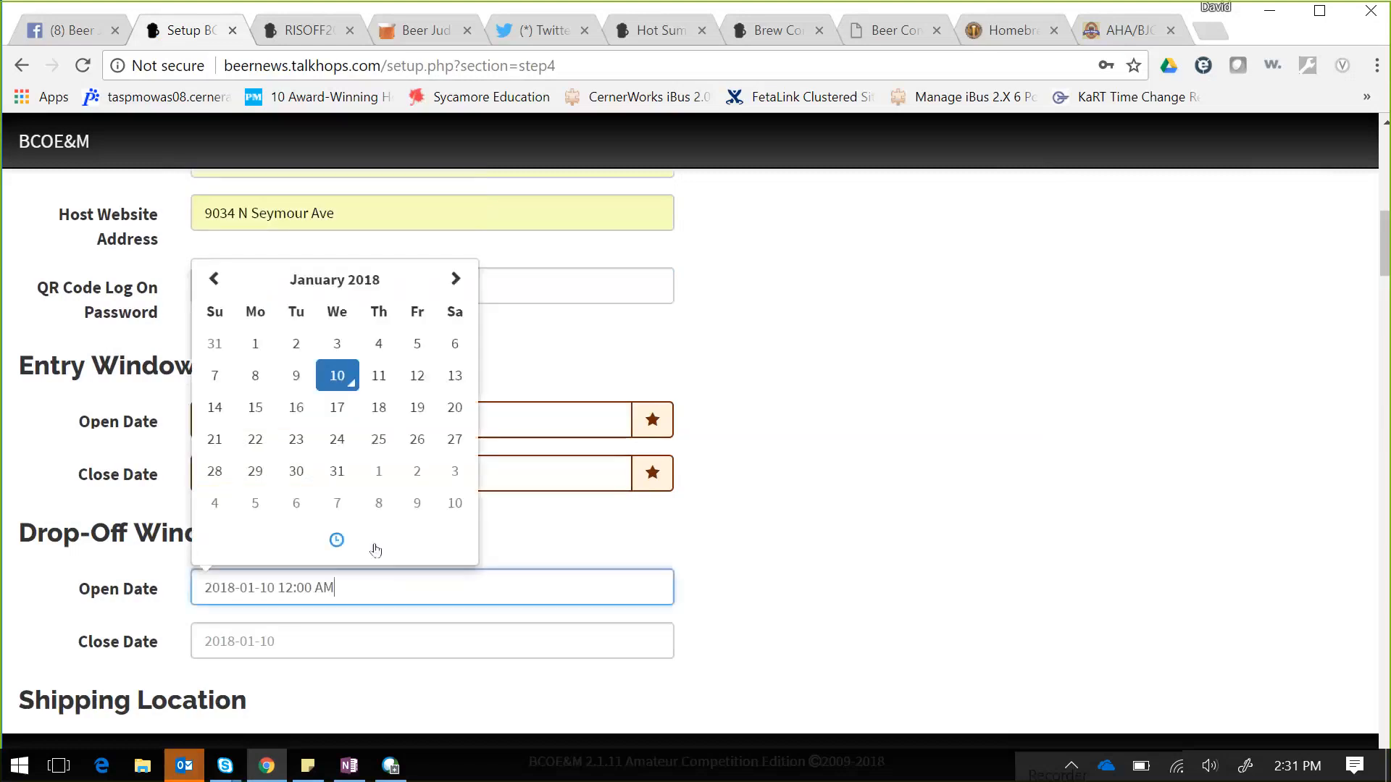
pyautogui.click(258, 474)
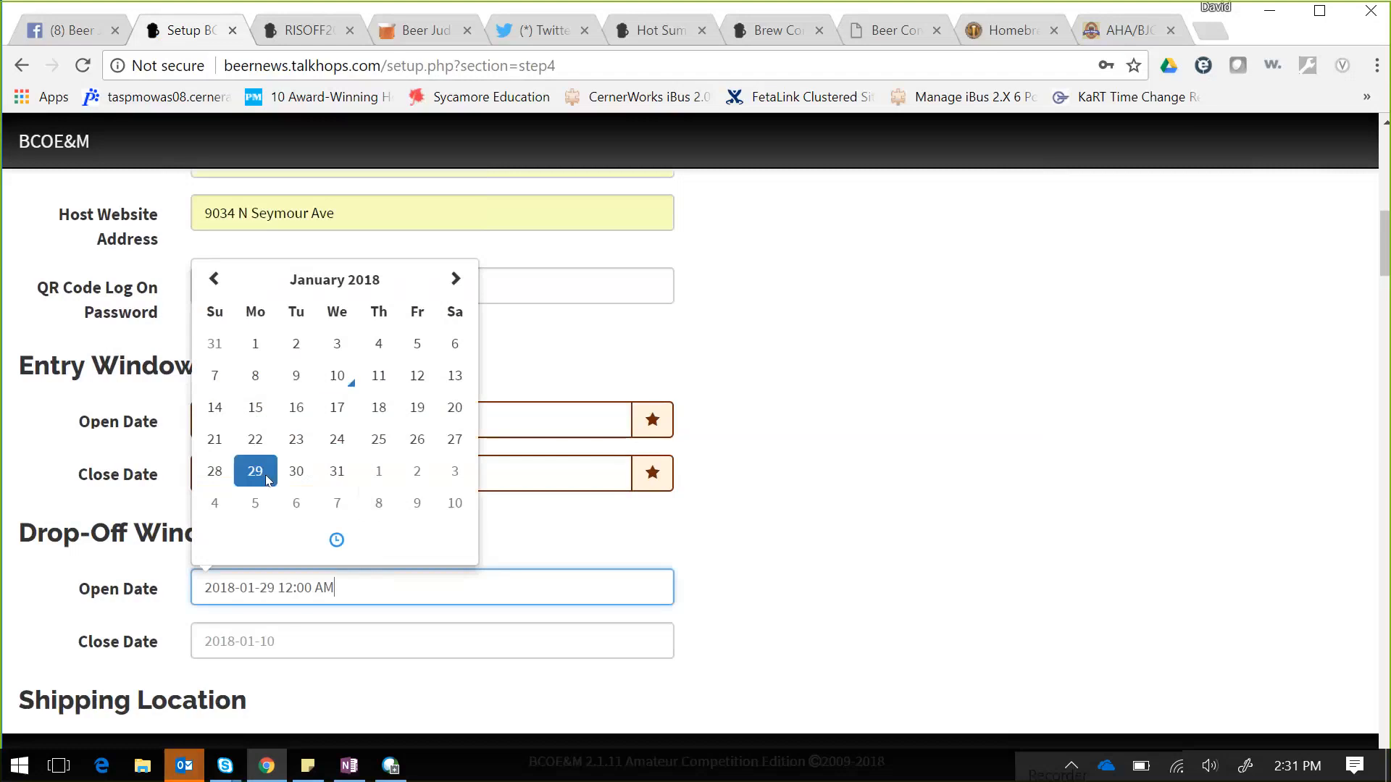
pyautogui.click(309, 638)
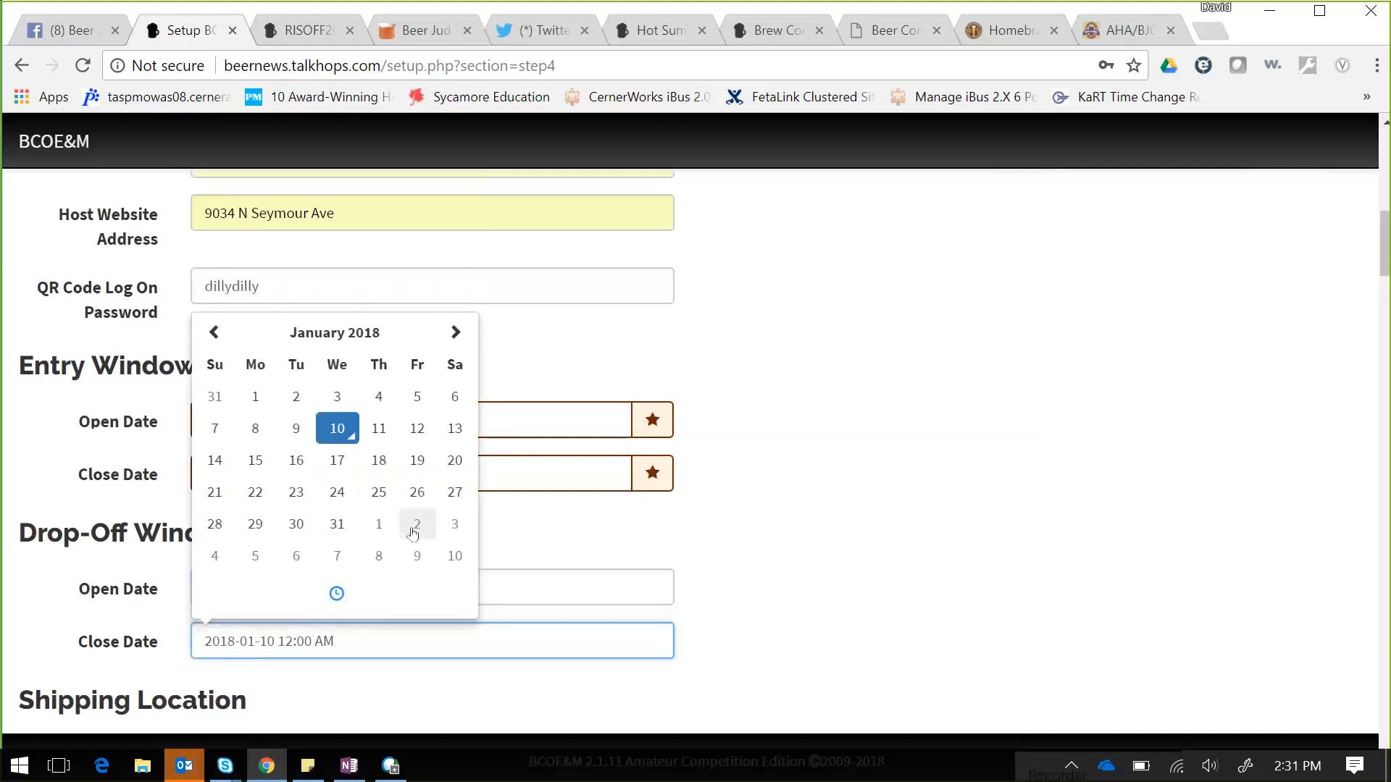
pyautogui.click(455, 556)
pyautogui.click(839, 589)
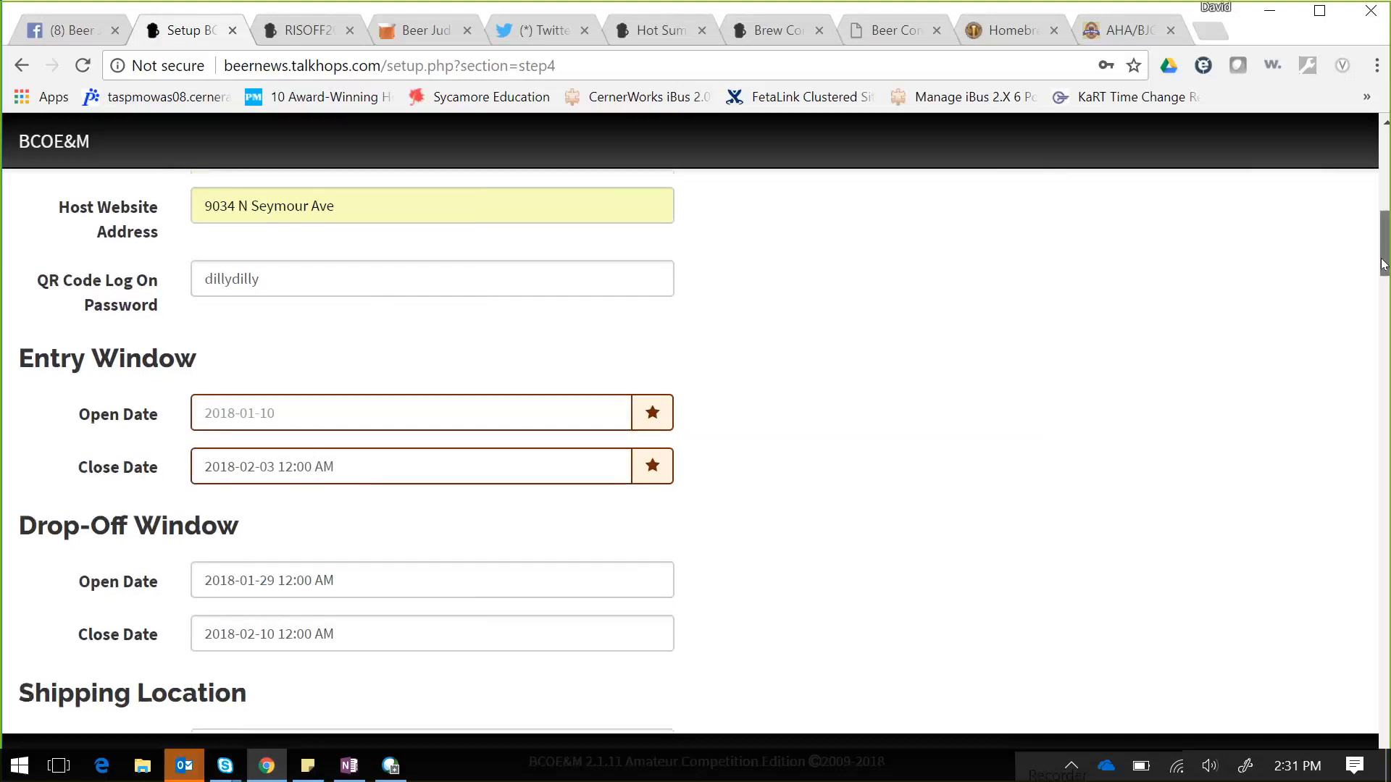
pyautogui.moveTo(1384, 262); pyautogui.dragTo(1383, 279)
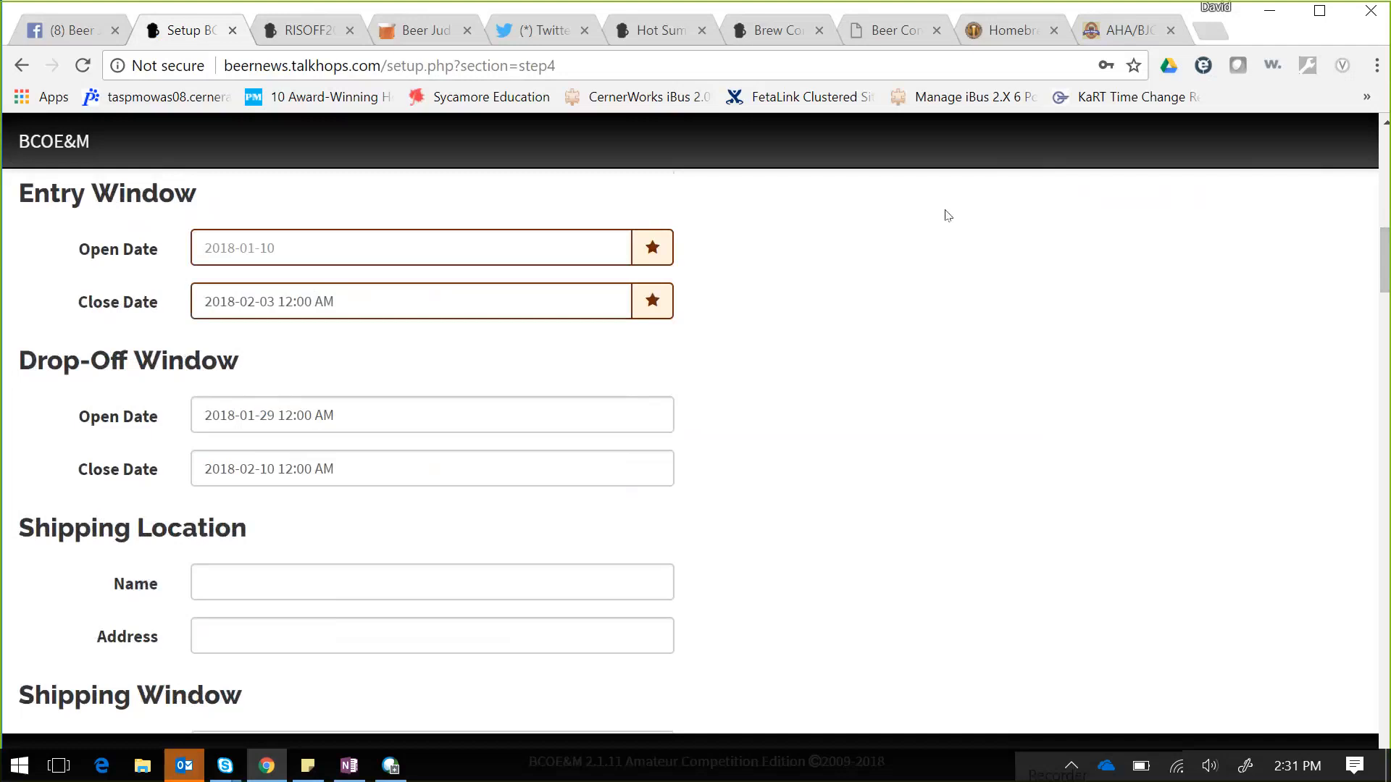
# - Enter Shipping Location name 'brewery' and address 'main street usa'
pyautogui.click(267, 583)
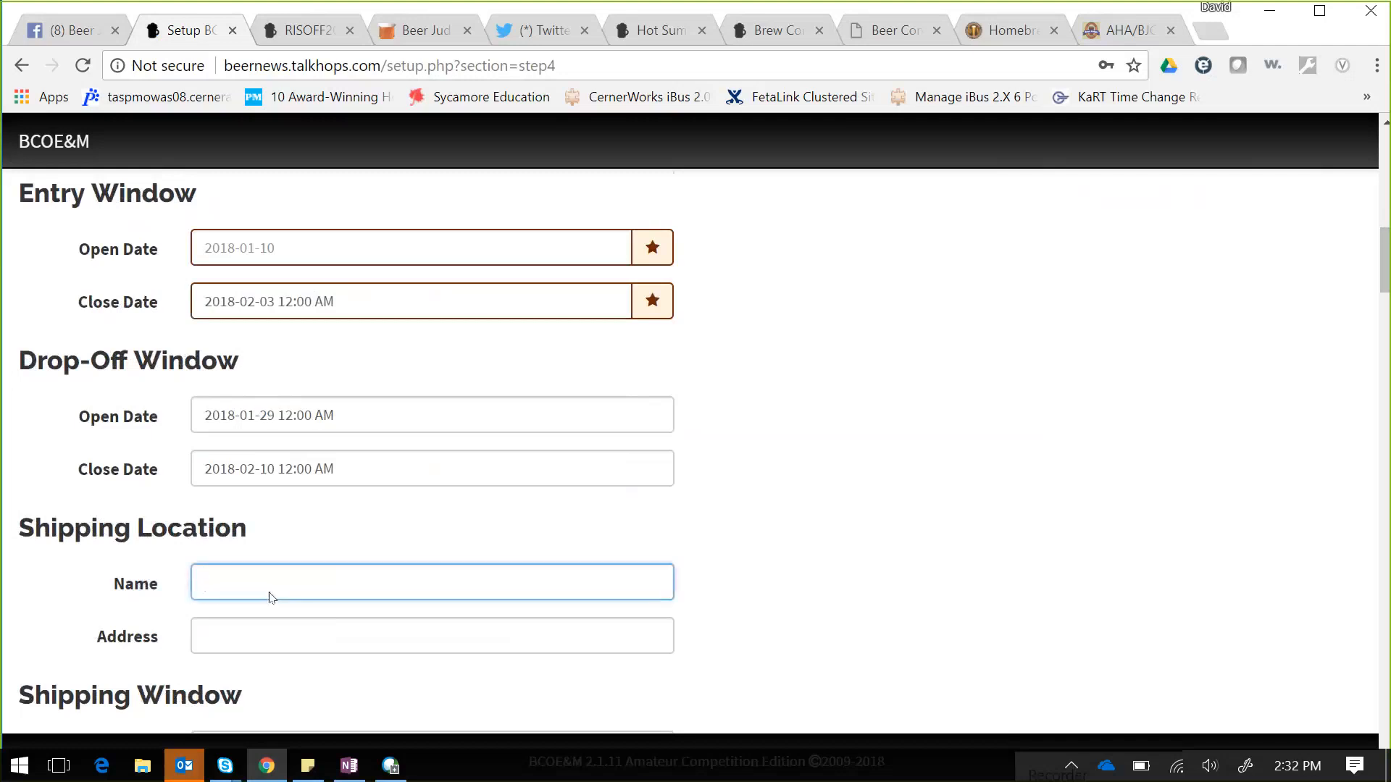
pyautogui.write('brewery')
pyautogui.click(267, 649)
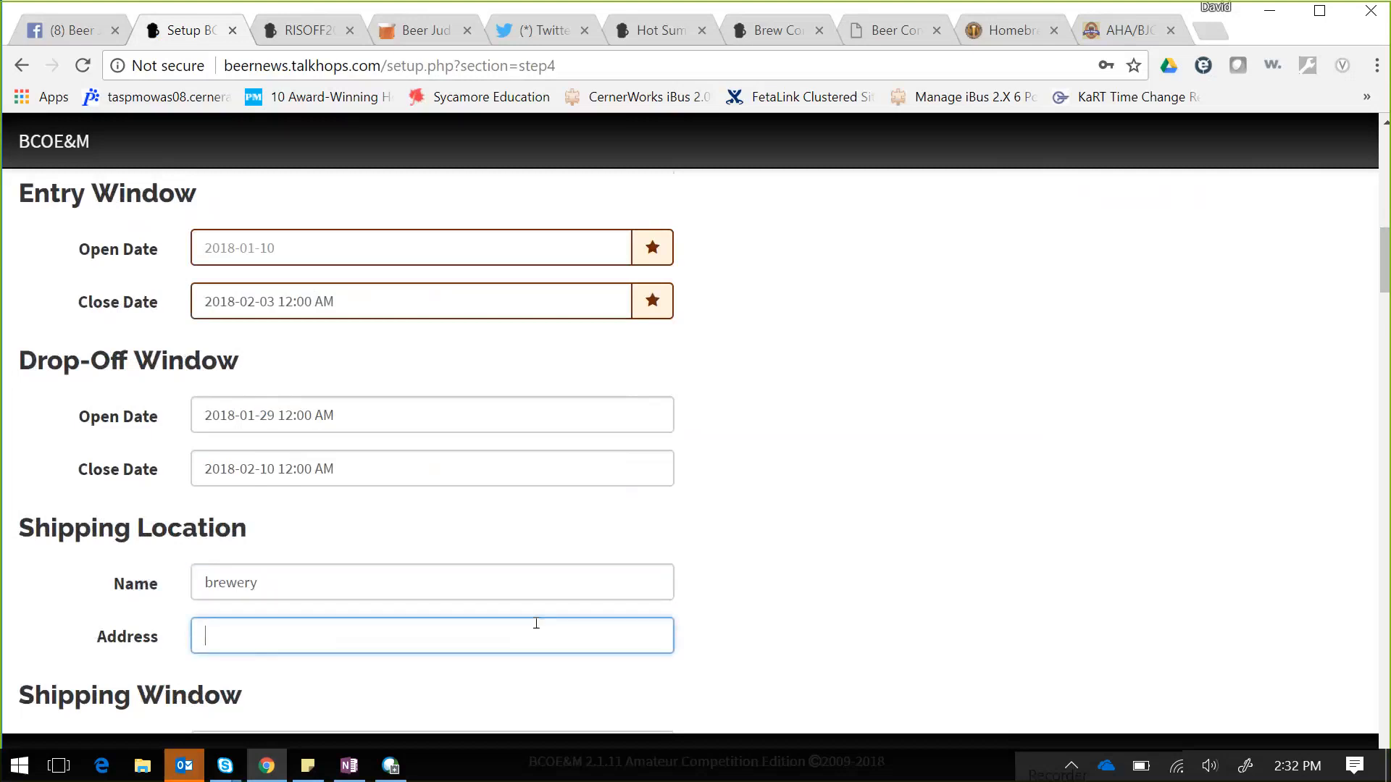
pyautogui.write('main street usa')
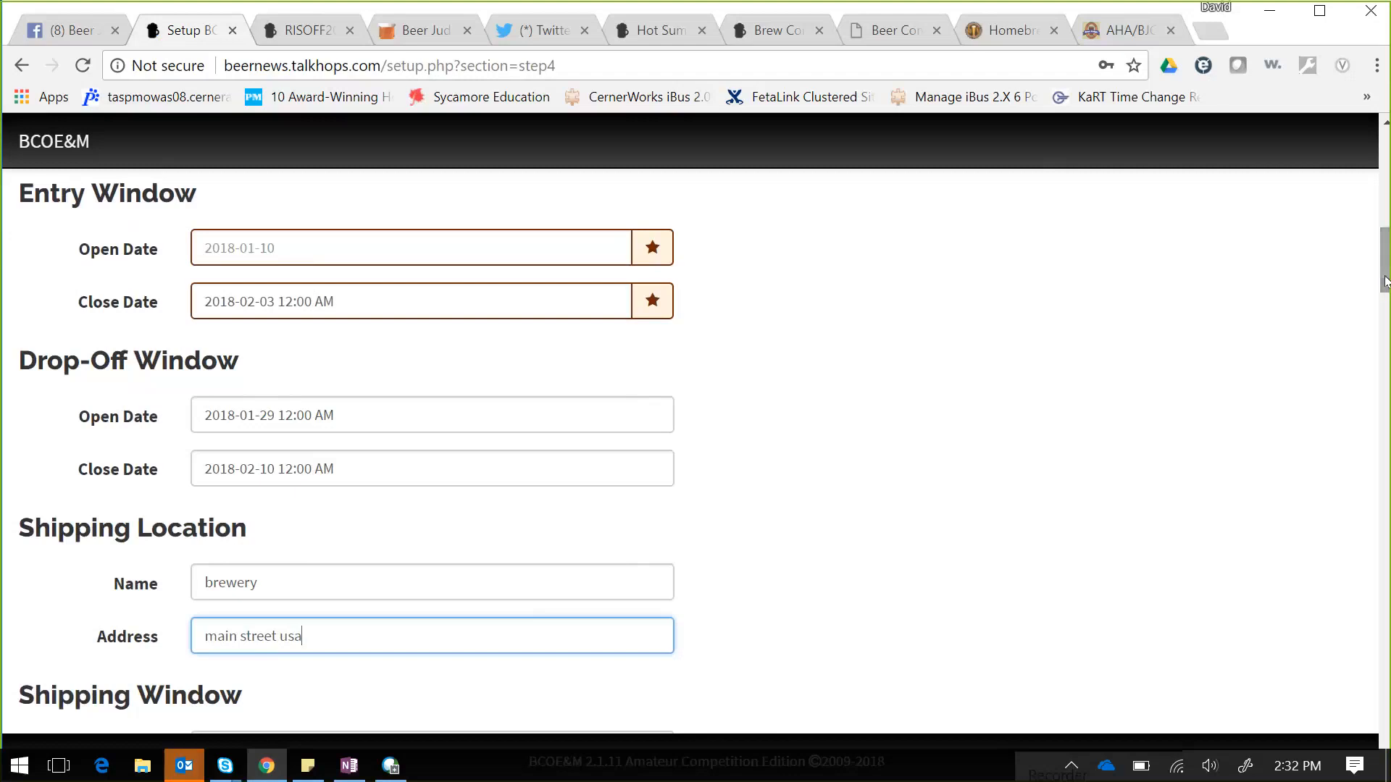
# - Set the Shipping Window open date to 2018-02-19 and close date to 2018-02-10
pyautogui.scroll(-1, 1383, 271)
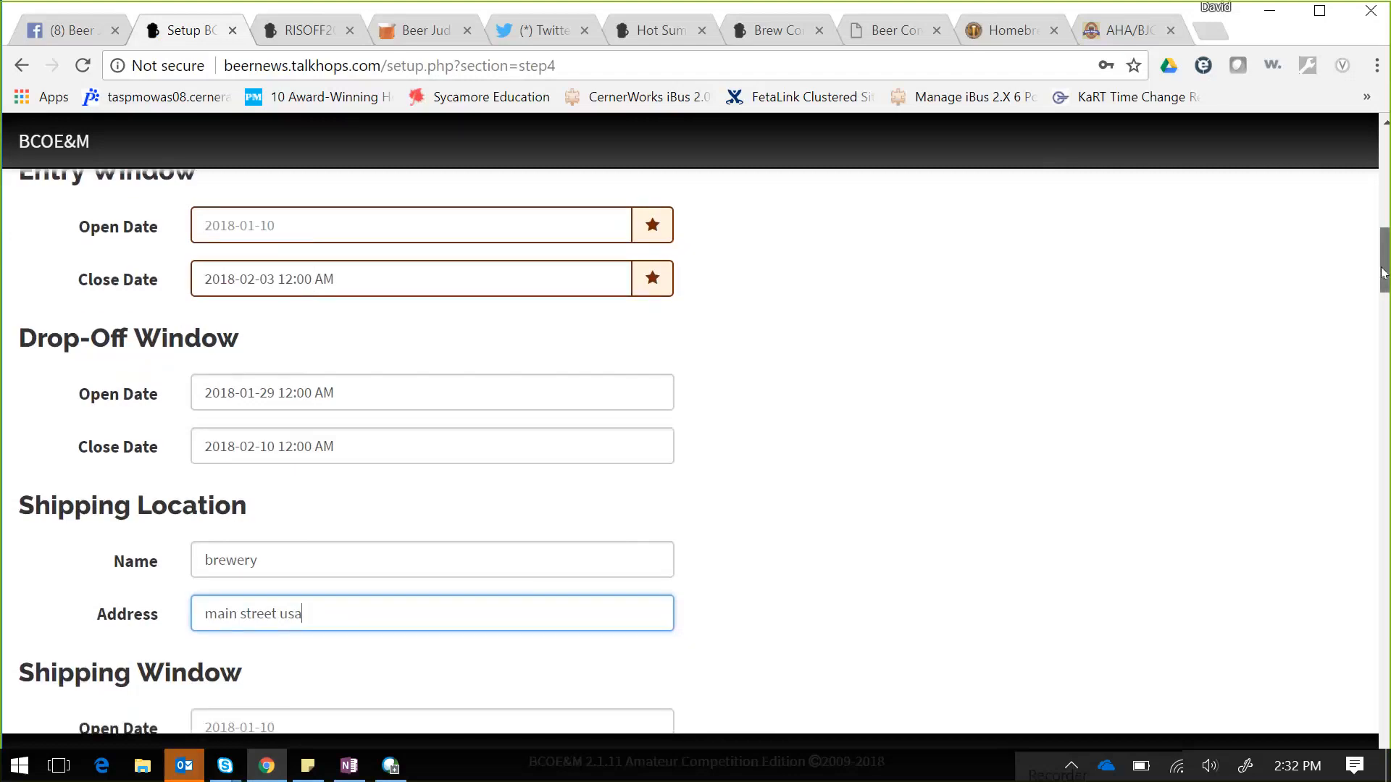
pyautogui.scroll(-4, 1383, 271)
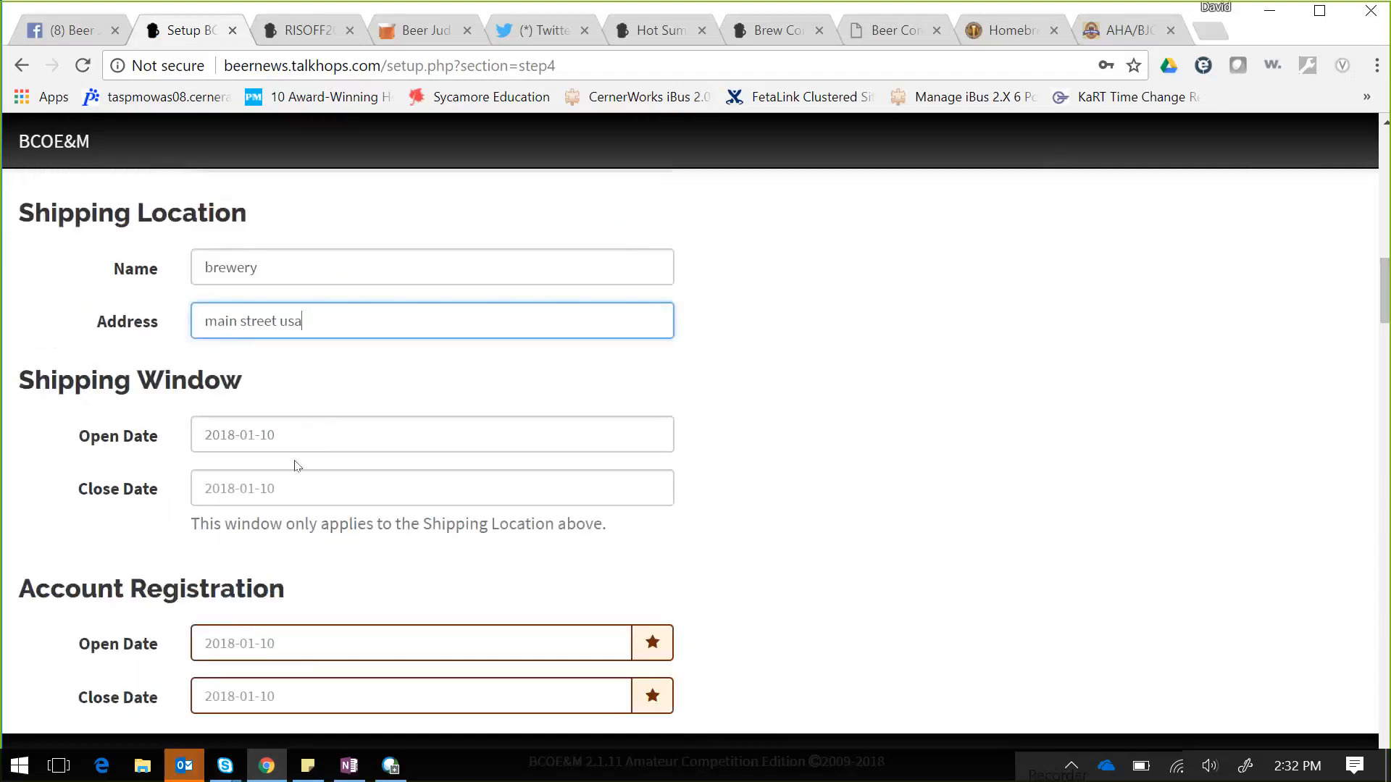
pyautogui.click(337, 428)
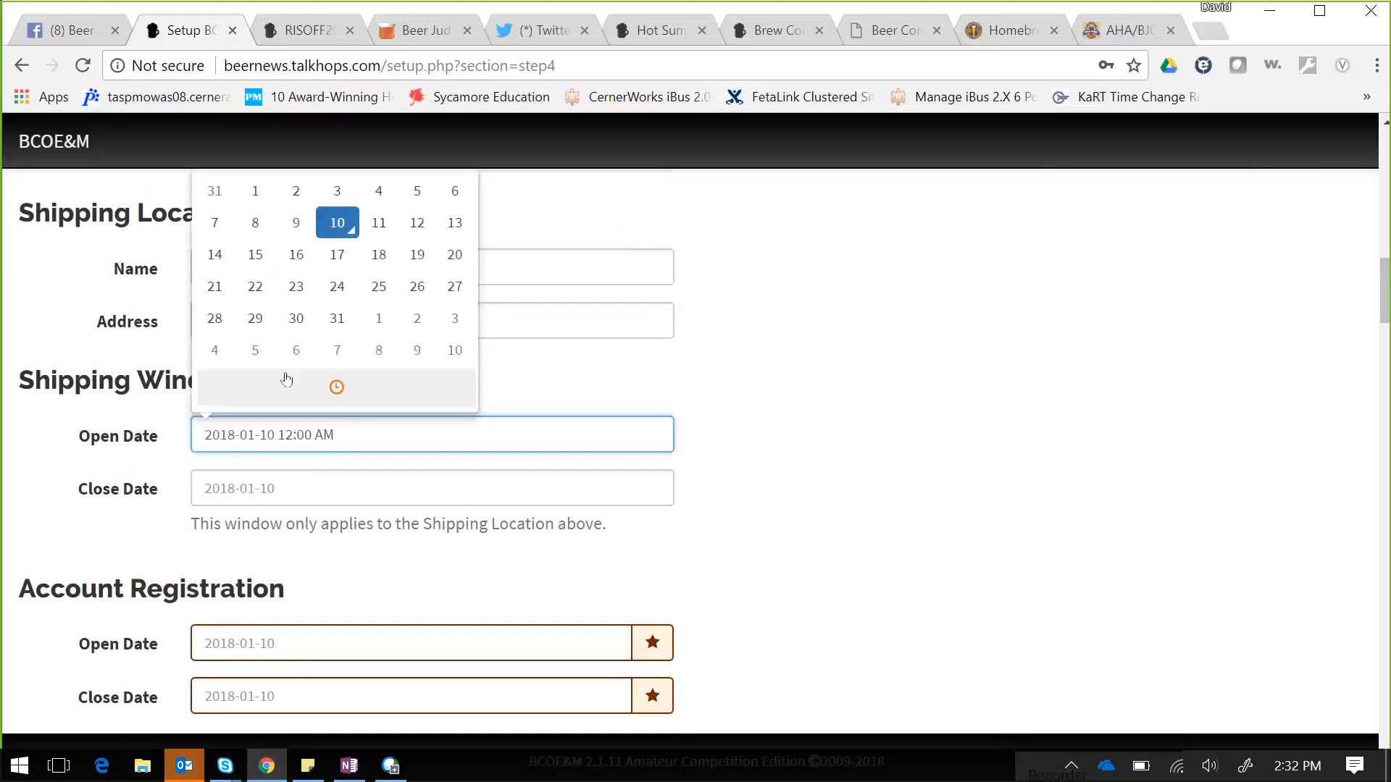
pyautogui.click(254, 285)
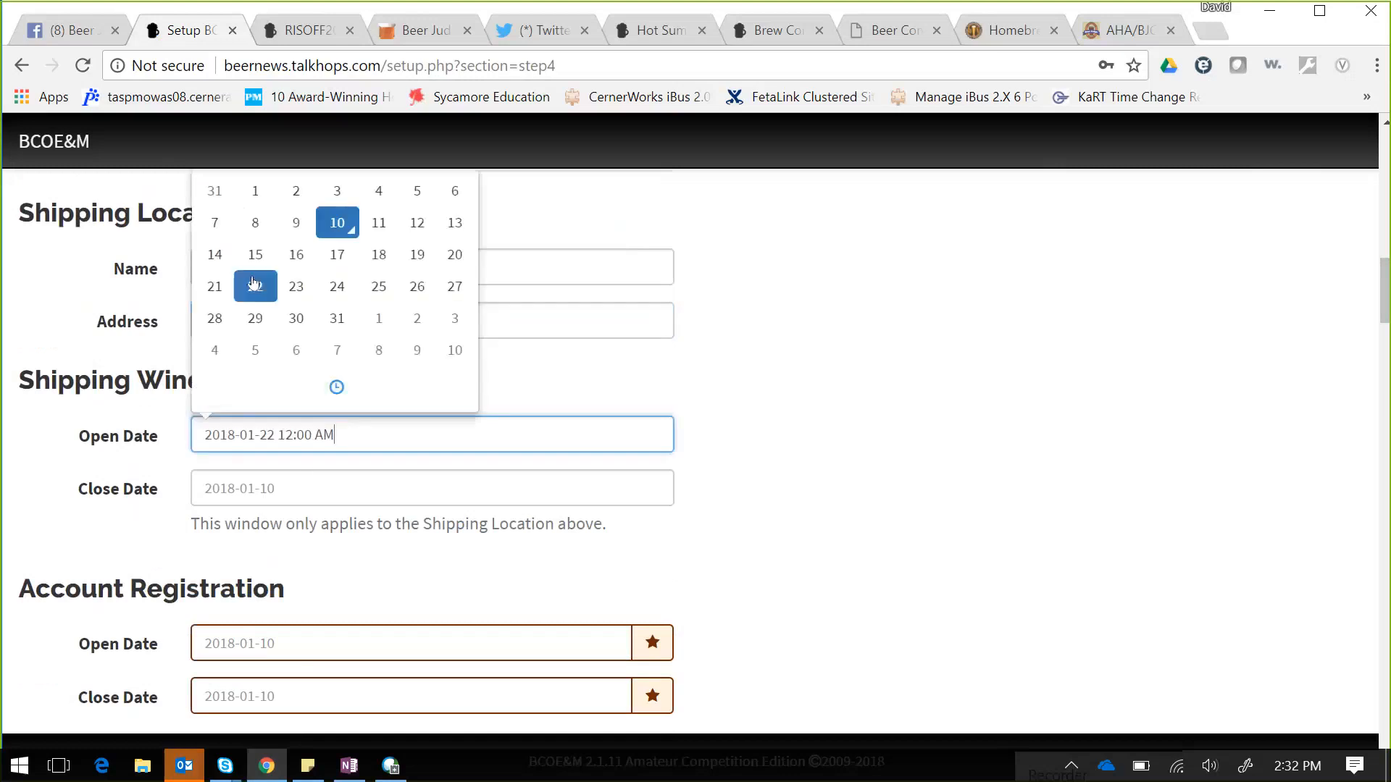
pyautogui.click(456, 350)
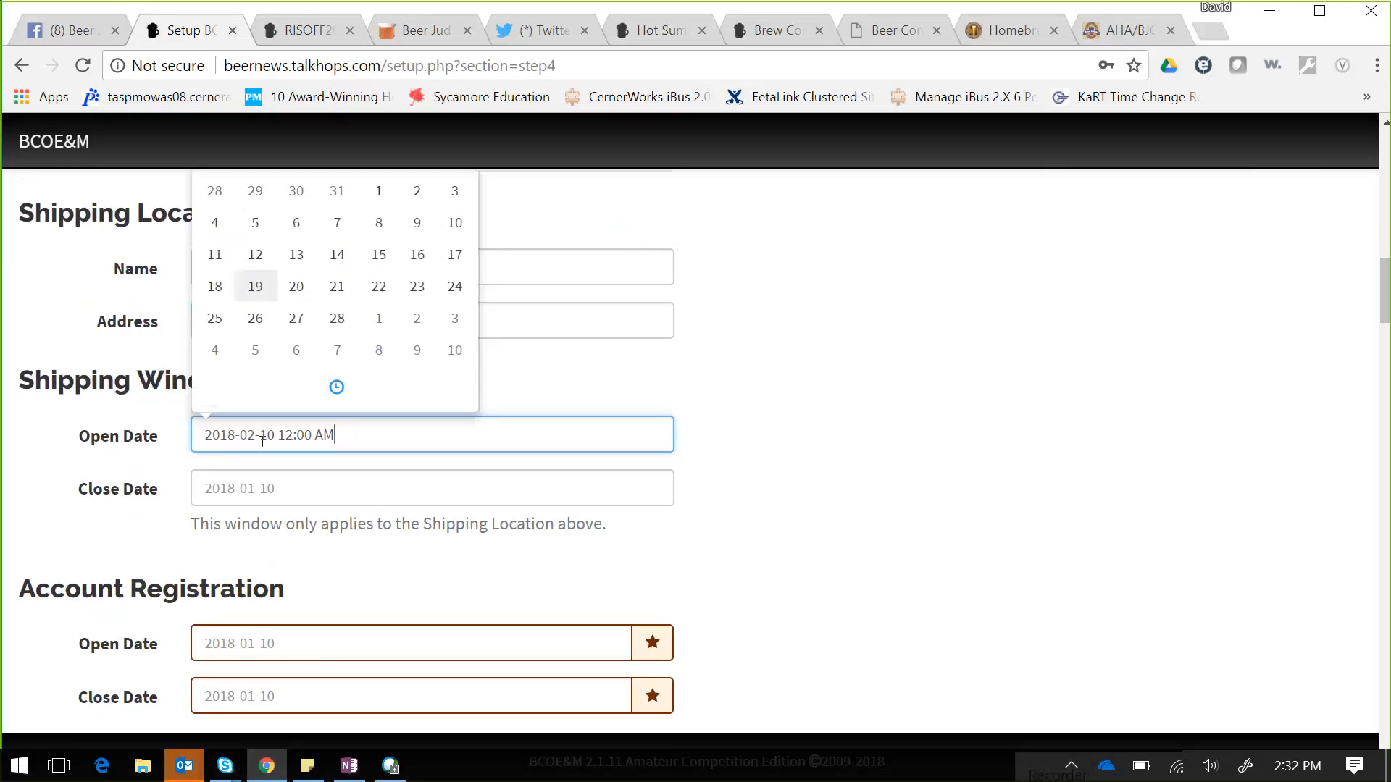
pyautogui.click(273, 487)
pyautogui.click(453, 445)
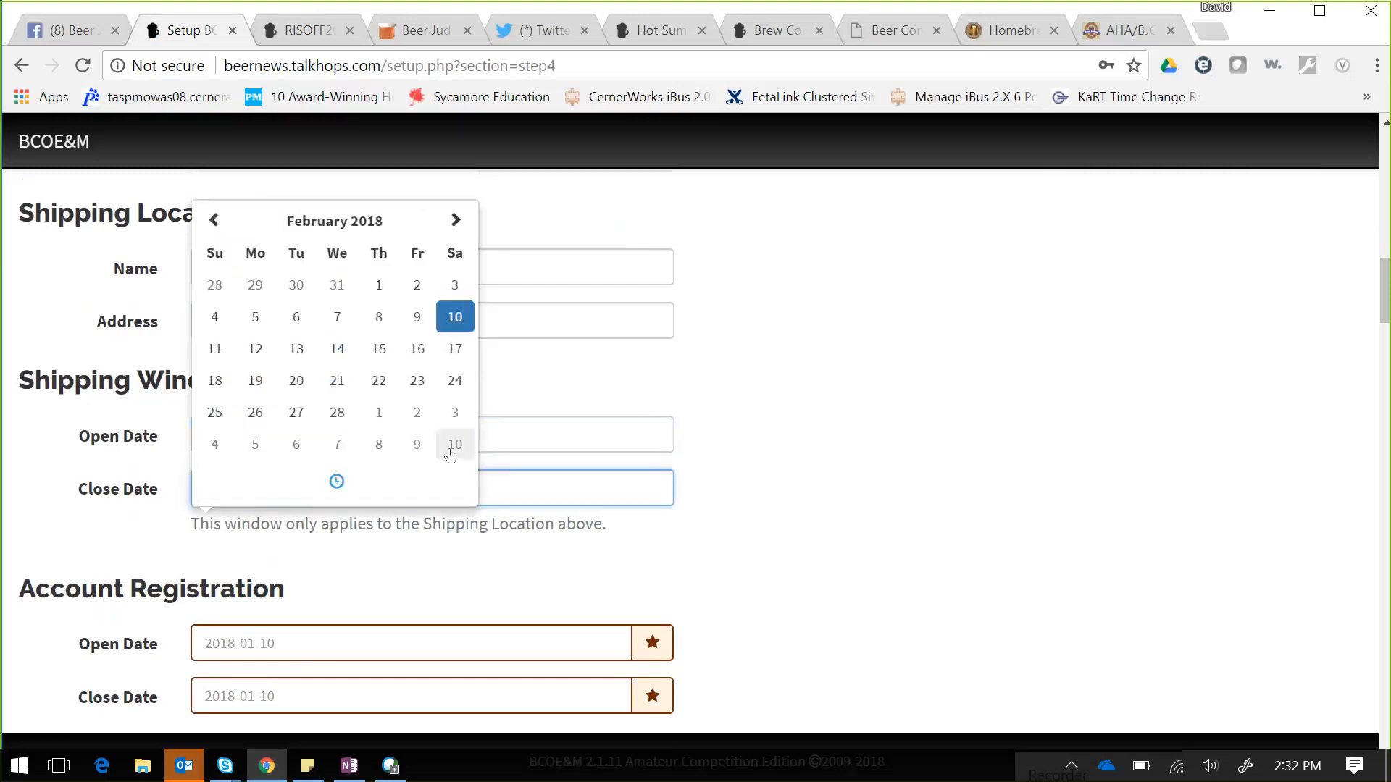
pyautogui.click(797, 431)
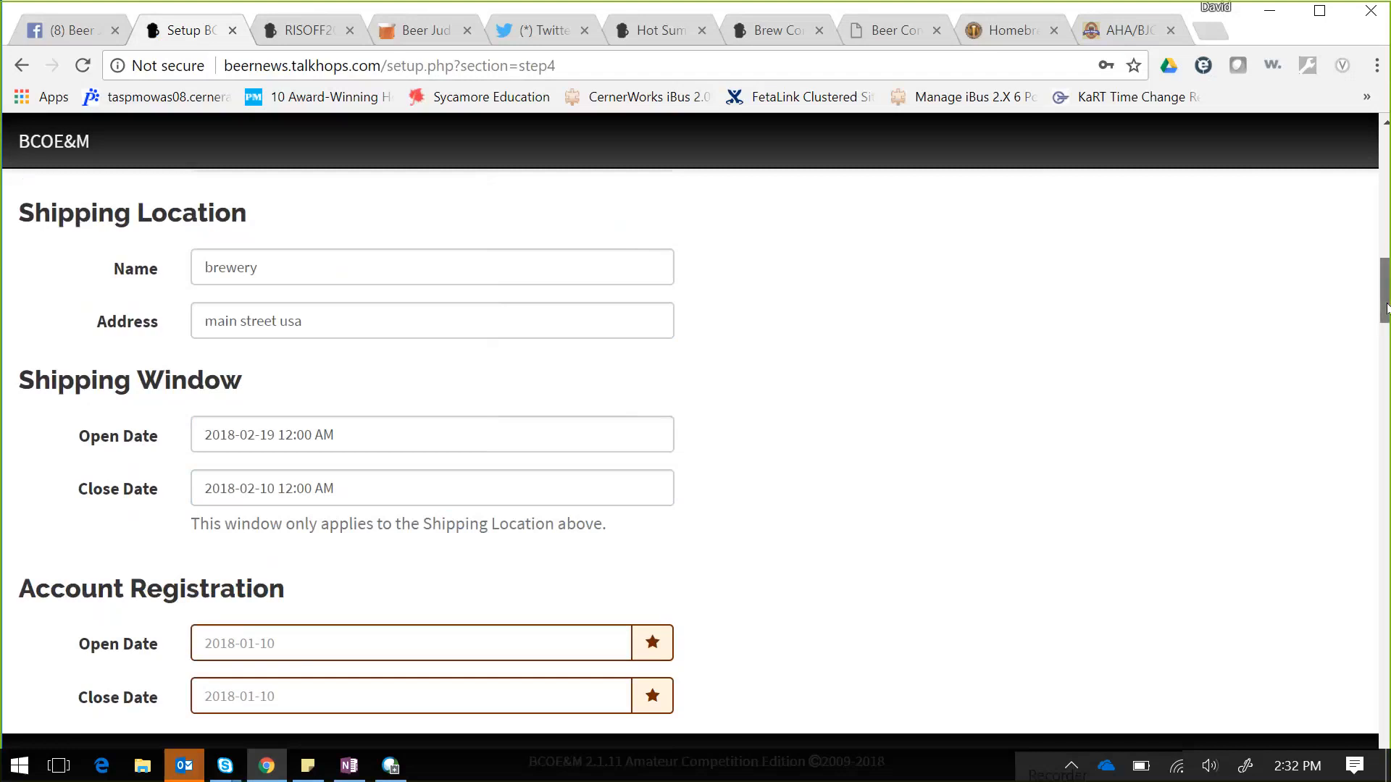
# - Set Account Registration to open 2018-01-01 and close 2018-02-10
pyautogui.scroll(-3, 1385, 308)
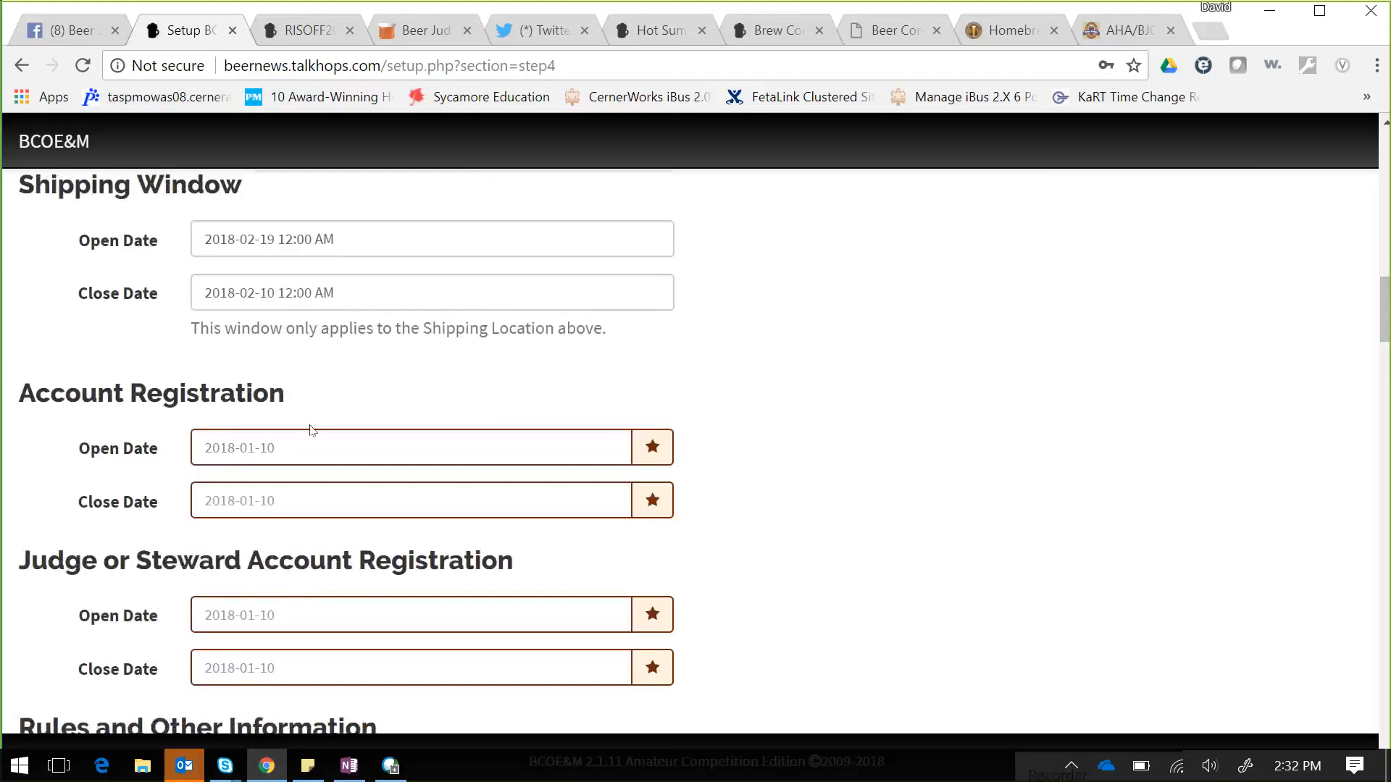
pyautogui.click(283, 450)
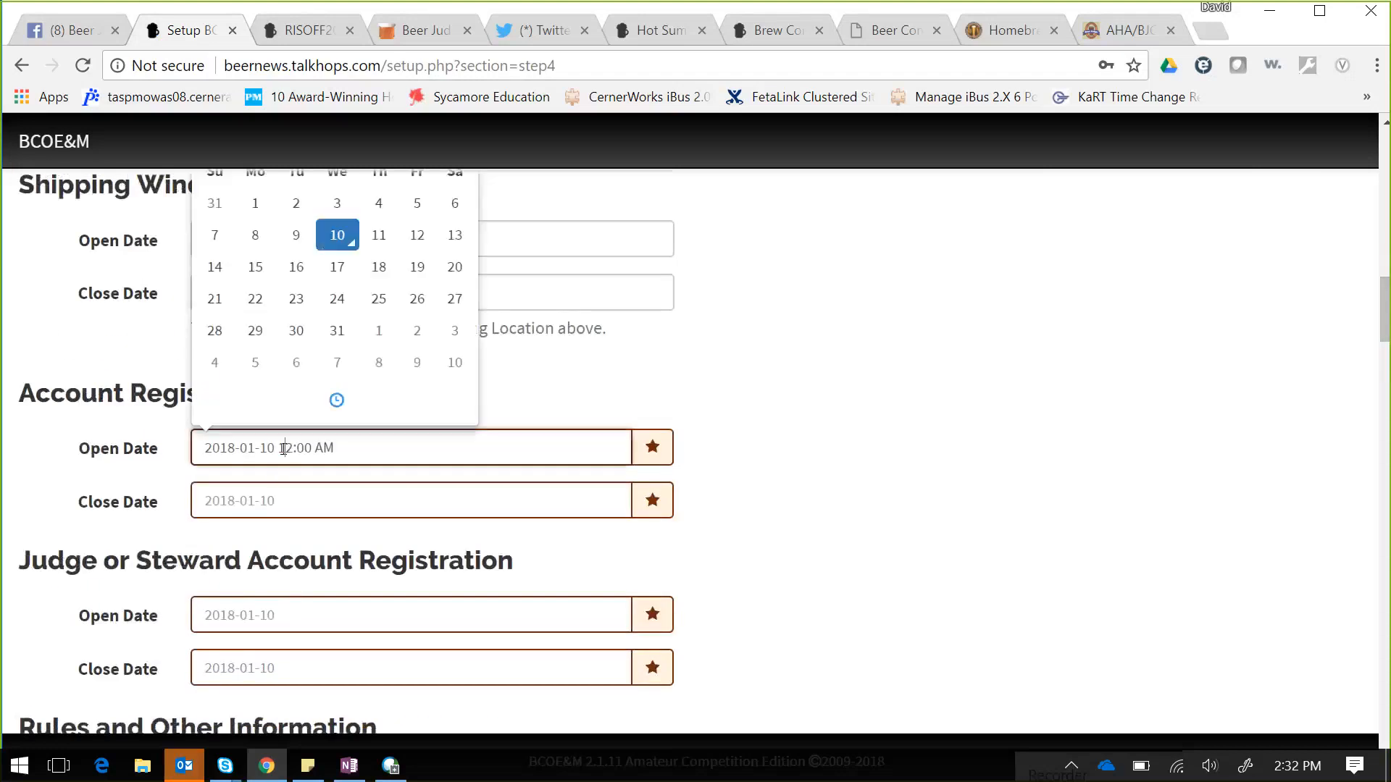
pyautogui.click(265, 215)
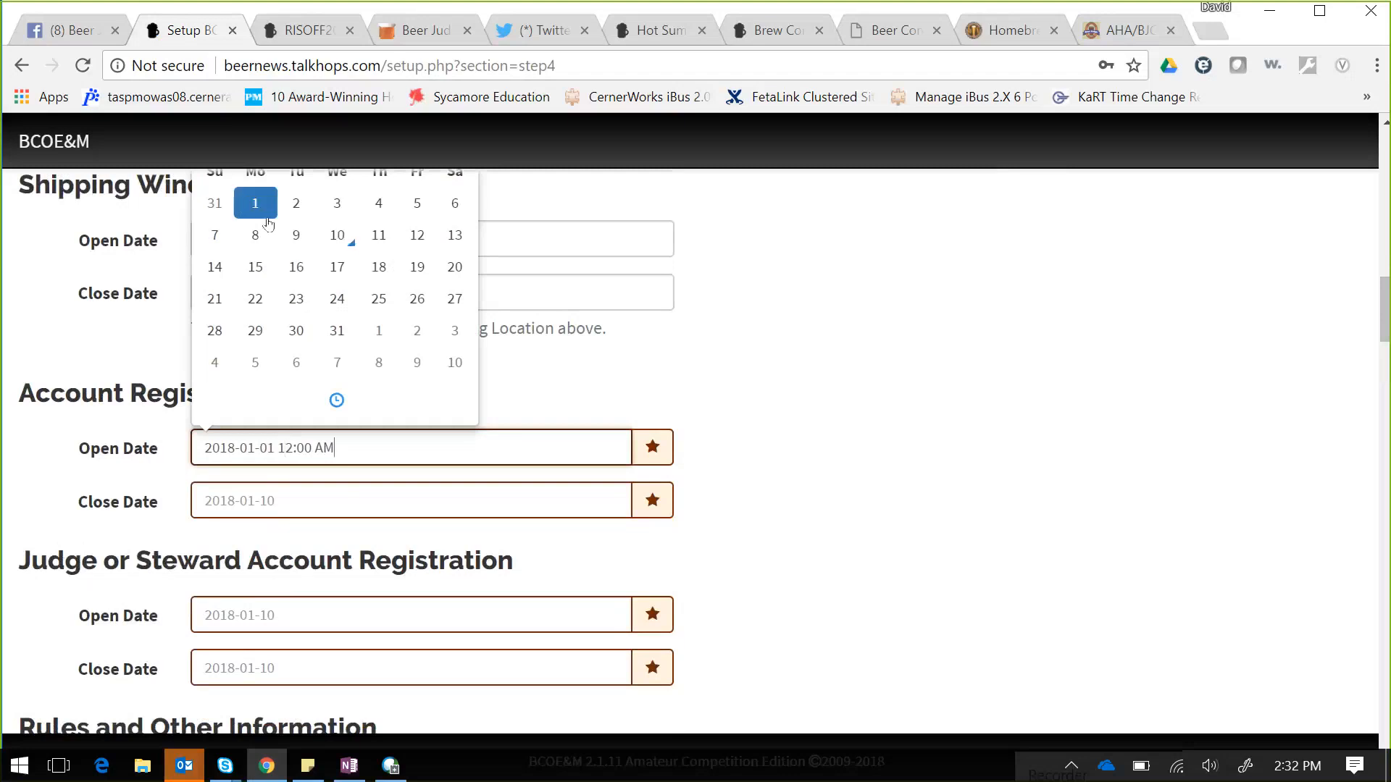
pyautogui.click(290, 492)
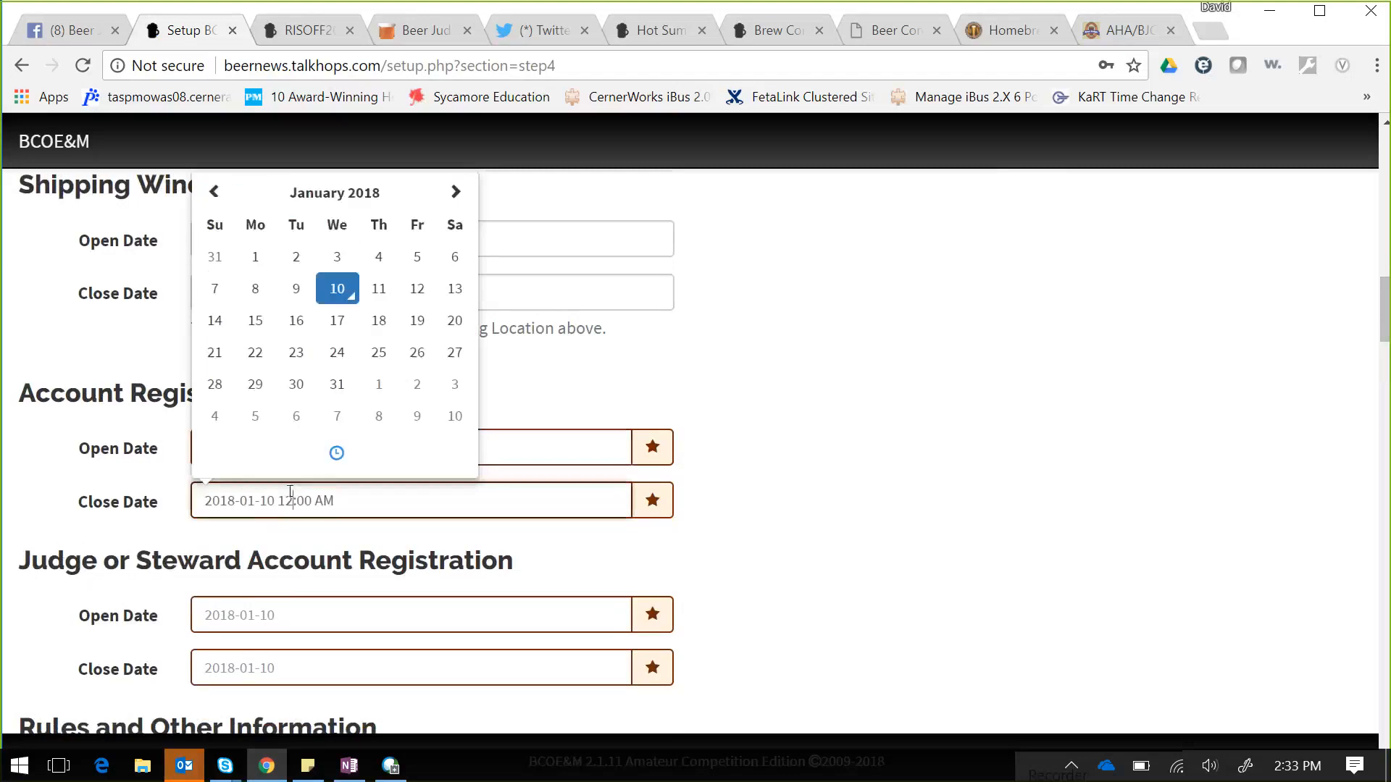
pyautogui.click(469, 414)
pyautogui.click(981, 406)
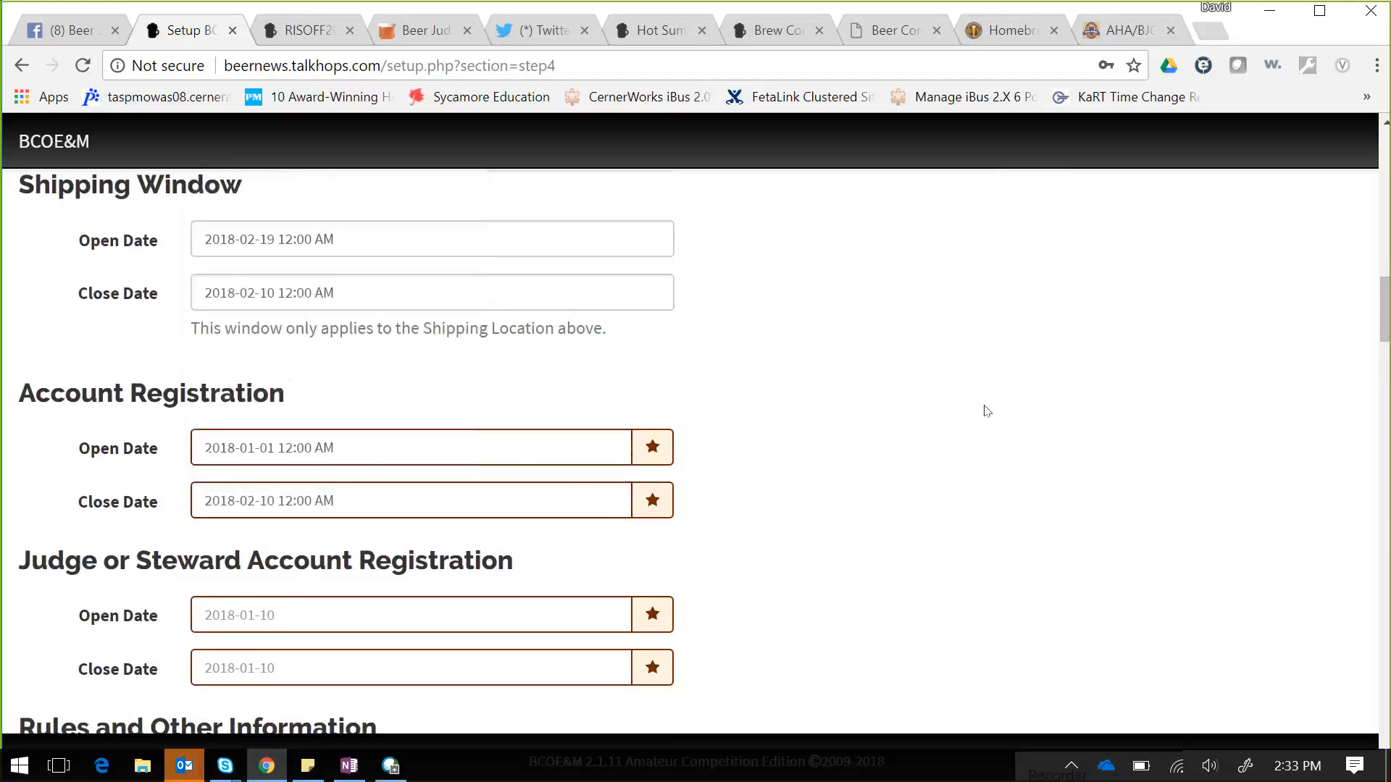
# - Set Judge or Steward Account Registration to open 2018-01-01 and close 2018-02-10
pyautogui.click(378, 621)
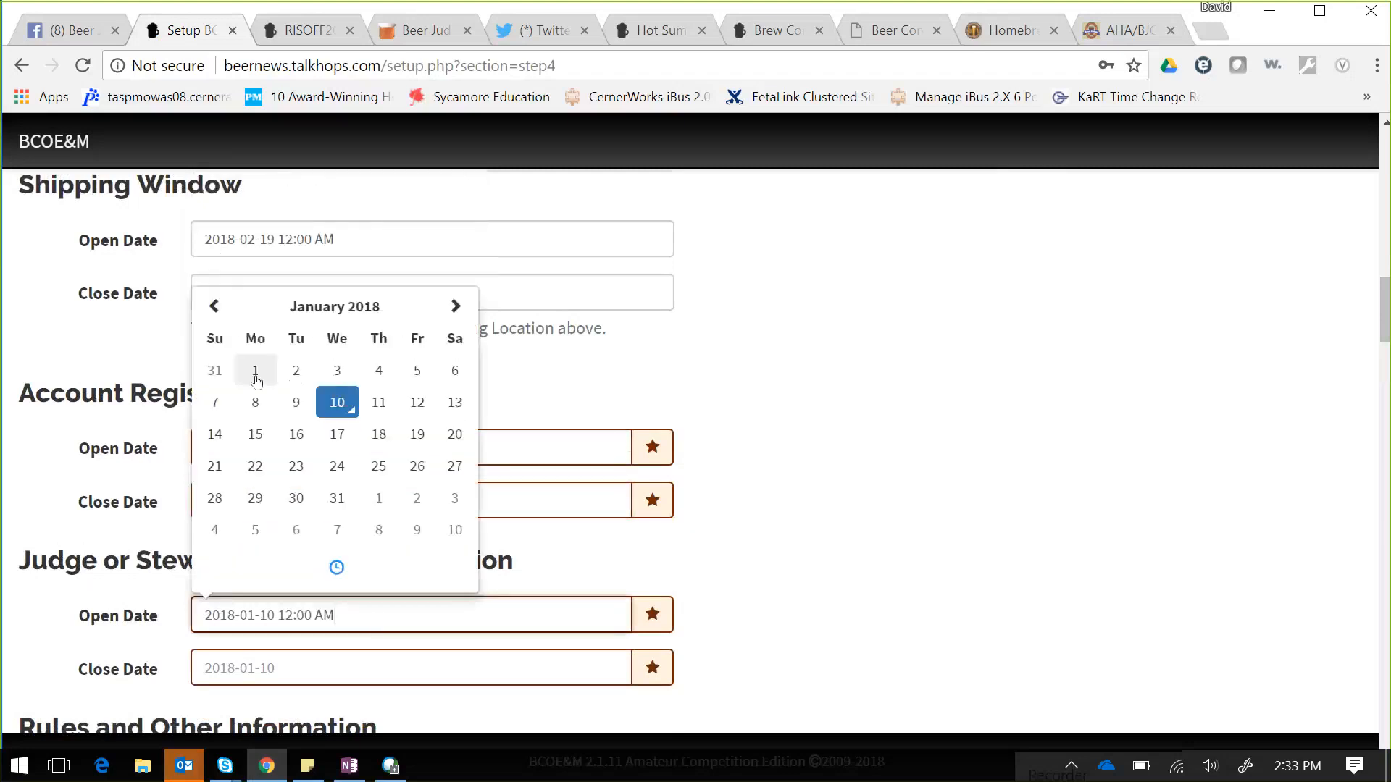
pyautogui.click(255, 370)
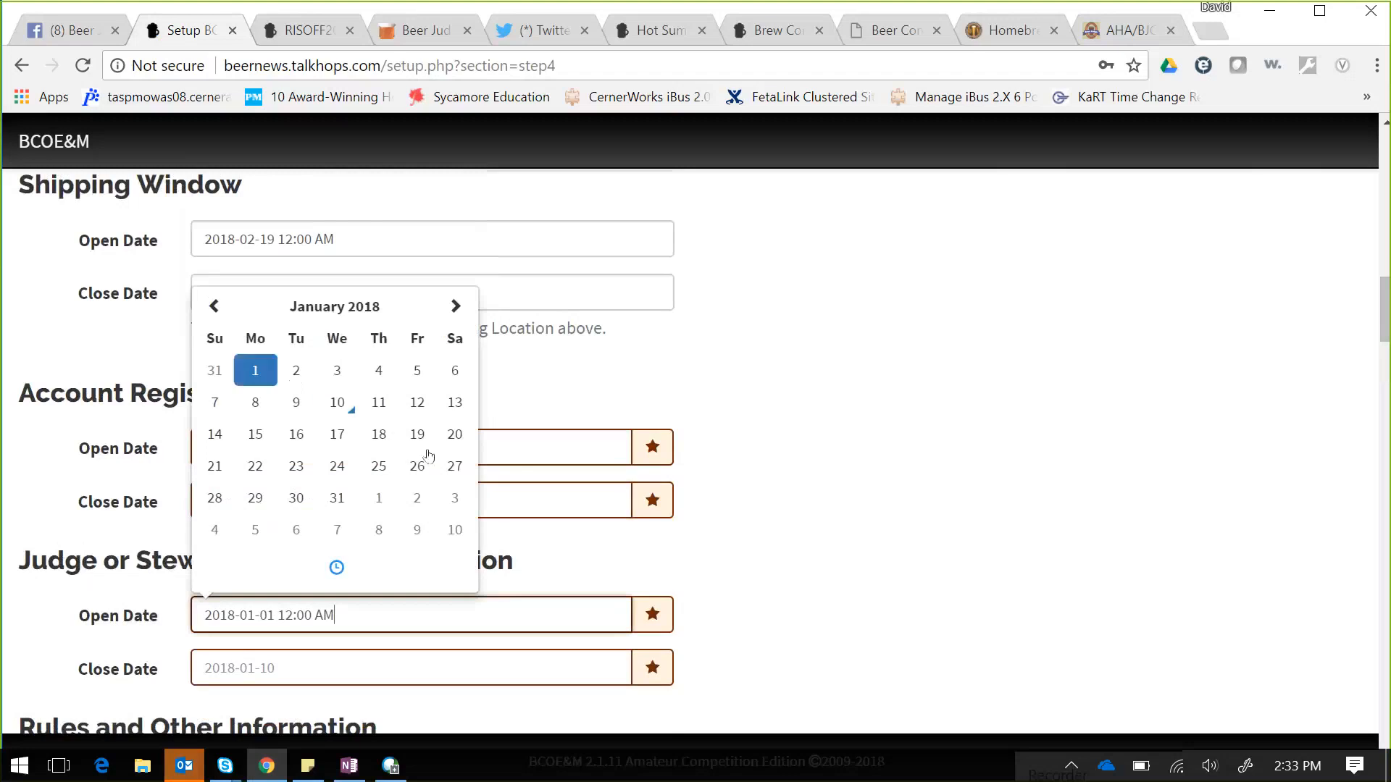
pyautogui.click(882, 528)
pyautogui.click(396, 666)
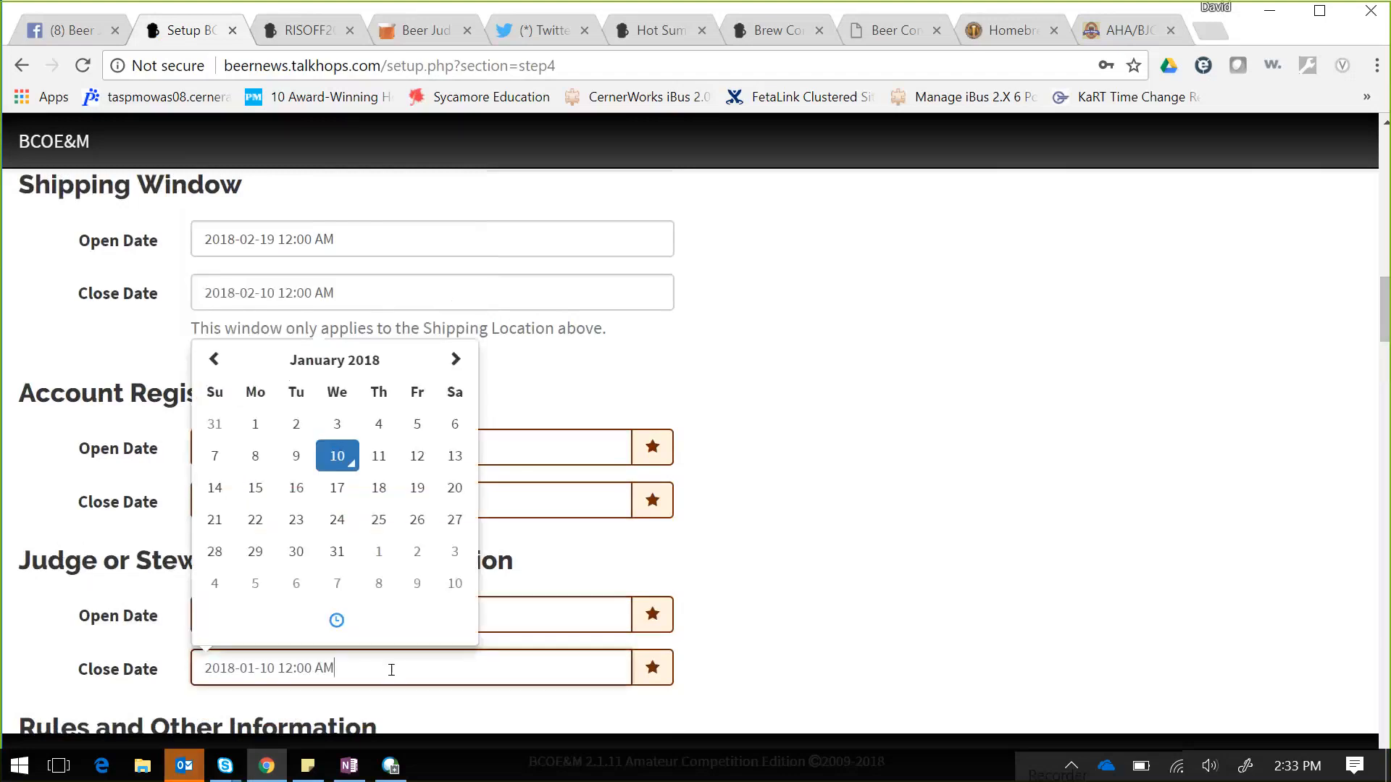
pyautogui.click(466, 589)
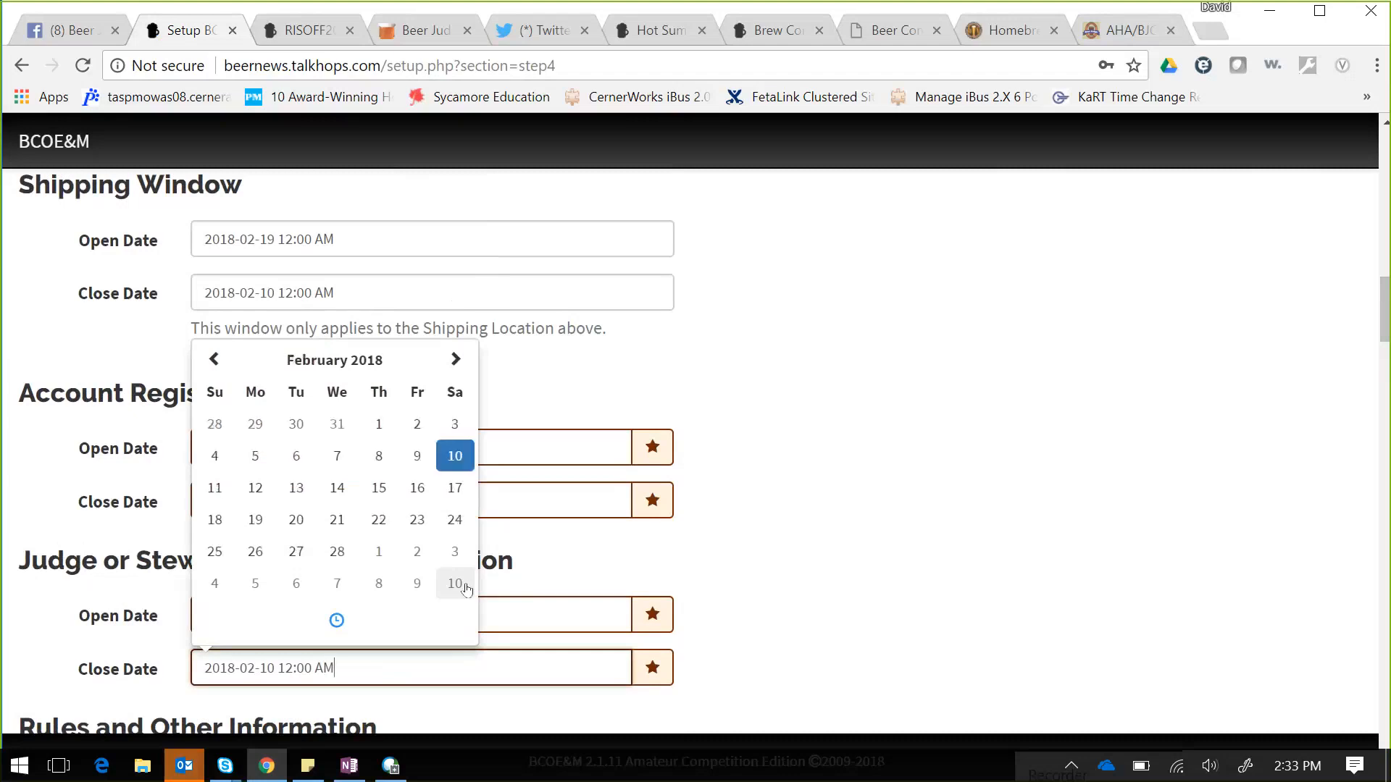
pyautogui.click(998, 502)
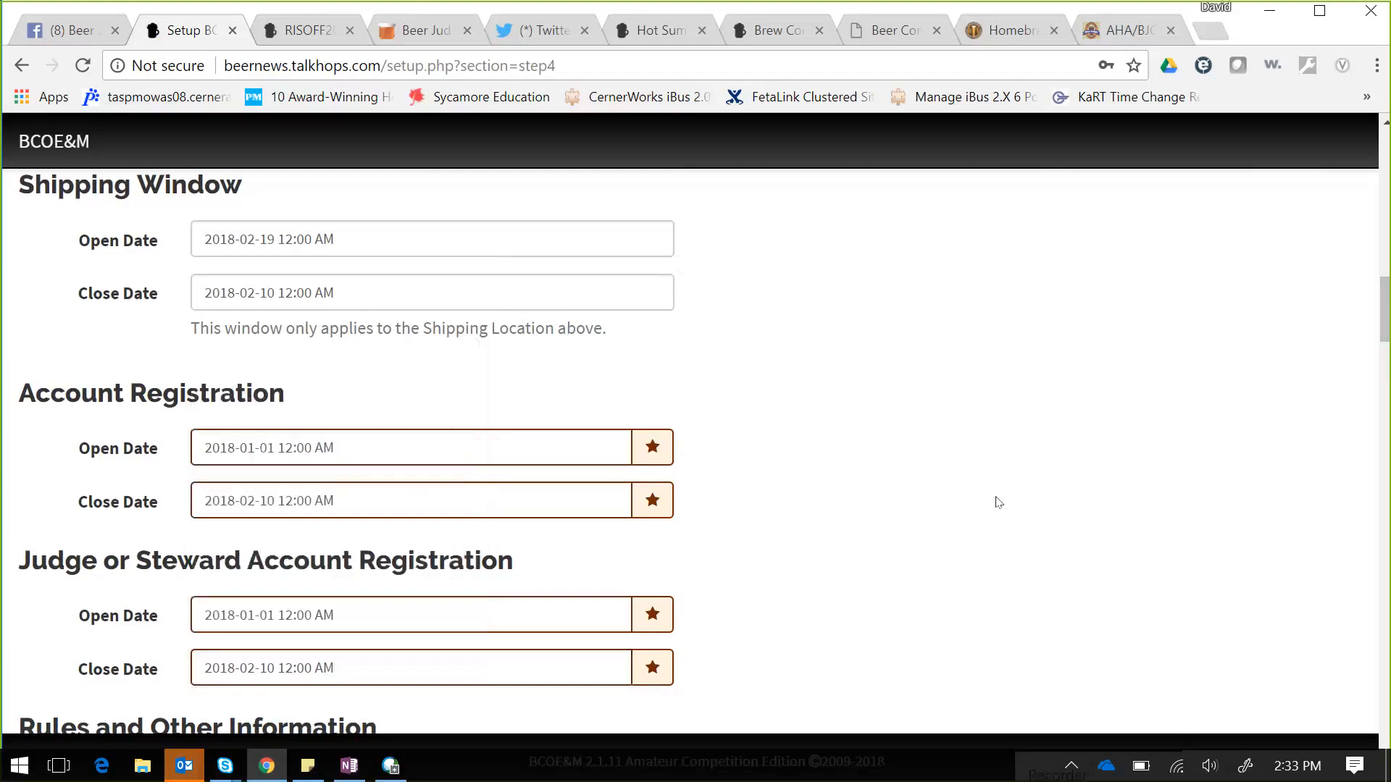
pyautogui.moveTo(1384, 327); pyautogui.dragTo(1385, 370)
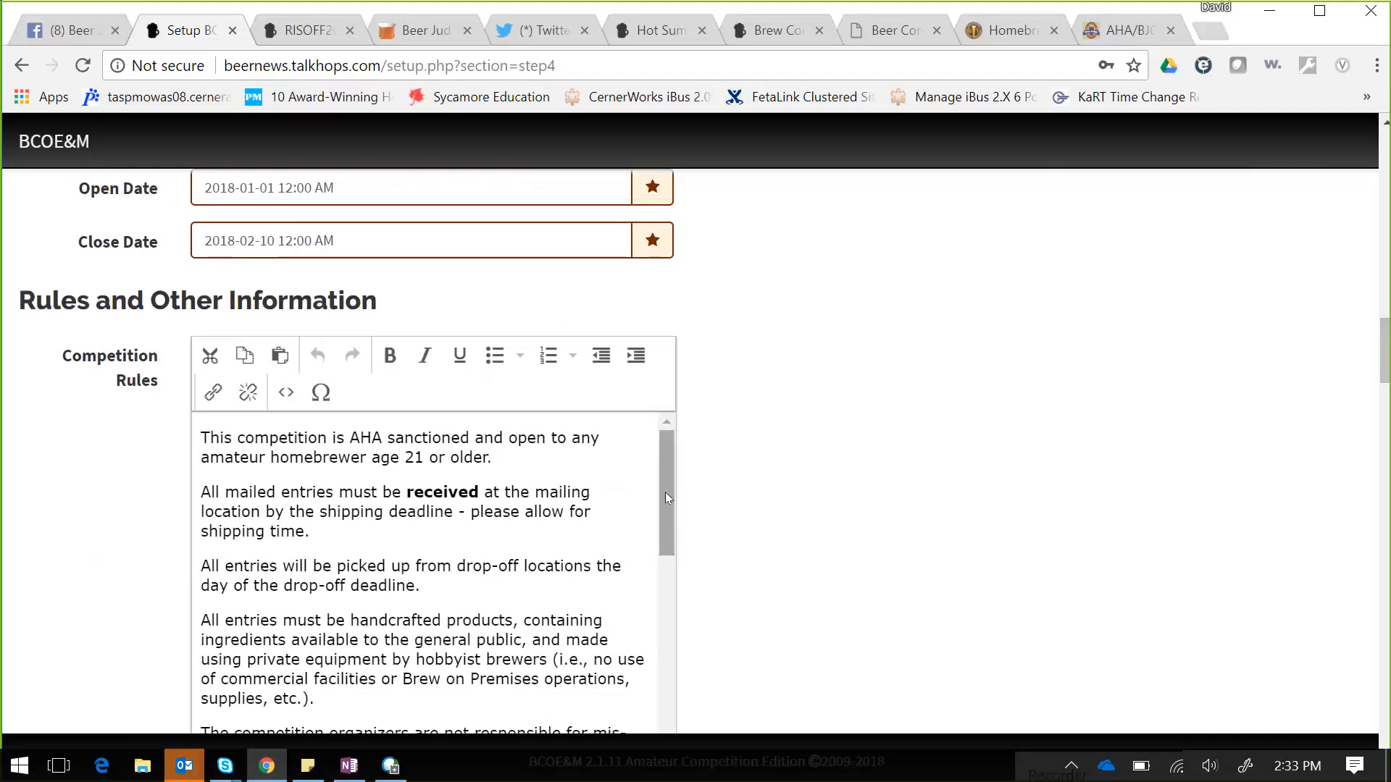
pyautogui.scroll(-1, 665, 491)
pyautogui.scroll(-3, 661, 546)
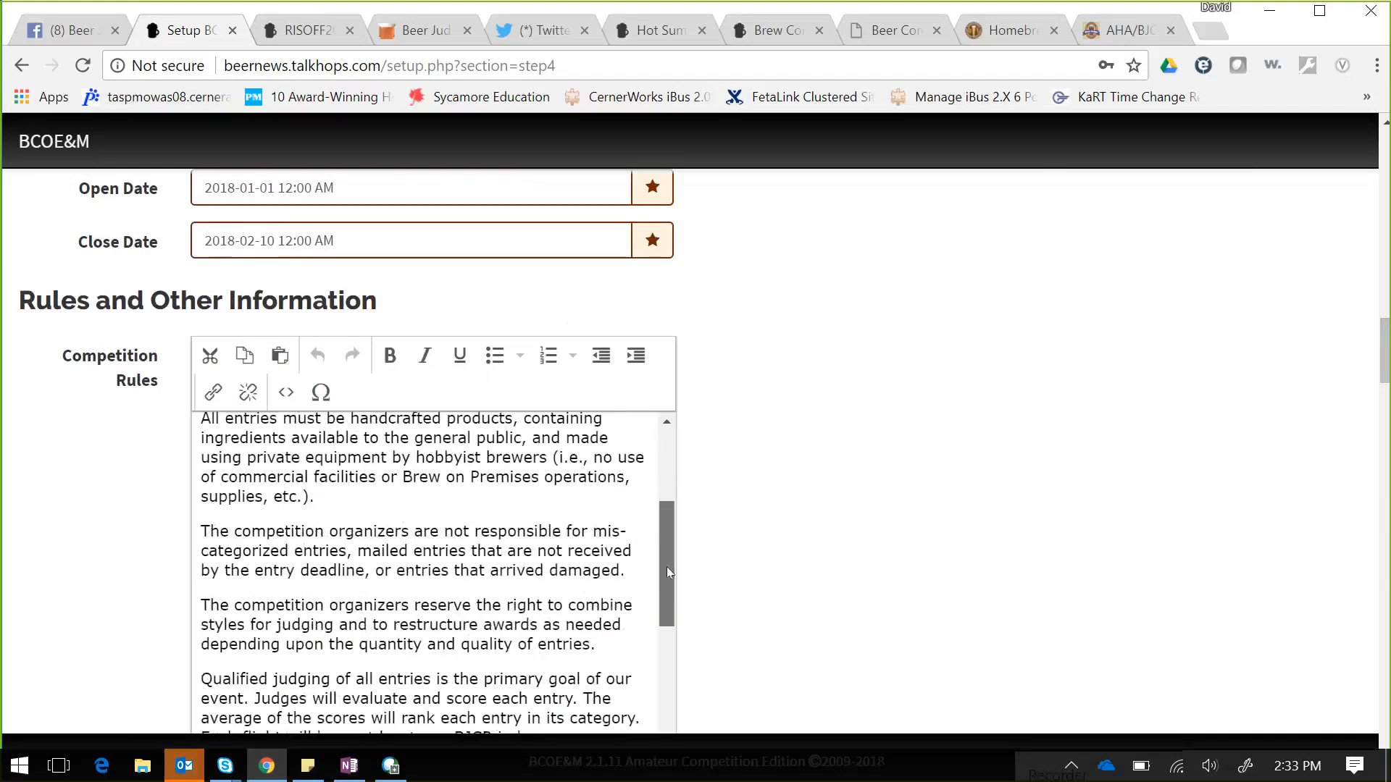
pyautogui.scroll(-2, 674, 585)
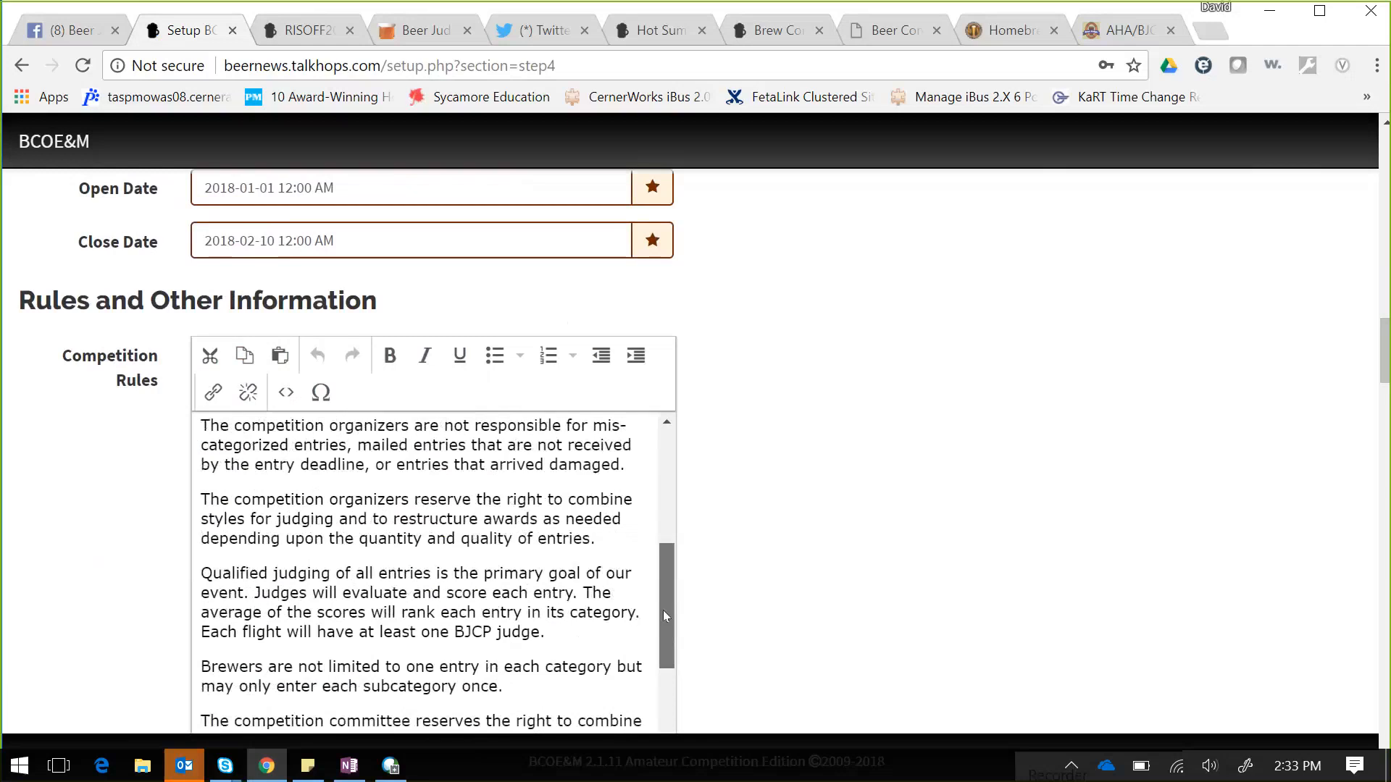
pyautogui.moveTo(667, 637); pyautogui.dragTo(675, 703)
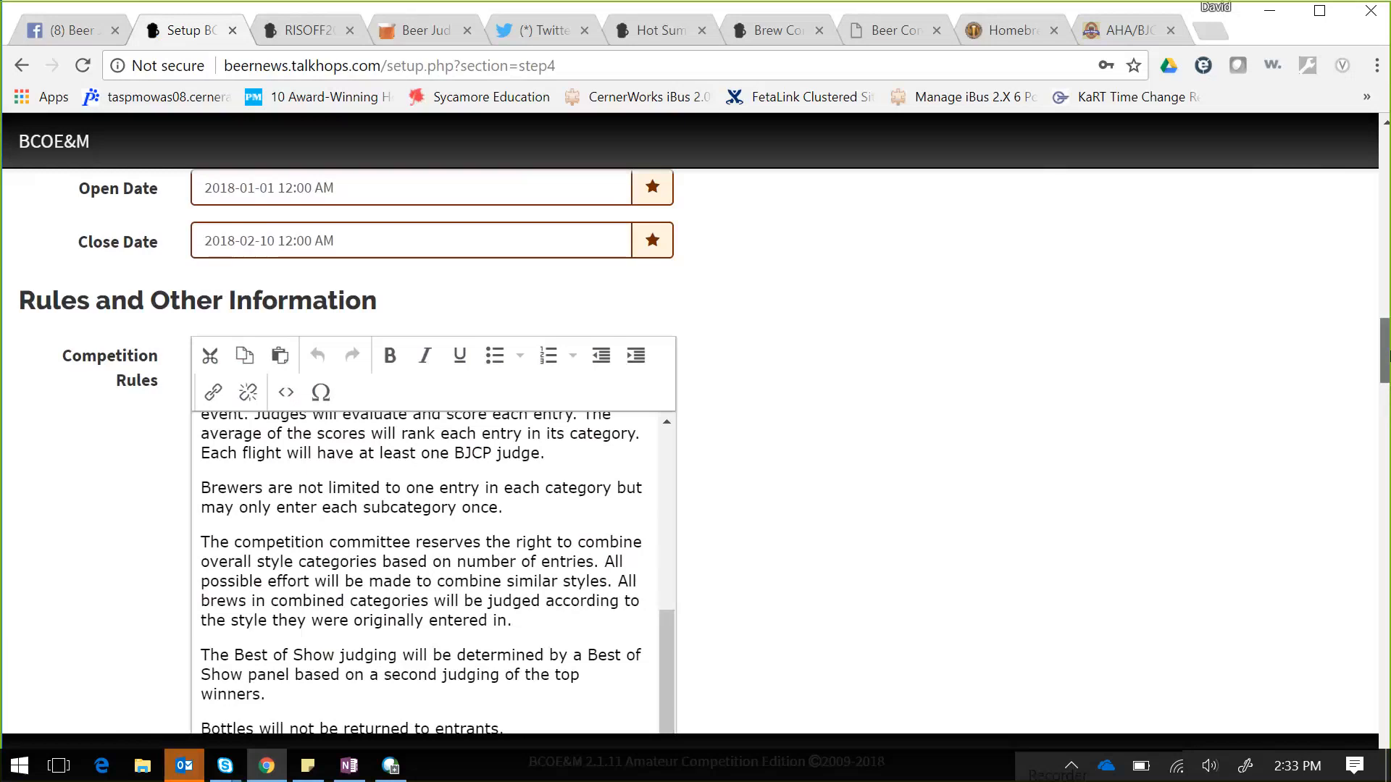
pyautogui.moveTo(1388, 355); pyautogui.dragTo(1387, 416)
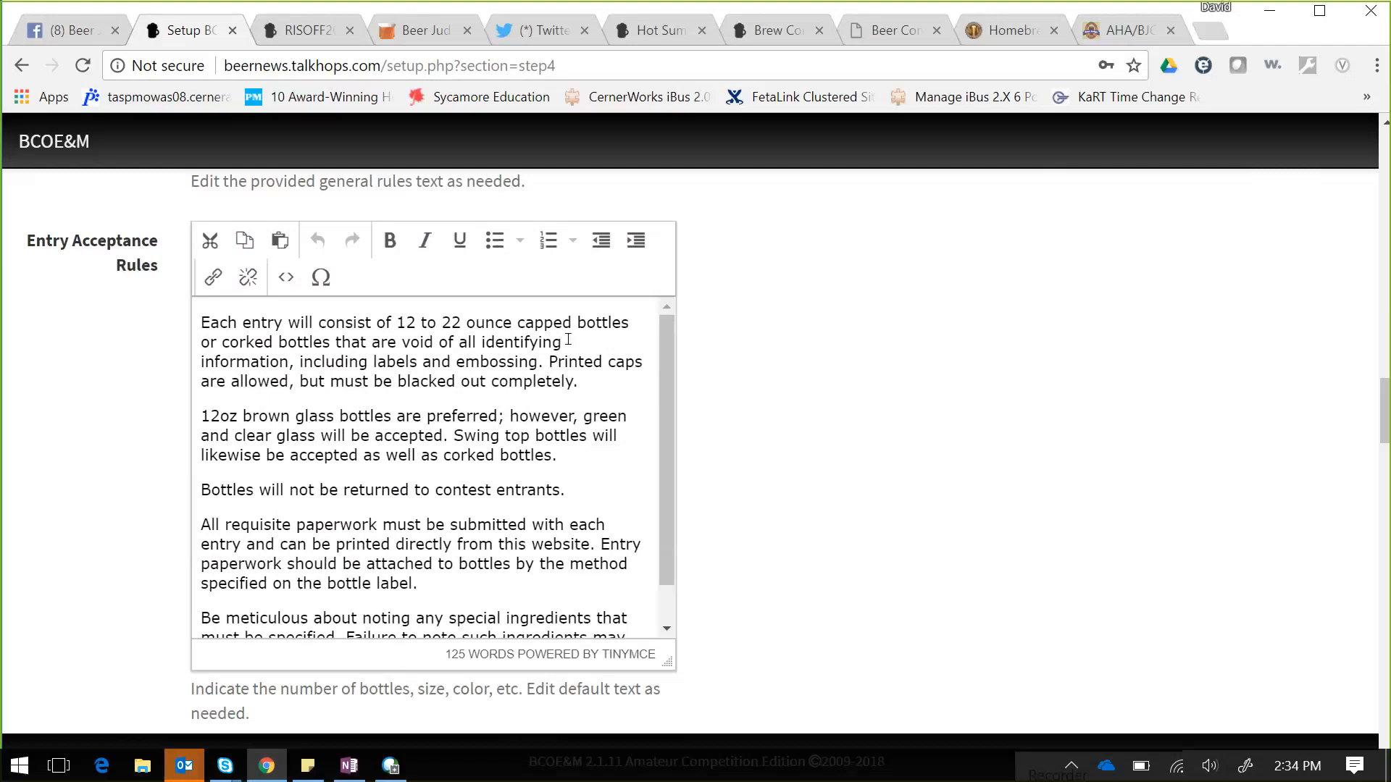
# - Reword the first entry acceptance rule to 'two 12oz bottles', dropping the 22 ounce size
pyautogui.click(516, 328)
pyautogui.press('BackSpace')
pyautogui.press('BackSpace')
pyautogui.press('BackSpace')
pyautogui.press('BackSpace')
pyautogui.press('BackSpace')
pyautogui.press('BackSpace')
pyautogui.press('BackSpace')
pyautogui.press('BackSpace')
pyautogui.press('BackSpace')
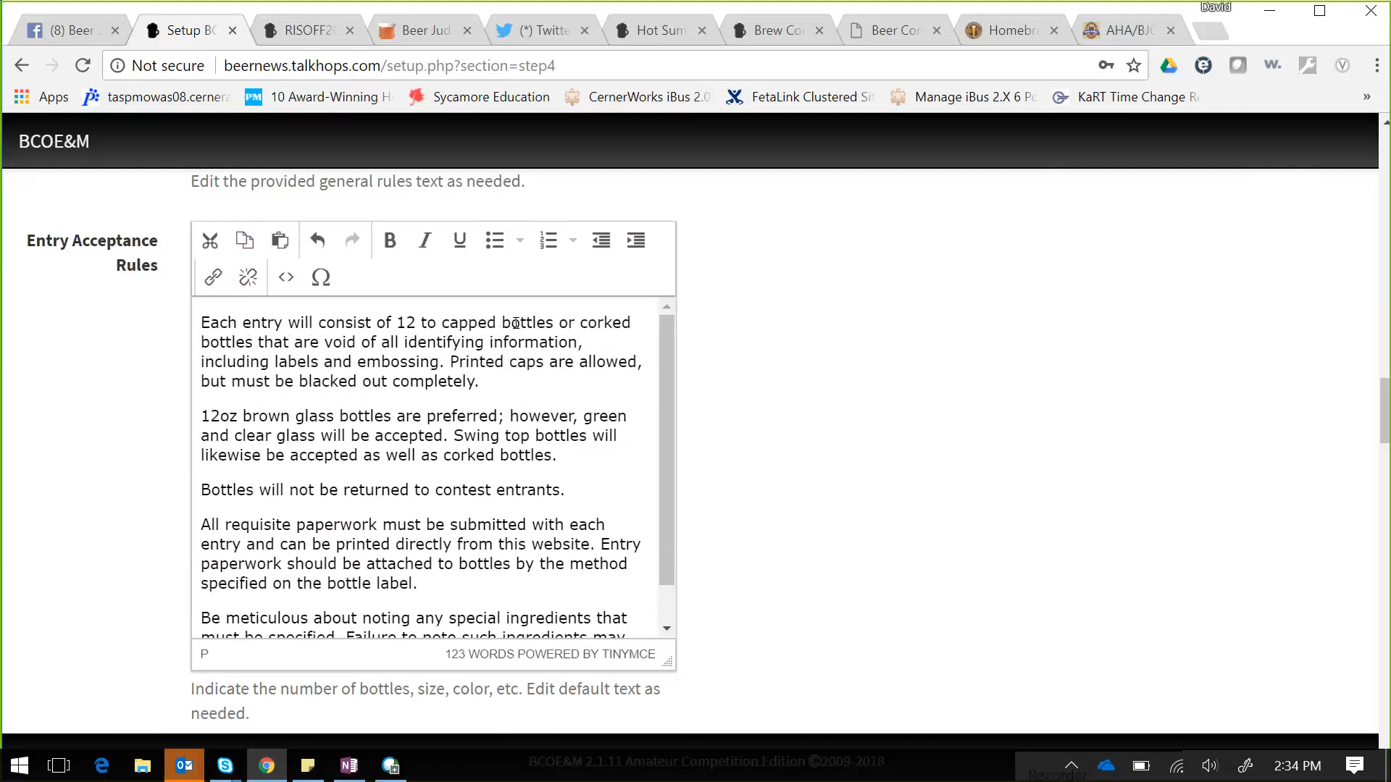
pyautogui.click(398, 321)
pyautogui.write('two')
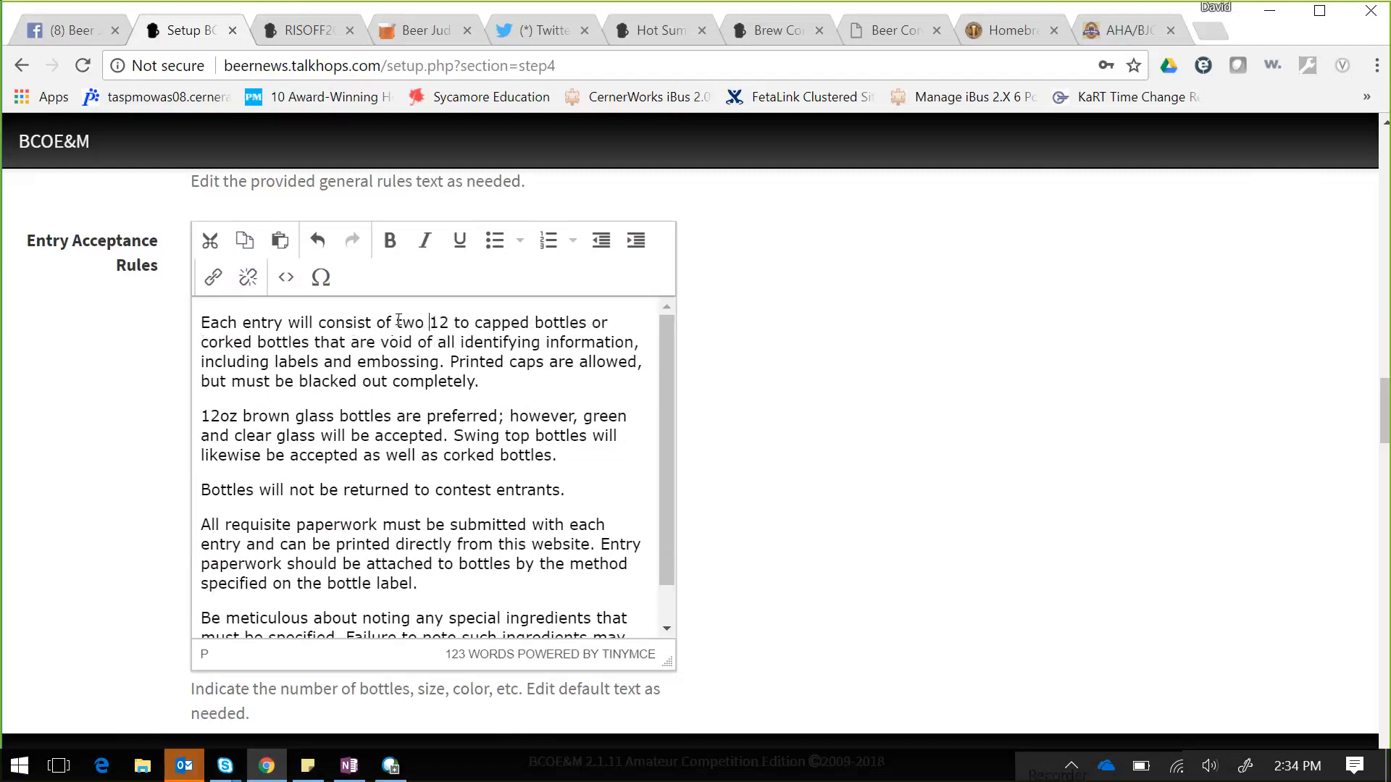
pyautogui.click(447, 323)
pyautogui.write('oz')
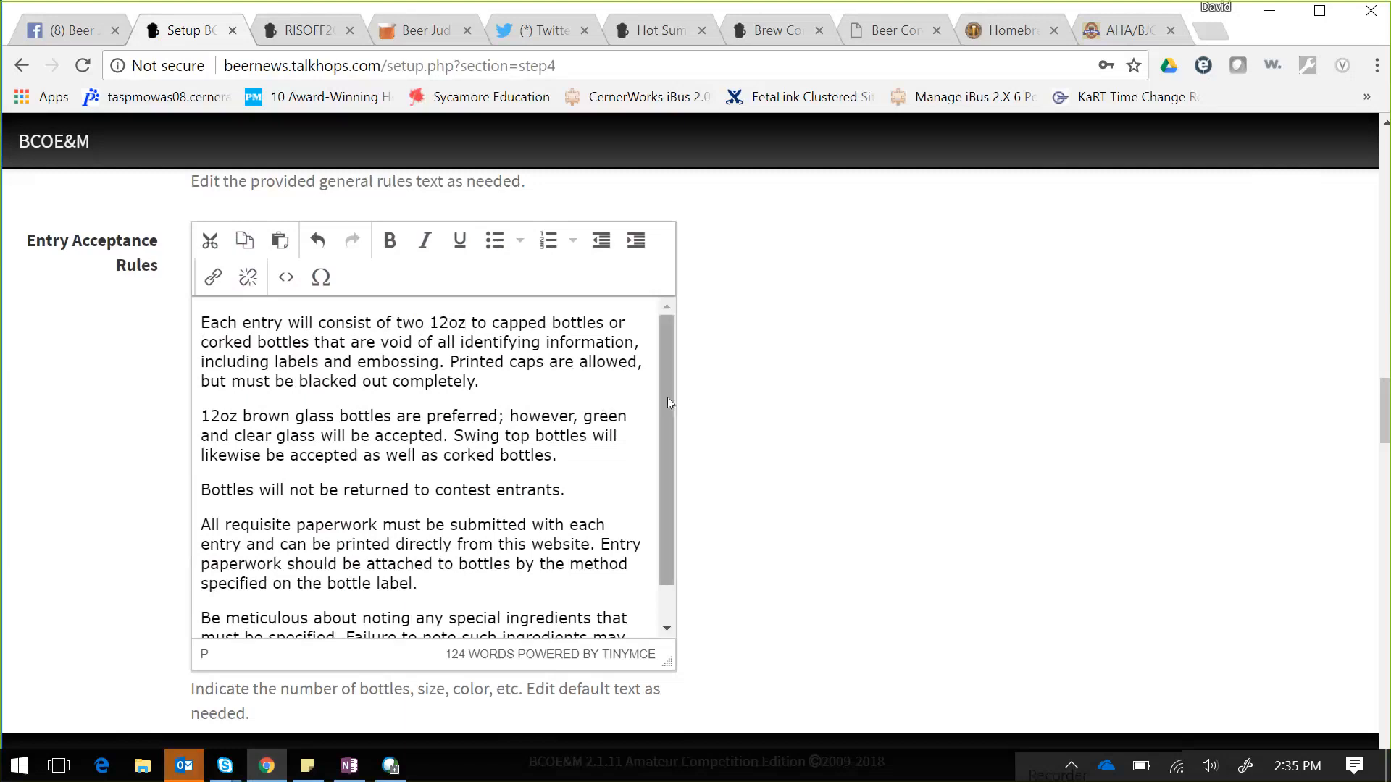
pyautogui.moveTo(667, 393); pyautogui.dragTo(667, 463)
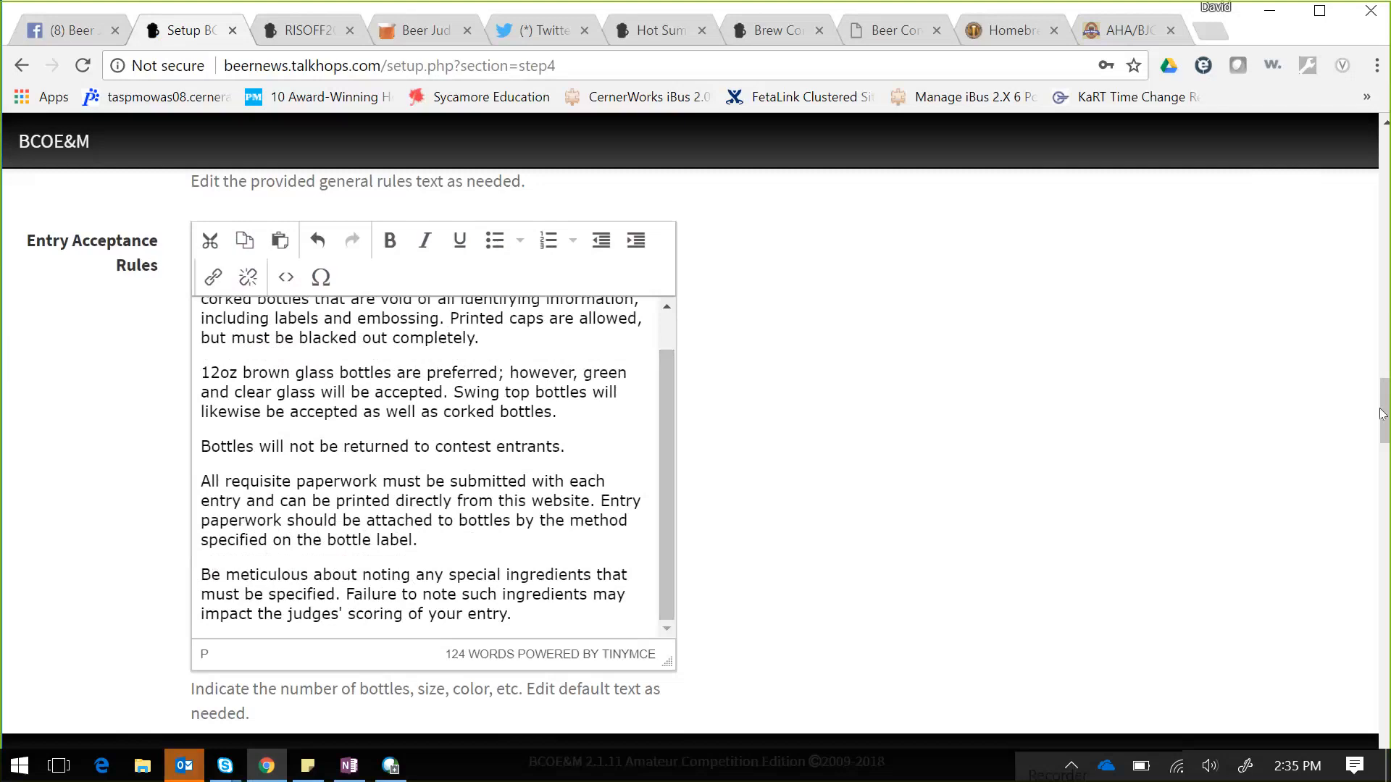
pyautogui.scroll(-1, 1388, 408)
pyautogui.moveTo(1387, 408); pyautogui.dragTo(1387, 459)
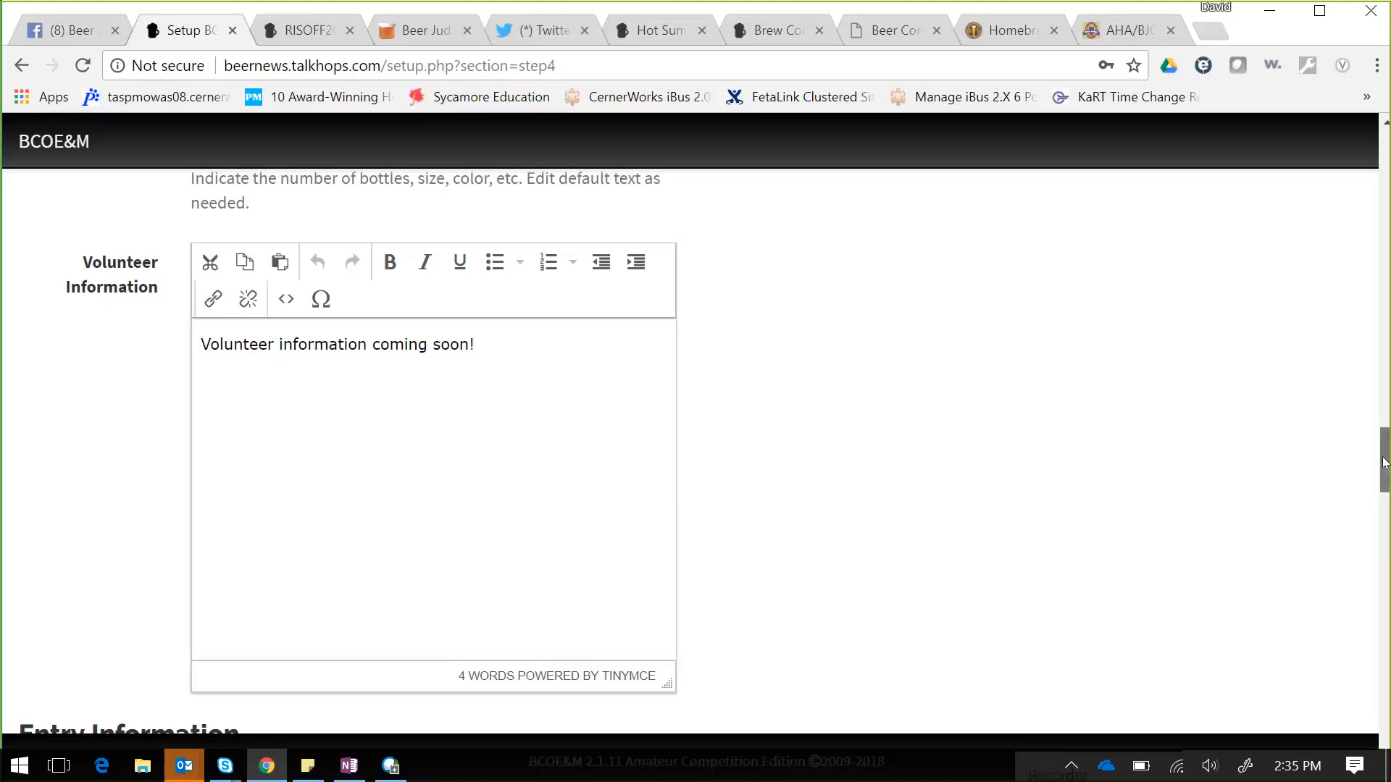
# - Enter 8 in the Per Entry Fee field under Entry Information
pyautogui.moveTo(1386, 455); pyautogui.dragTo(1384, 515)
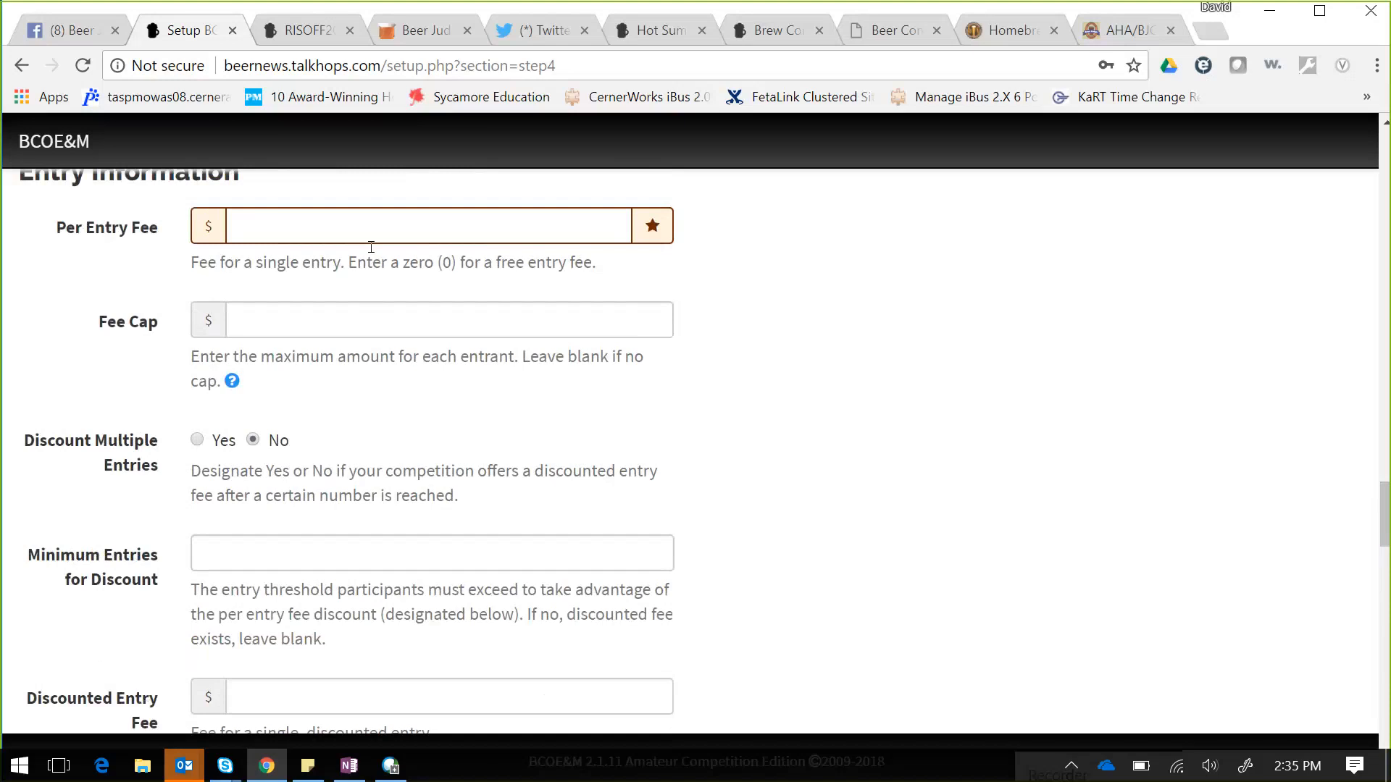
pyautogui.click(388, 217)
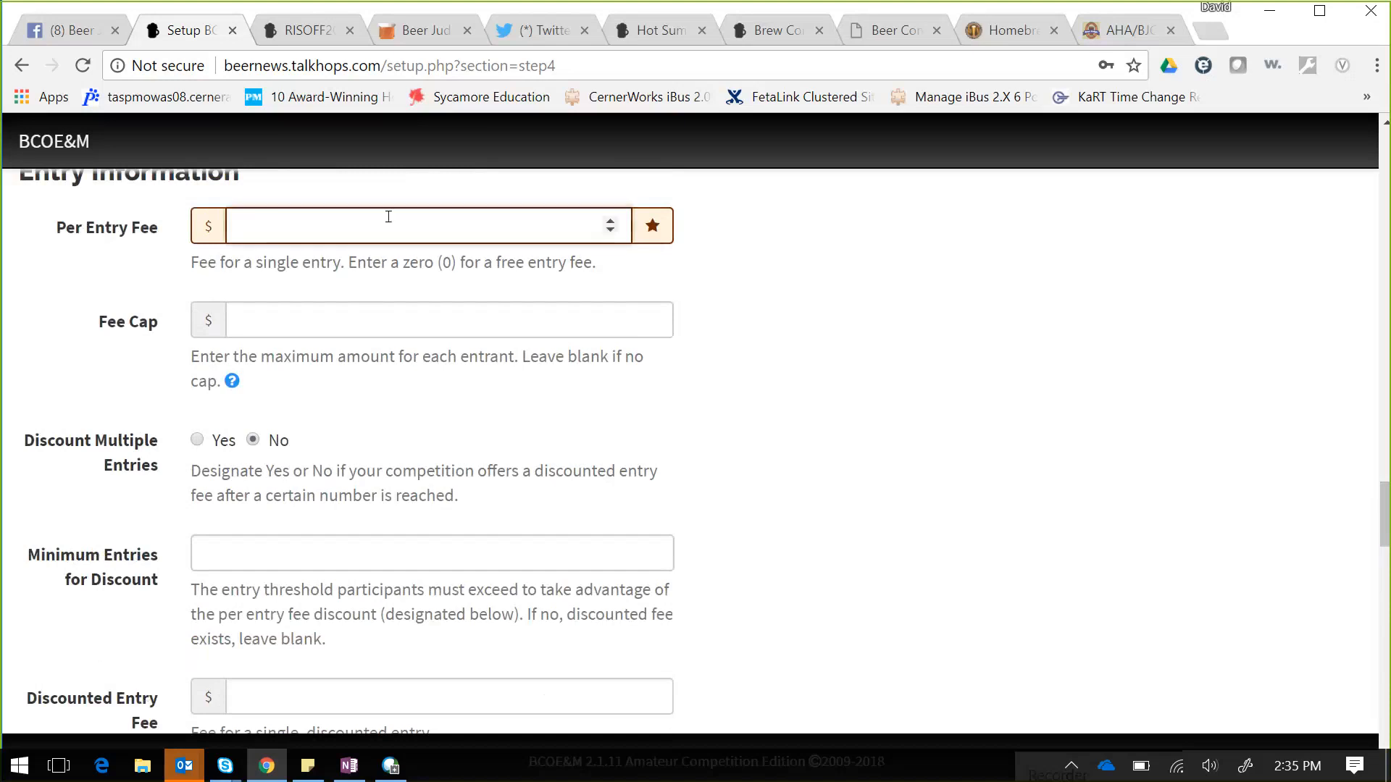
pyautogui.write('8')
pyautogui.click(425, 320)
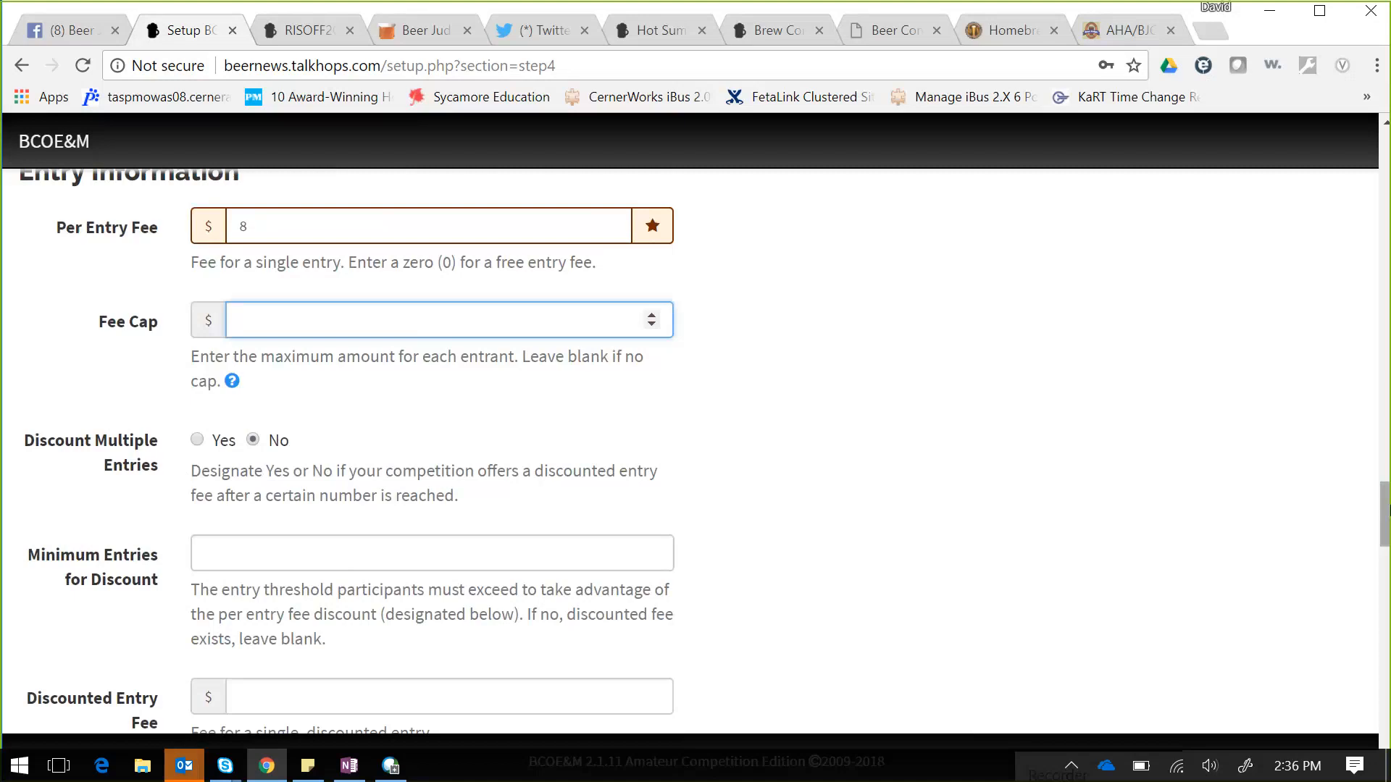
pyautogui.scroll(-1, 1383, 507)
pyautogui.moveTo(1387, 514); pyautogui.dragTo(1386, 552)
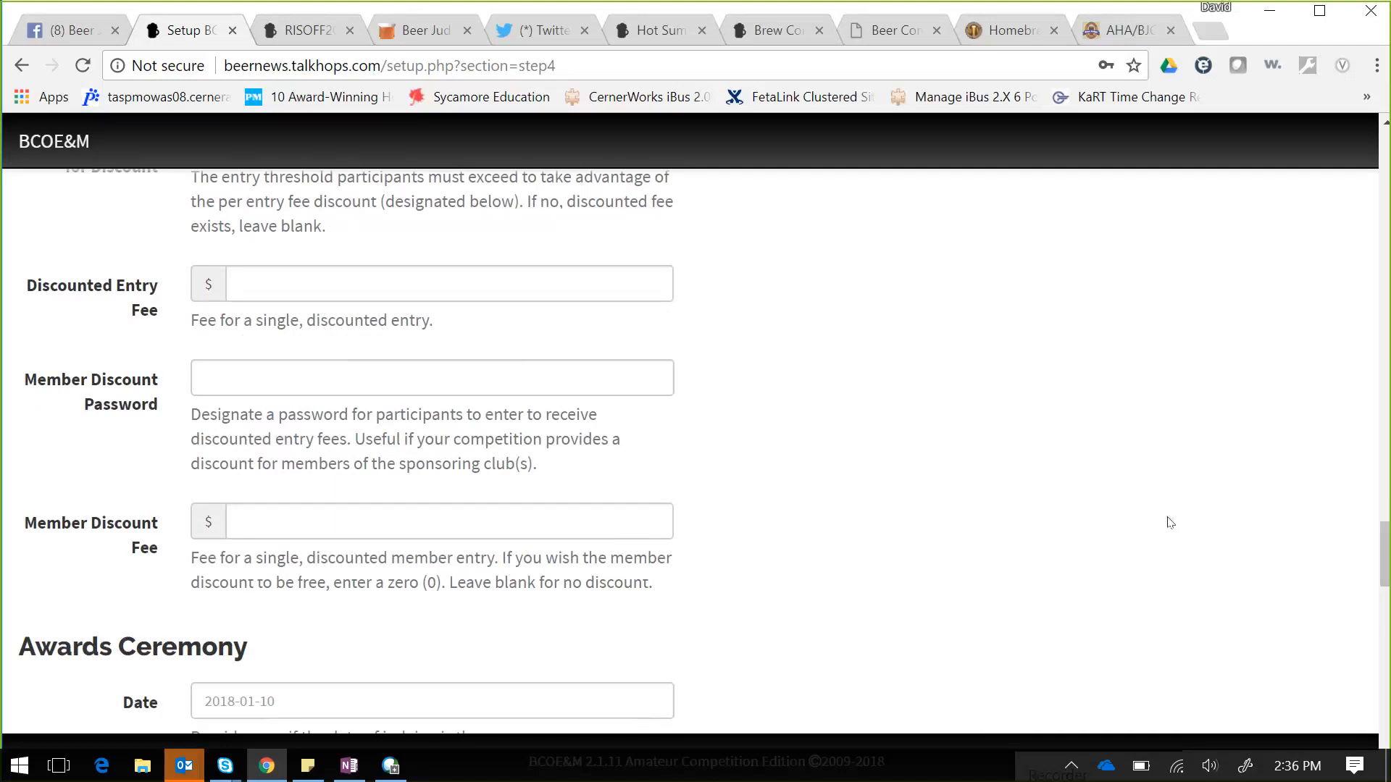
# - Pick February 22, 2018 in the Awards Ceremony Date calendar
pyautogui.moveTo(1384, 545); pyautogui.dragTo(1384, 578)
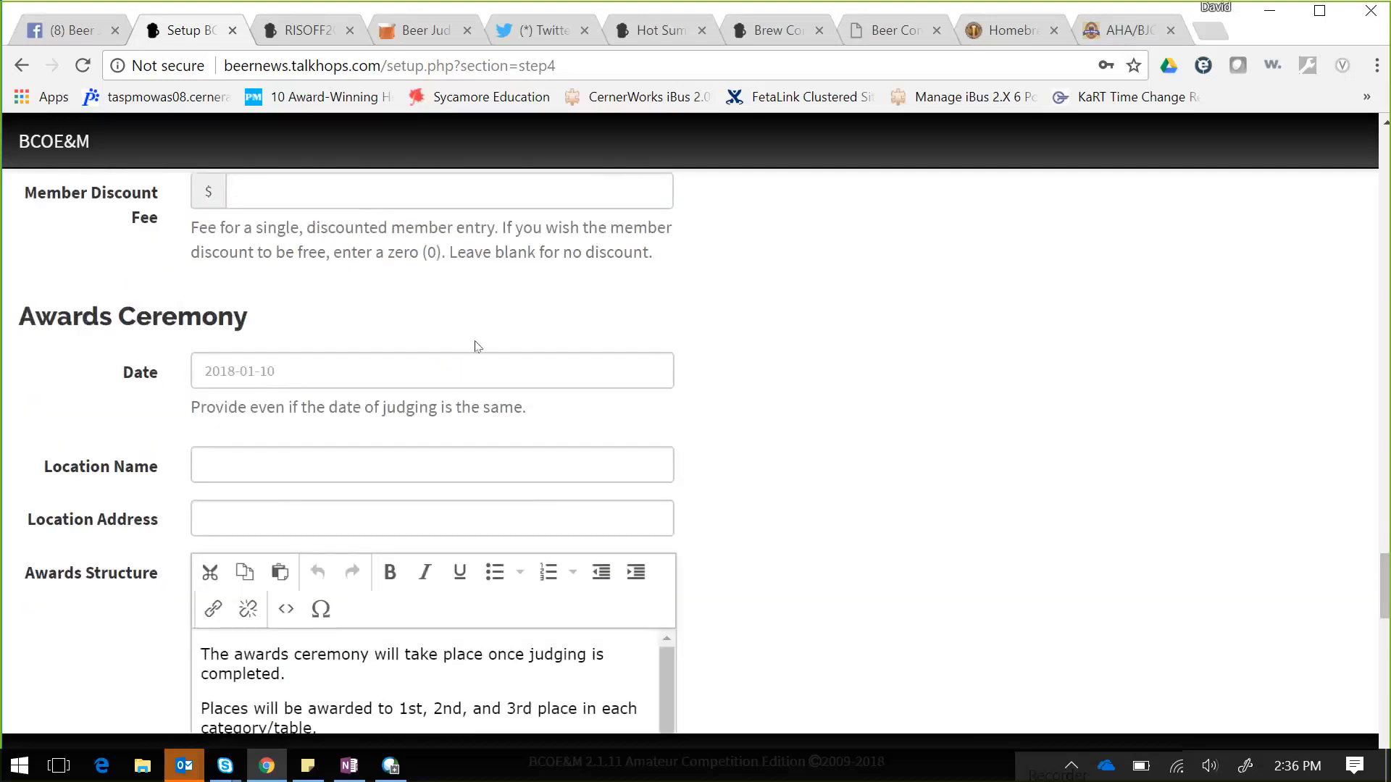
pyautogui.click(354, 368)
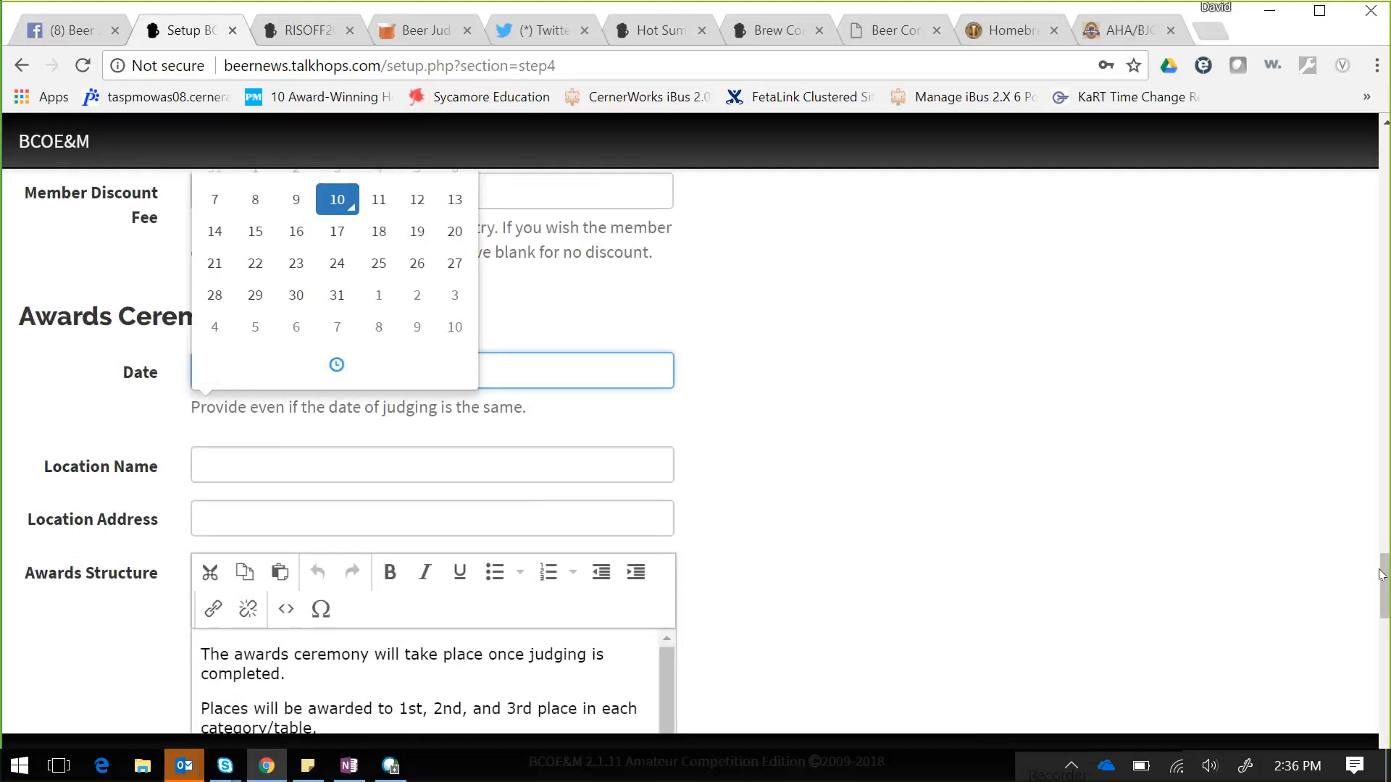
pyautogui.moveTo(1382, 575); pyautogui.dragTo(1382, 551)
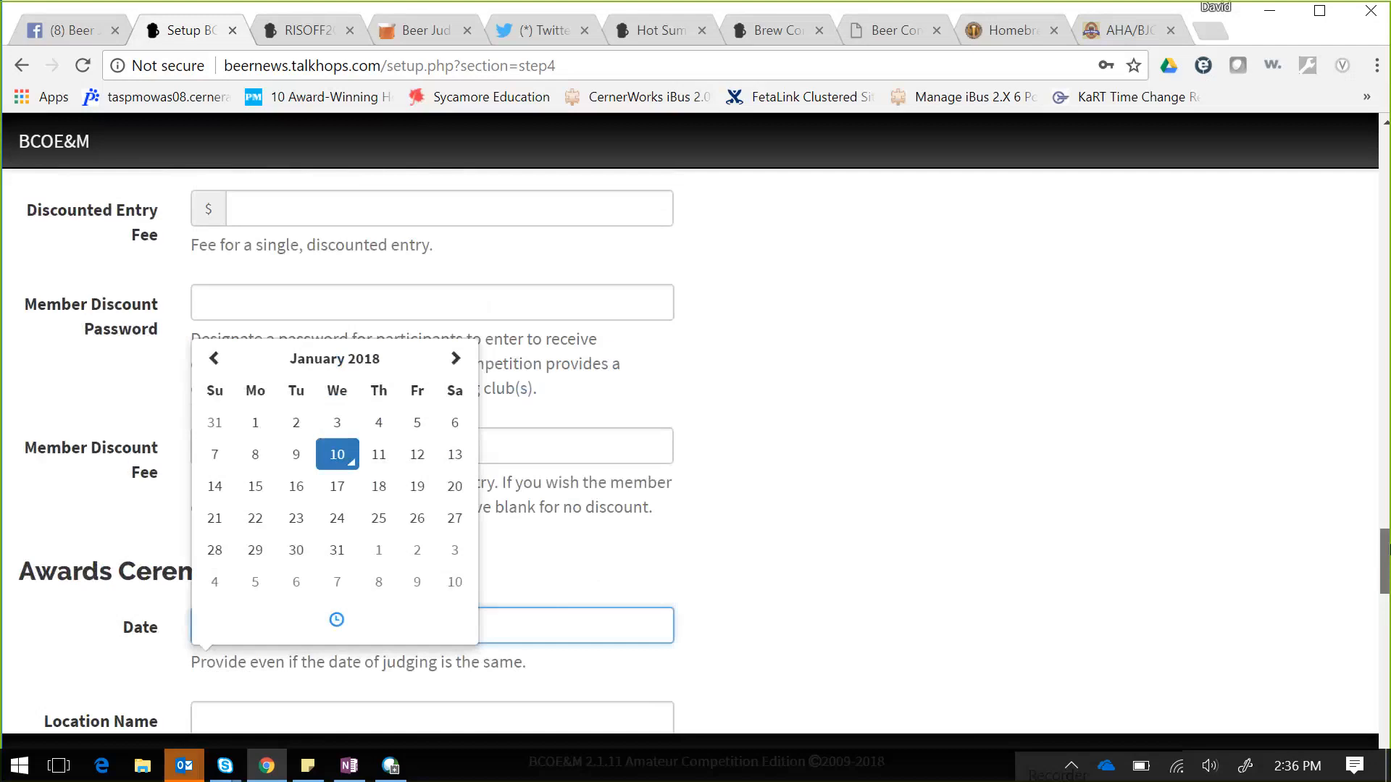
pyautogui.click(455, 358)
pyautogui.click(378, 518)
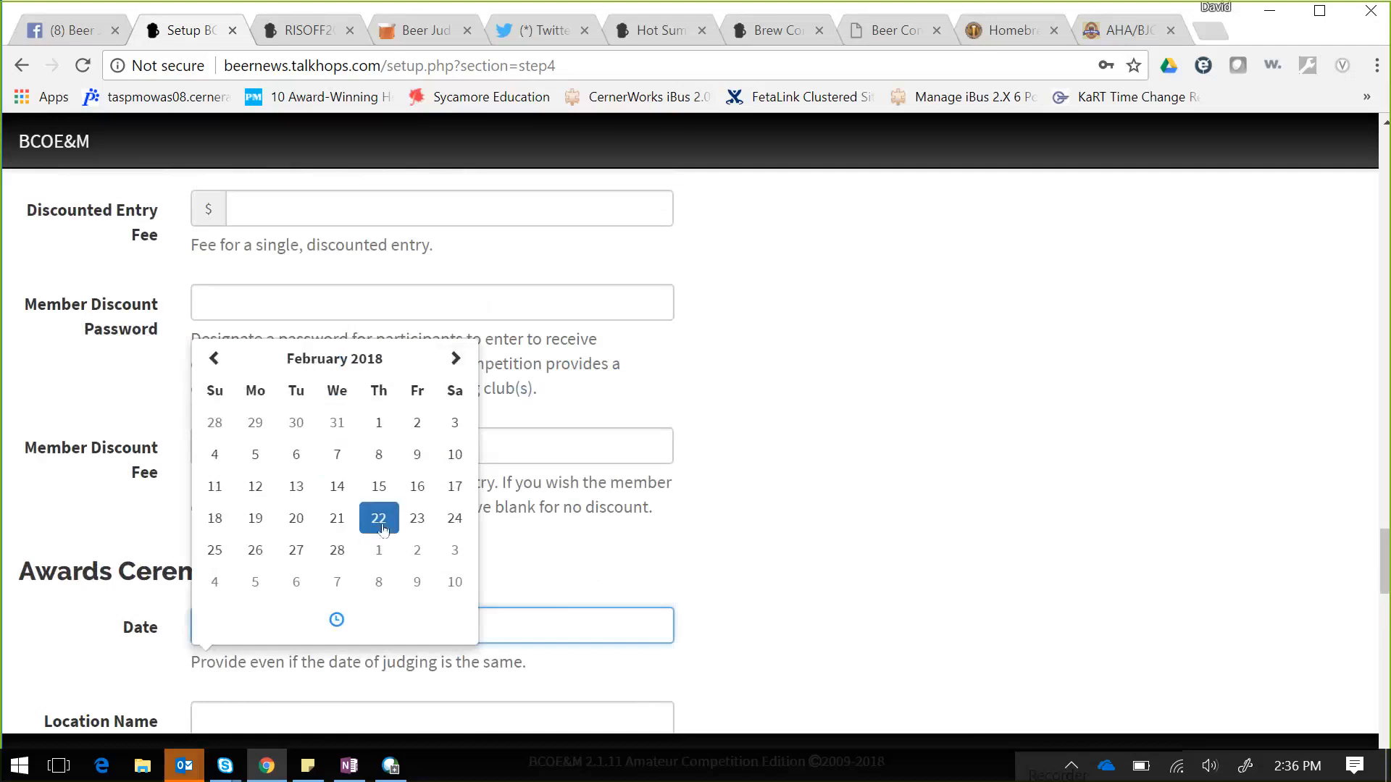
pyautogui.click(938, 564)
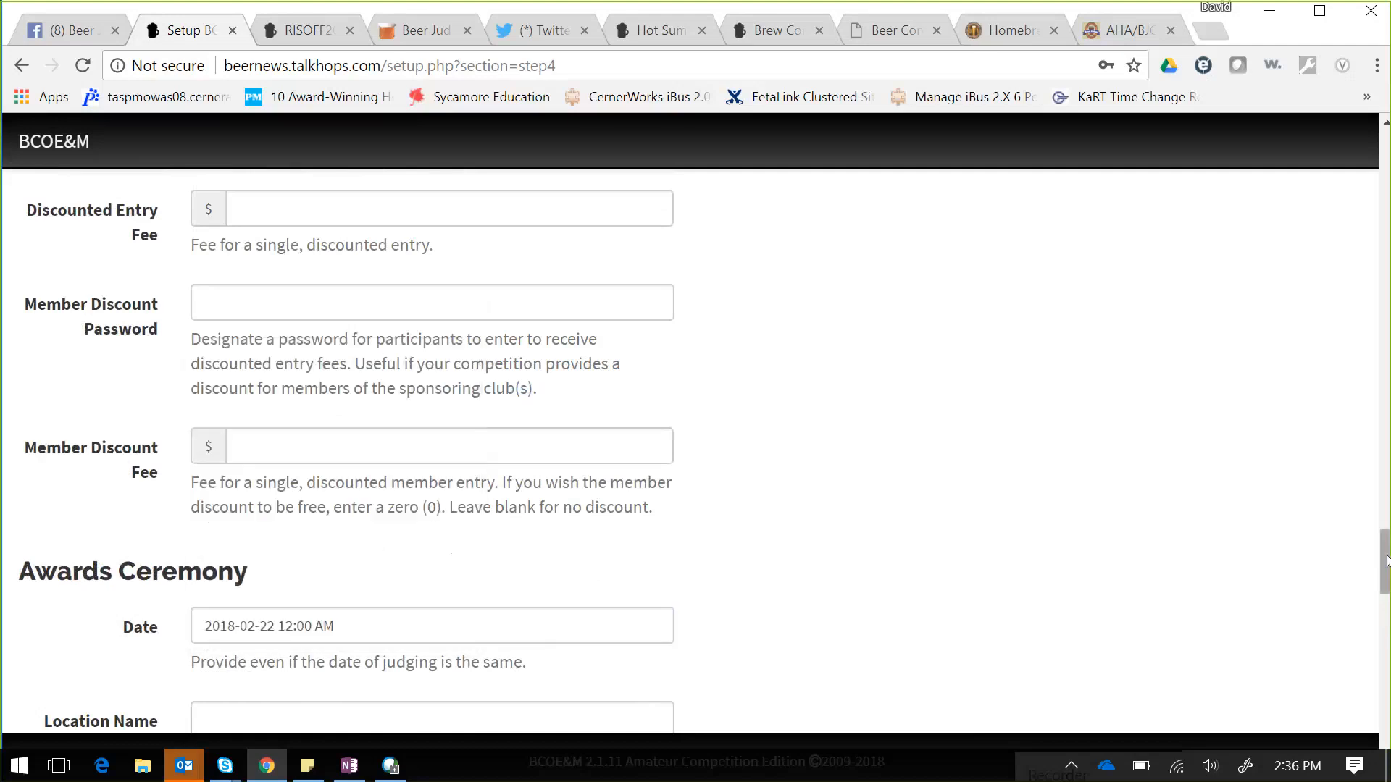
pyautogui.moveTo(1385, 563); pyautogui.dragTo(1386, 622)
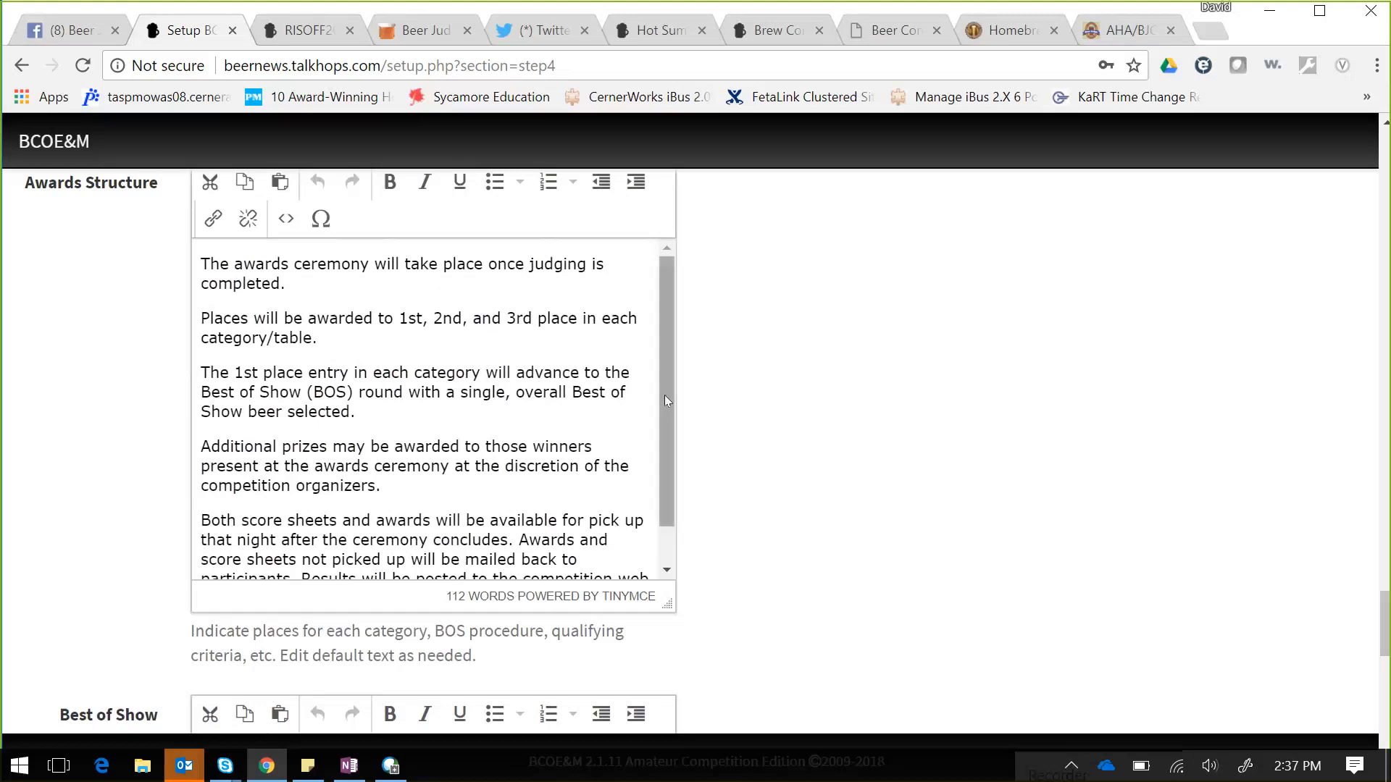
pyautogui.moveTo(666, 400); pyautogui.dragTo(664, 441)
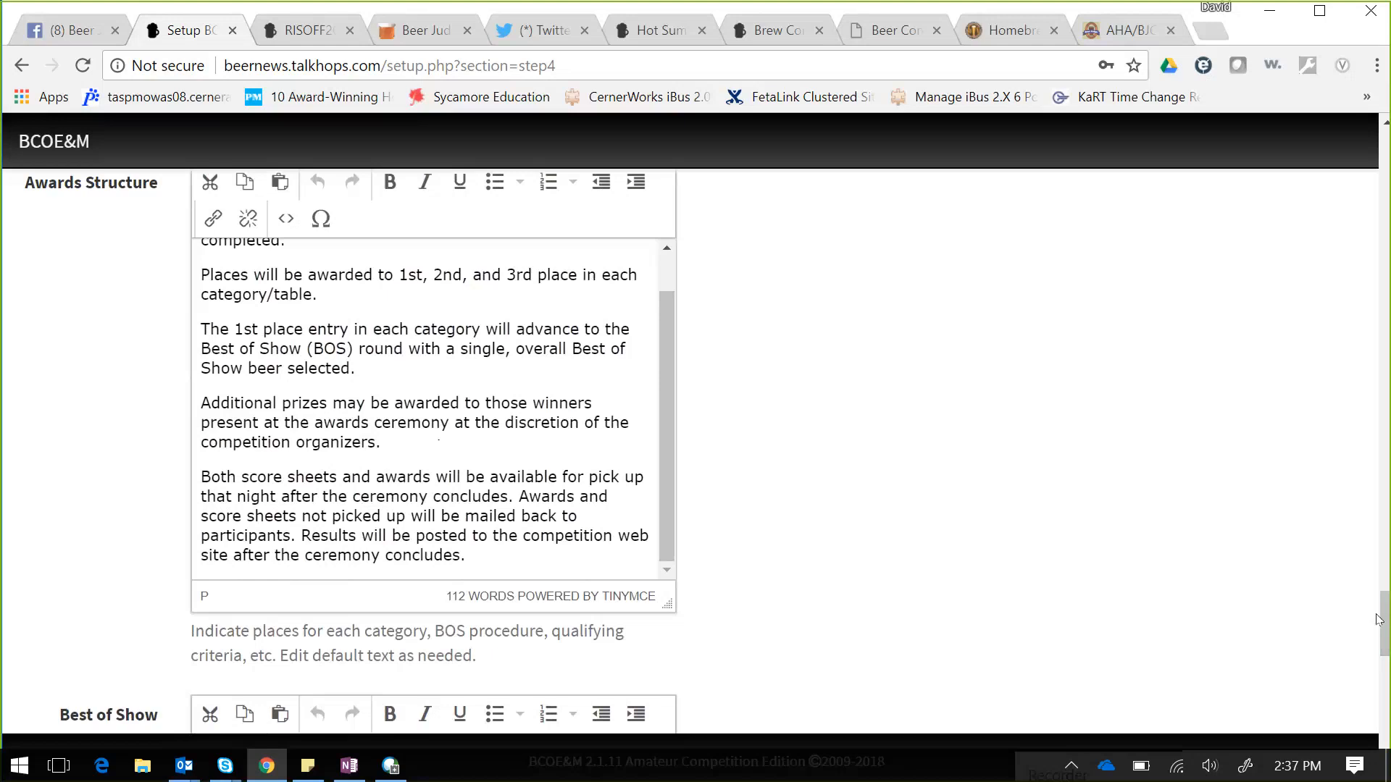
pyautogui.scroll(-2, 1386, 640)
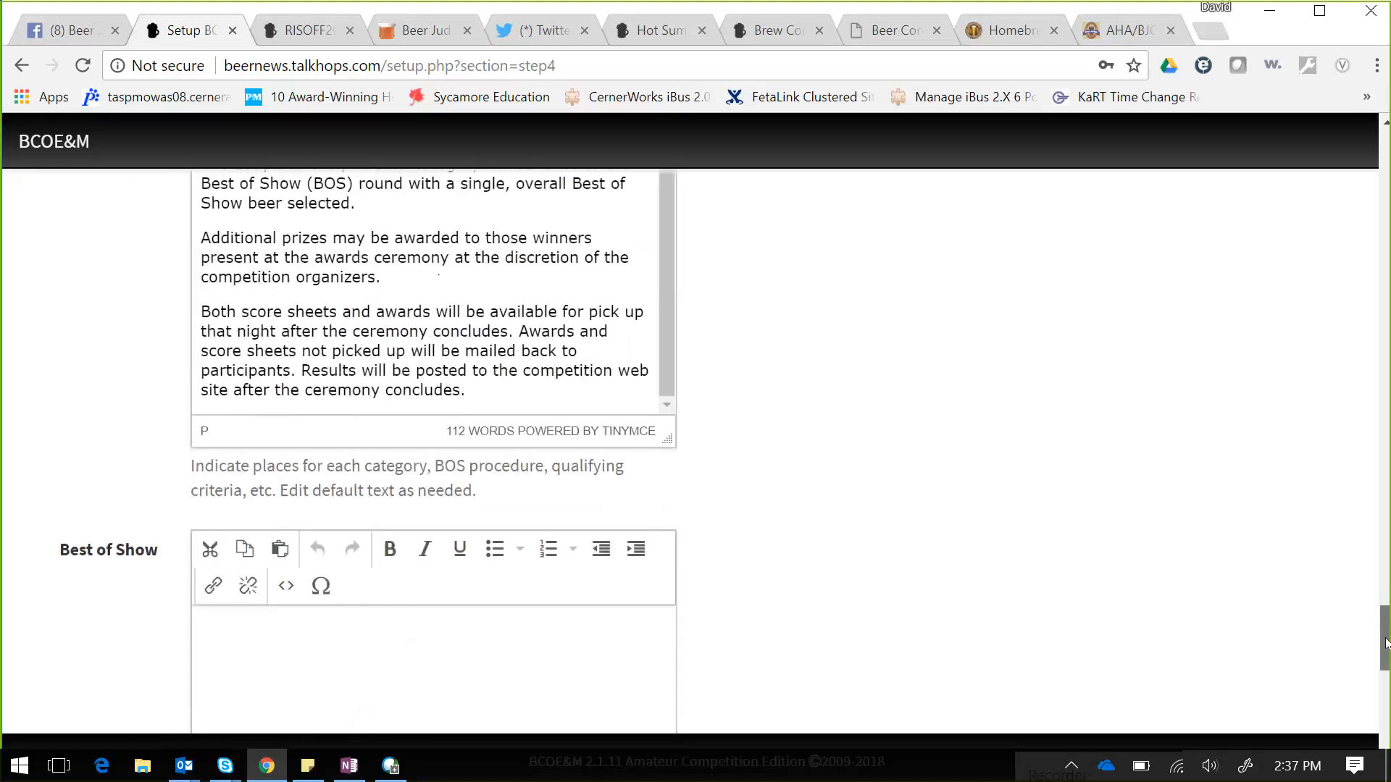
pyautogui.moveTo(1386, 640); pyautogui.dragTo(1386, 715)
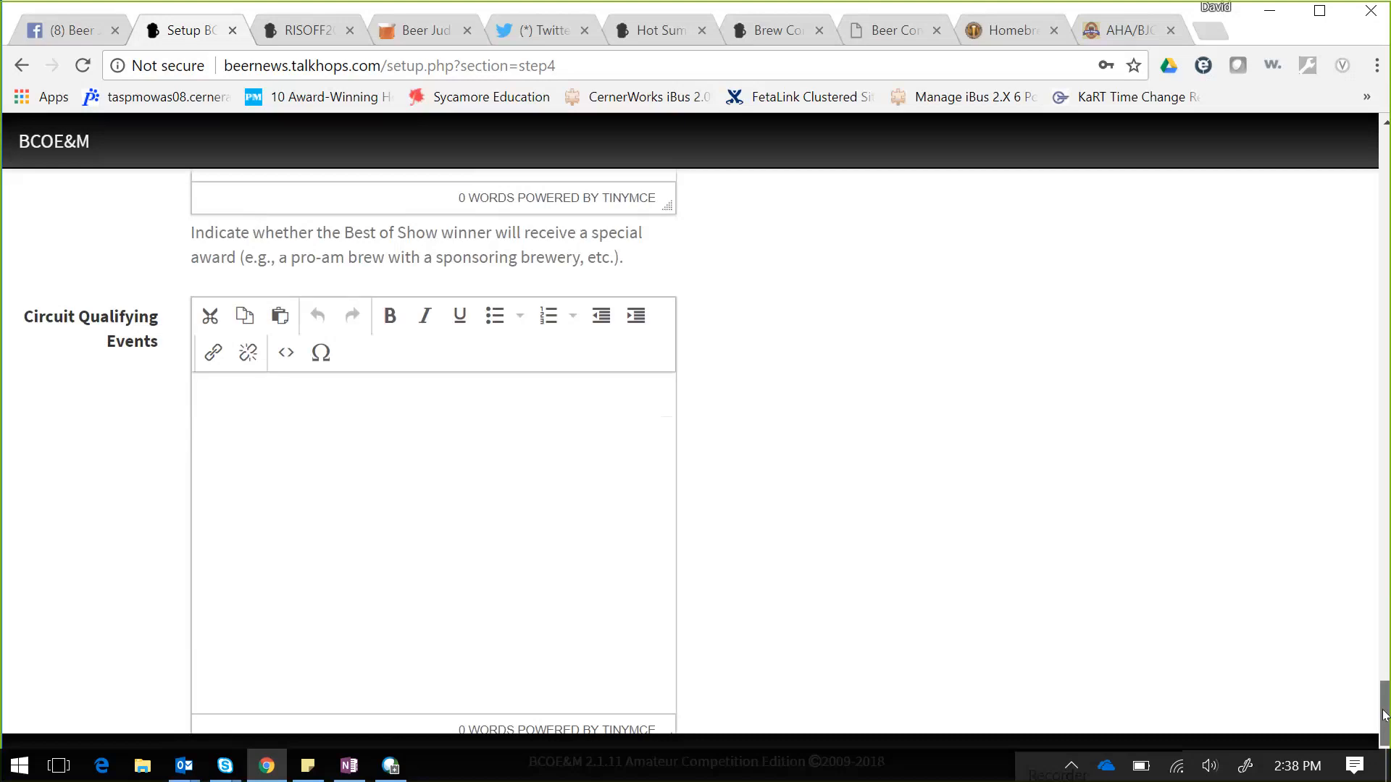
pyautogui.moveTo(1385, 716); pyautogui.dragTo(1385, 741)
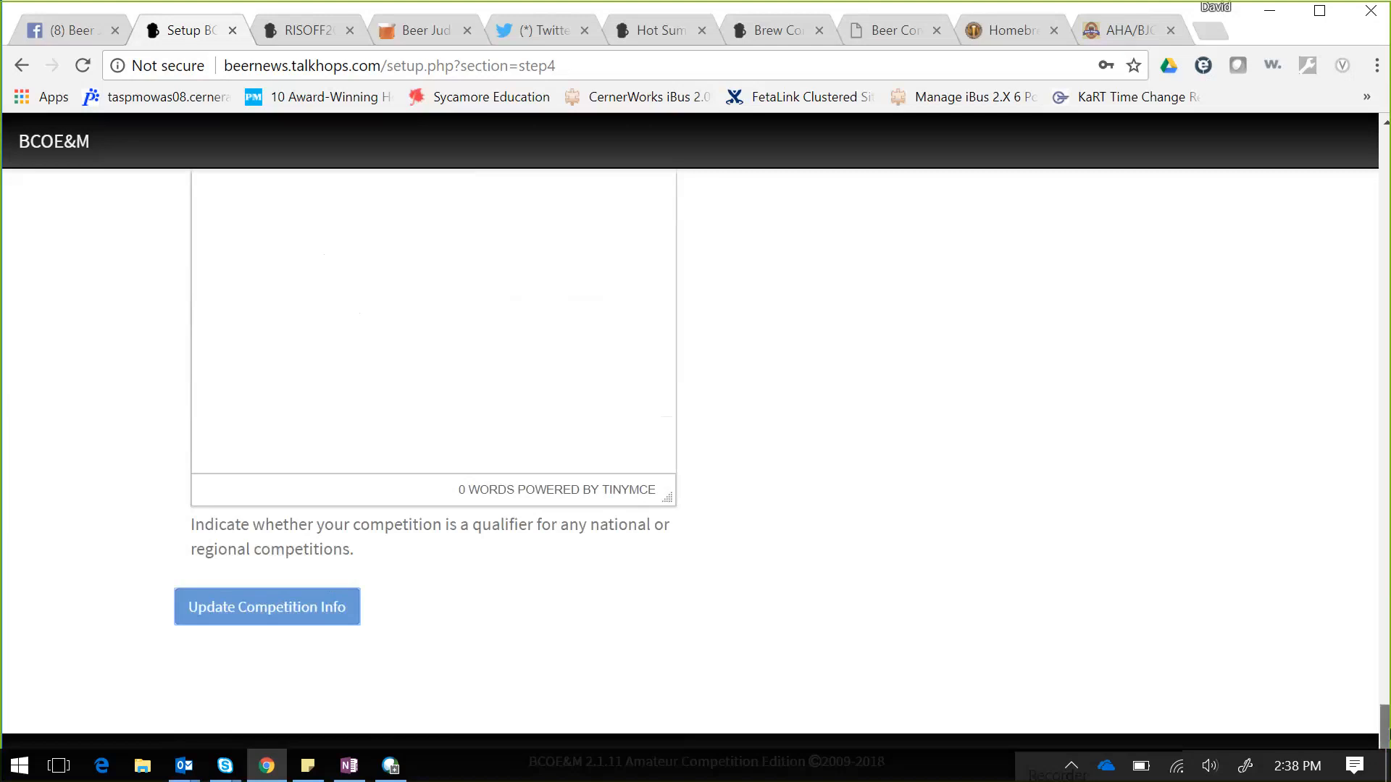
pyautogui.moveTo(1382, 724); pyautogui.dragTo(1341, 235)
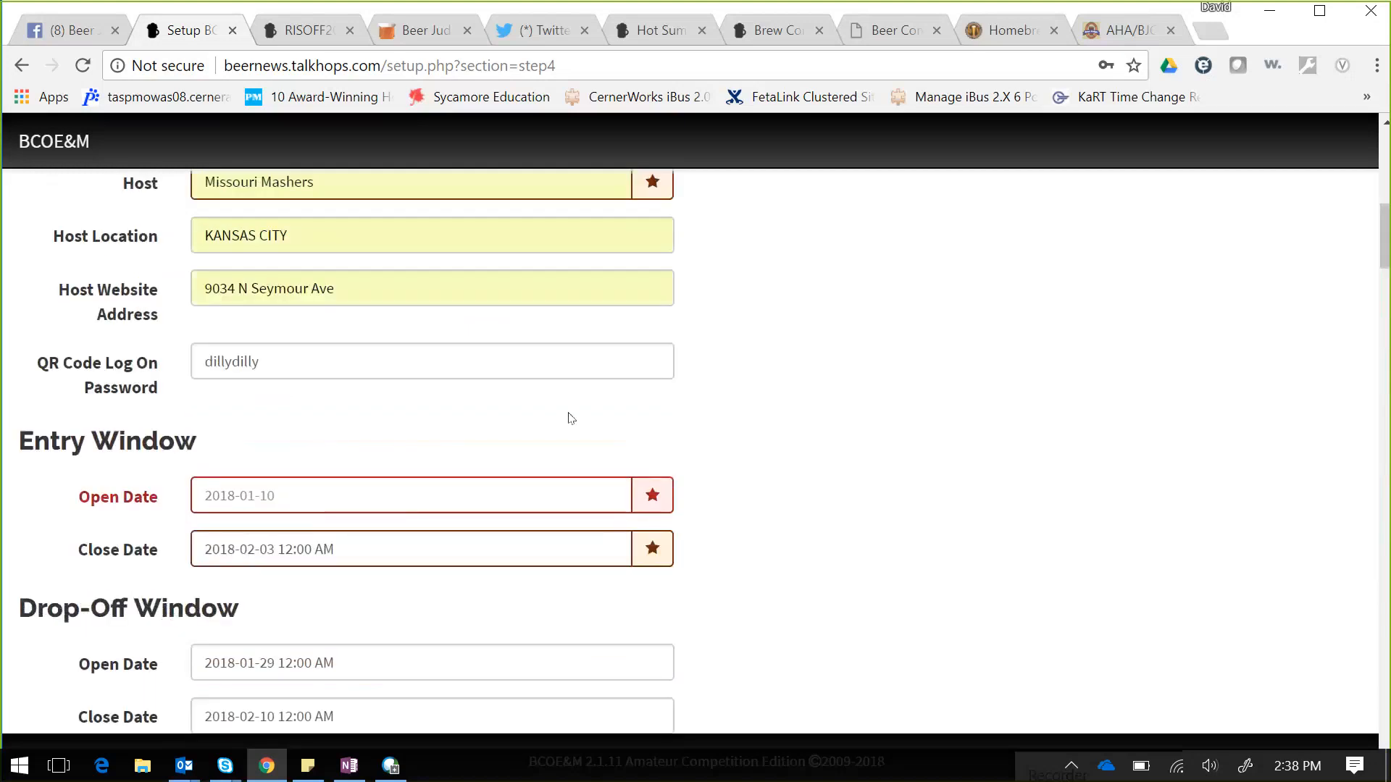
# - Set the Entry Window Open Date to January 1, 2018 and update the competition info
pyautogui.click(295, 496)
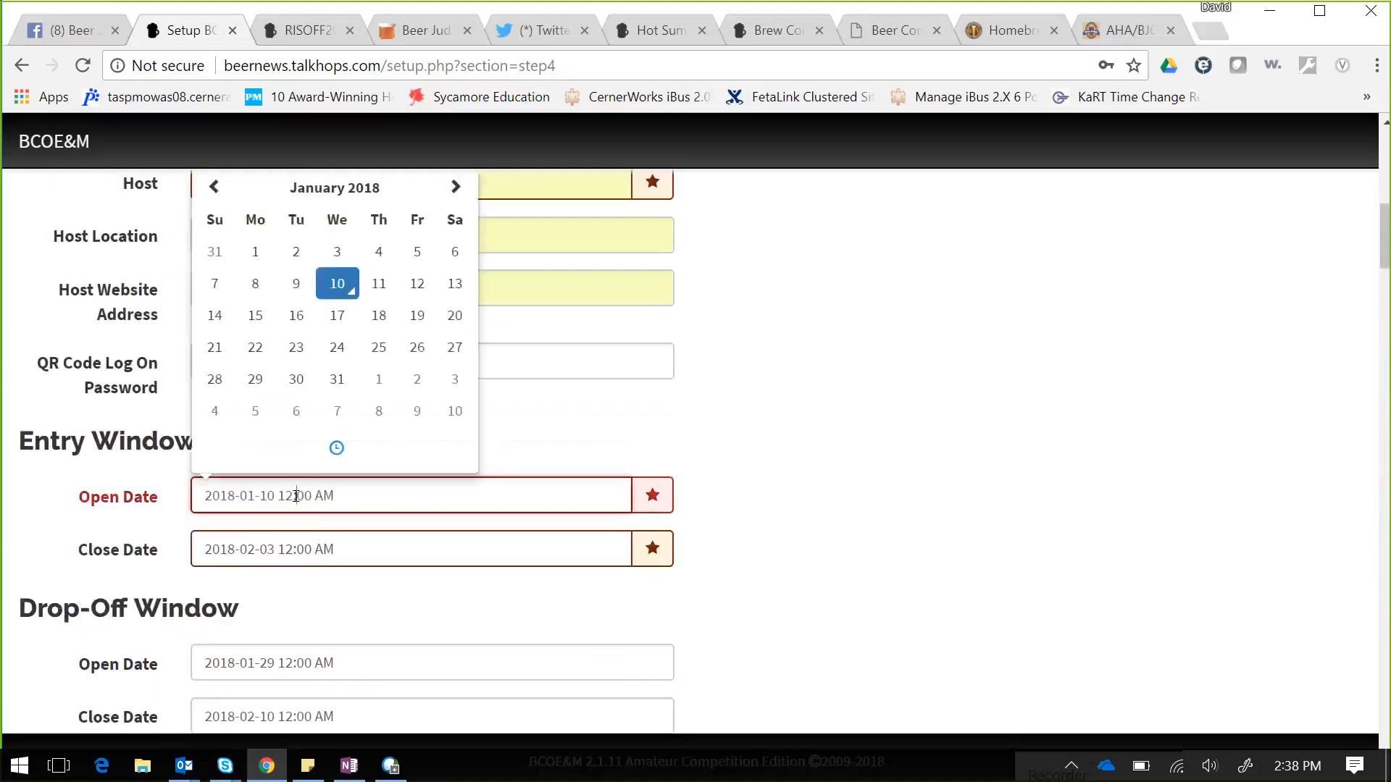
pyautogui.click(247, 255)
pyautogui.click(942, 305)
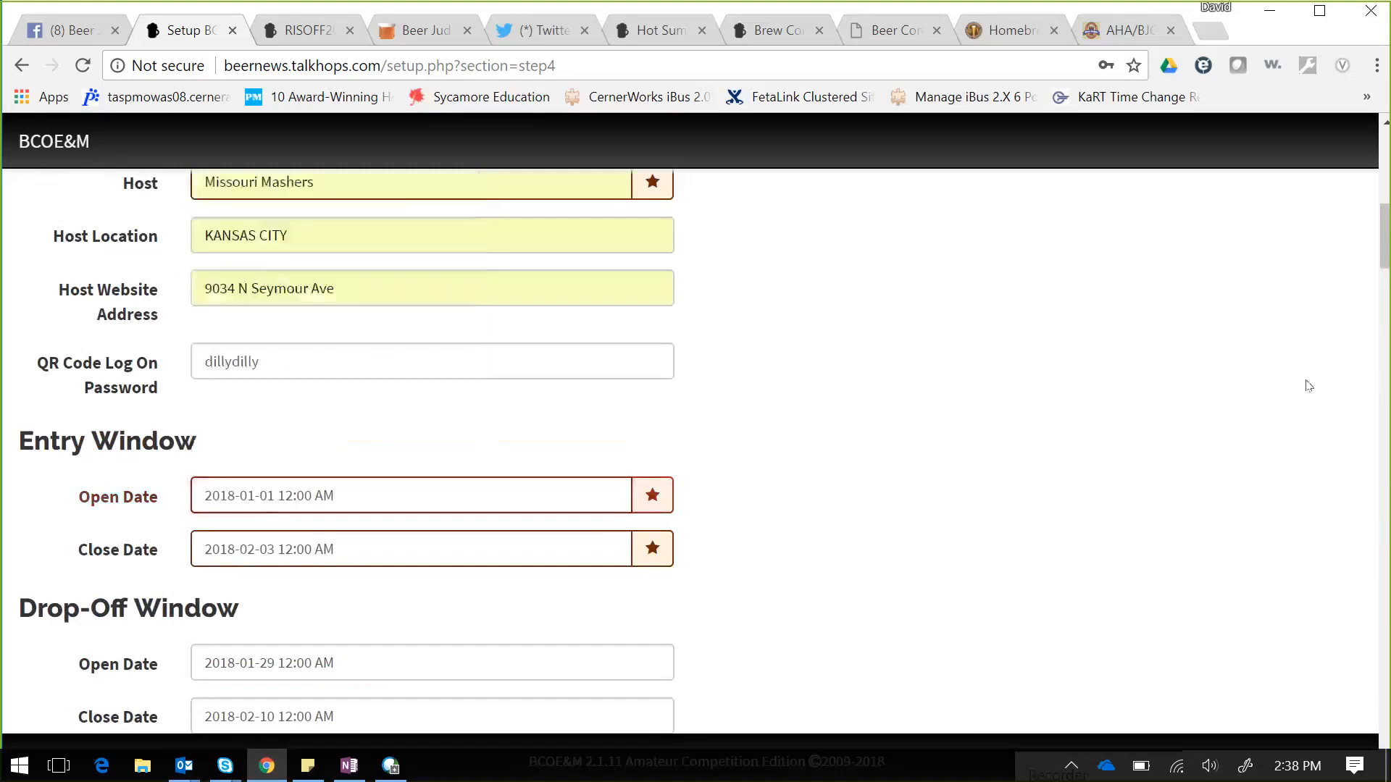
pyautogui.moveTo(1384, 243); pyautogui.dragTo(1387, 725)
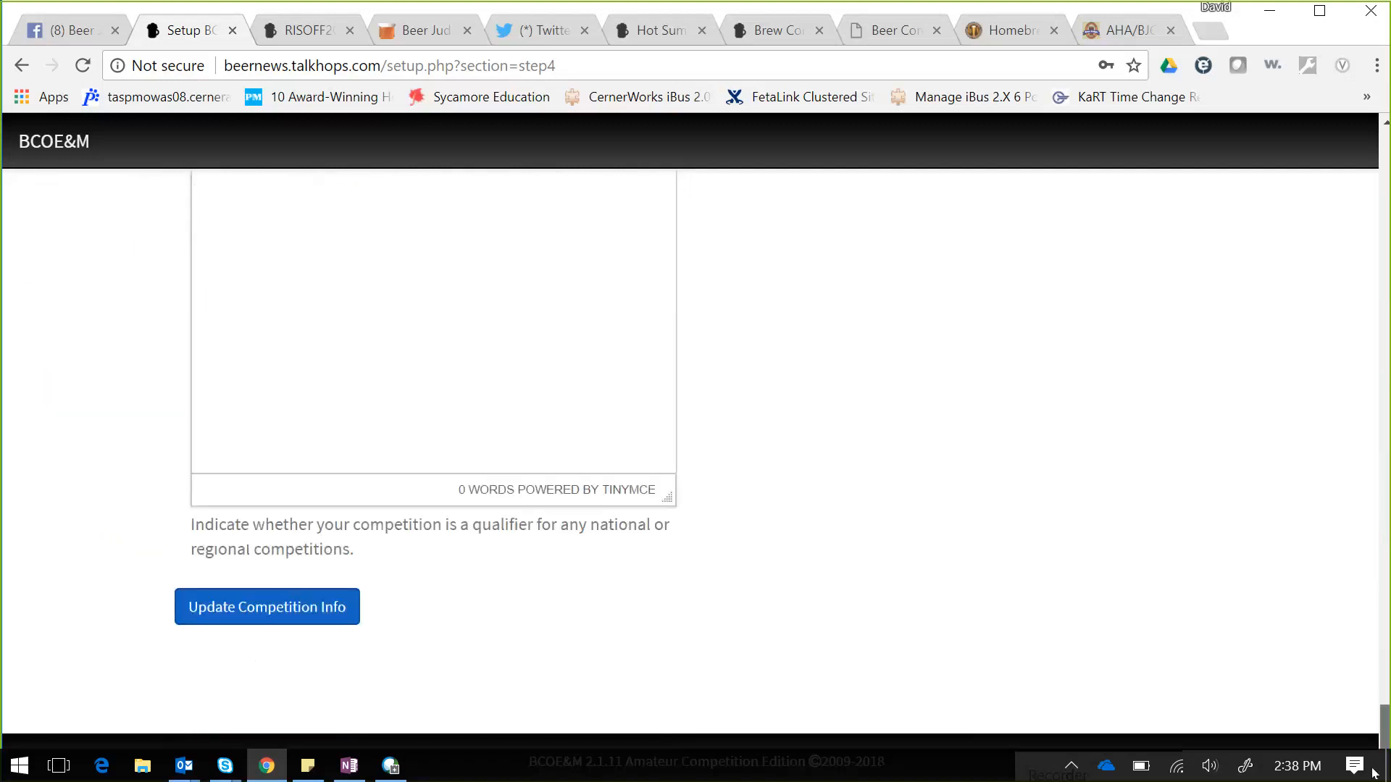
pyautogui.click(276, 611)
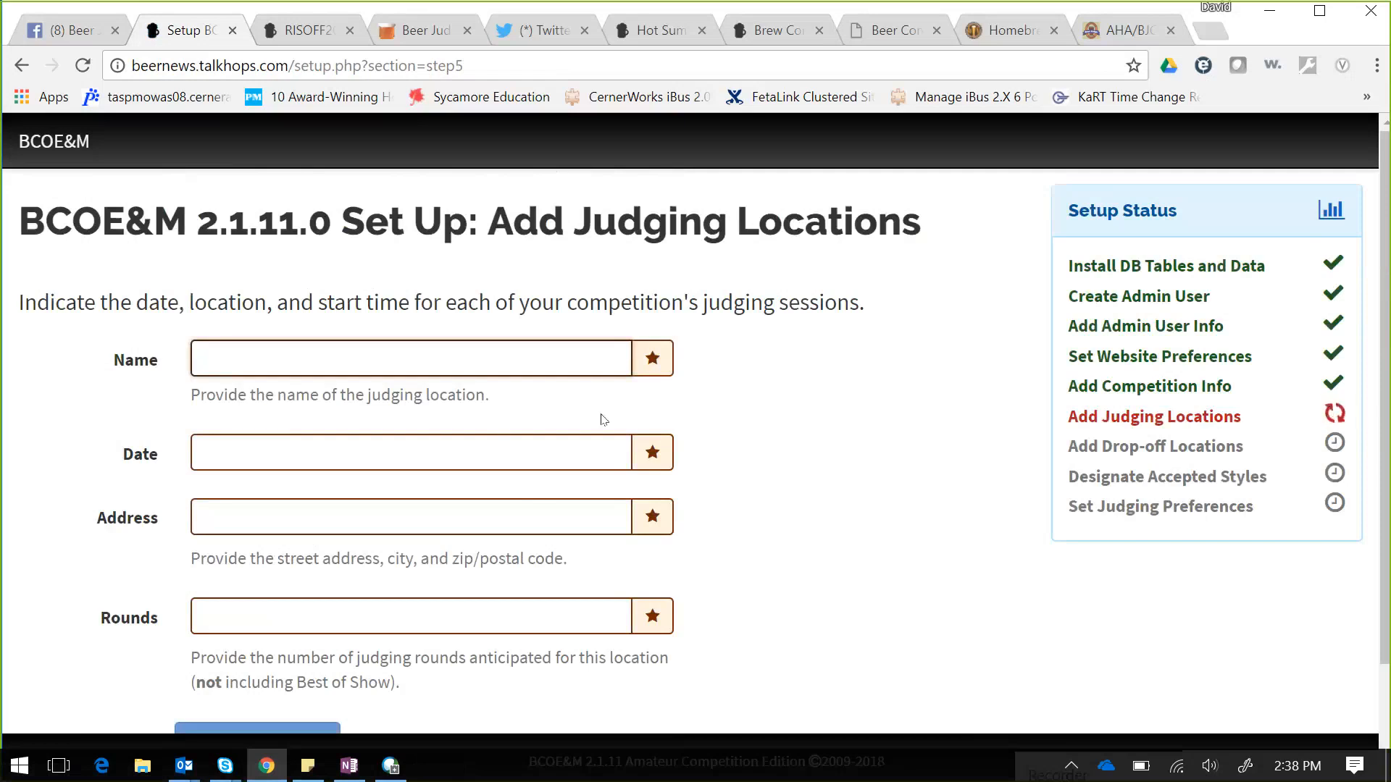
# - Add judging location 'judging day 1' on 2018-01-24 at main street with 1 round, adding no others
pyautogui.write('jud')
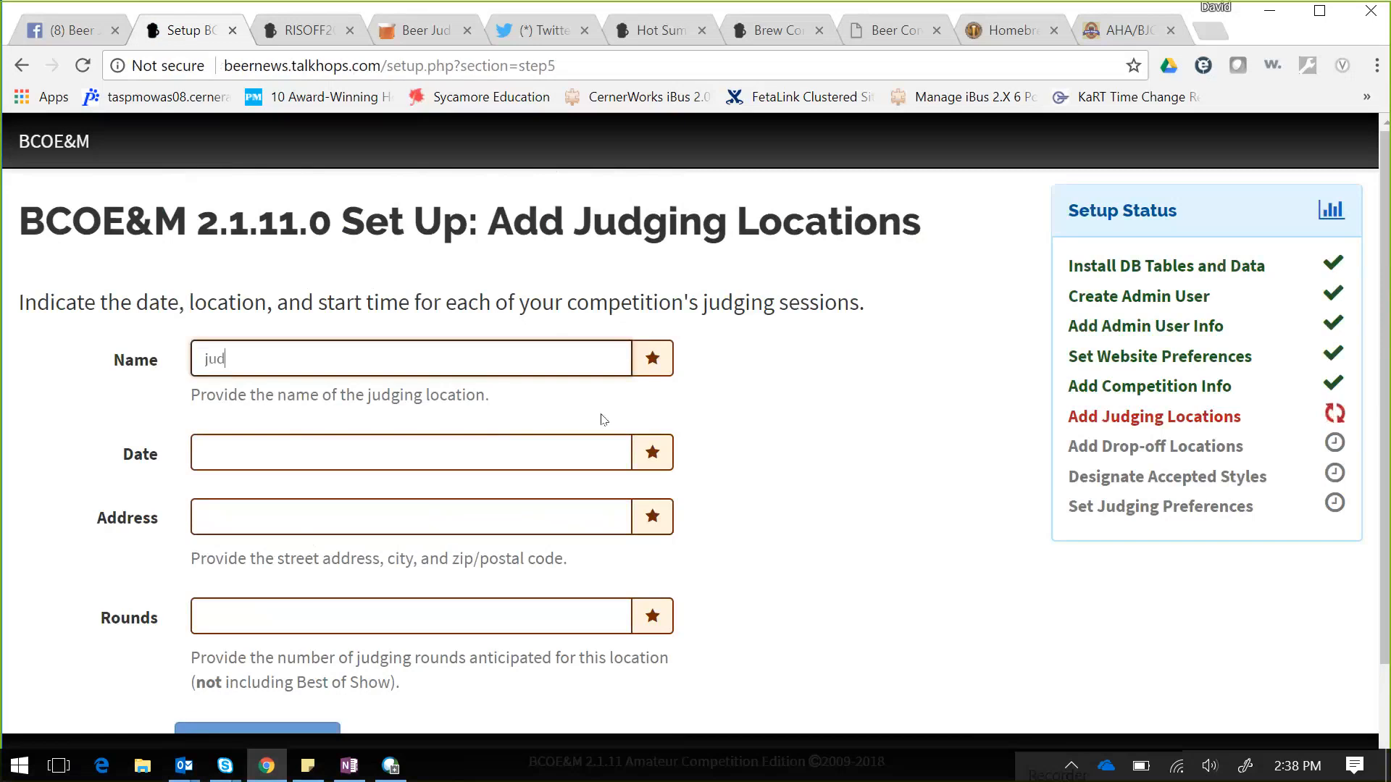
pyautogui.write('ging day 1')
pyautogui.click(490, 446)
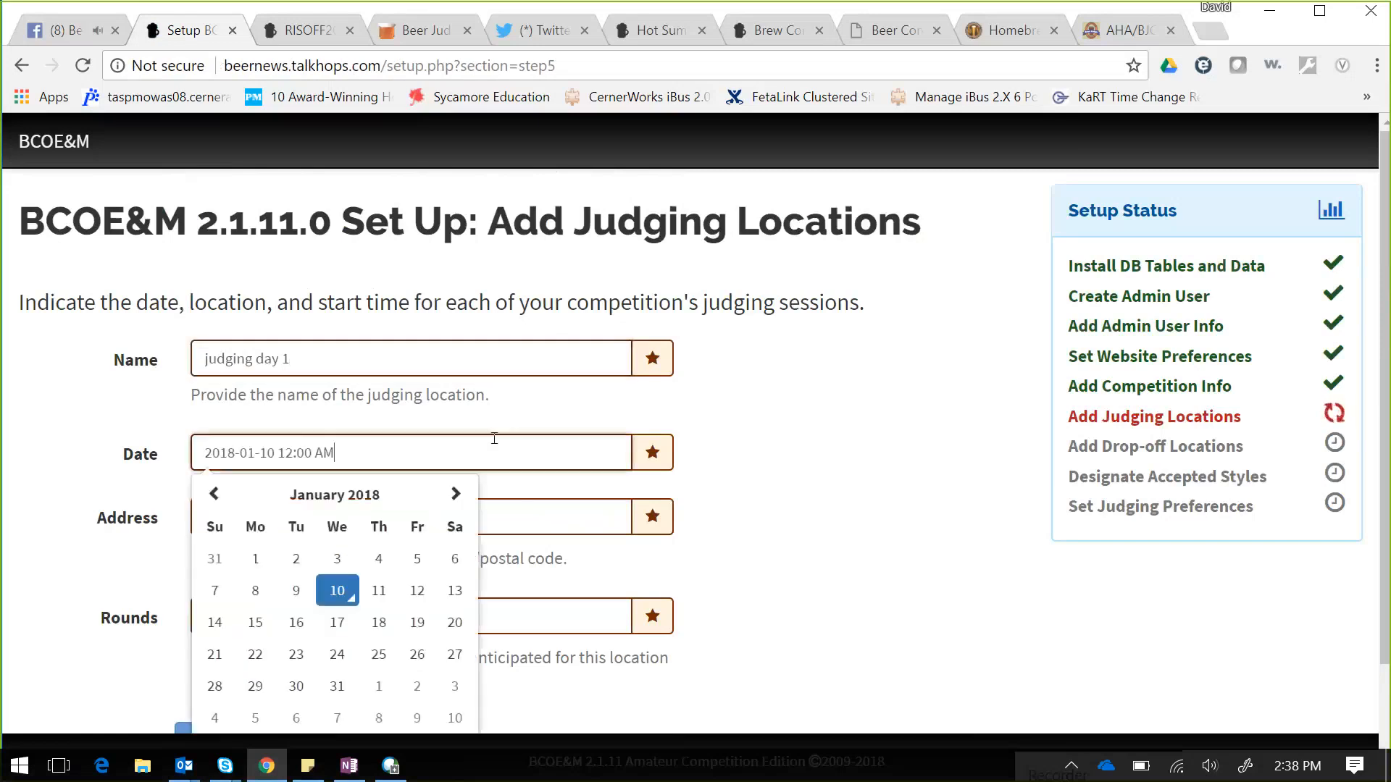
pyautogui.click(335, 657)
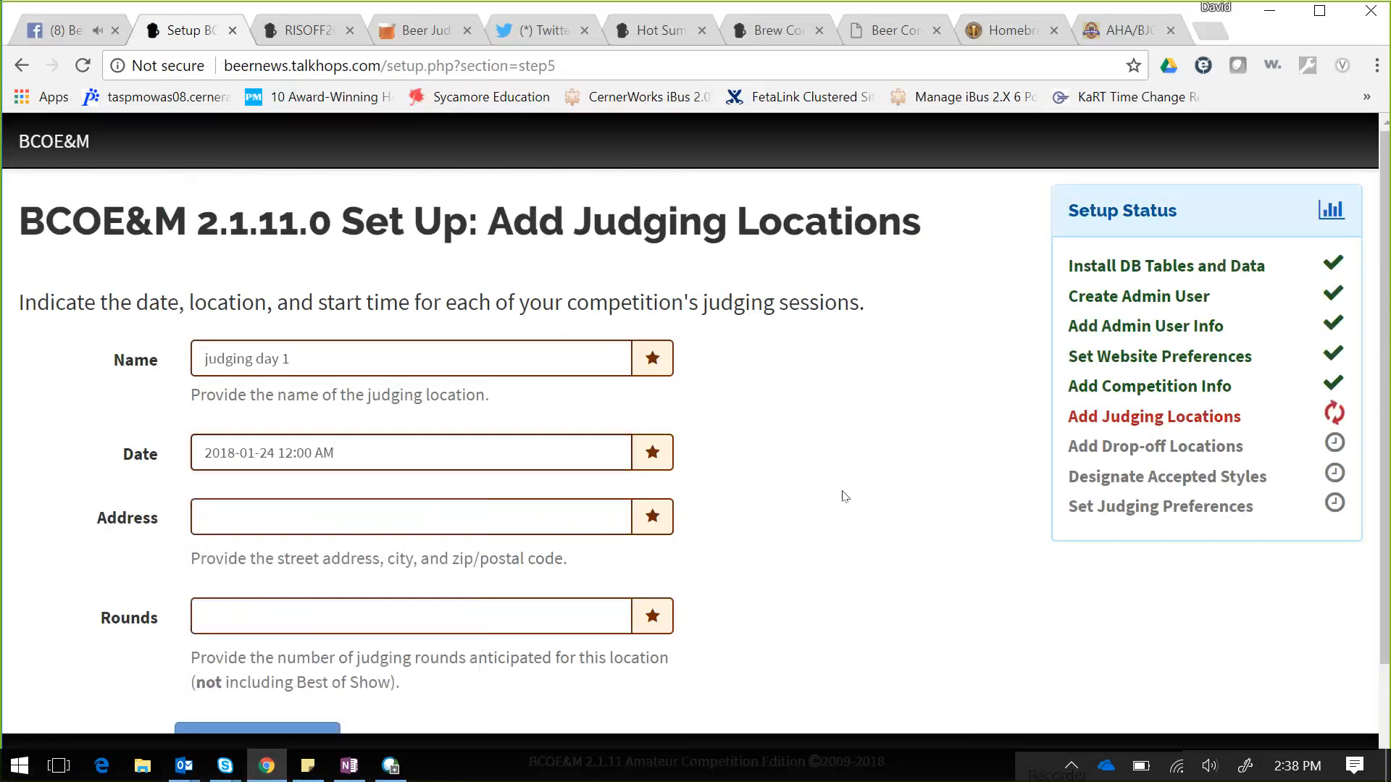
pyautogui.click(556, 527)
pyautogui.write('main street')
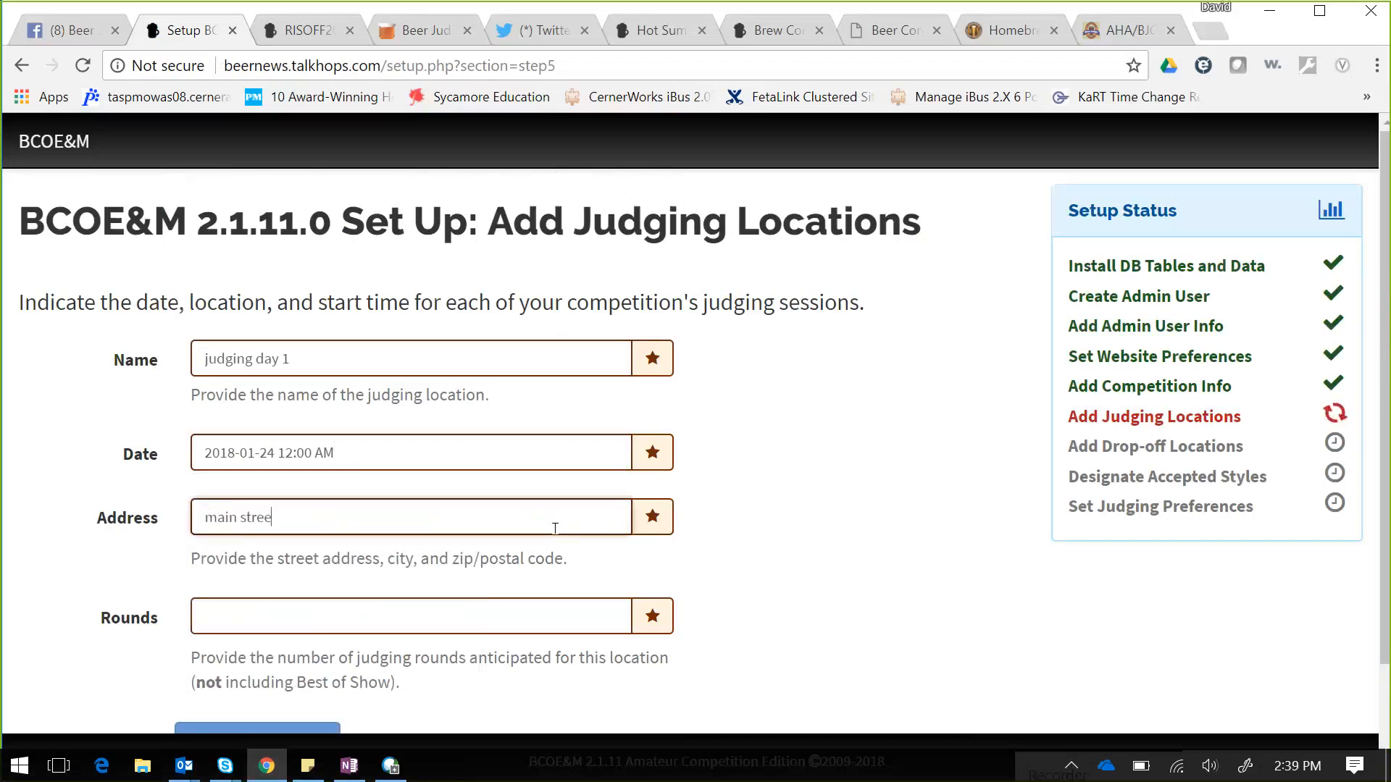
pyautogui.click(509, 614)
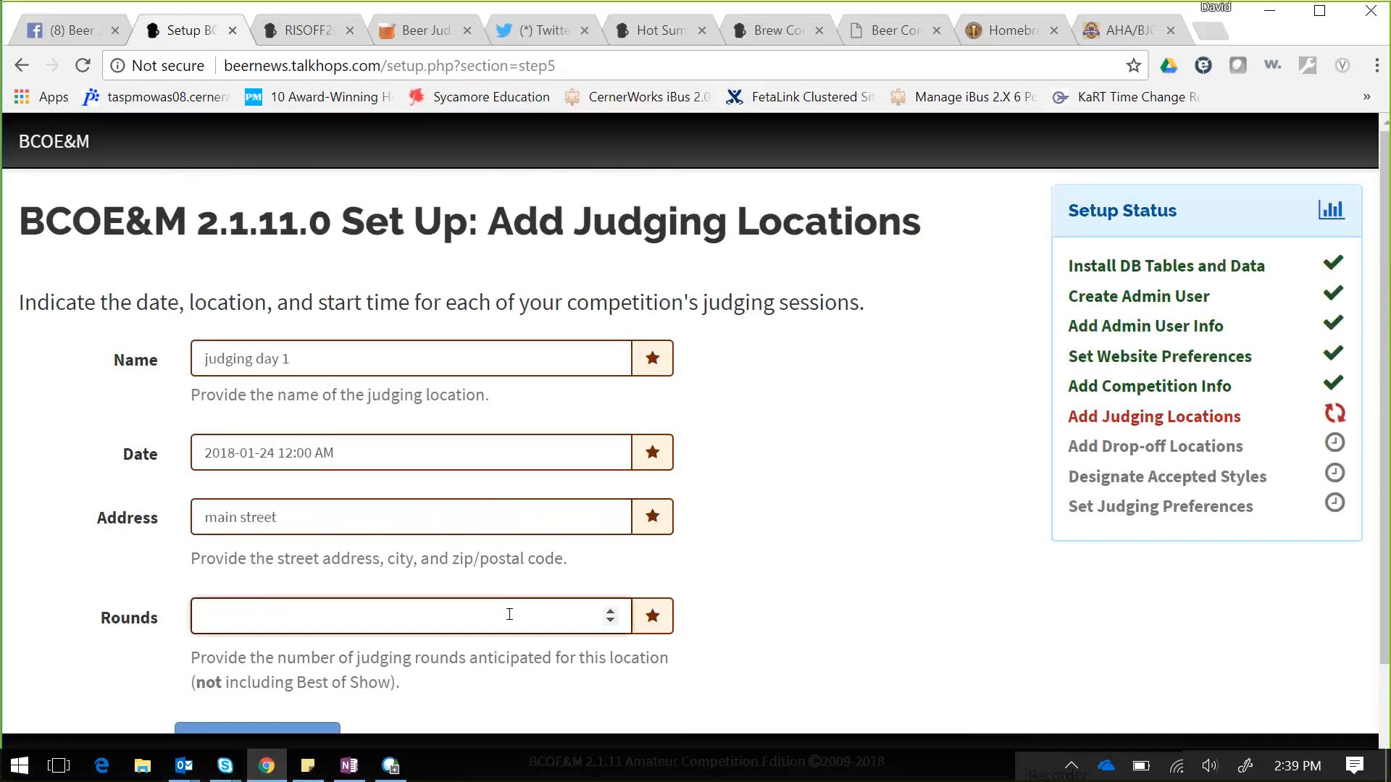
pyautogui.write('1')
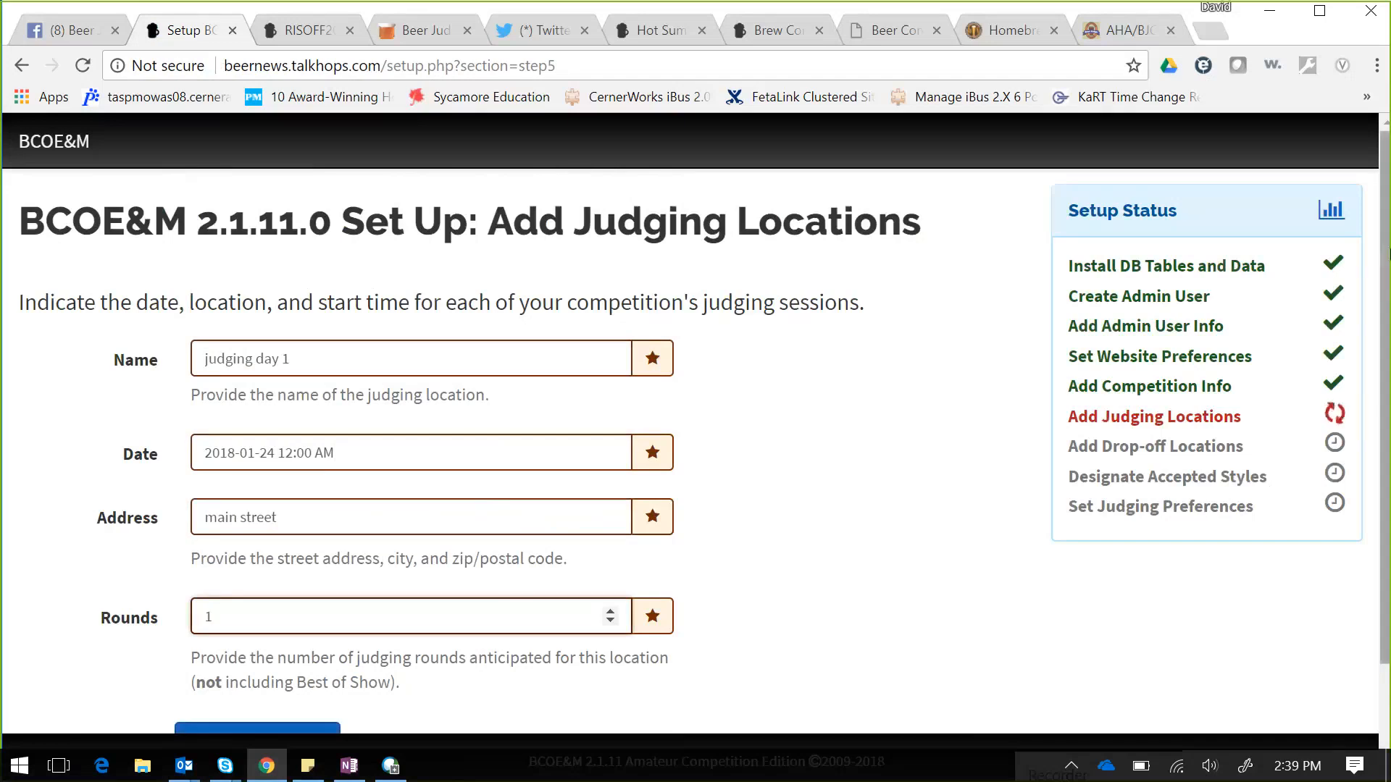
pyautogui.scroll(-2, 1385, 354)
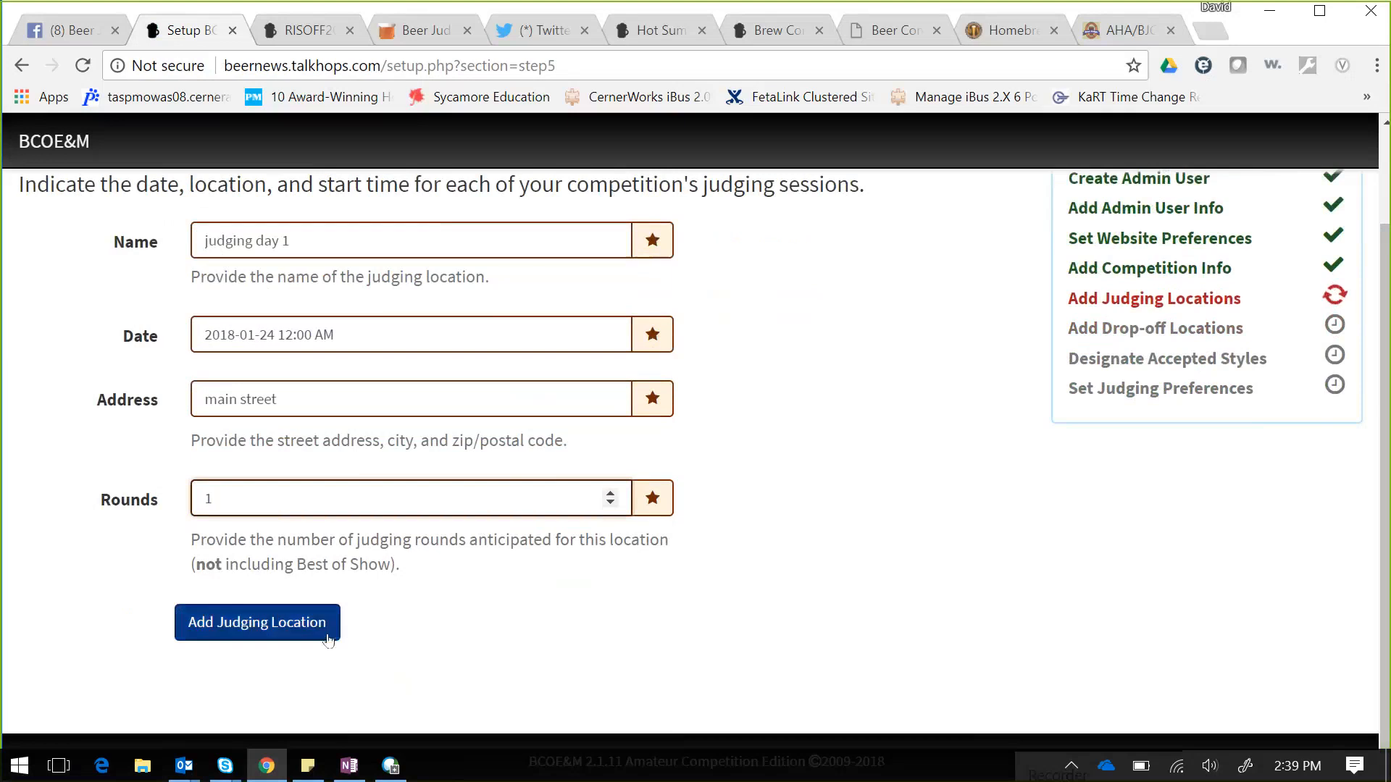
pyautogui.click(258, 626)
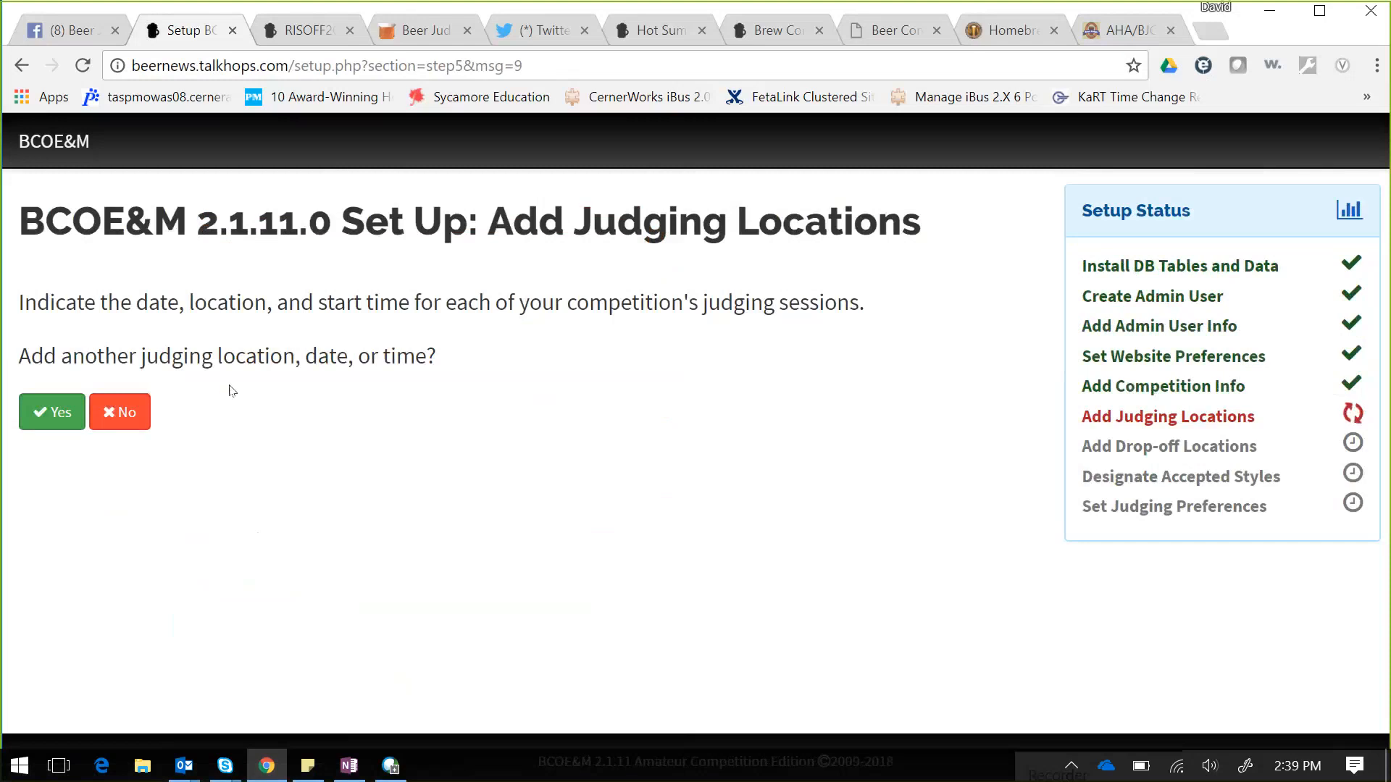
pyautogui.click(130, 424)
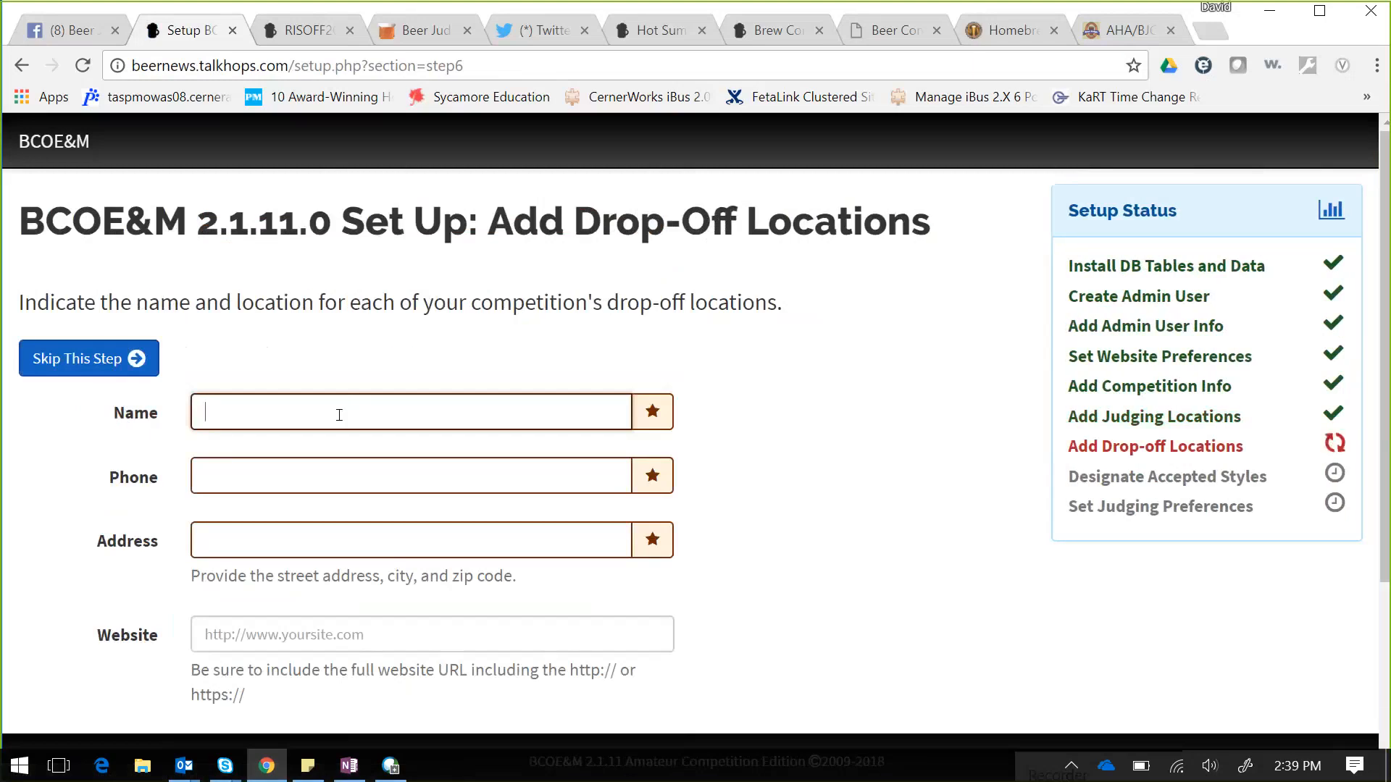
# - Add drop-off location 'brewery' with a phone number and address mainstreet, adding no others
pyautogui.write('brewery')
pyautogui.press('Tab')
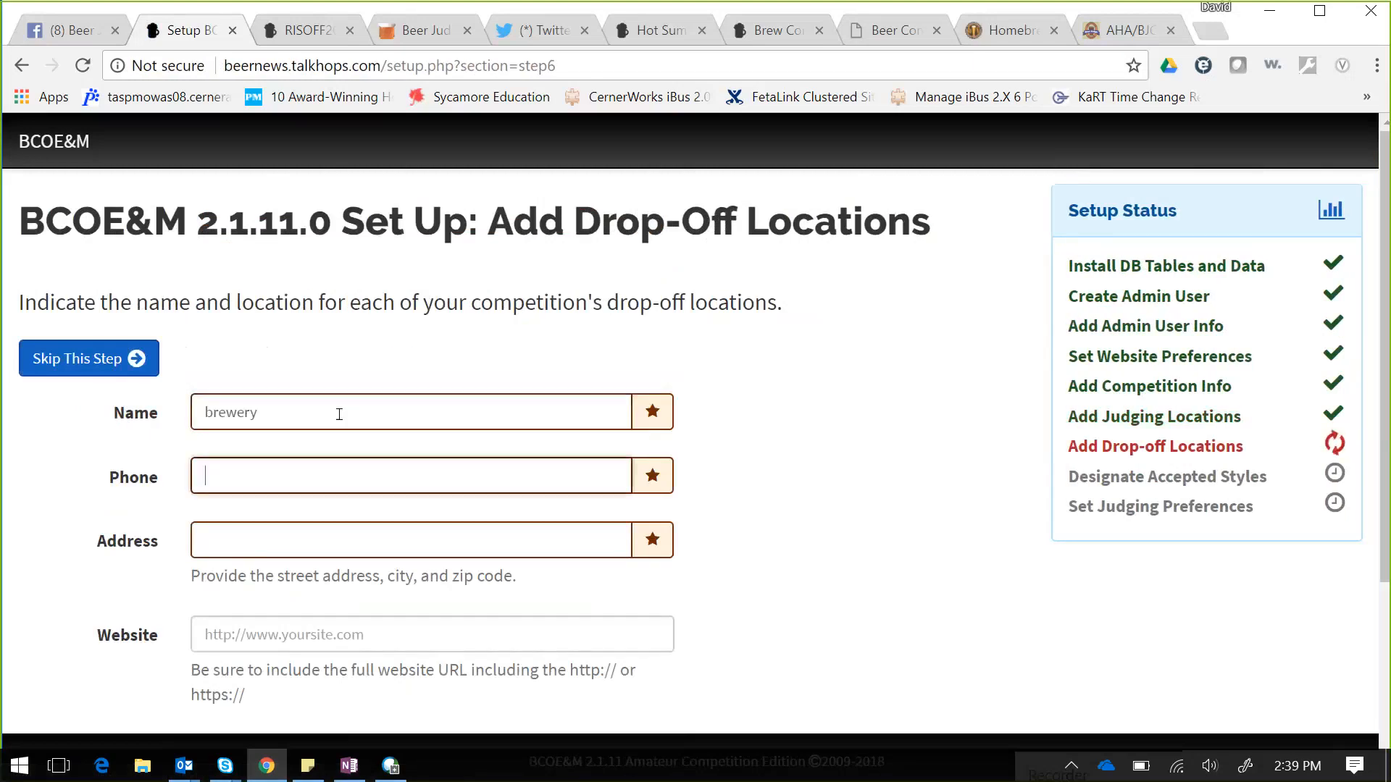
pyautogui.write('815')
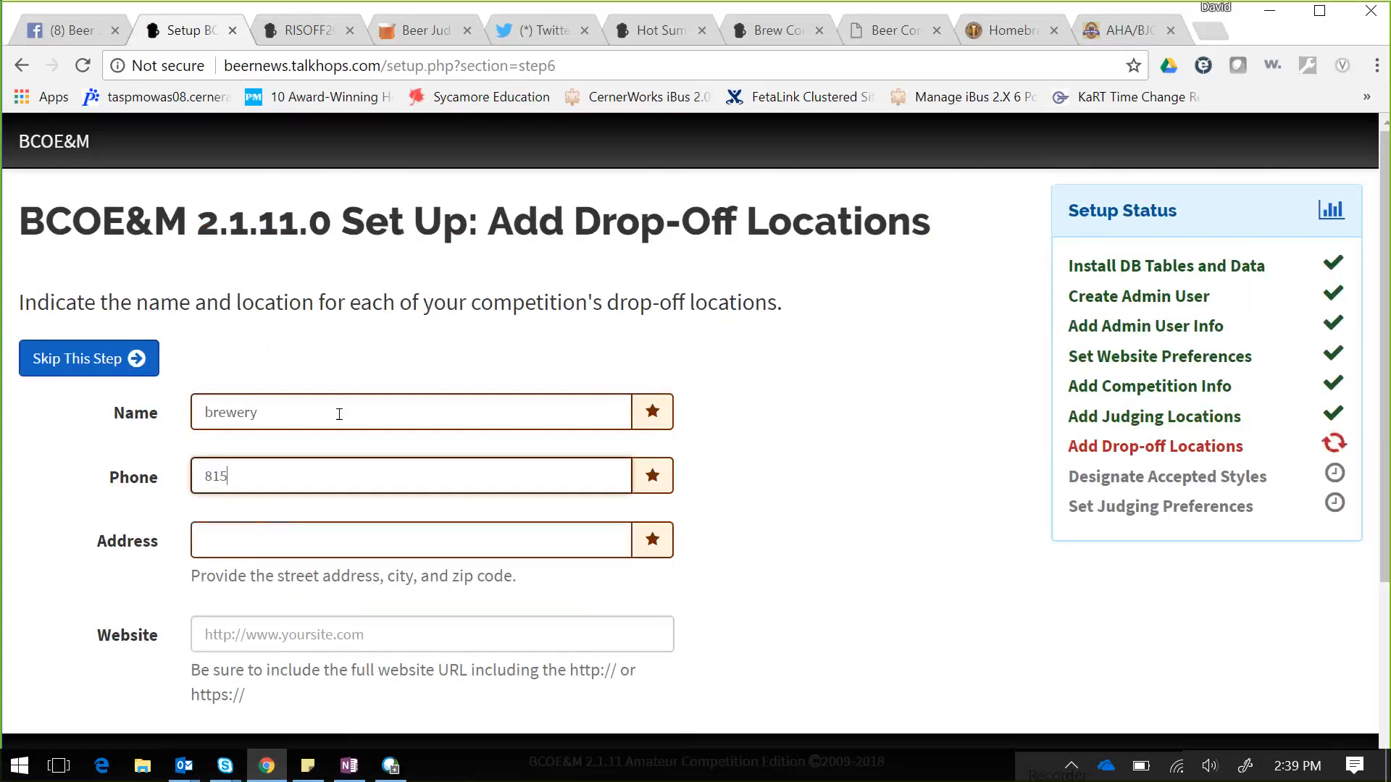
pyautogui.press('Tab')
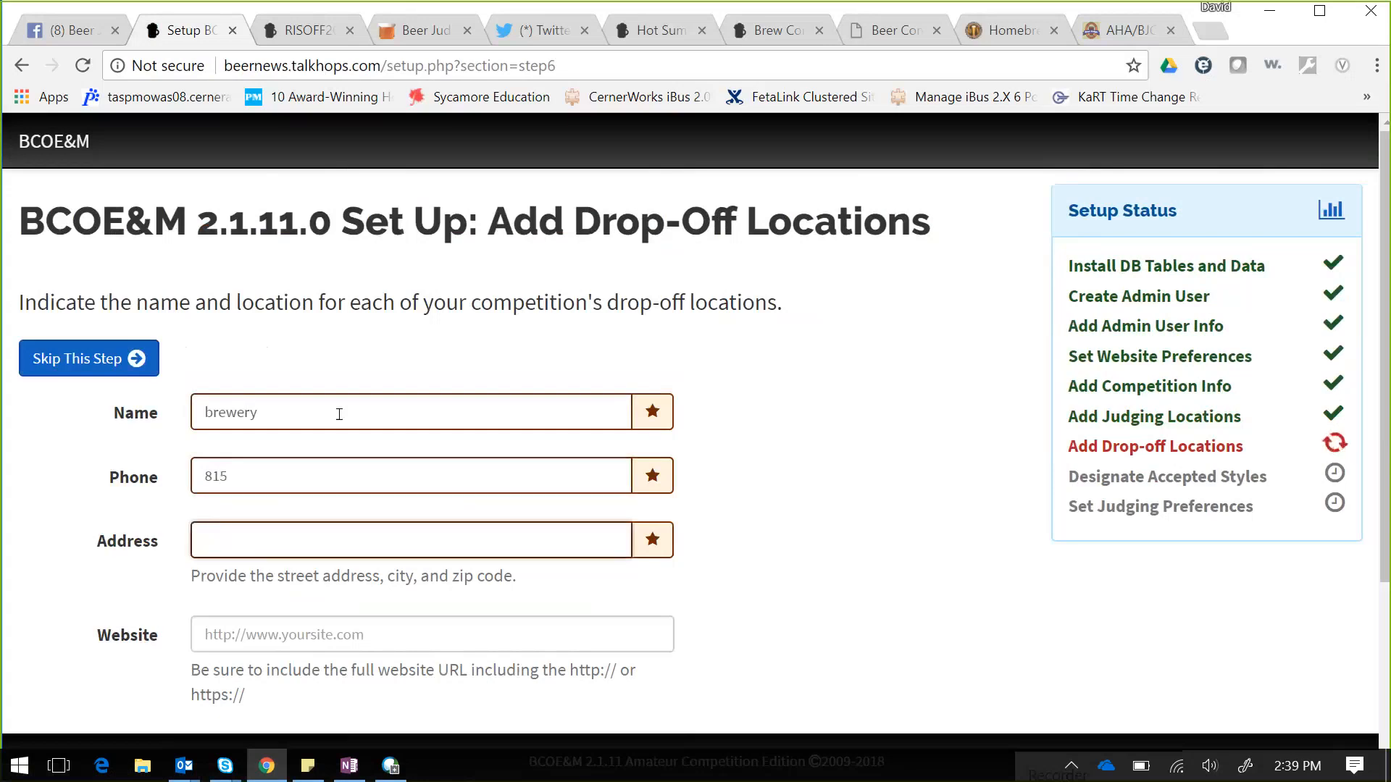
pyautogui.write('mainstreet')
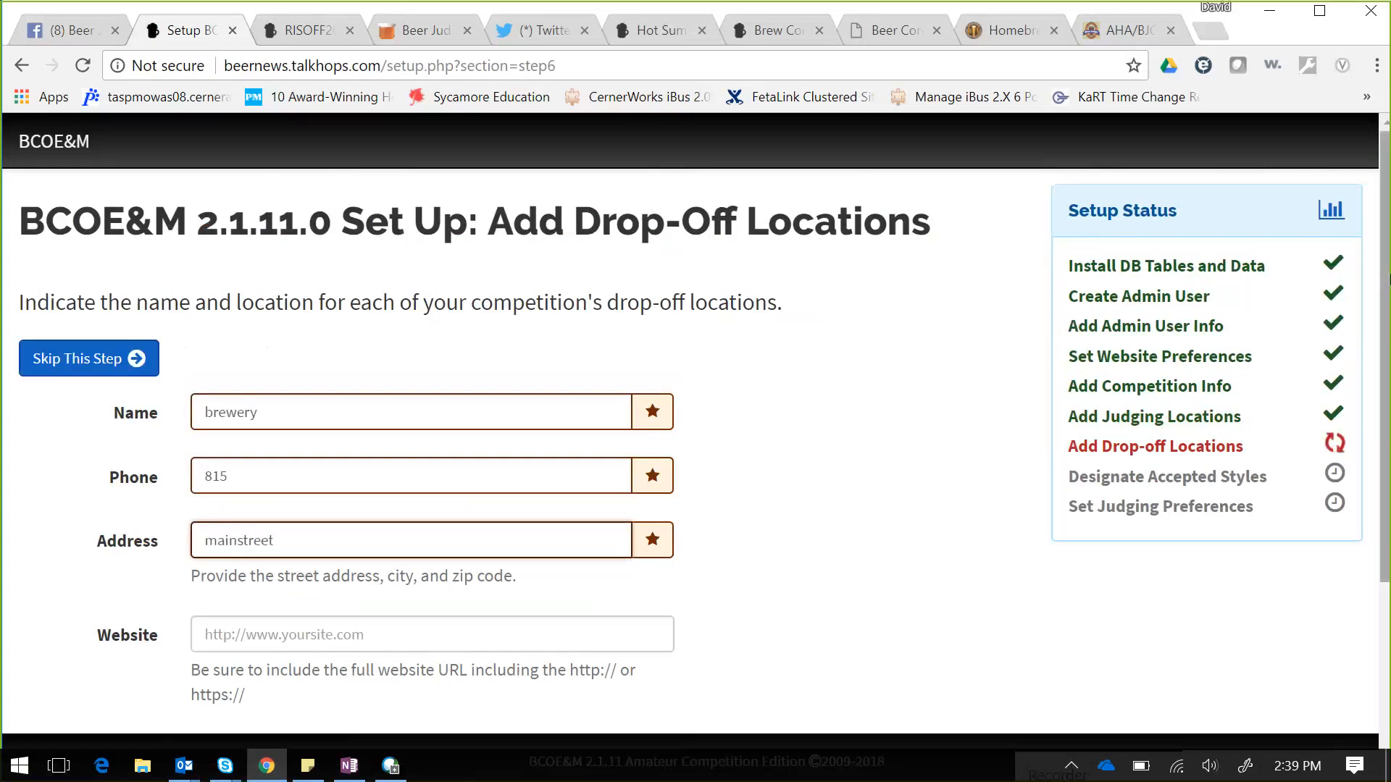
pyautogui.scroll(-3, 1086, 349)
pyautogui.scroll(-2, 550, 329)
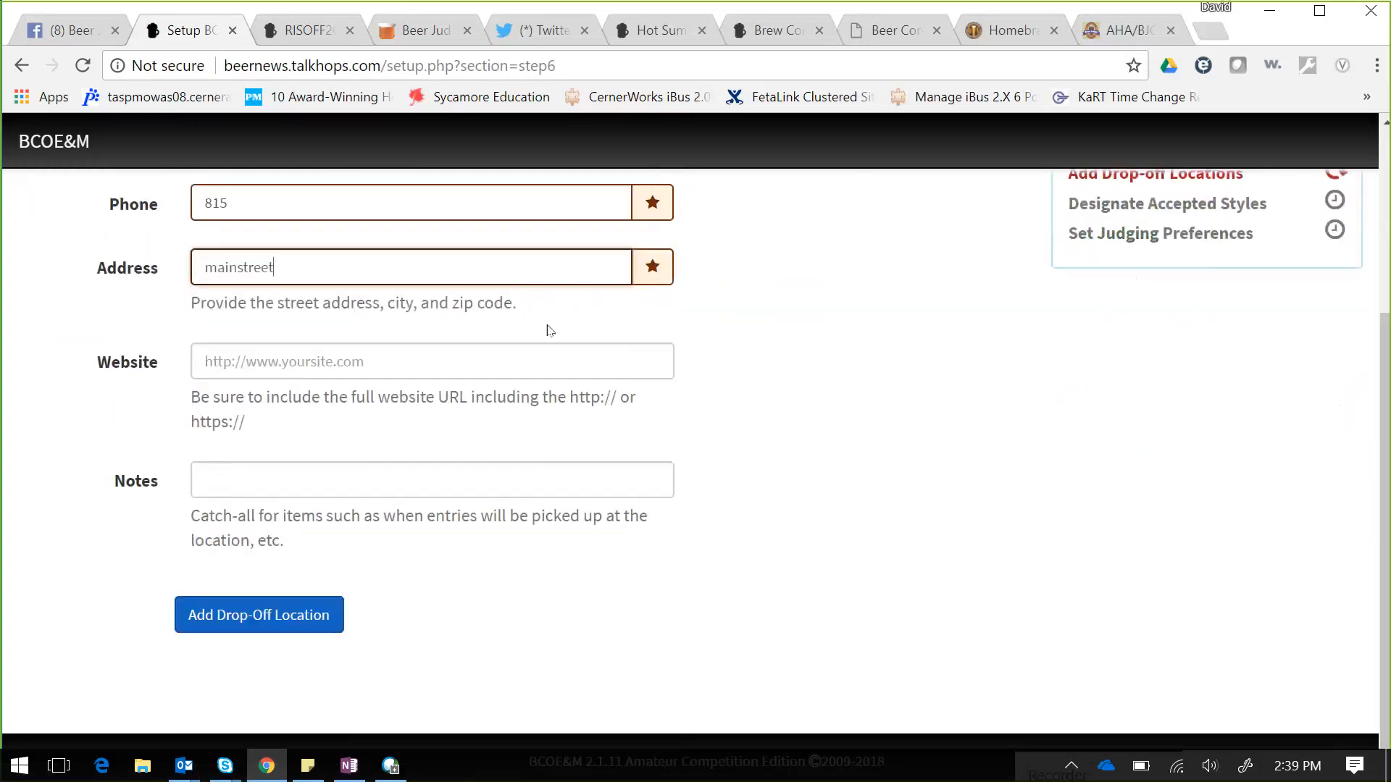
pyautogui.click(316, 484)
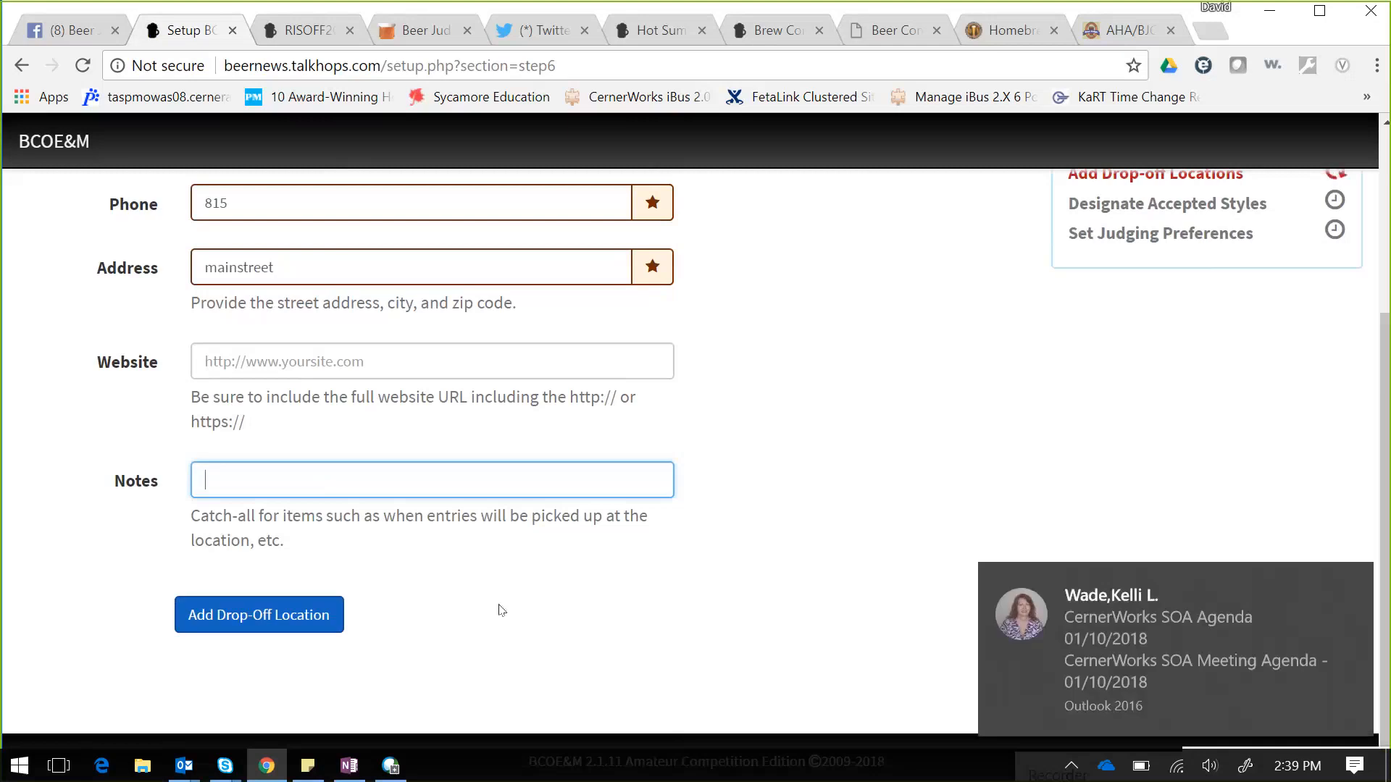
pyautogui.click(272, 616)
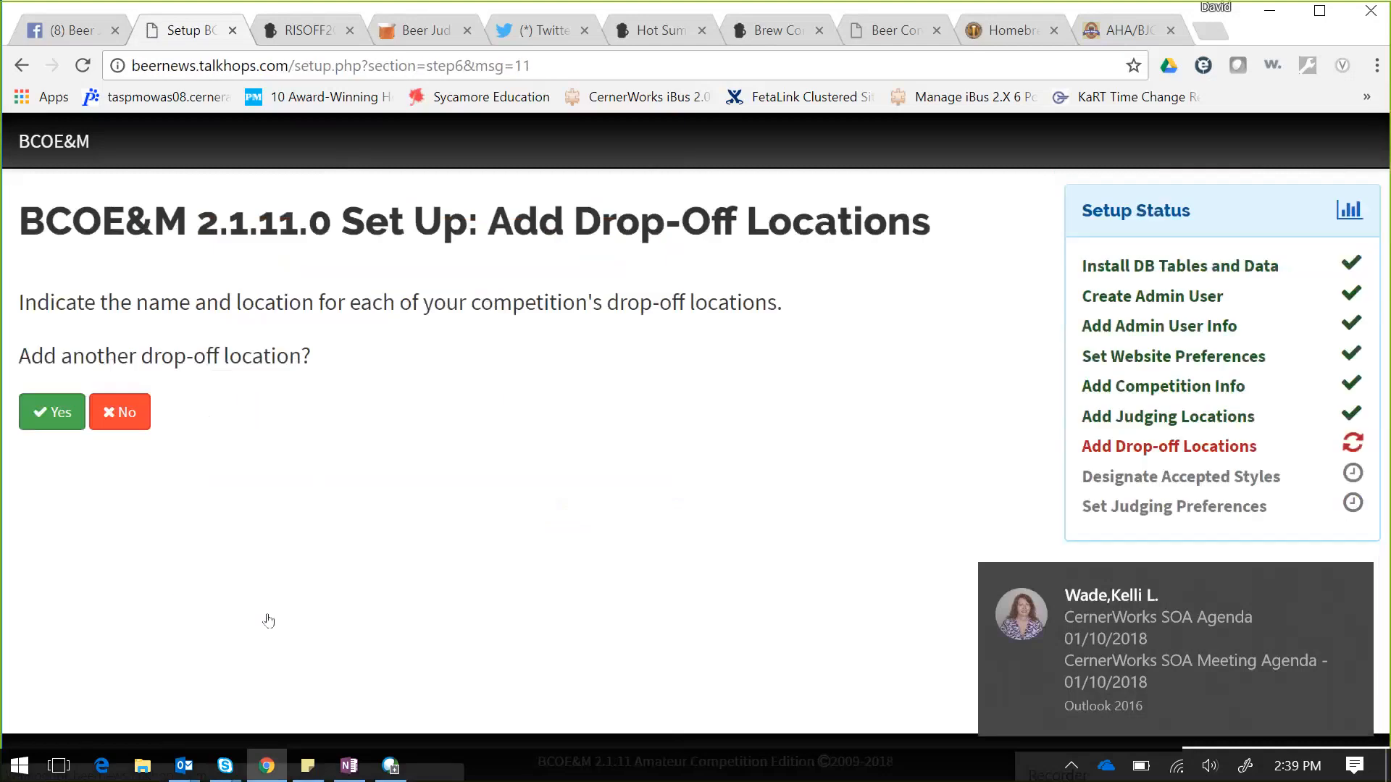
pyautogui.click(123, 412)
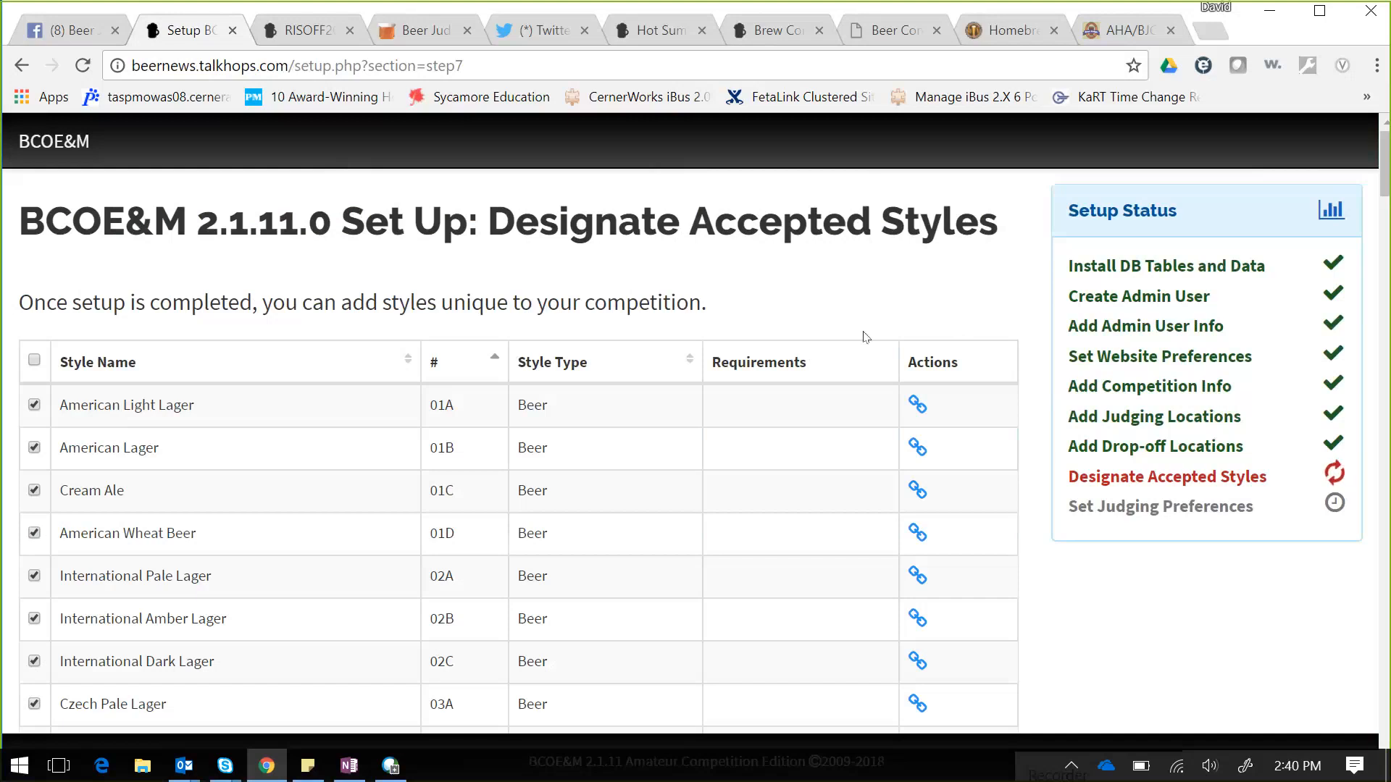
# - Clear all styles, tick only American Light Lager and American Lager, and update accepted styles
pyautogui.moveTo(1384, 182); pyautogui.dragTo(1385, 182)
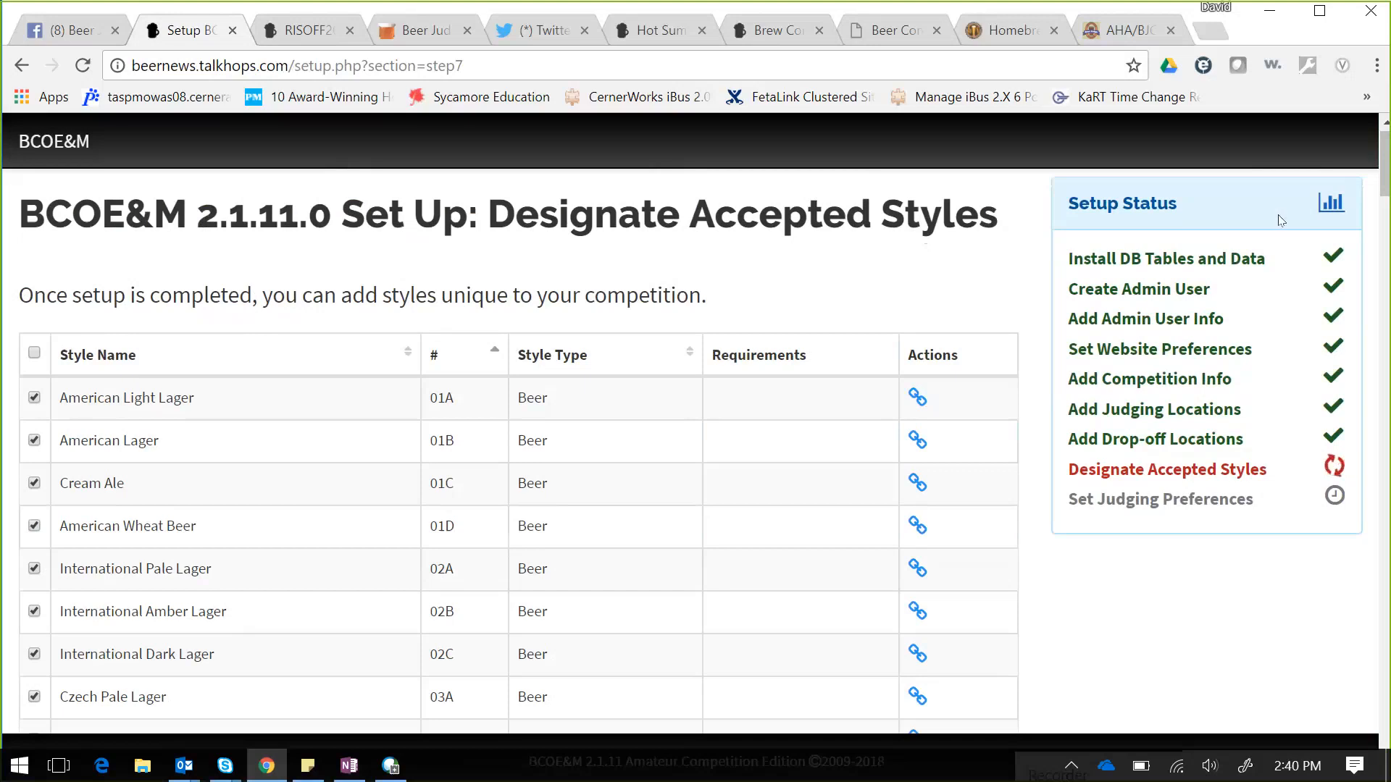
pyautogui.scroll(-4, 1387, 250)
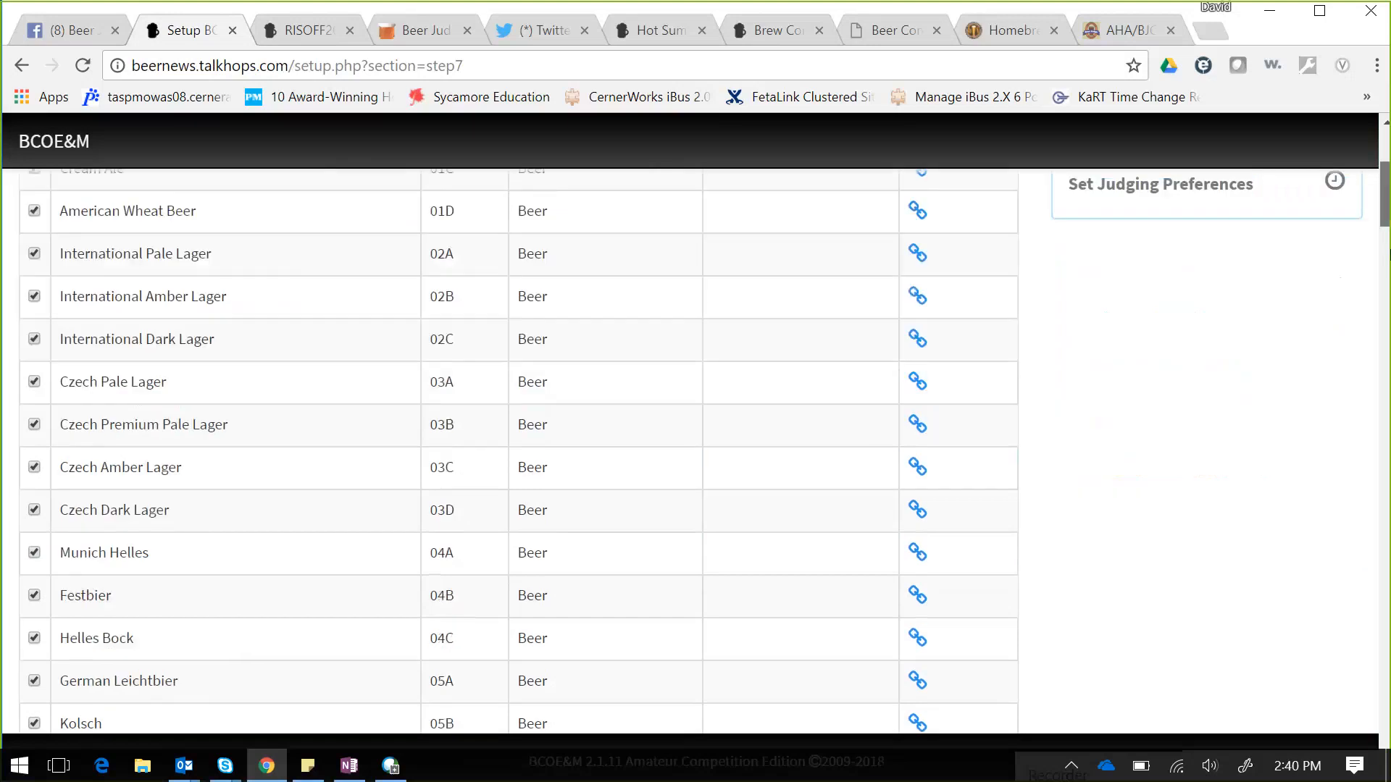
pyautogui.scroll(-20, 1388, 254)
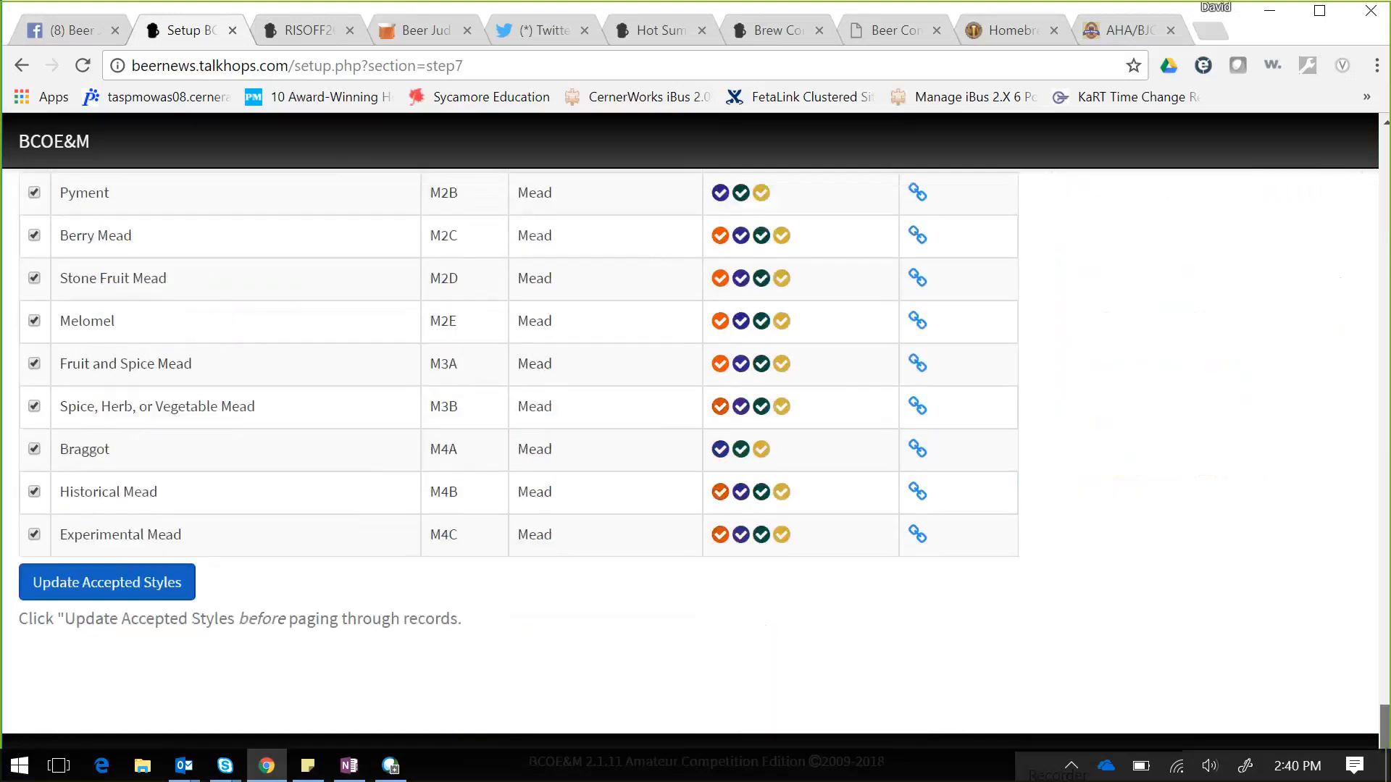
pyautogui.moveTo(1385, 726); pyautogui.dragTo(1300, 99)
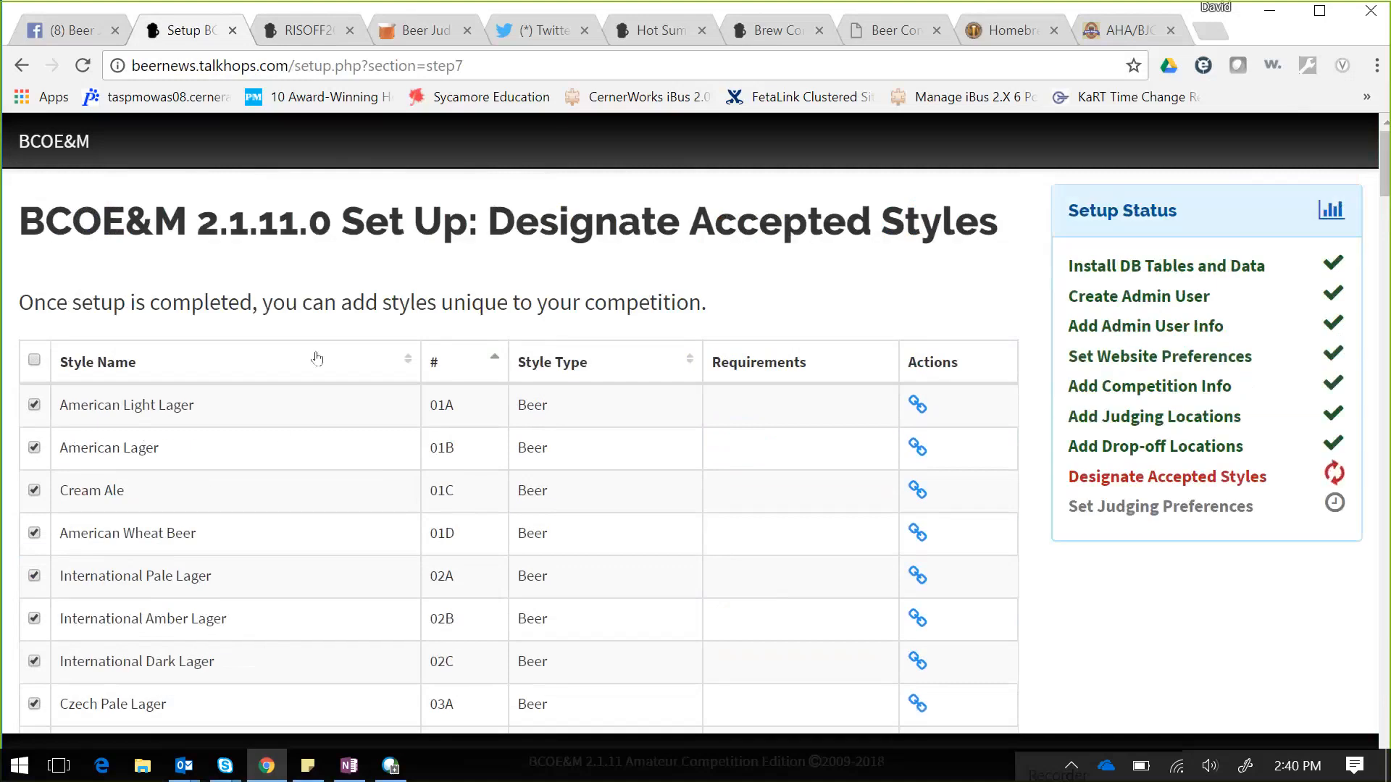
pyautogui.click(38, 366)
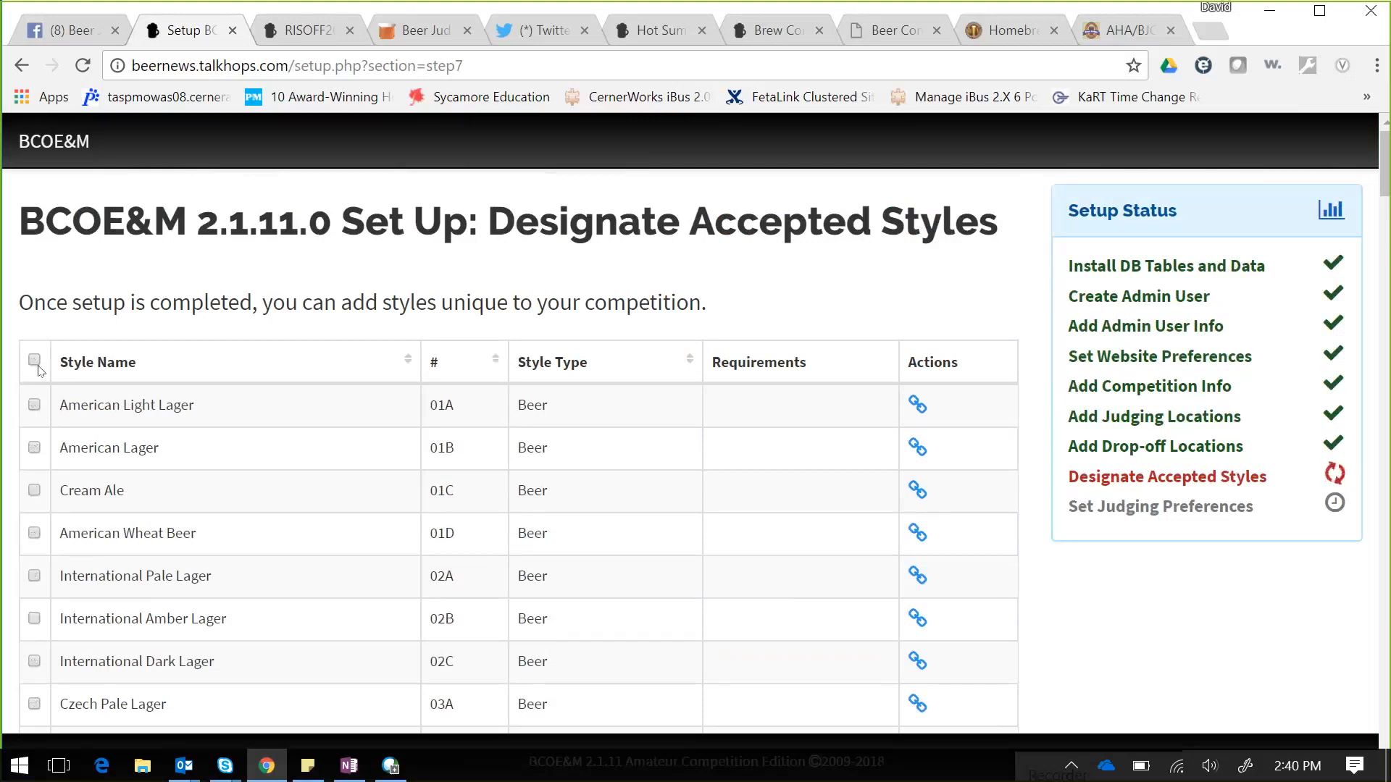
pyautogui.click(35, 406)
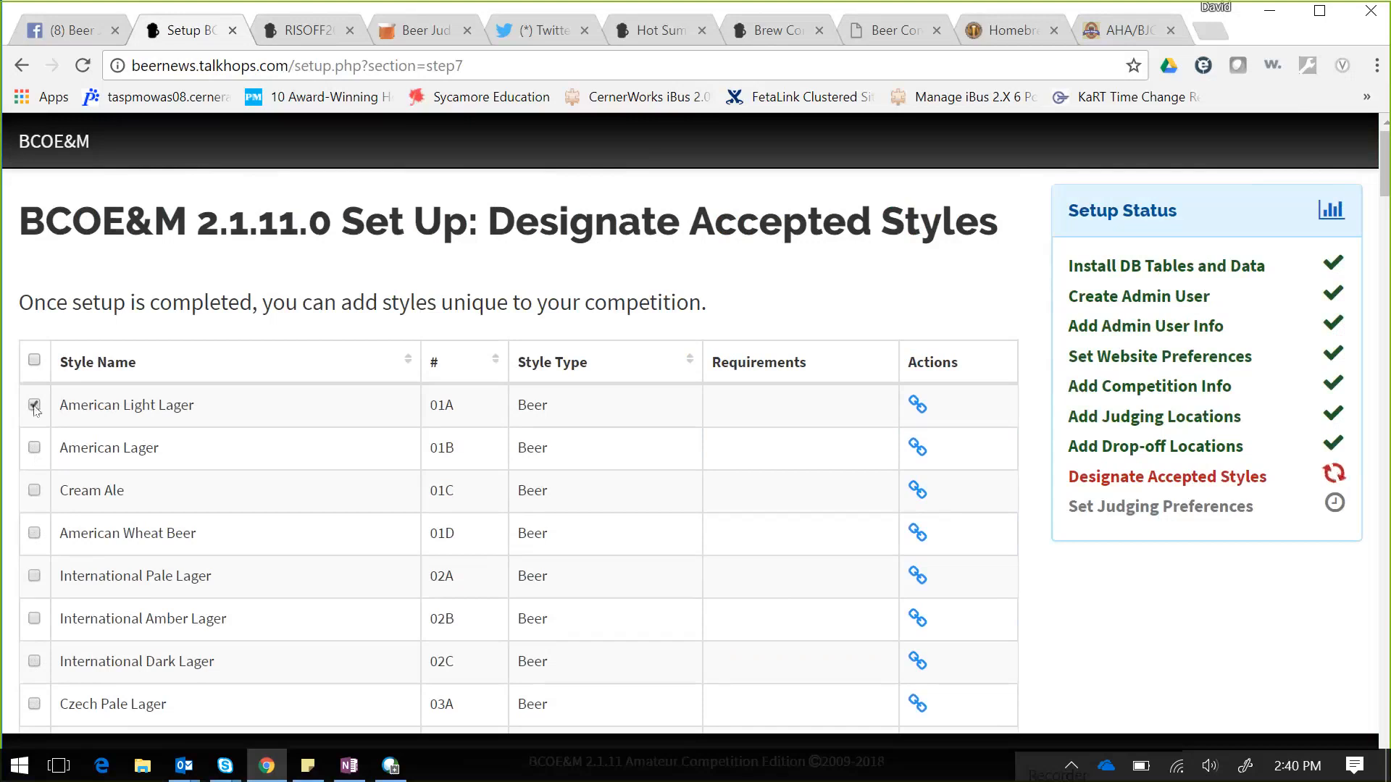
pyautogui.click(34, 449)
pyautogui.moveTo(1384, 180); pyautogui.dragTo(1384, 761)
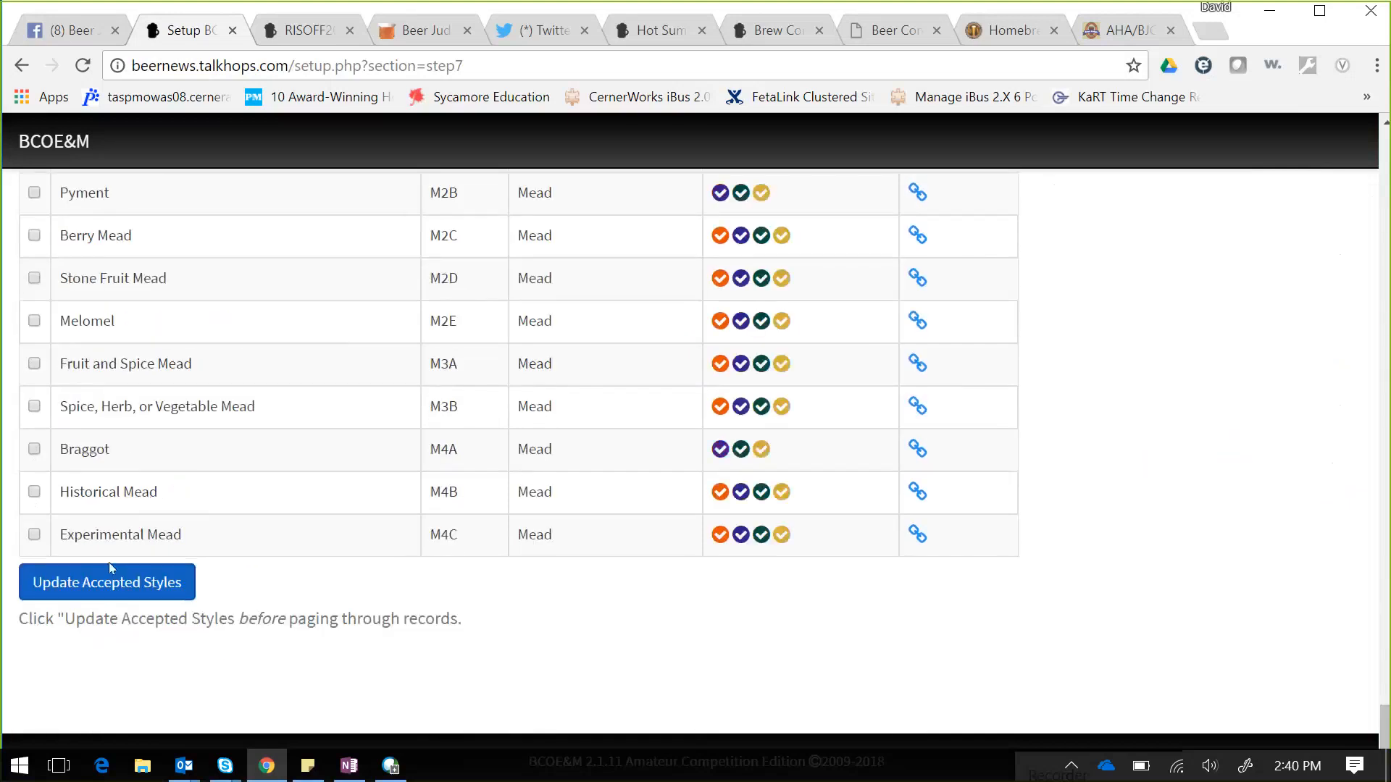
pyautogui.click(88, 593)
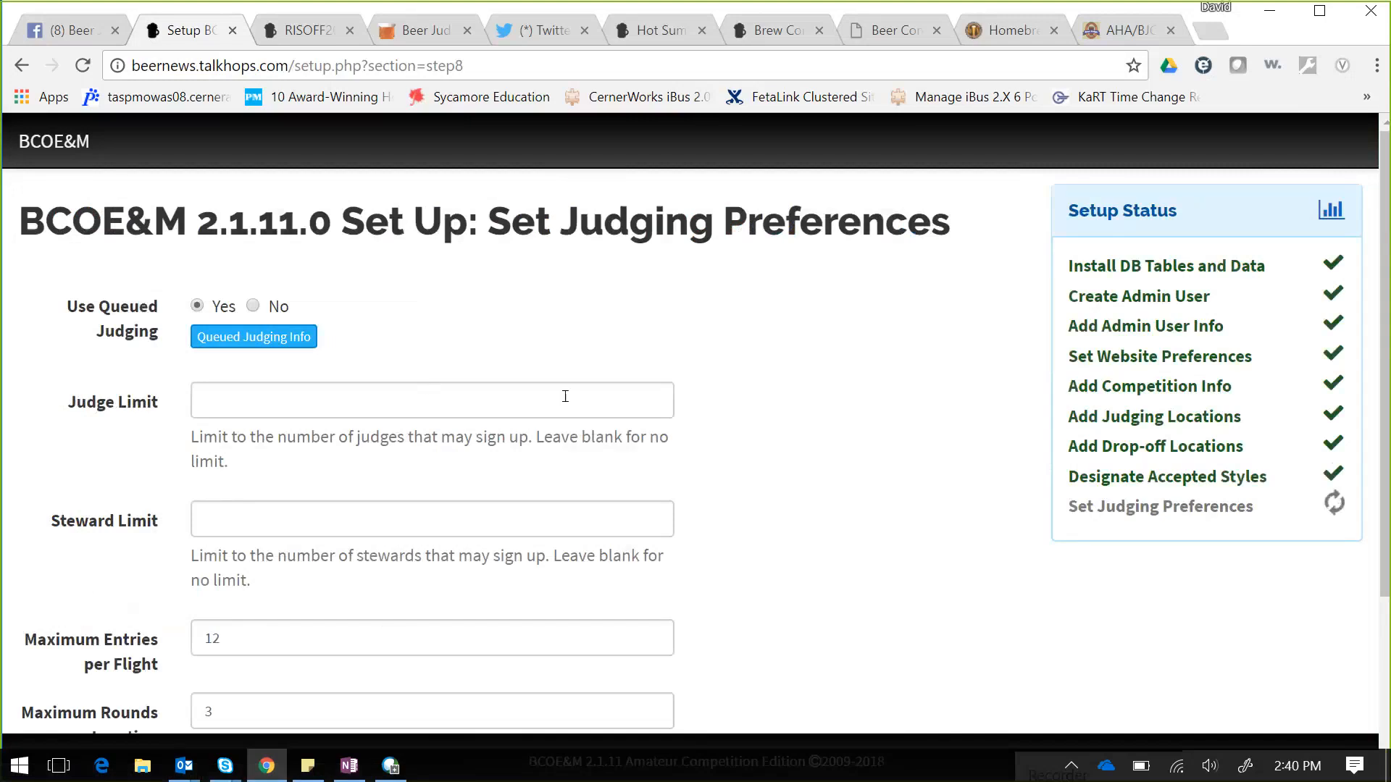
# - Set Use Queued Judging to No, after viewing the queued judging explanation
pyautogui.click(519, 398)
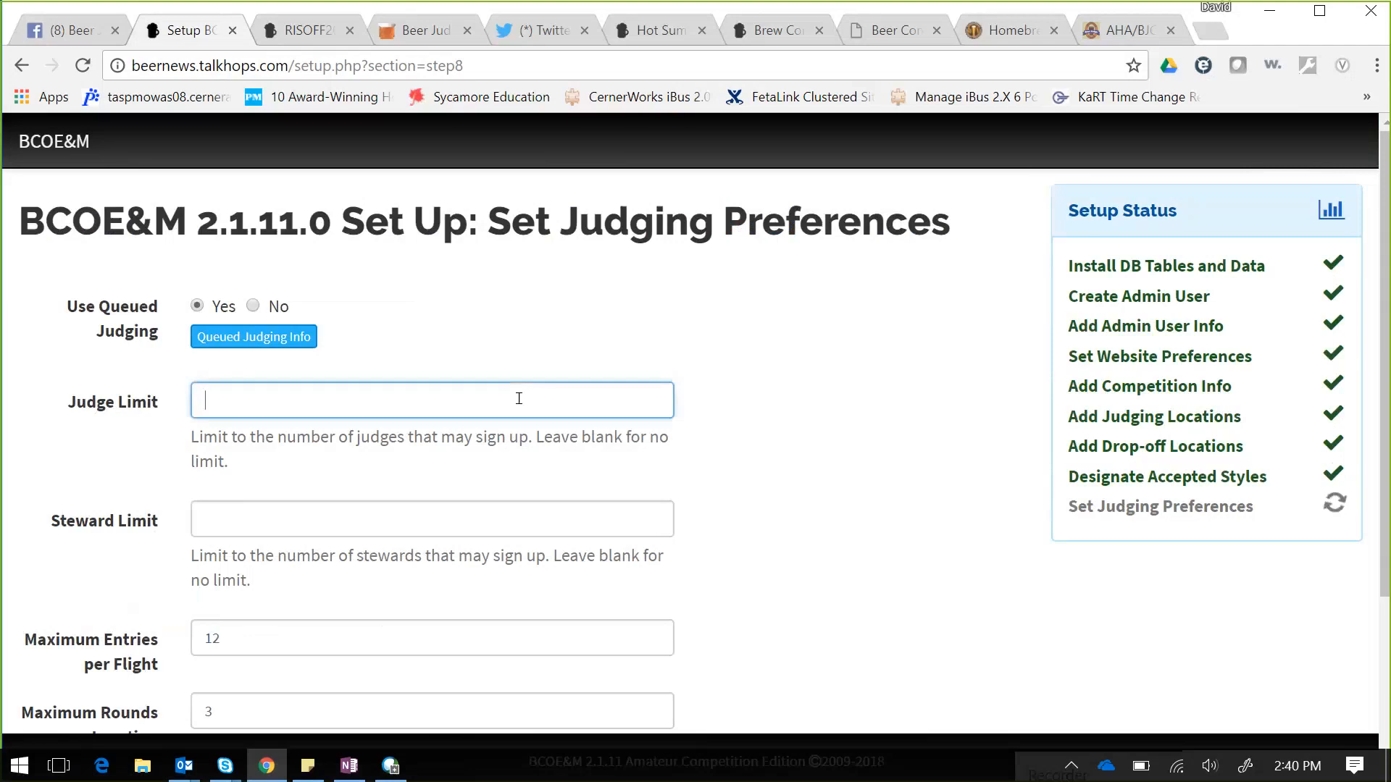
pyautogui.click(252, 306)
pyautogui.click(253, 336)
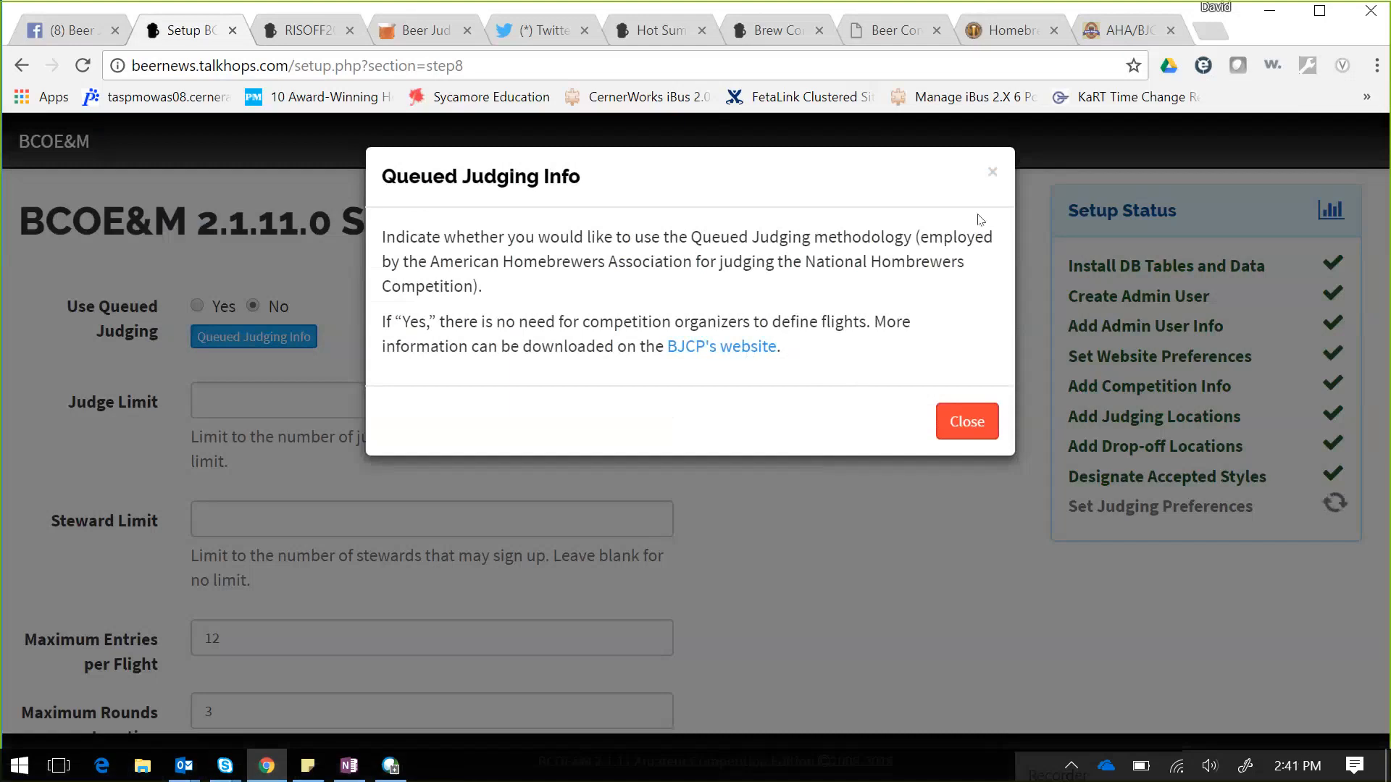
pyautogui.click(988, 172)
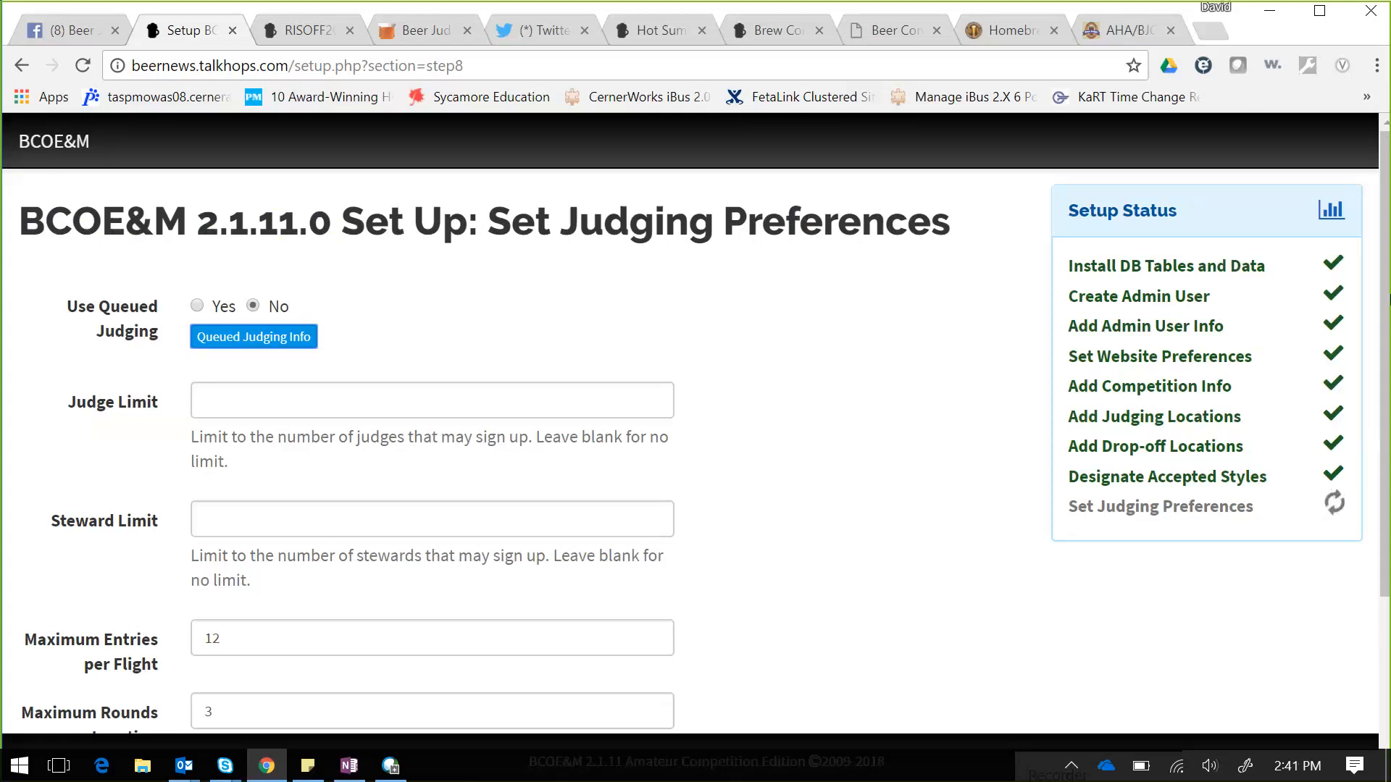
# - Change Maximum Places in BOS Round from 7 to 3 and save the judging preferences
pyautogui.scroll(-1, 1387, 341)
pyautogui.scroll(-3, 1388, 340)
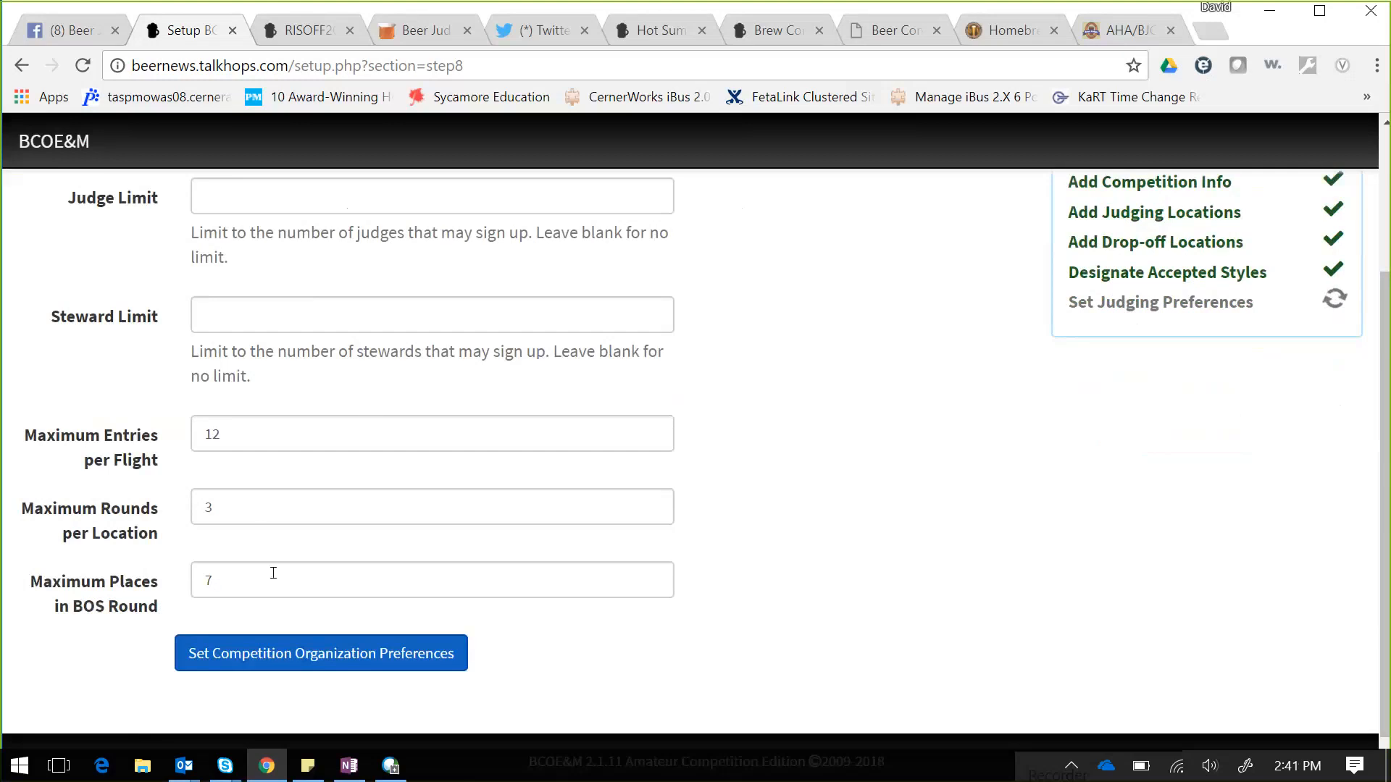
pyautogui.moveTo(269, 574); pyautogui.dragTo(194, 572)
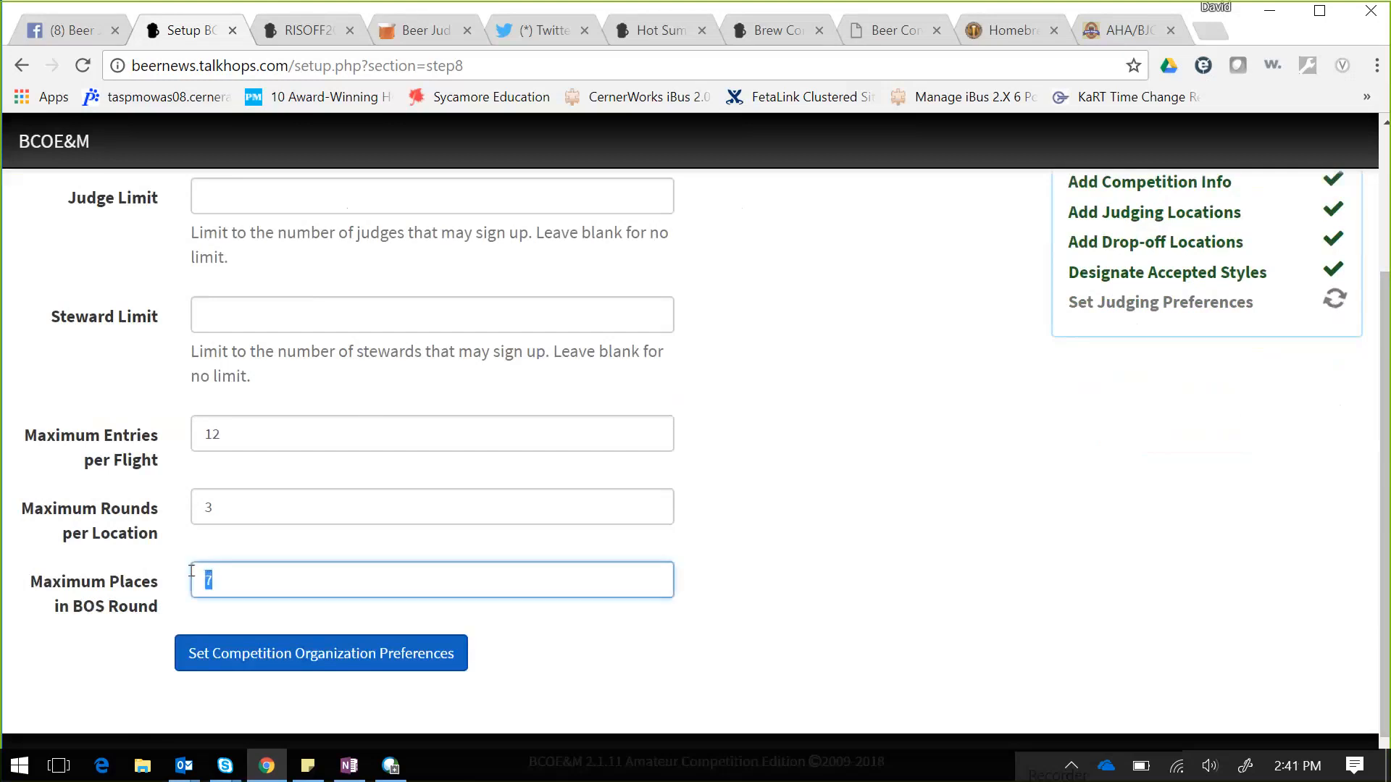
pyautogui.write('3')
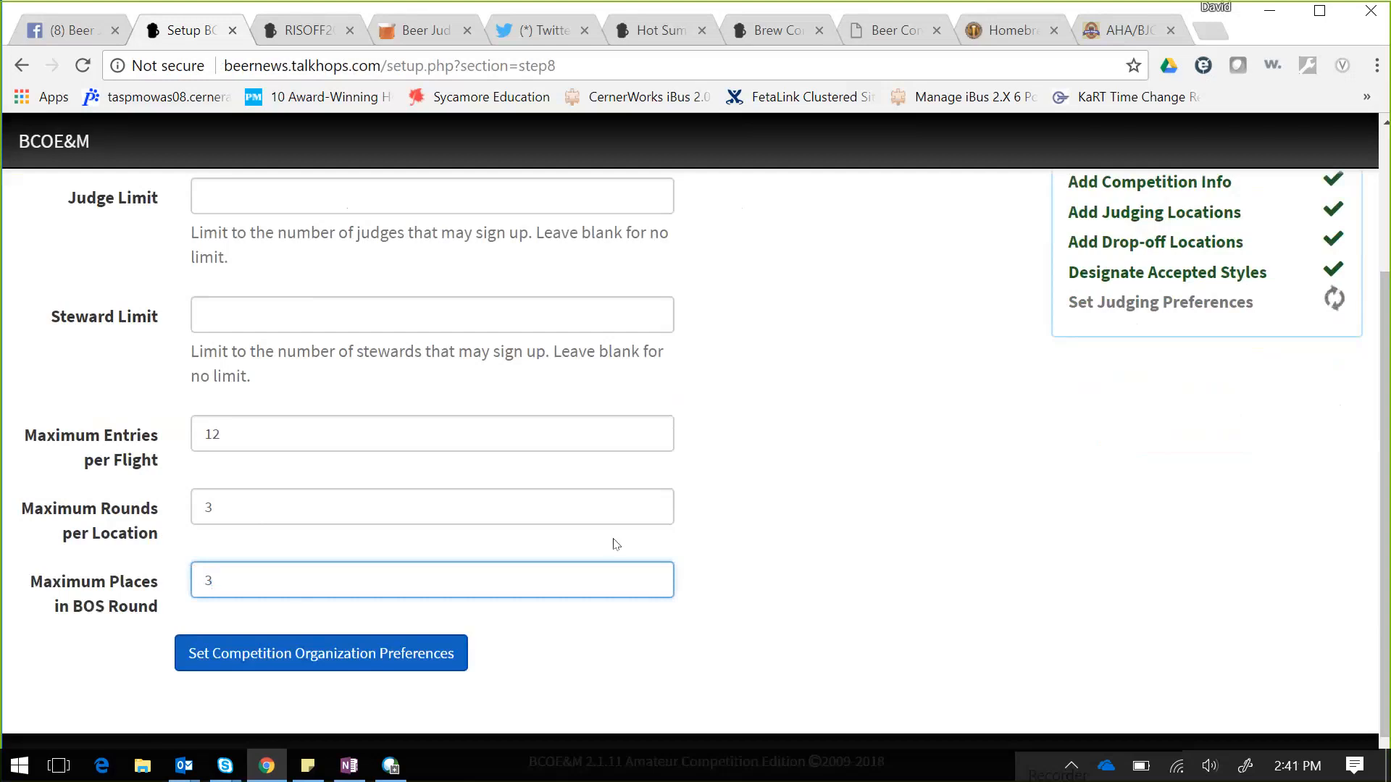
pyautogui.click(873, 529)
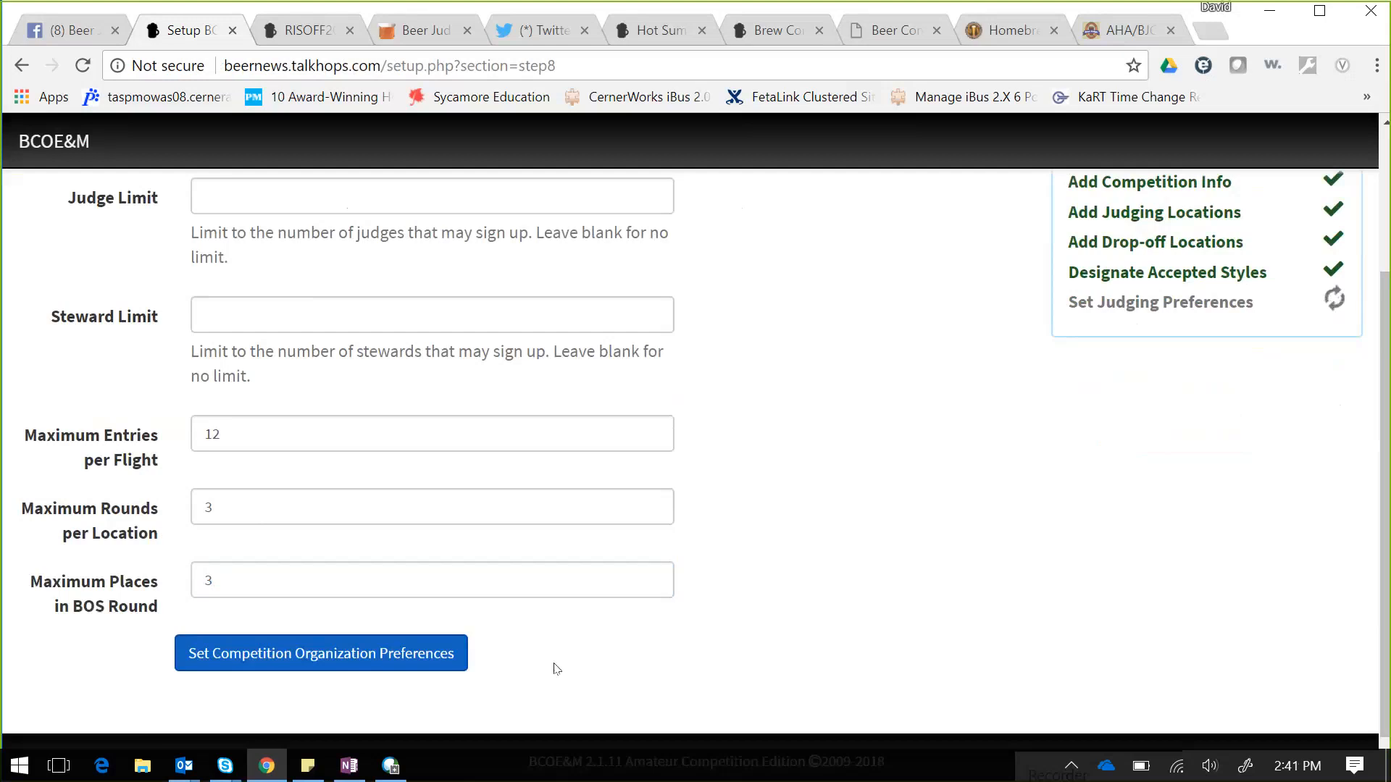
pyautogui.click(380, 653)
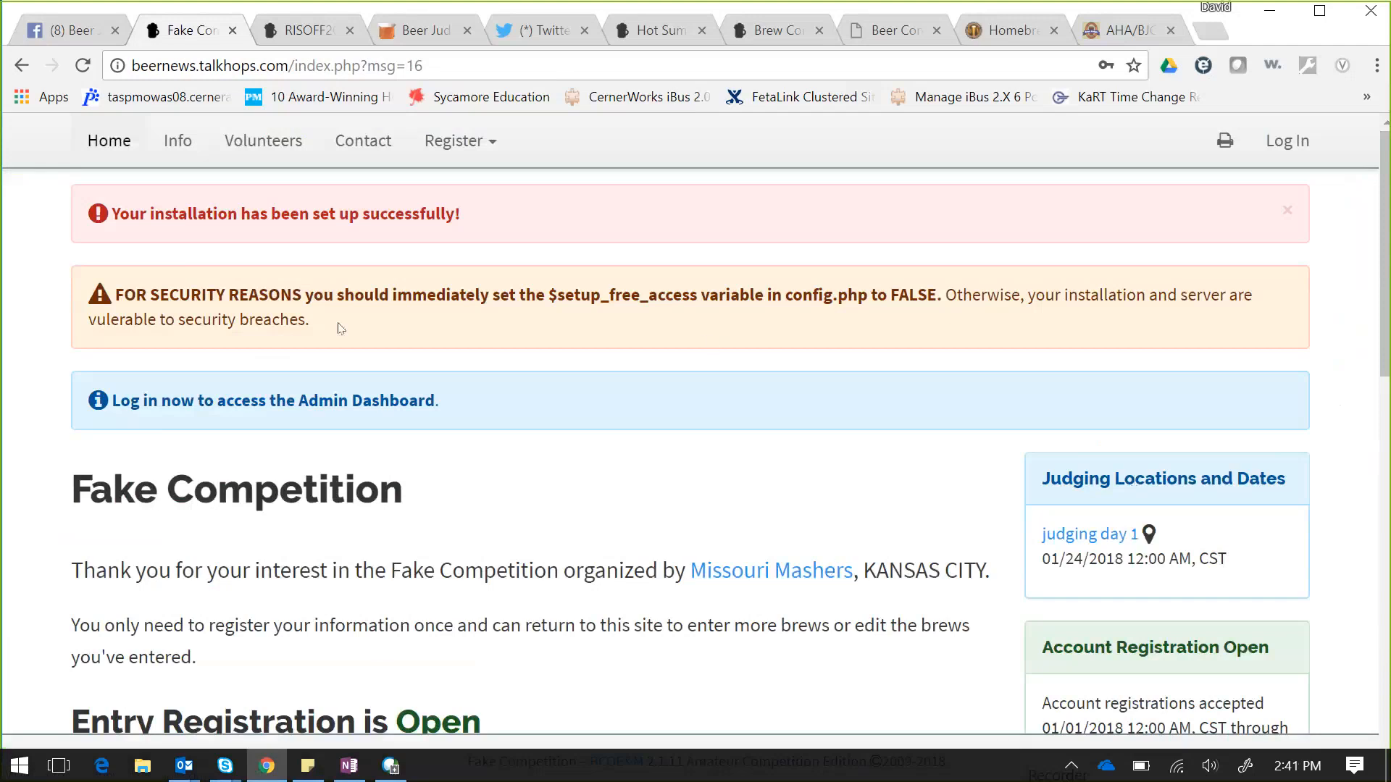
# - Highlight the config.php security warning and scroll through the Fake Competition home page
pyautogui.moveTo(325, 332); pyautogui.dragTo(106, 297)
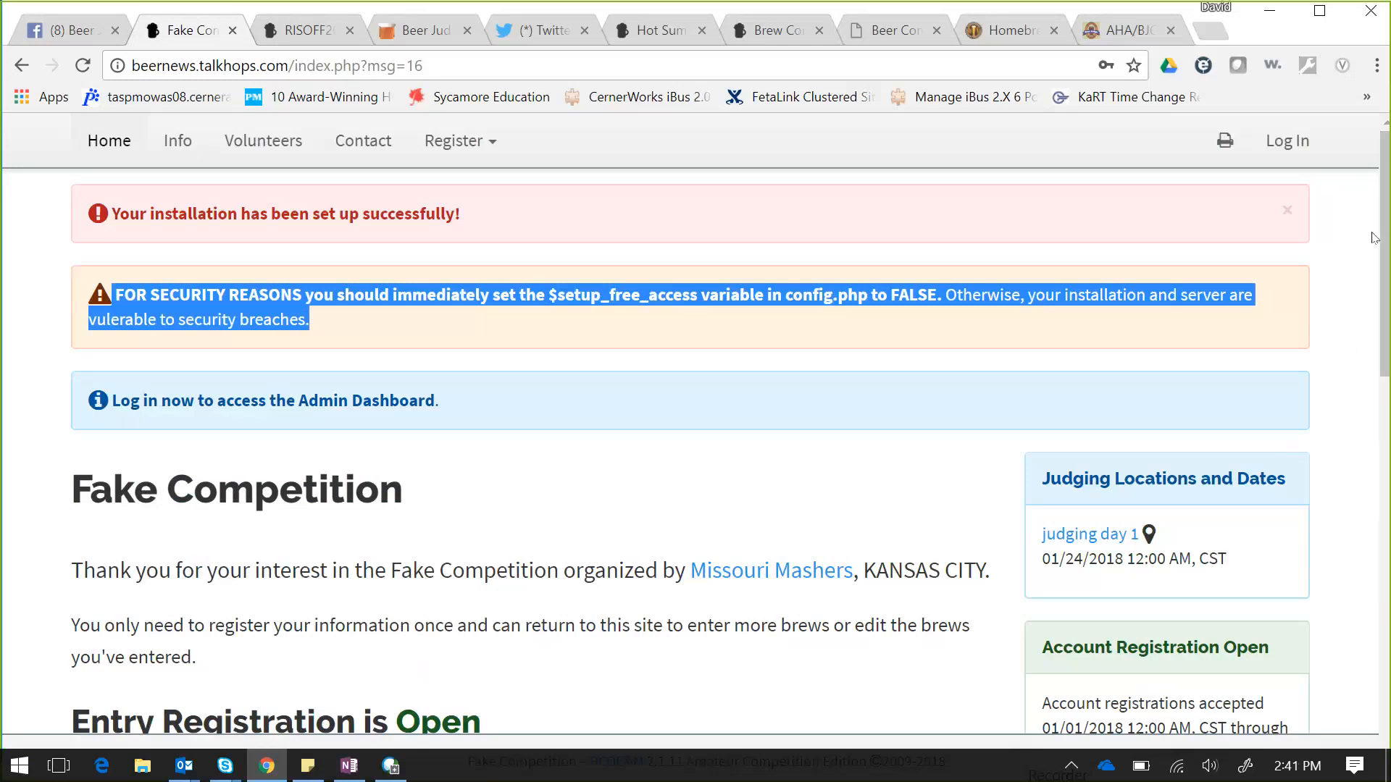
pyautogui.scroll(-1, 1386, 316)
pyautogui.scroll(-3, 1387, 316)
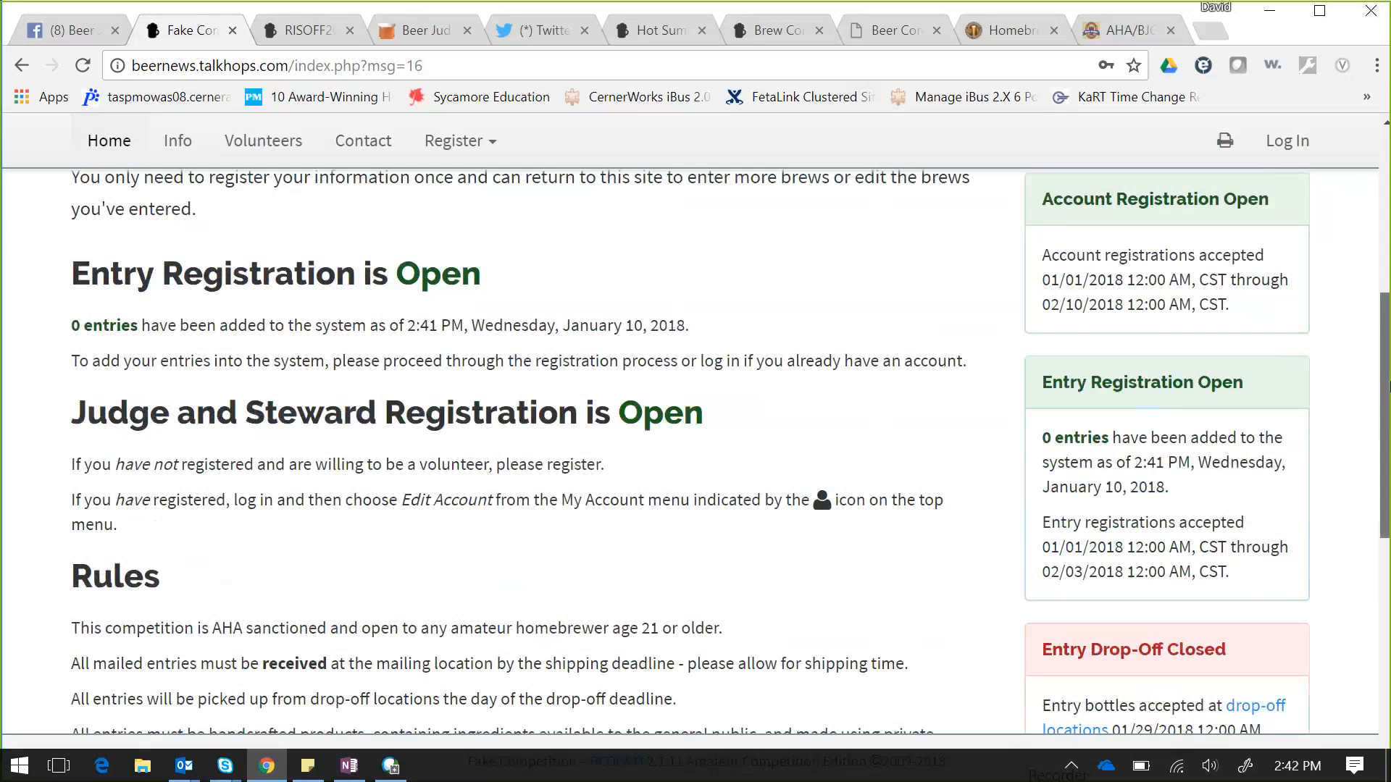
pyautogui.moveTo(1388, 388); pyautogui.dragTo(1388, 127)
# - Log in as administrator with the saved credentials to reach the Administration Dashboard
pyautogui.click(1286, 138)
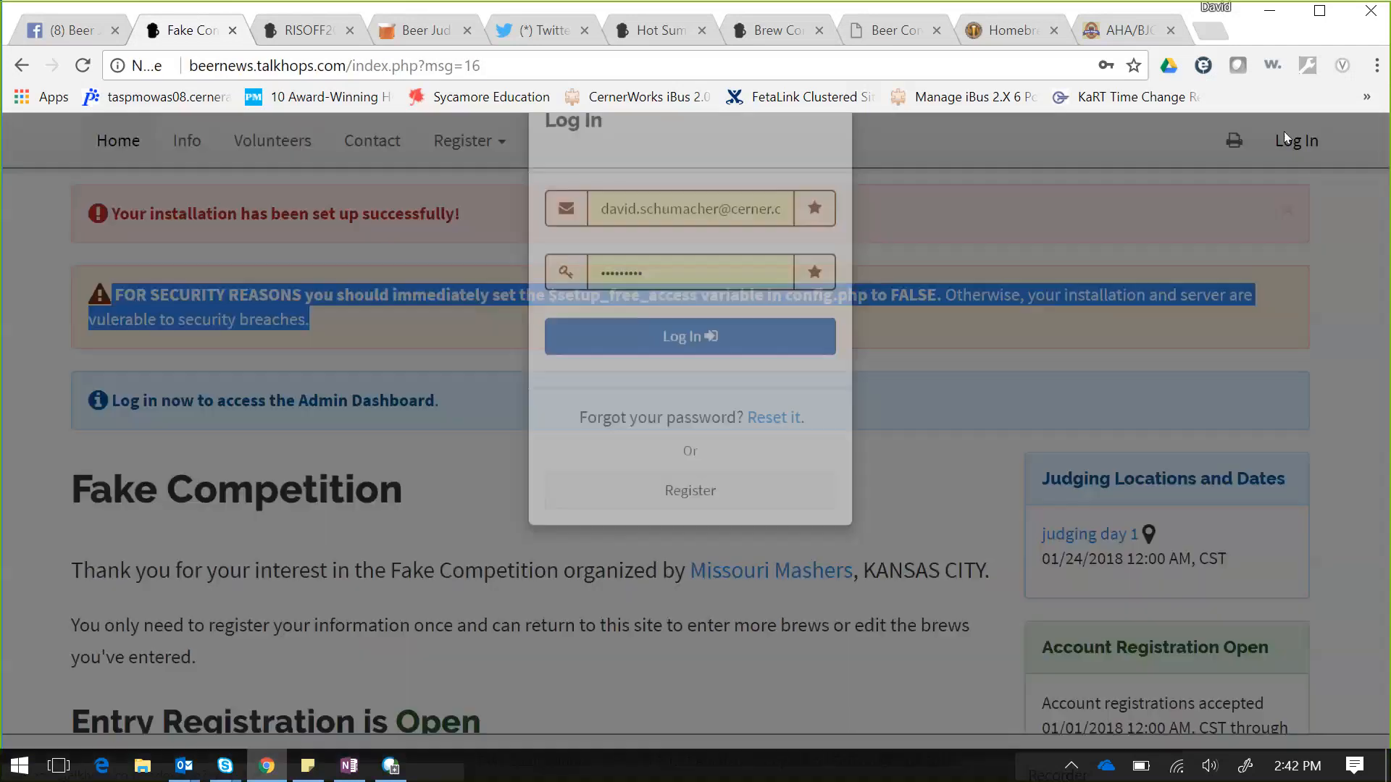
pyautogui.click(685, 404)
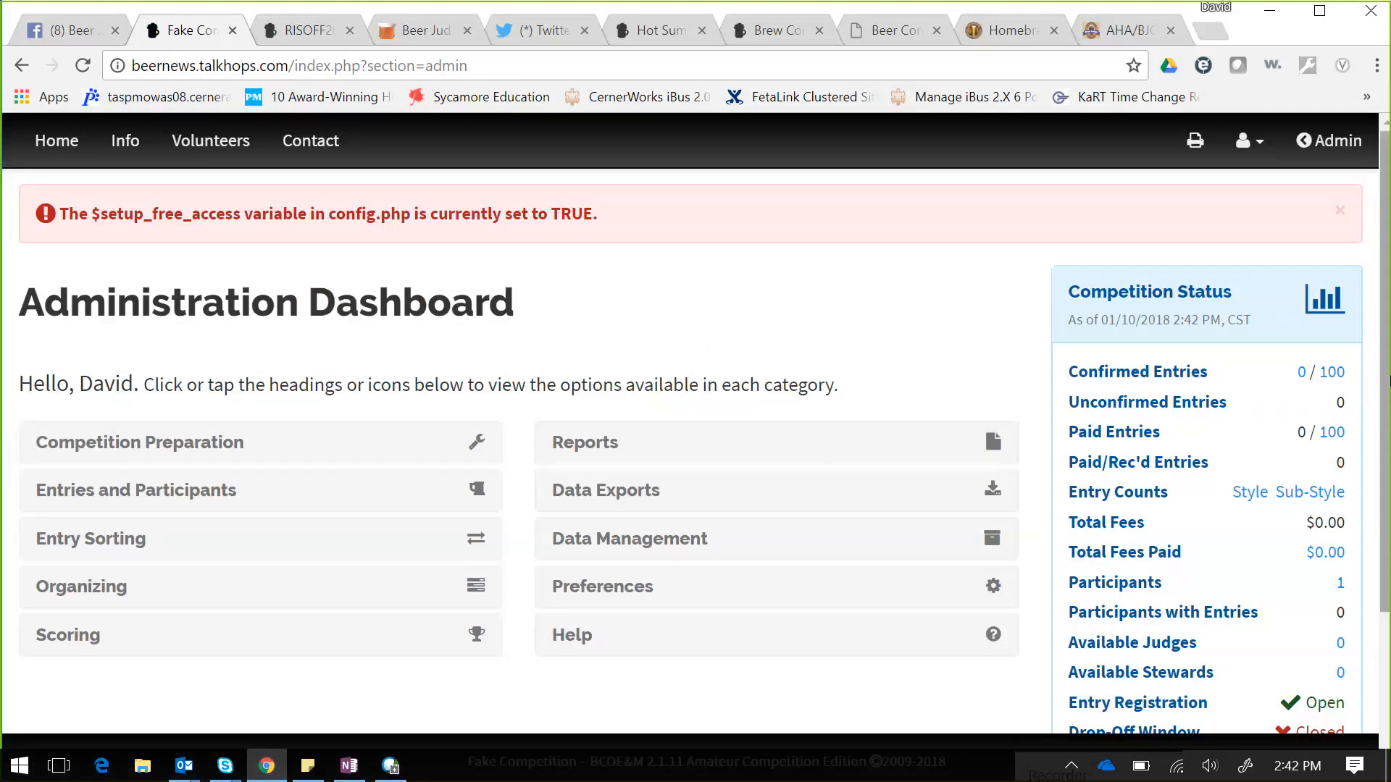
pyautogui.moveTo(1388, 383); pyautogui.dragTo(1388, 480)
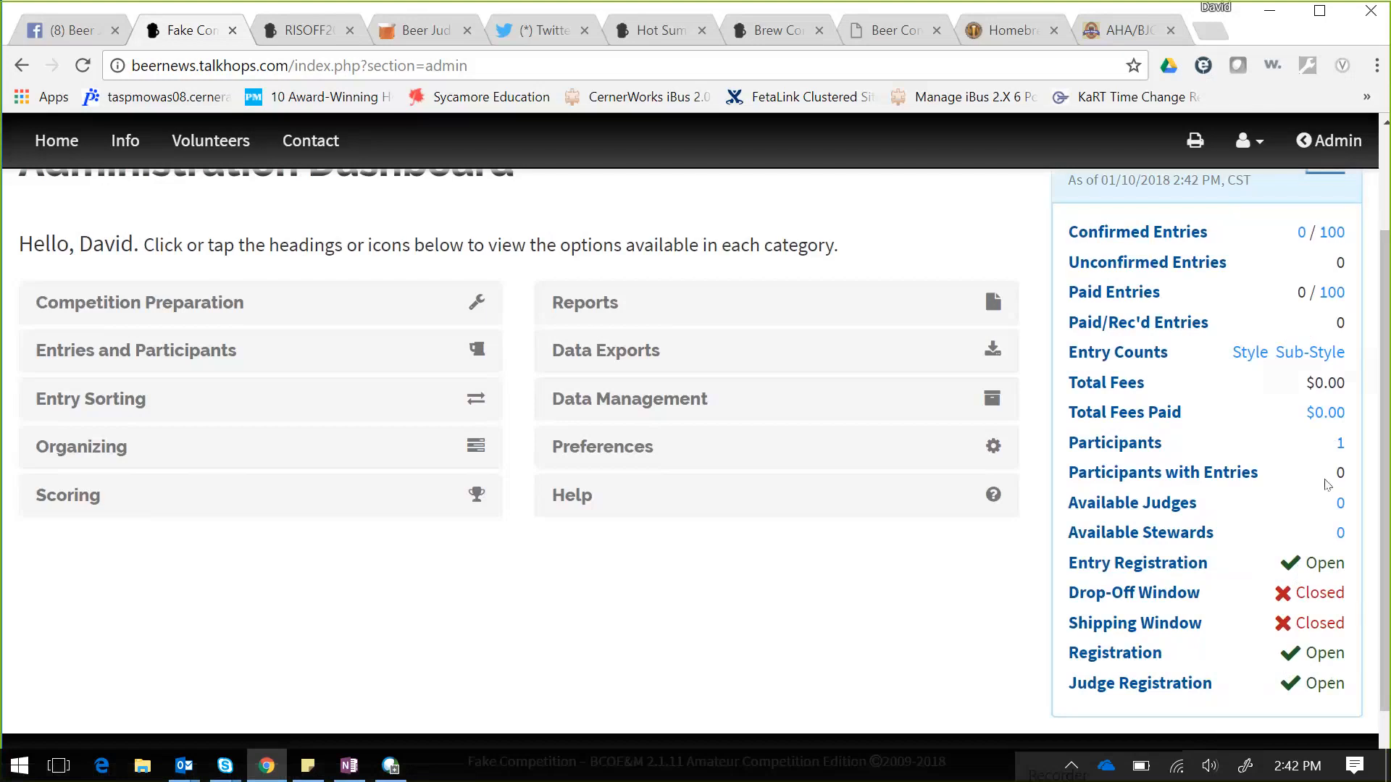
# - Save Fake Competition's website preferences unchanged from Preferences > Website to return to the dashboard
pyautogui.click(218, 315)
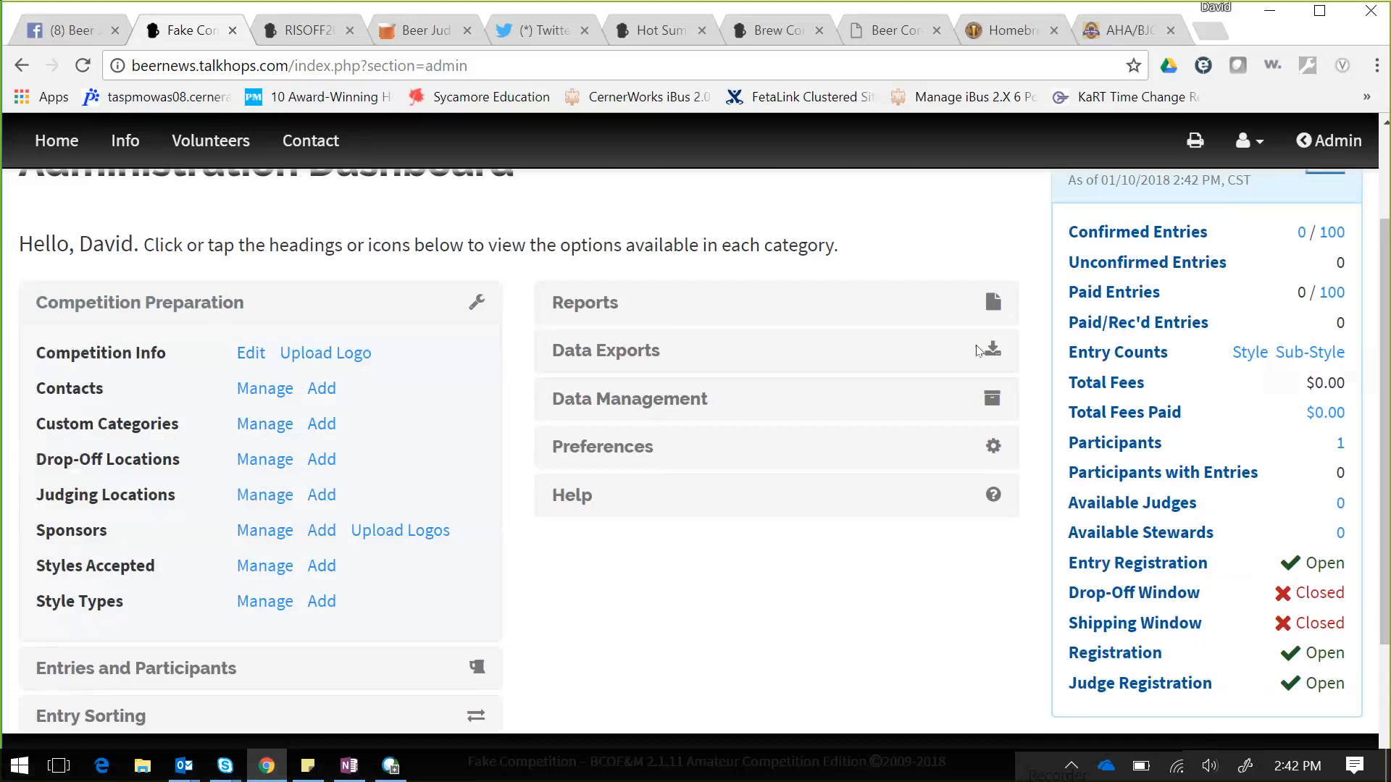
pyautogui.click(626, 454)
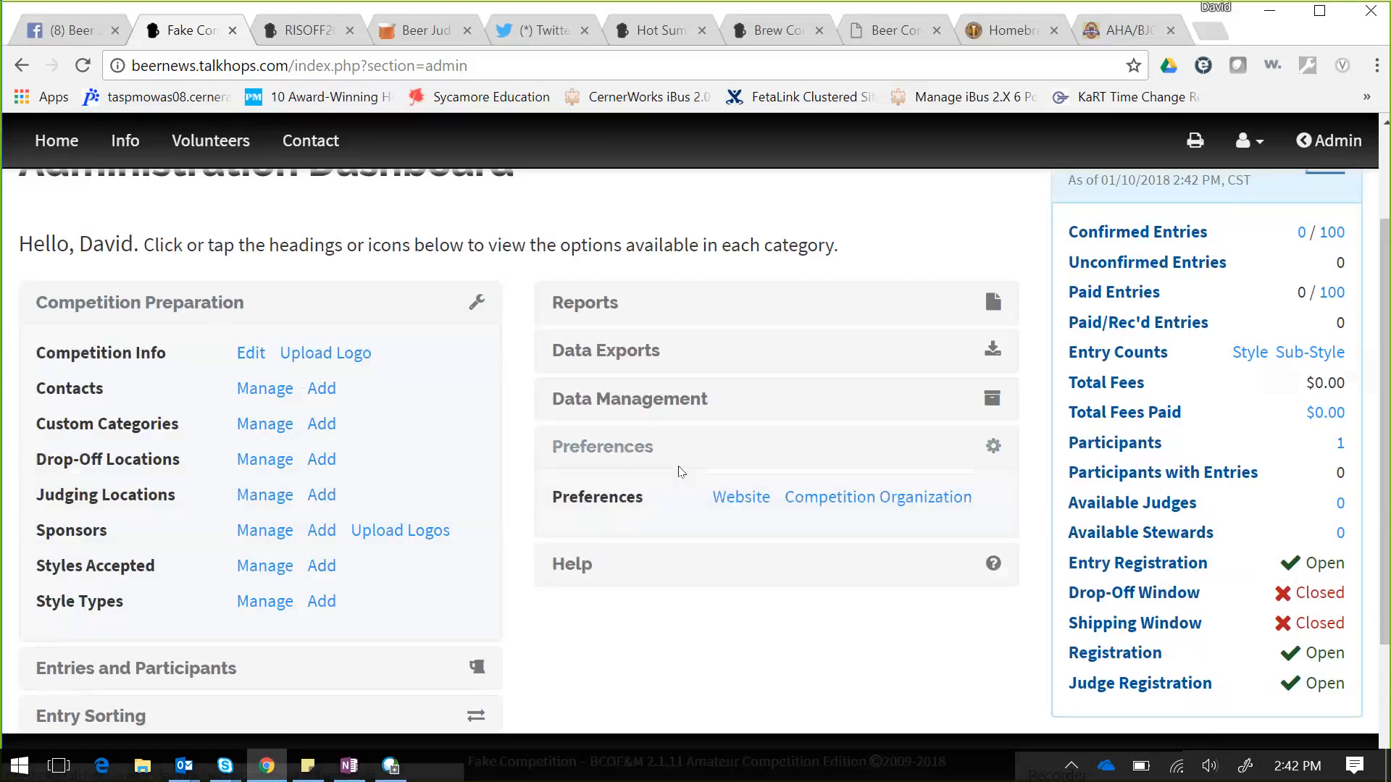
pyautogui.click(740, 505)
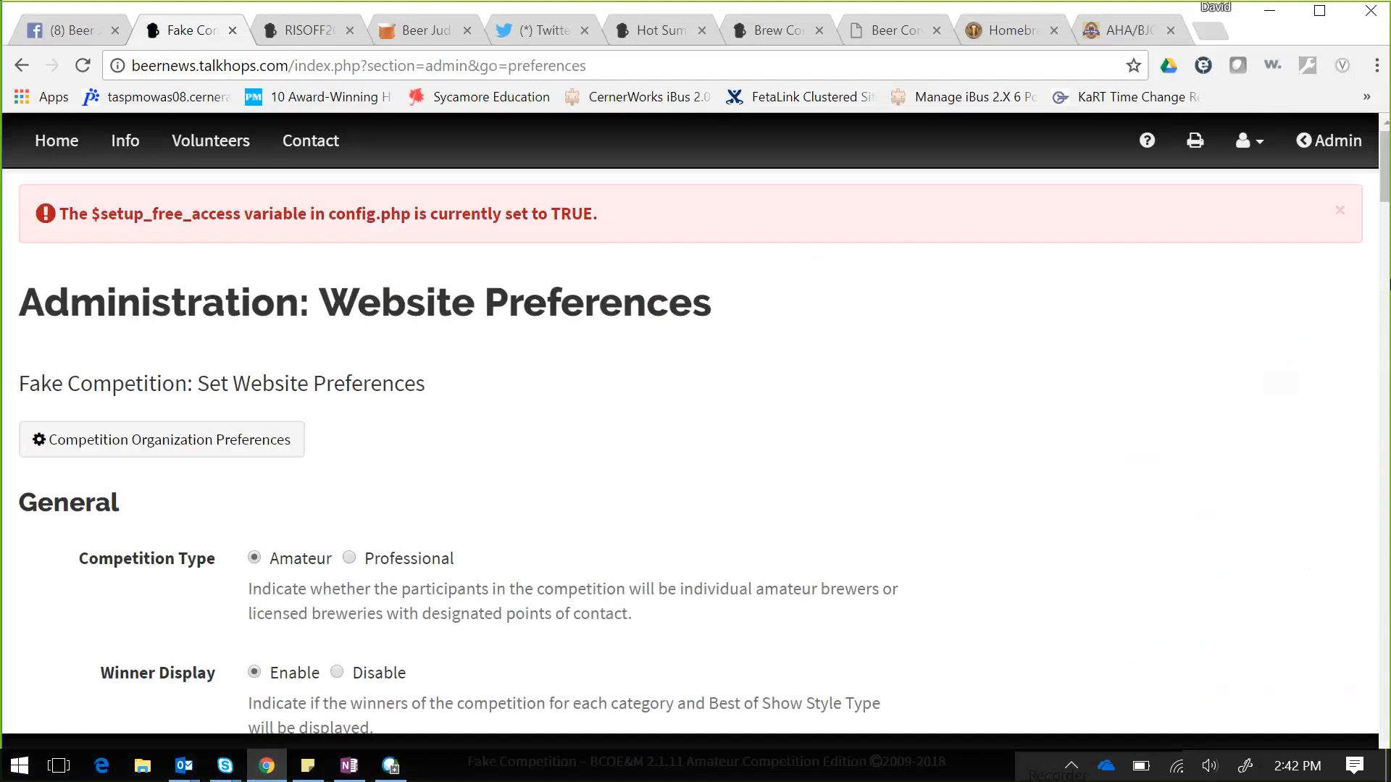
pyautogui.moveTo(1383, 210); pyautogui.dragTo(1384, 753)
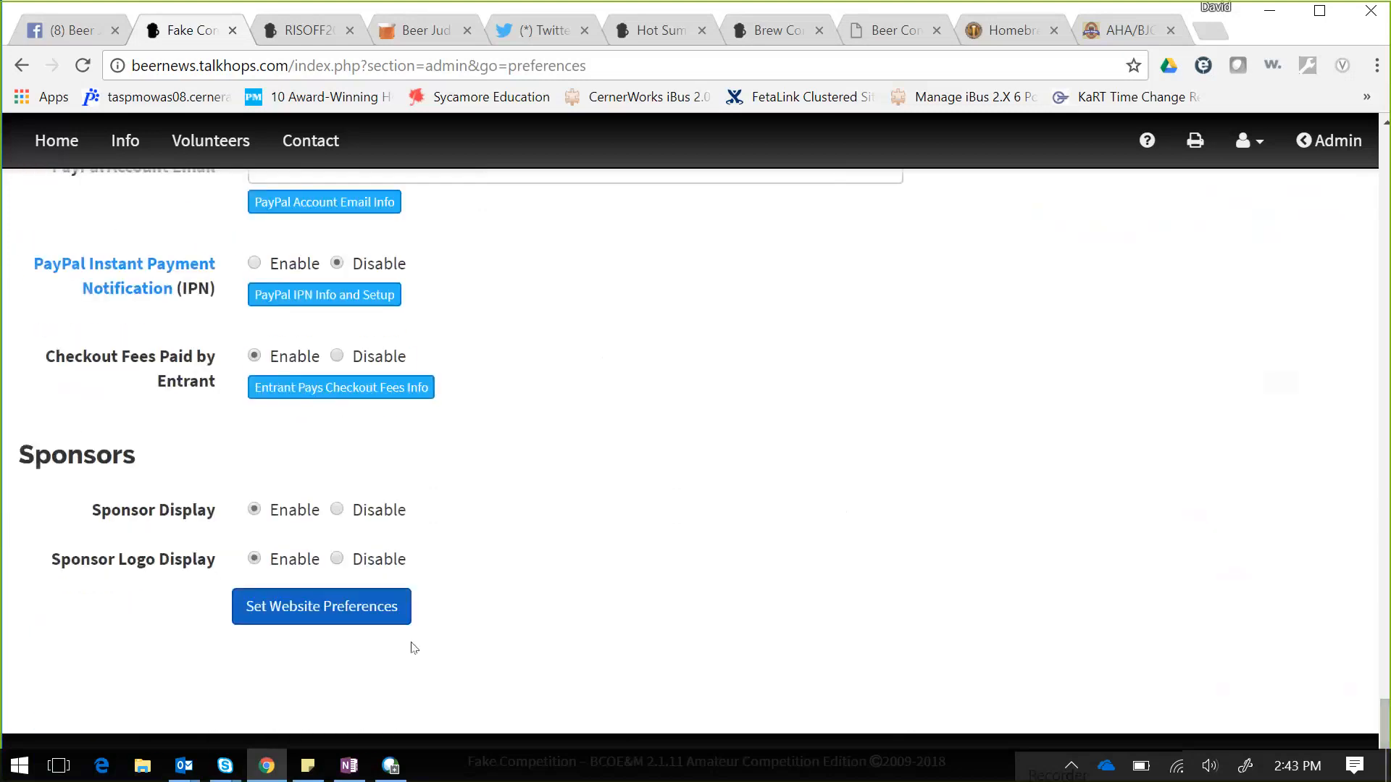
pyautogui.click(335, 608)
pyautogui.click(337, 607)
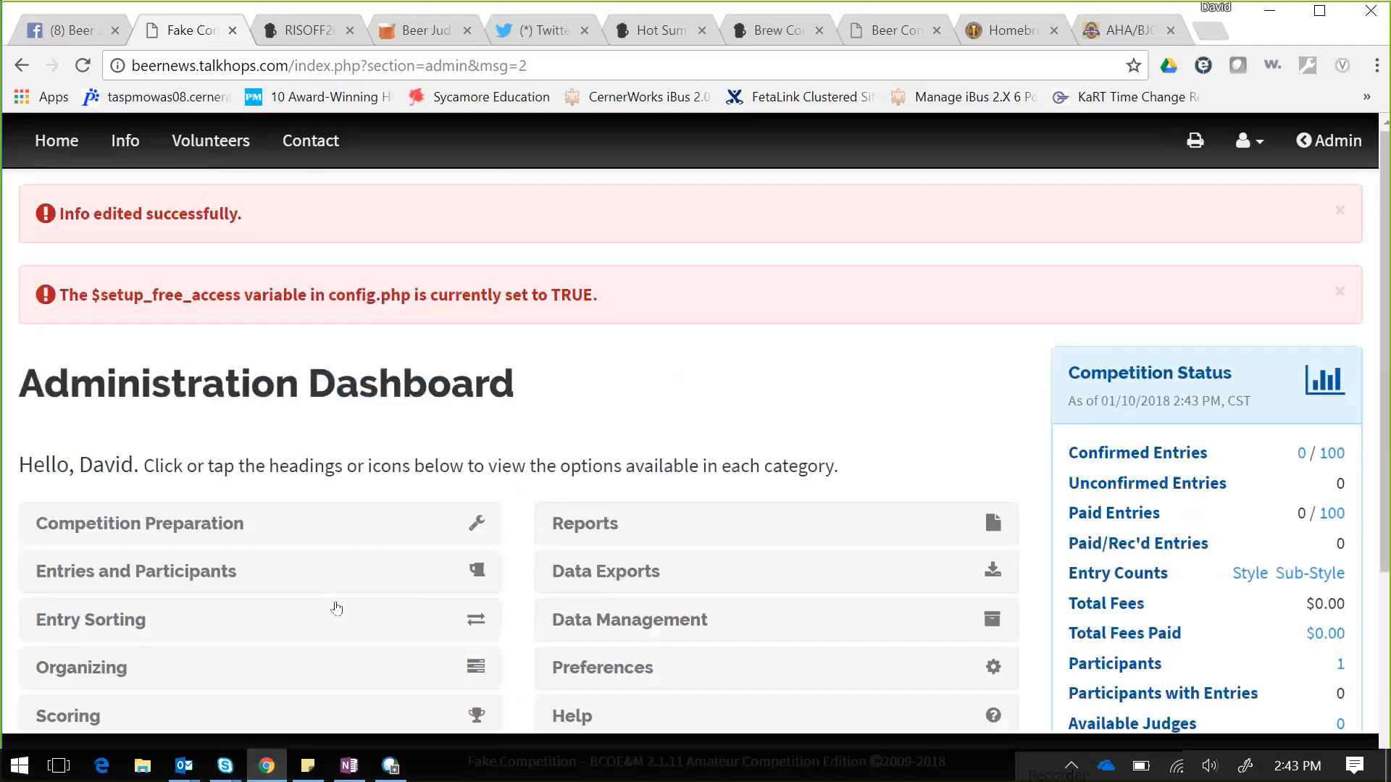
# - Re-save Fake Competition's existing competition info with Update Competition Info, leaving the values unchanged
pyautogui.click(162, 527)
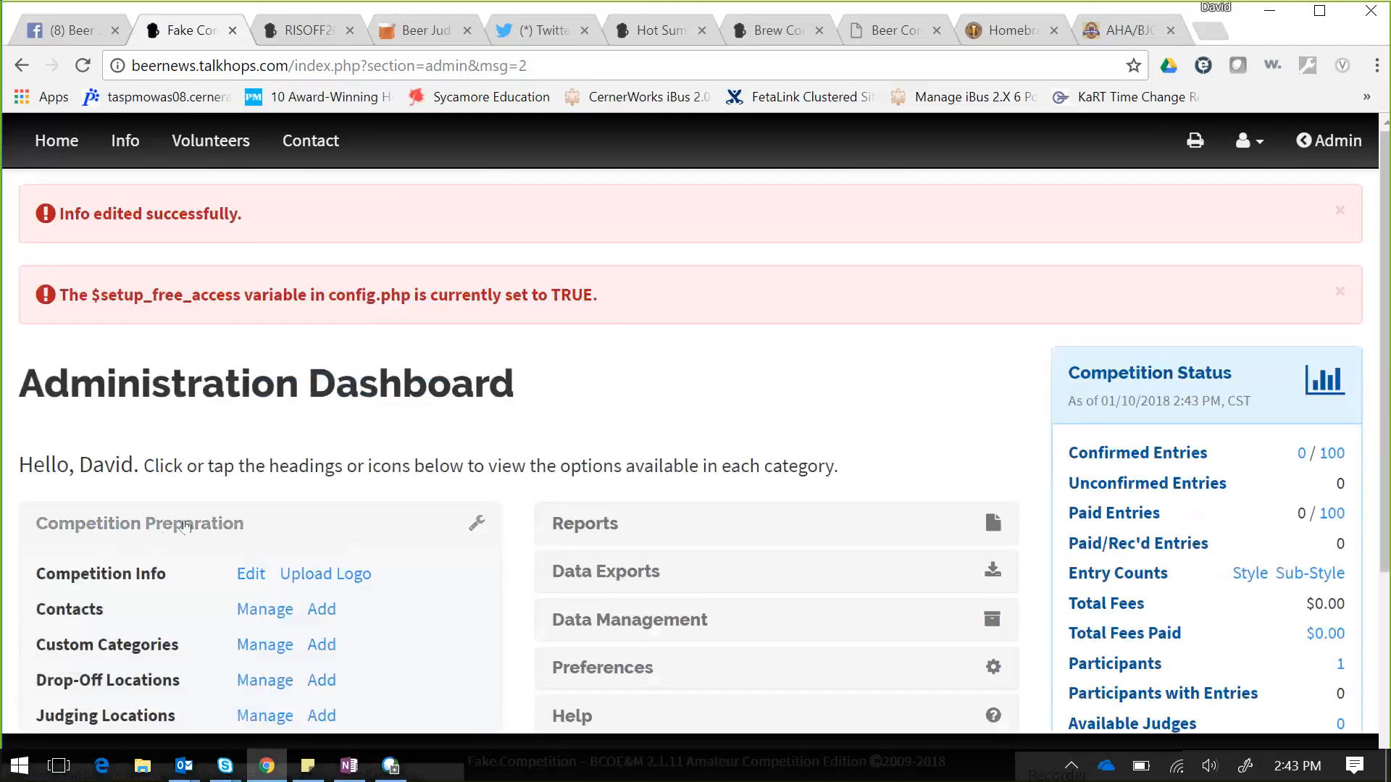
pyautogui.click(243, 578)
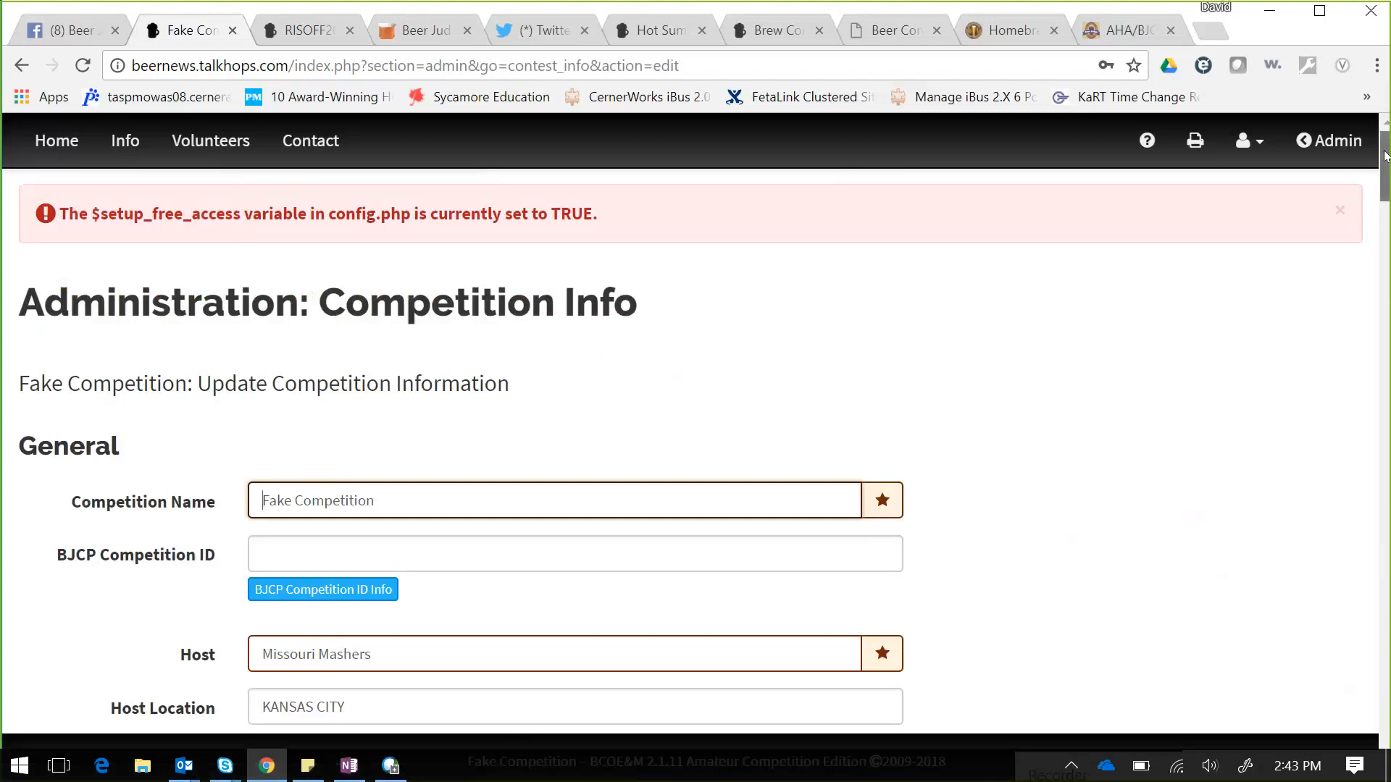
pyautogui.moveTo(1383, 156); pyautogui.dragTo(1384, 676)
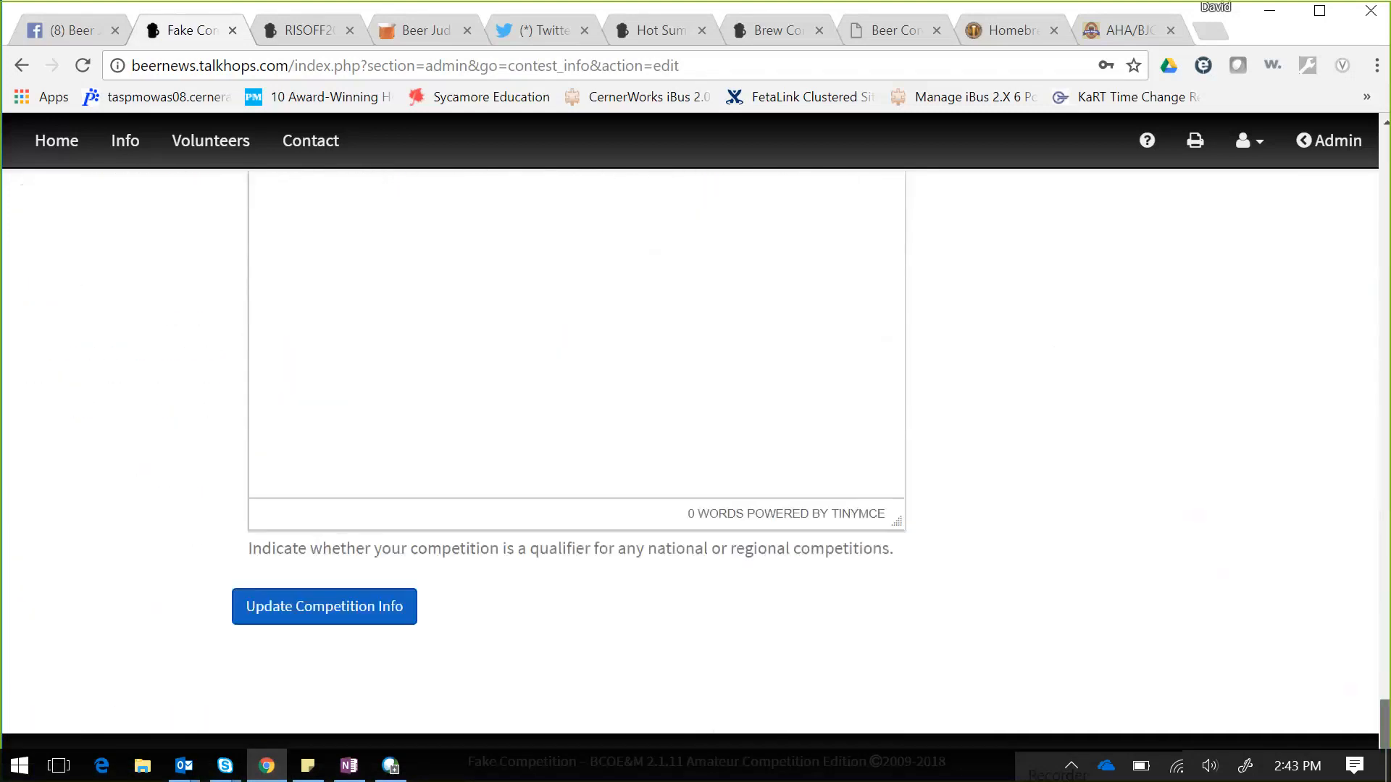
pyautogui.click(344, 627)
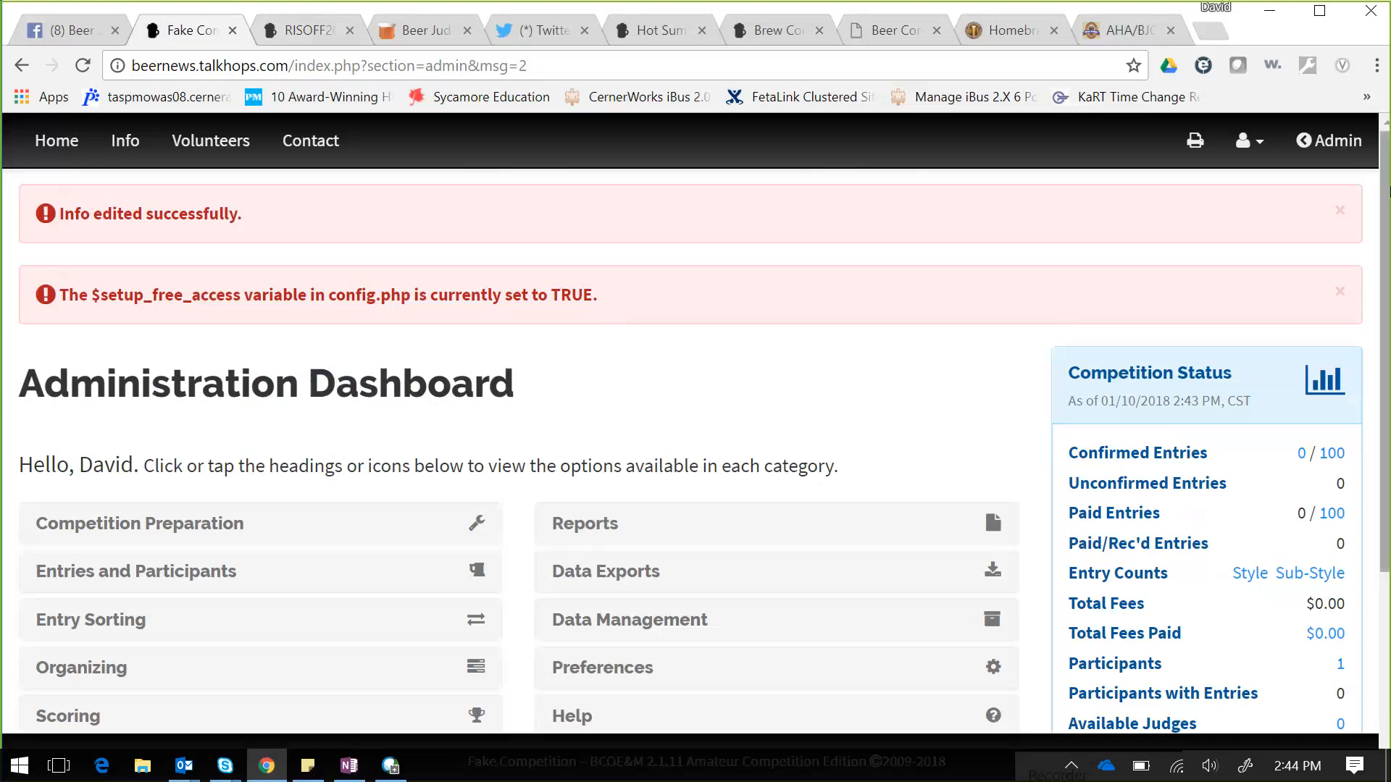
pyautogui.moveTo(1388, 192); pyautogui.dragTo(1388, 310)
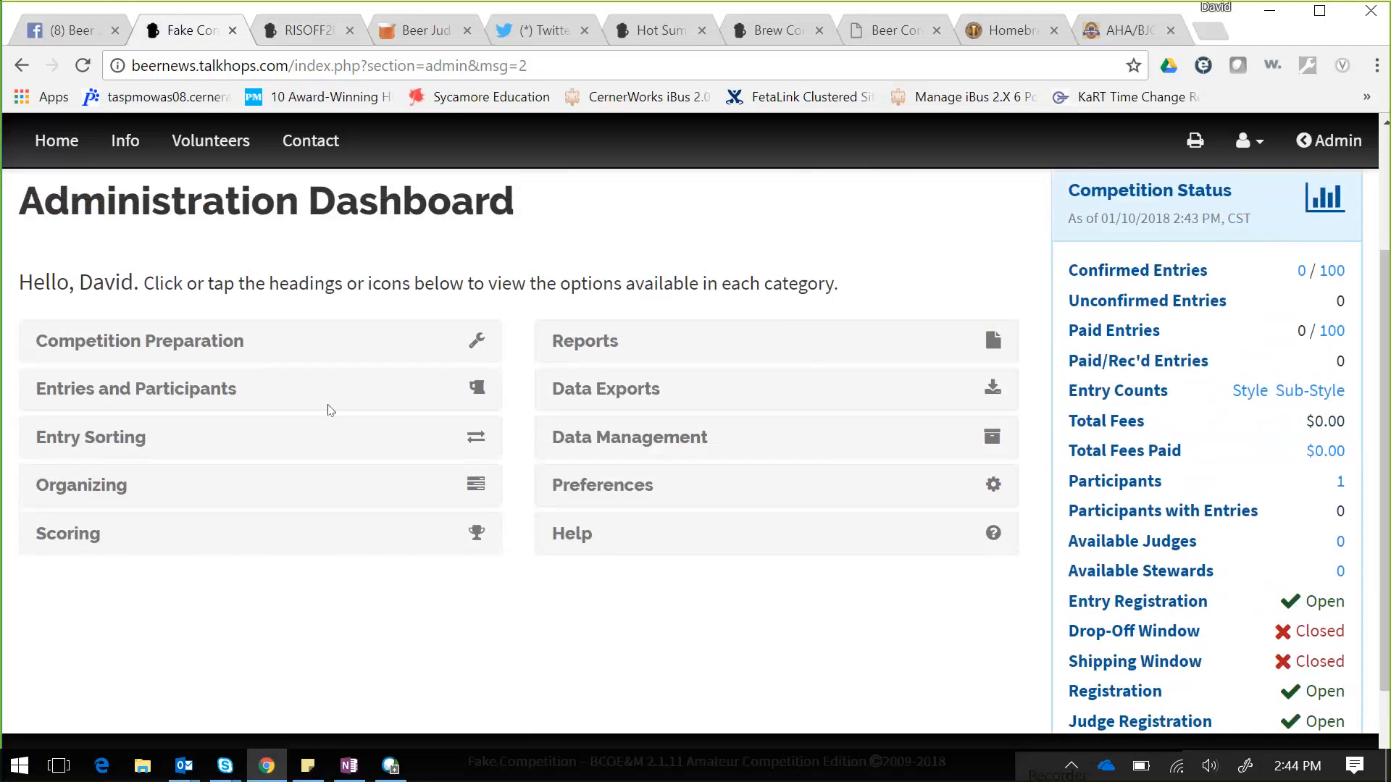
pyautogui.click(469, 350)
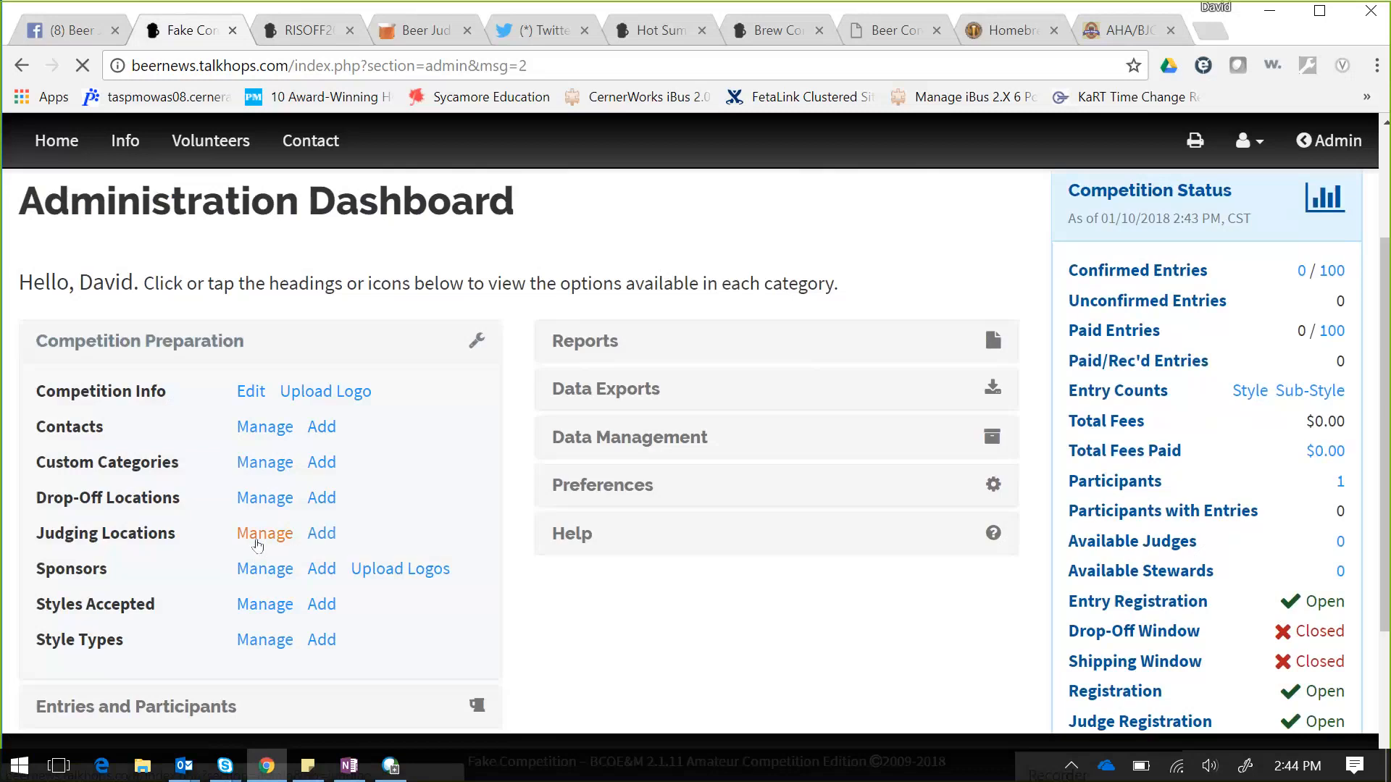
pyautogui.click(258, 545)
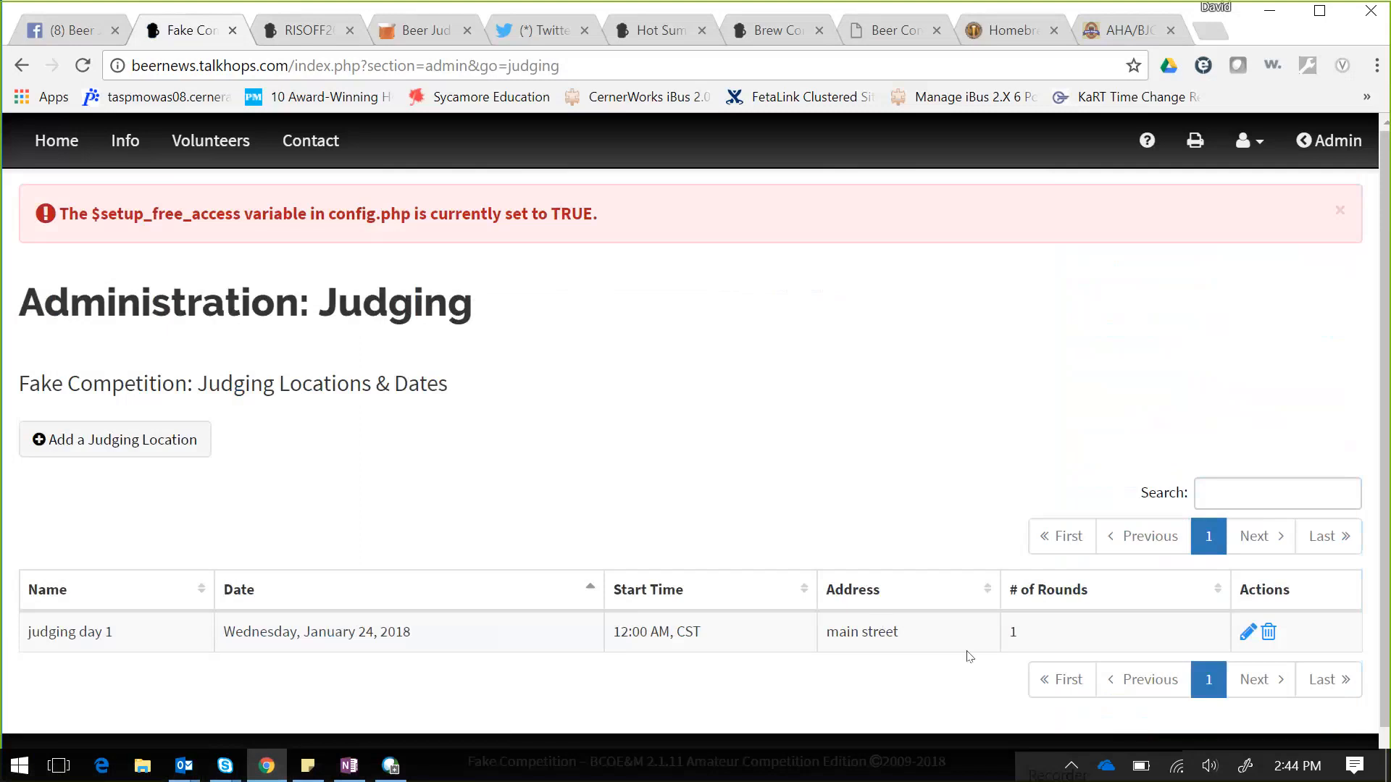
pyautogui.click(139, 449)
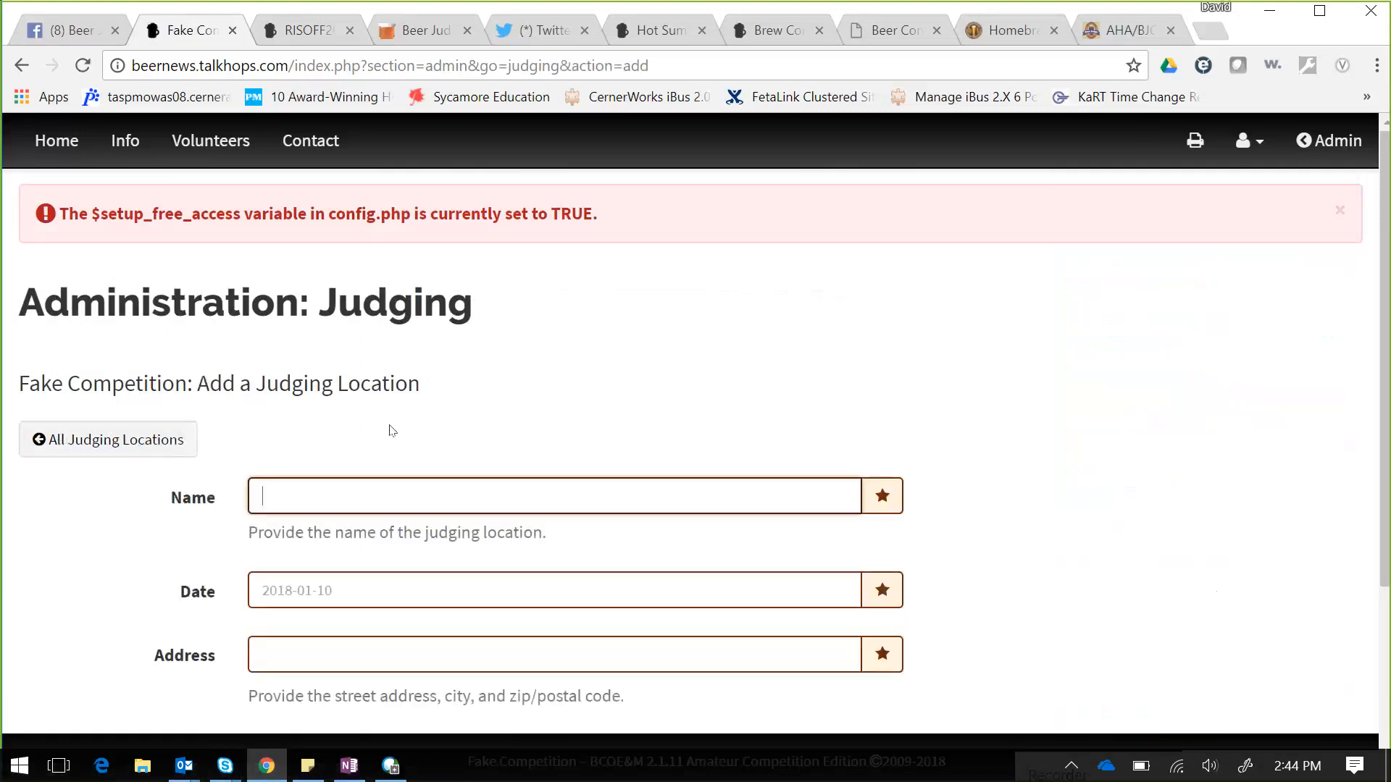
pyautogui.click(21, 65)
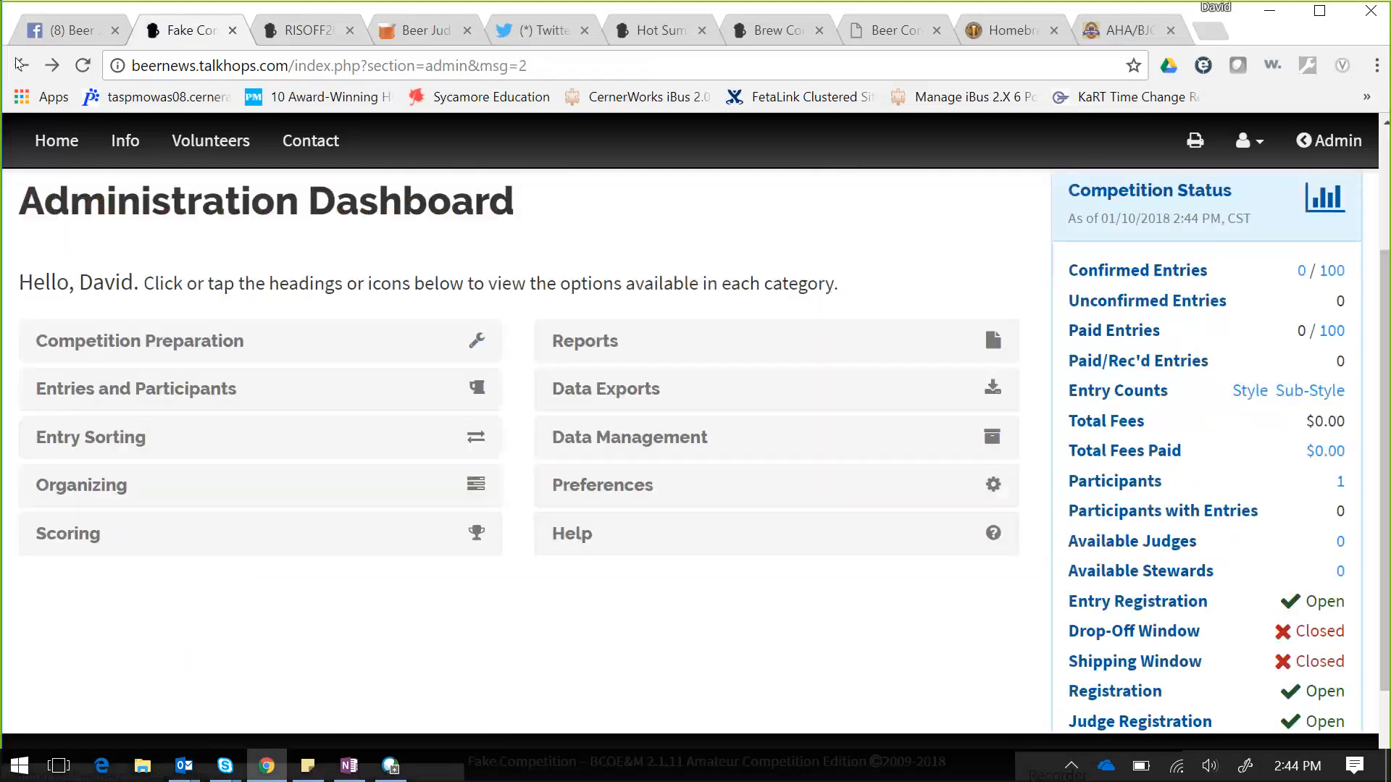
pyautogui.click(216, 342)
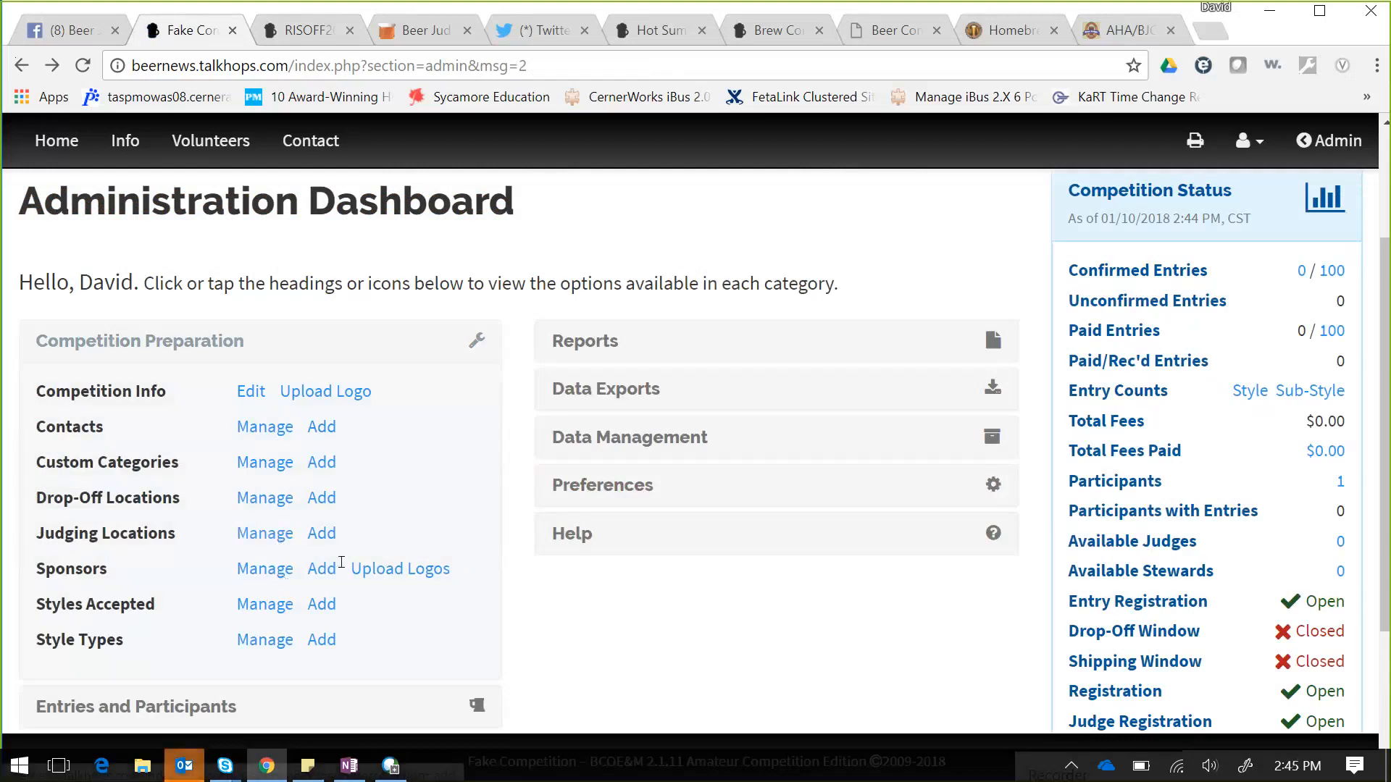
# - View the empty Sponsors list and the Add a Sponsor form without adding one, then go Home
pyautogui.click(262, 571)
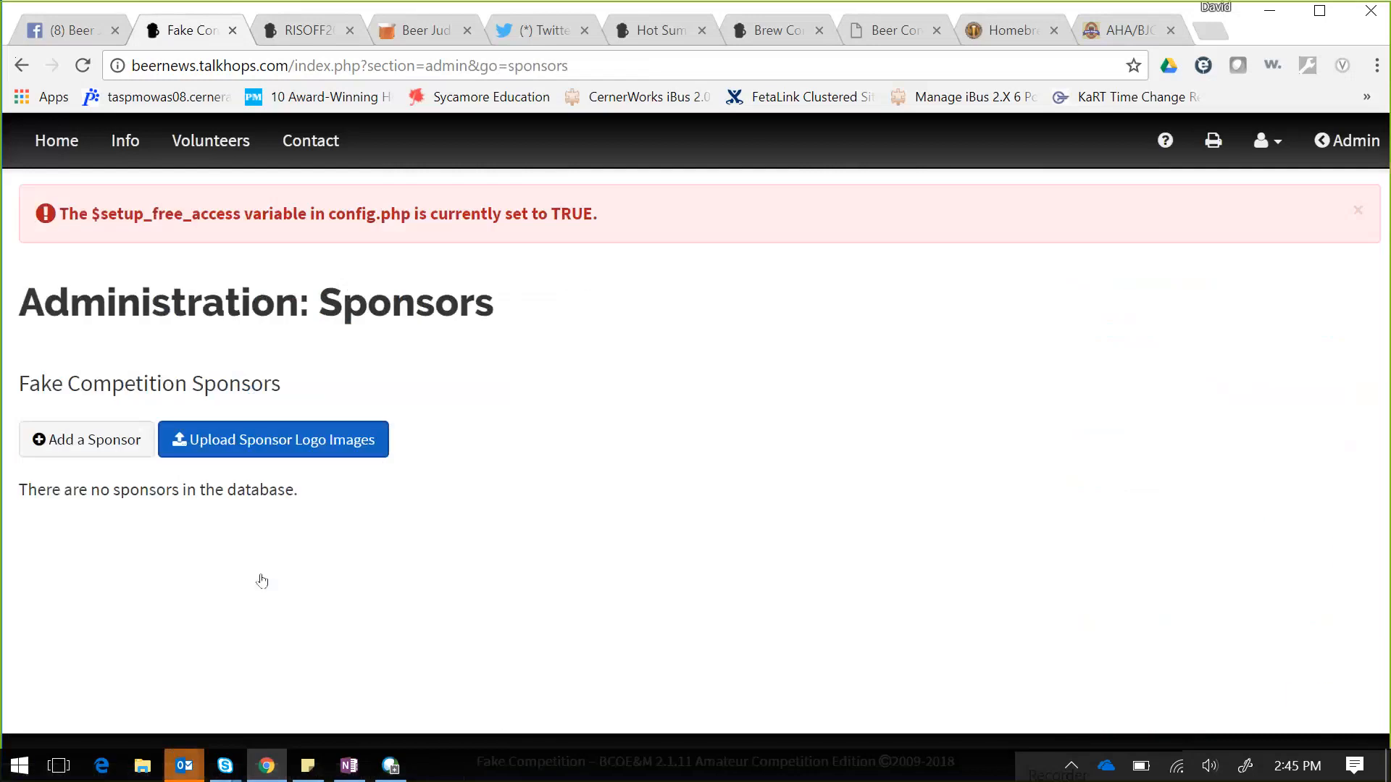
pyautogui.click(107, 445)
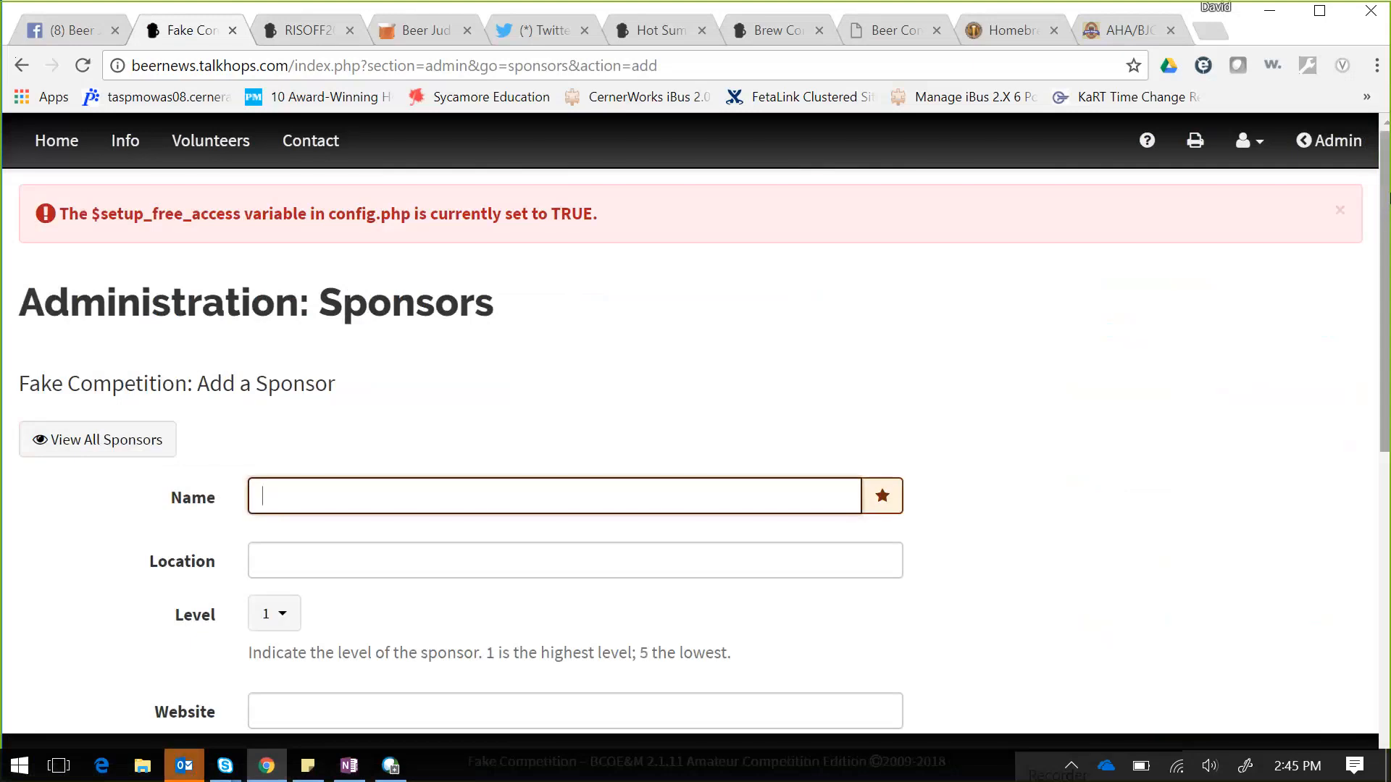
pyautogui.moveTo(1384, 199); pyautogui.dragTo(1384, 272)
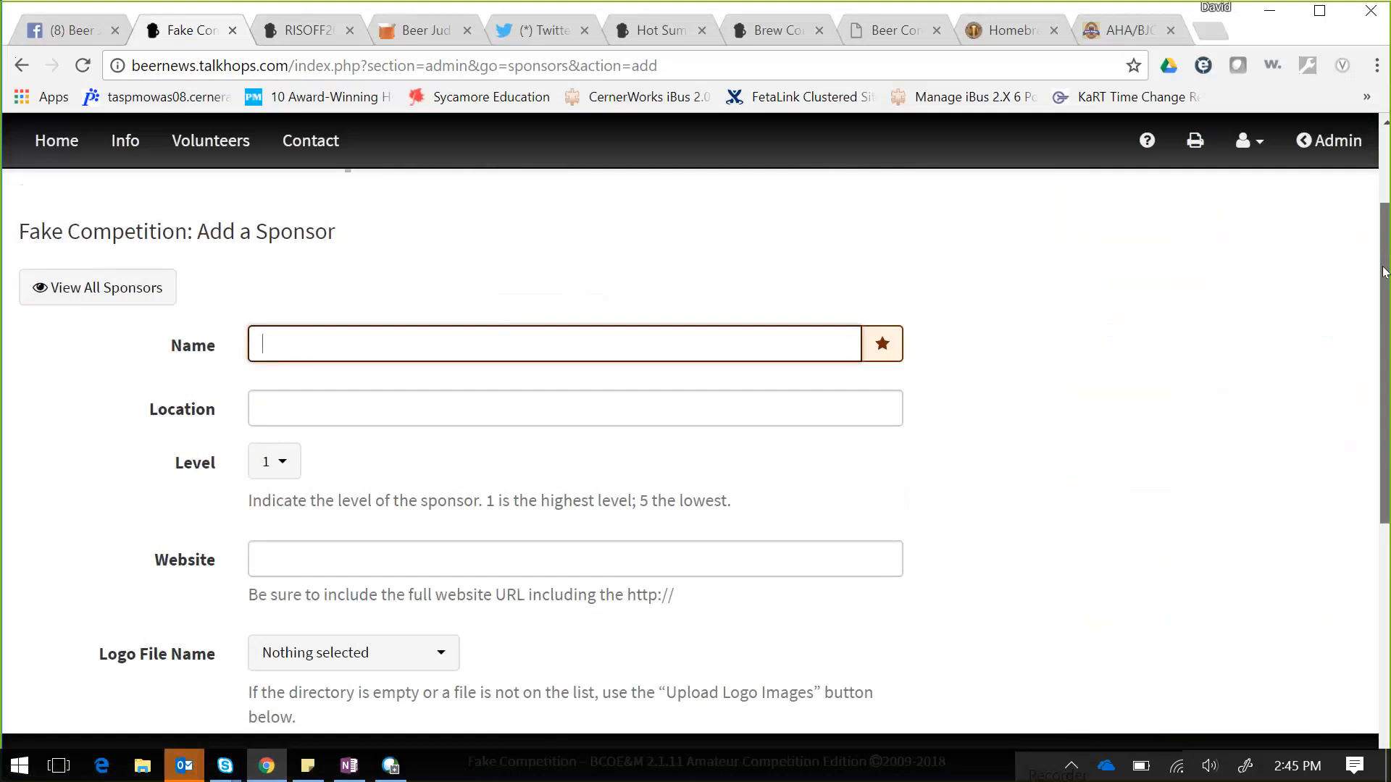
pyautogui.moveTo(1383, 272); pyautogui.dragTo(1273, 193)
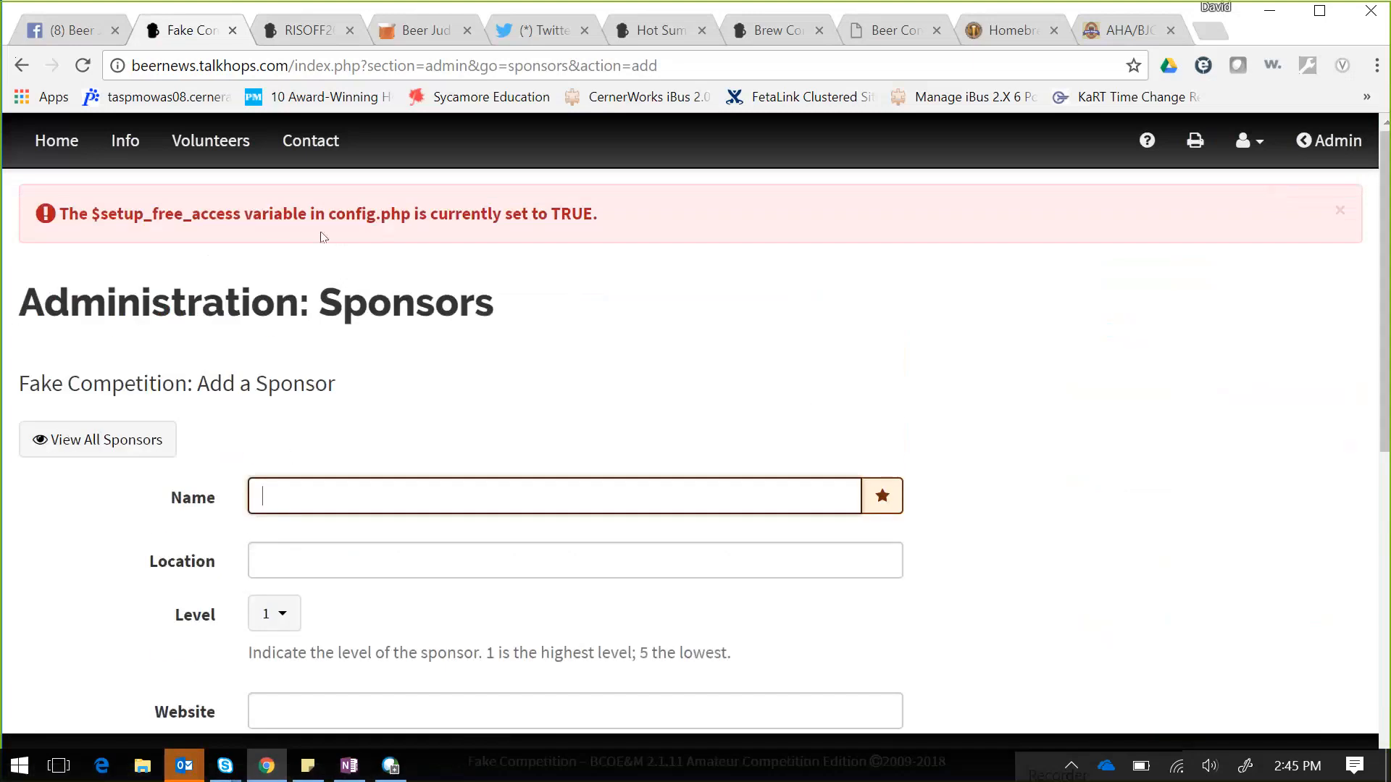
pyautogui.click(56, 143)
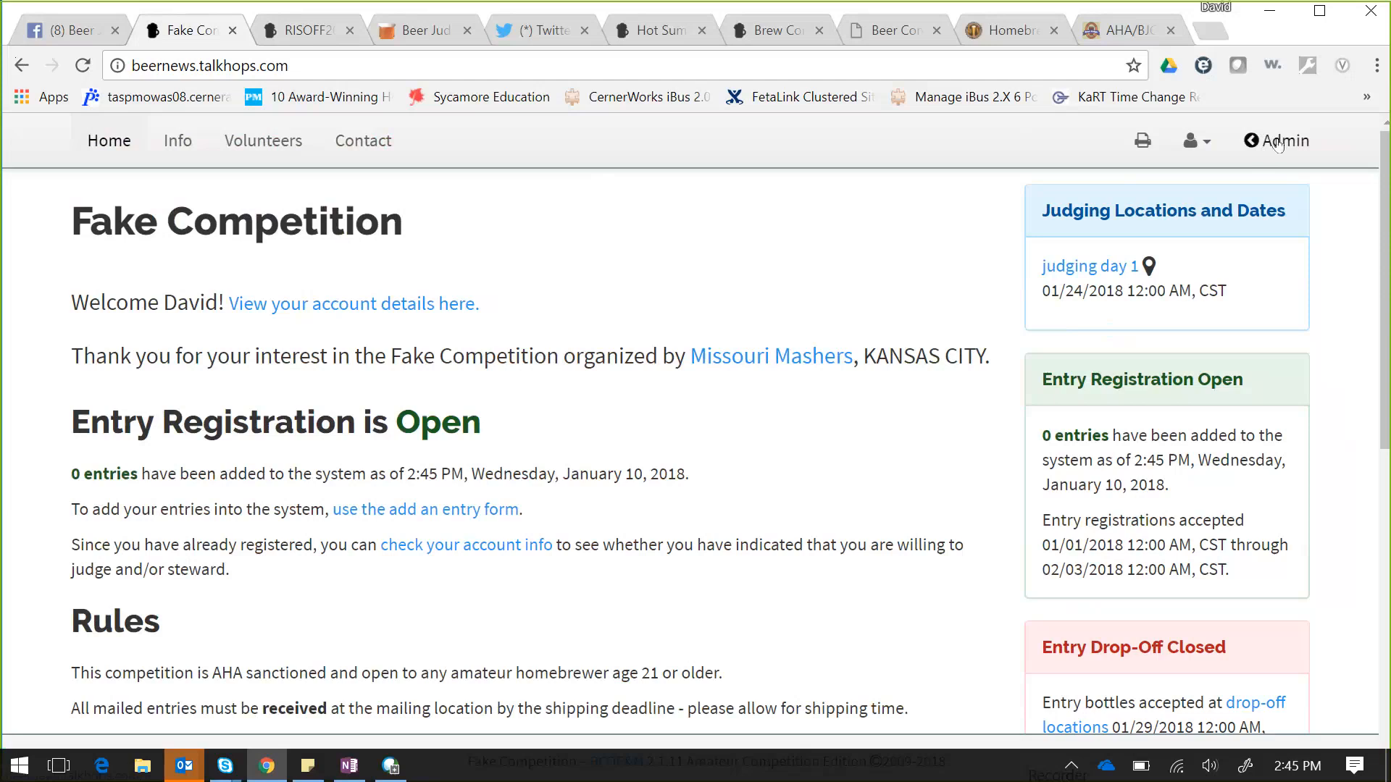
# - Go back to the Admin Dashboard and expand the Competition Preparation panel
pyautogui.click(1277, 143)
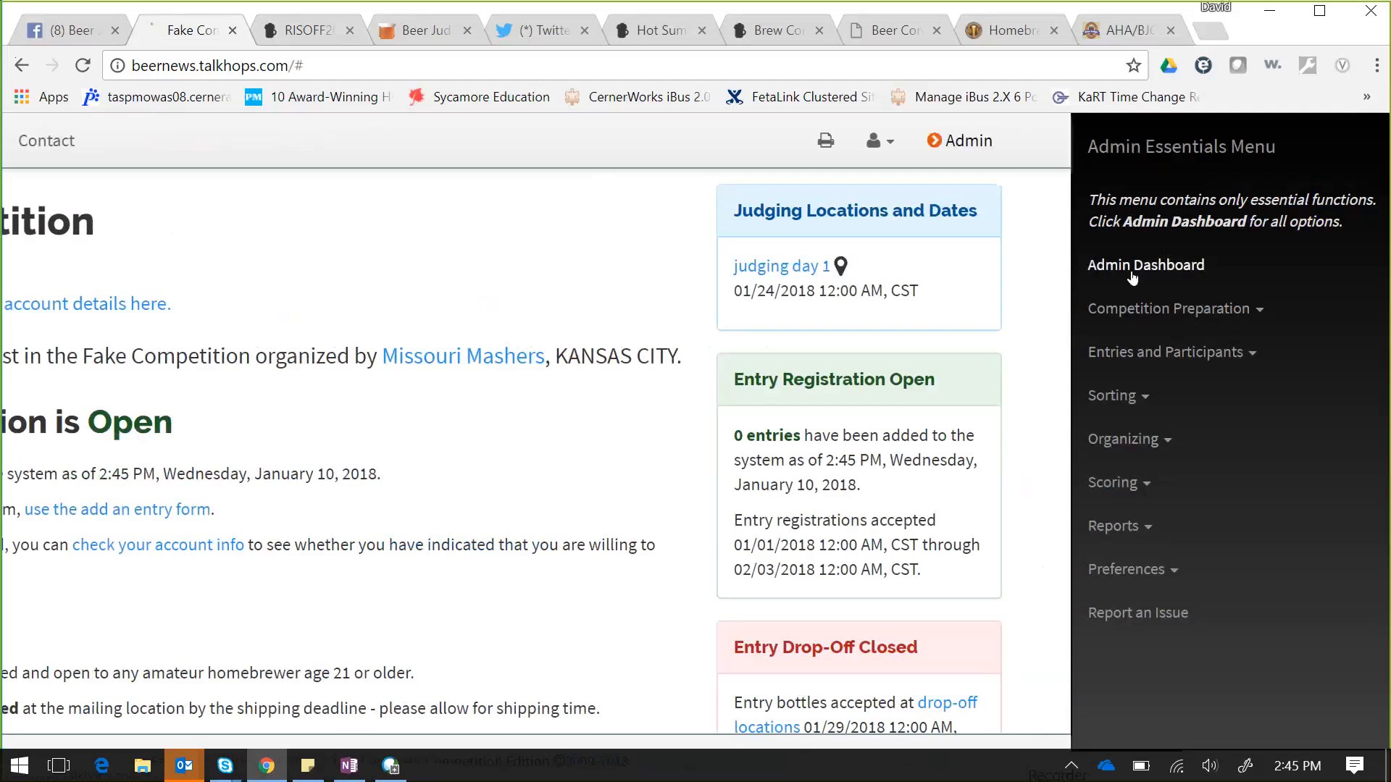
pyautogui.click(1132, 274)
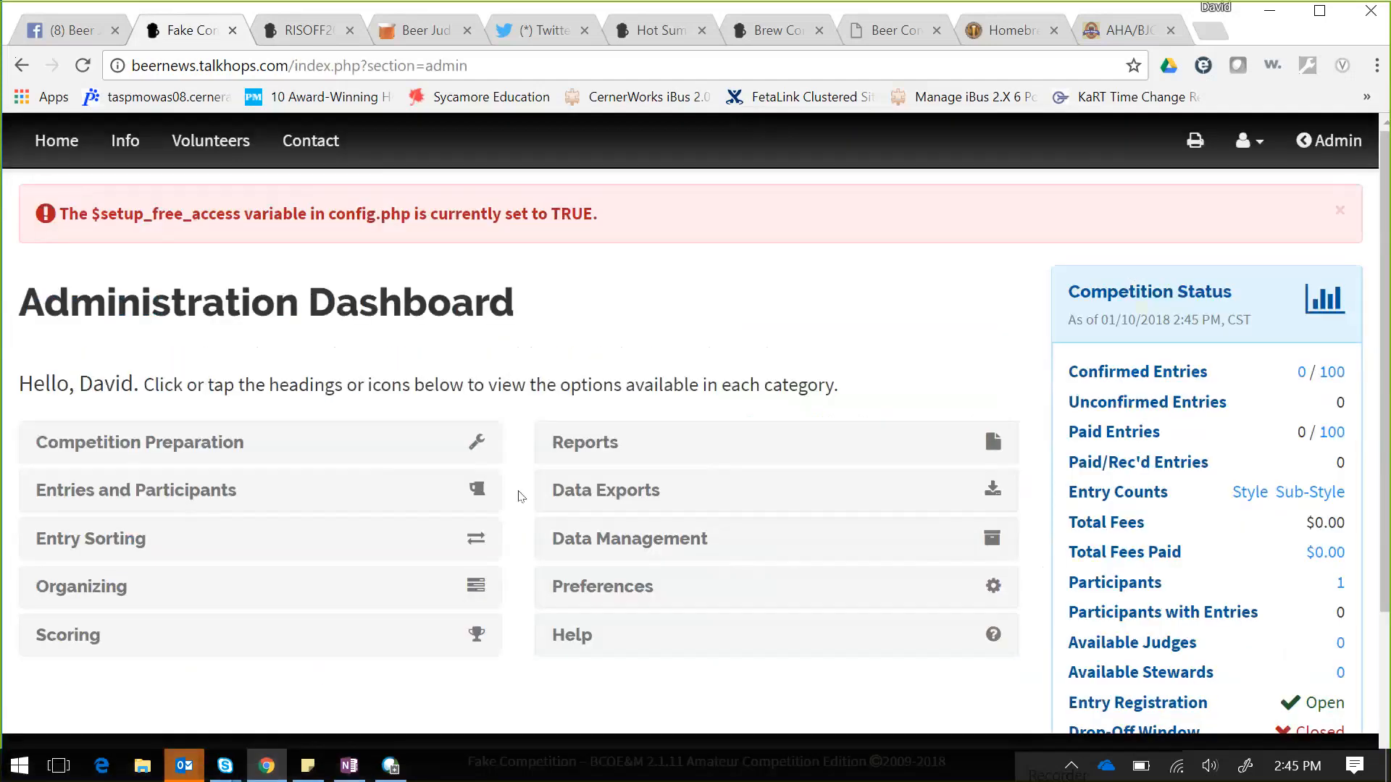
pyautogui.click(204, 447)
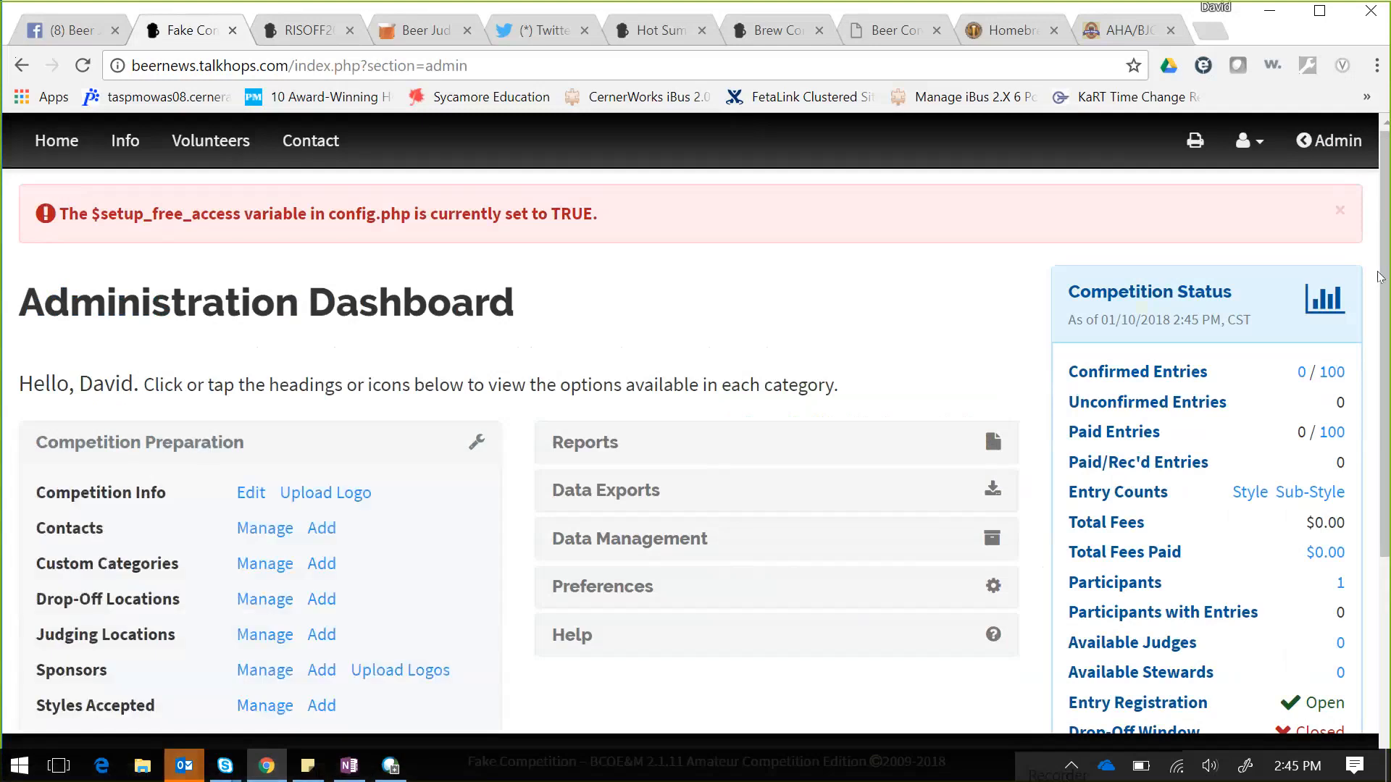
# - Select all dashboard text, clear the selection, and scroll through the competition status
pyautogui.hotkey('ctrl', 'a')
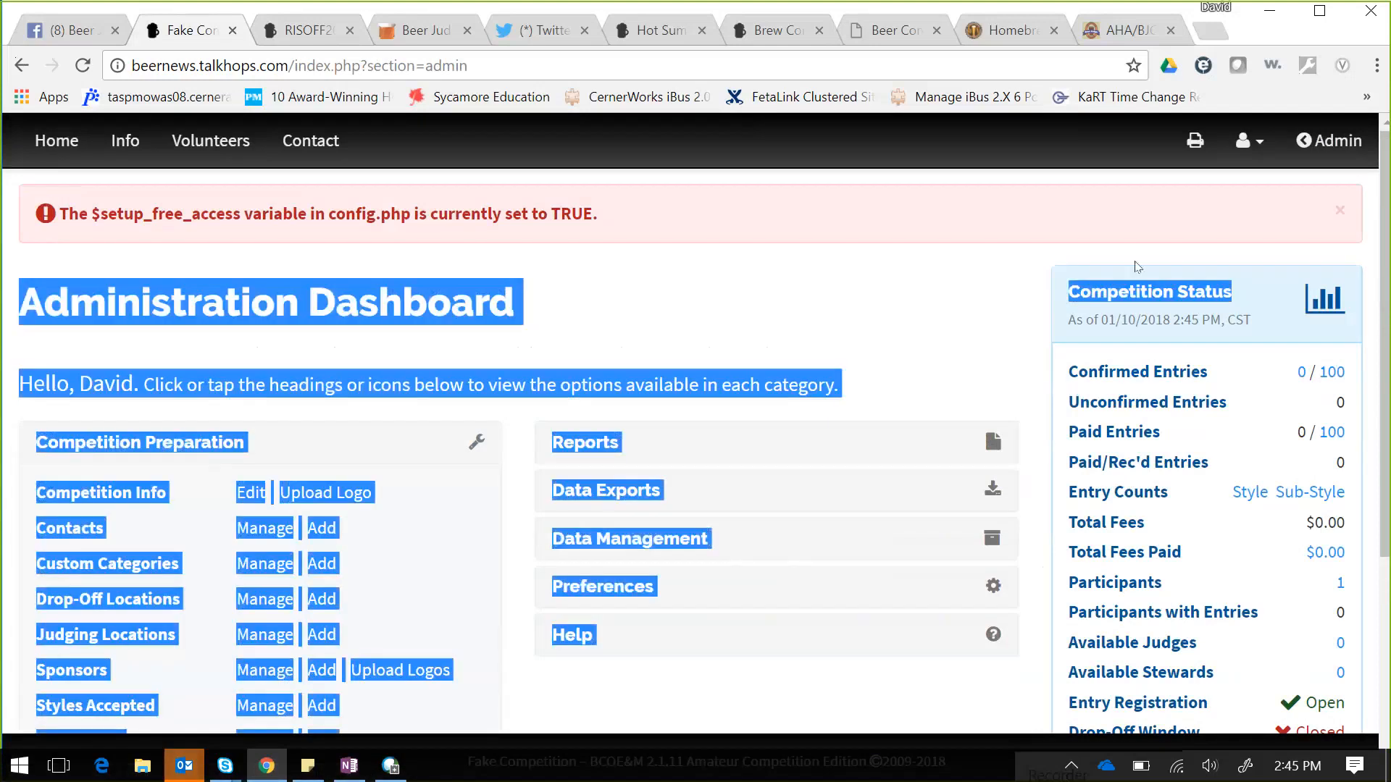
pyautogui.click(1080, 228)
pyautogui.scroll(-2, 1387, 269)
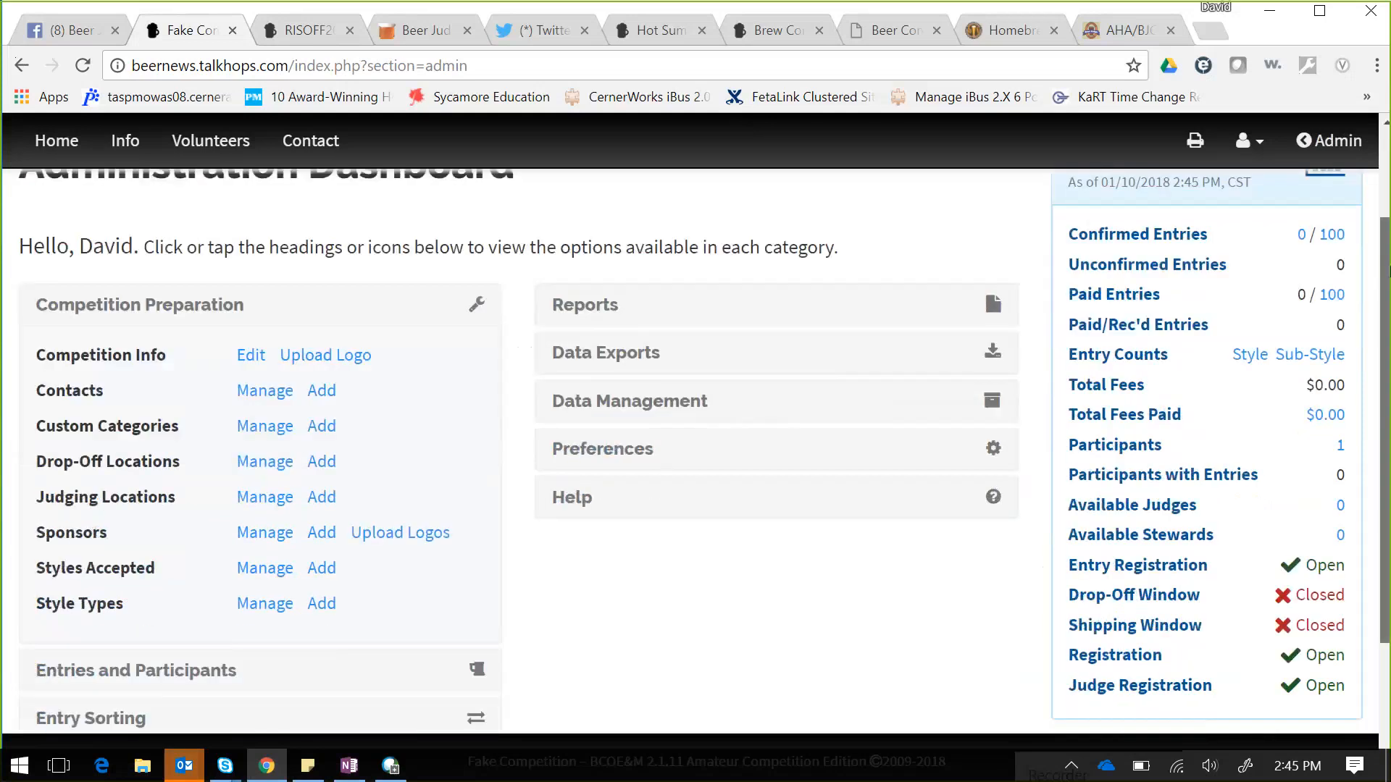
pyautogui.moveTo(1388, 270); pyautogui.dragTo(1387, 319)
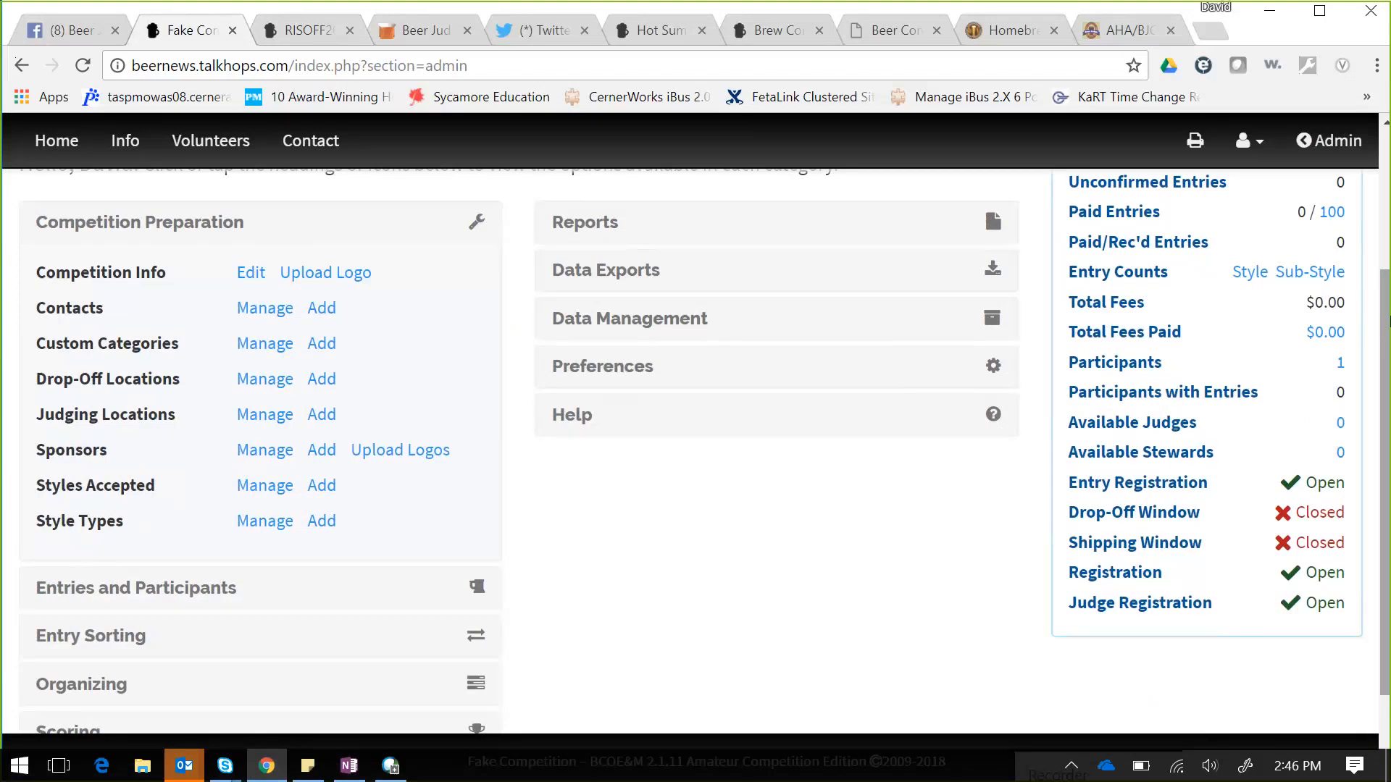
pyautogui.moveTo(1383, 290); pyautogui.dragTo(1382, 151)
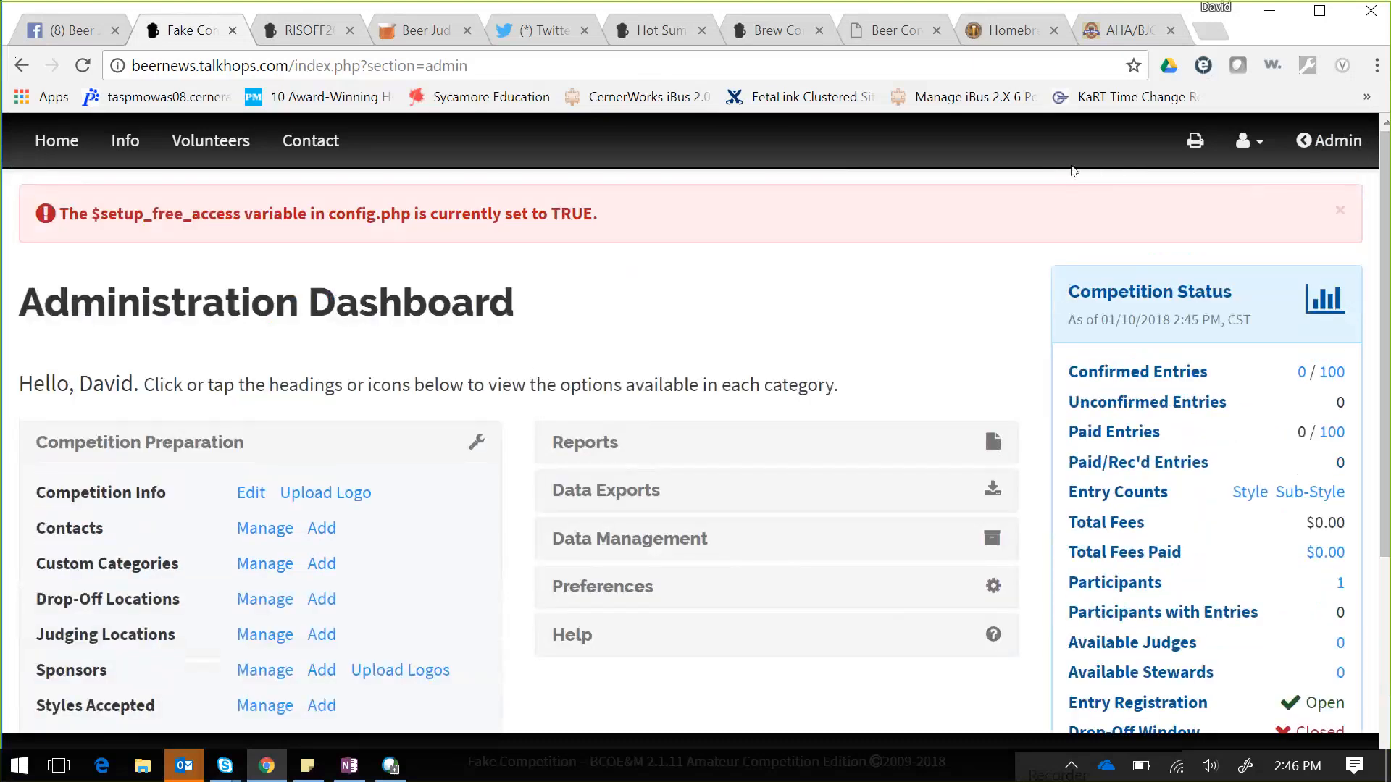